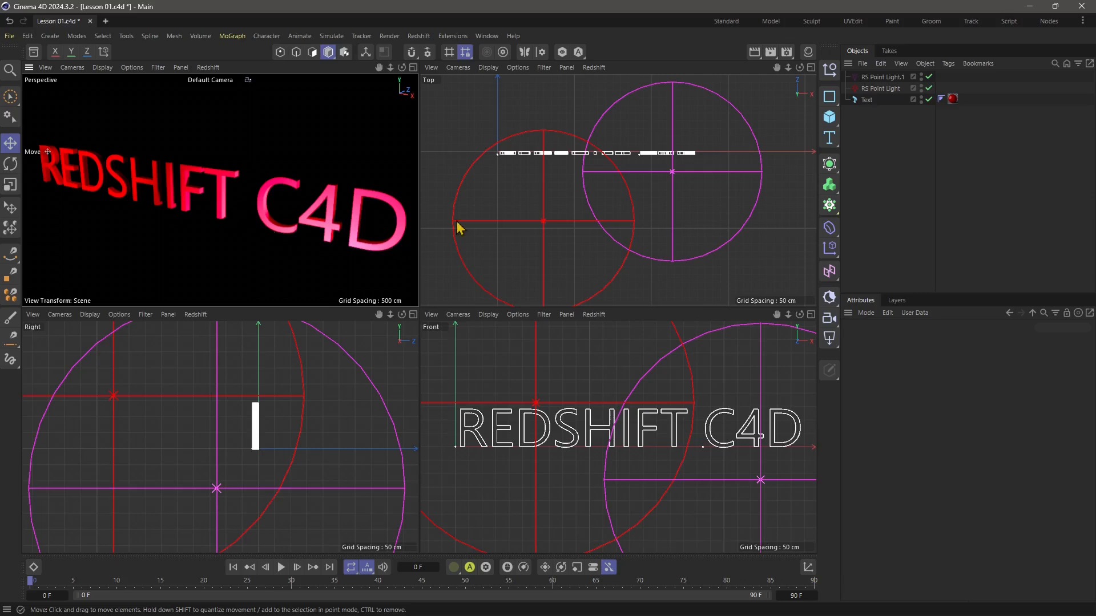
Reposition the red and magenta point lights around the text in the Top view.
left_click(544, 222)
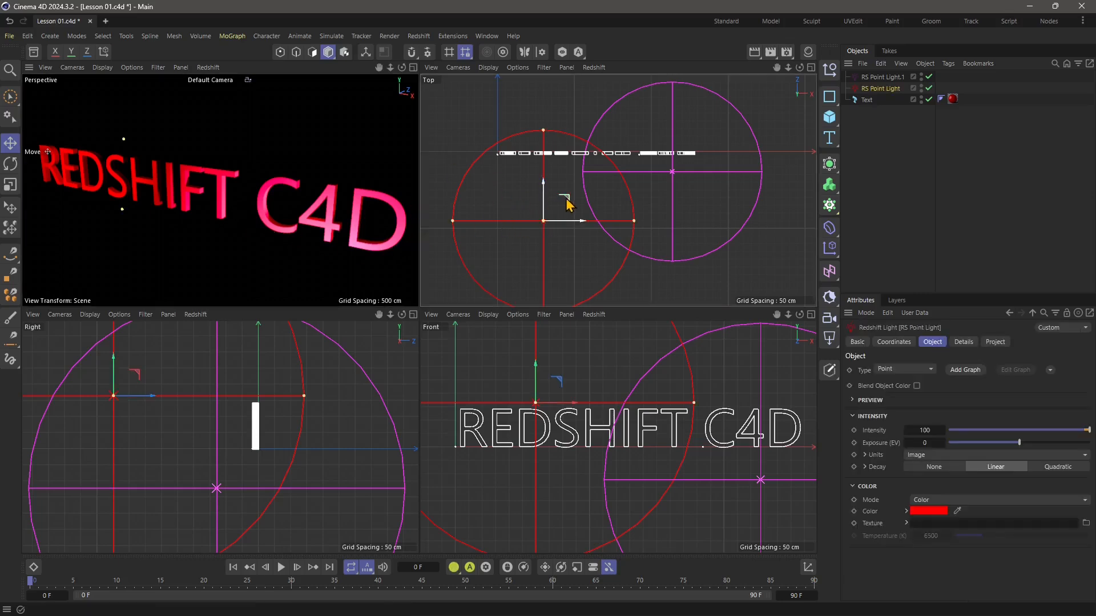
mouse_move(565, 204)
left_mouse_down()
mouse_move(559, 182)
mouse_move(536, 171)
mouse_move(511, 206)
mouse_move(550, 213)
mouse_move(556, 201)
left_mouse_up()
left_click(672, 172)
left_click_drag(697, 147, 679, 164)
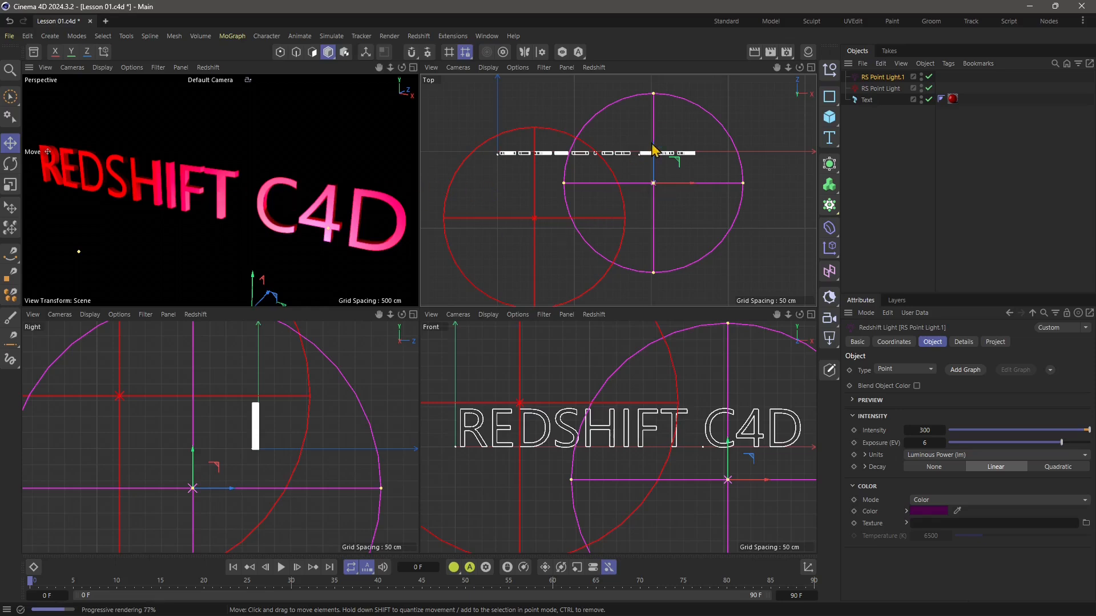
mouse_move(679, 165)
left_mouse_down()
mouse_move(692, 178)
mouse_move(671, 181)
mouse_move(673, 165)
left_mouse_up()
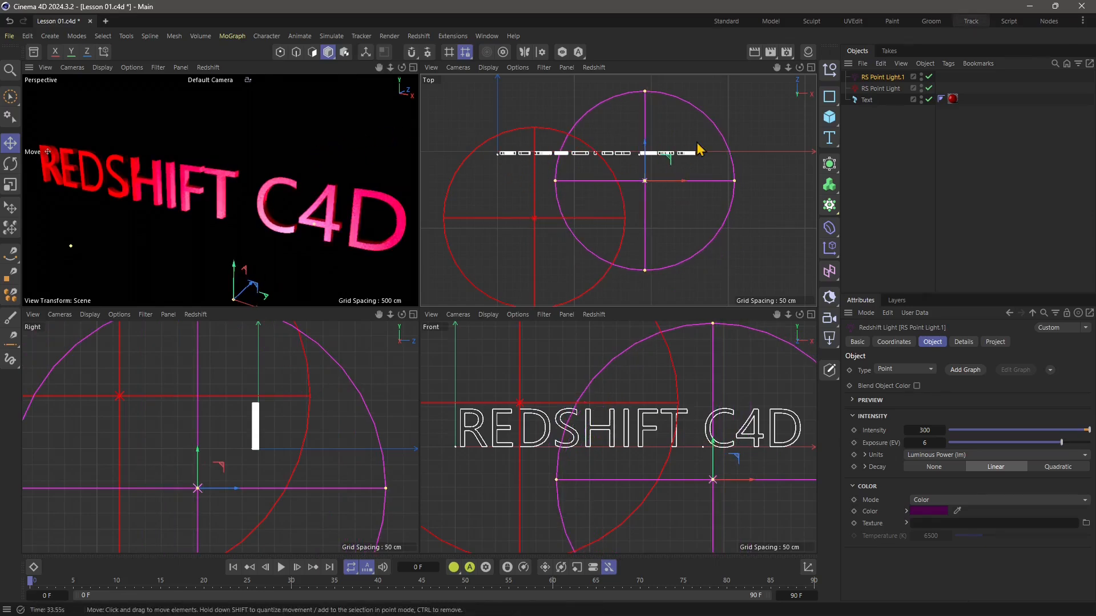
Render the active viewport and the scene in the Picture Viewer, inspect the result, and stop the render by closing the viewer.
left_click(754, 52)
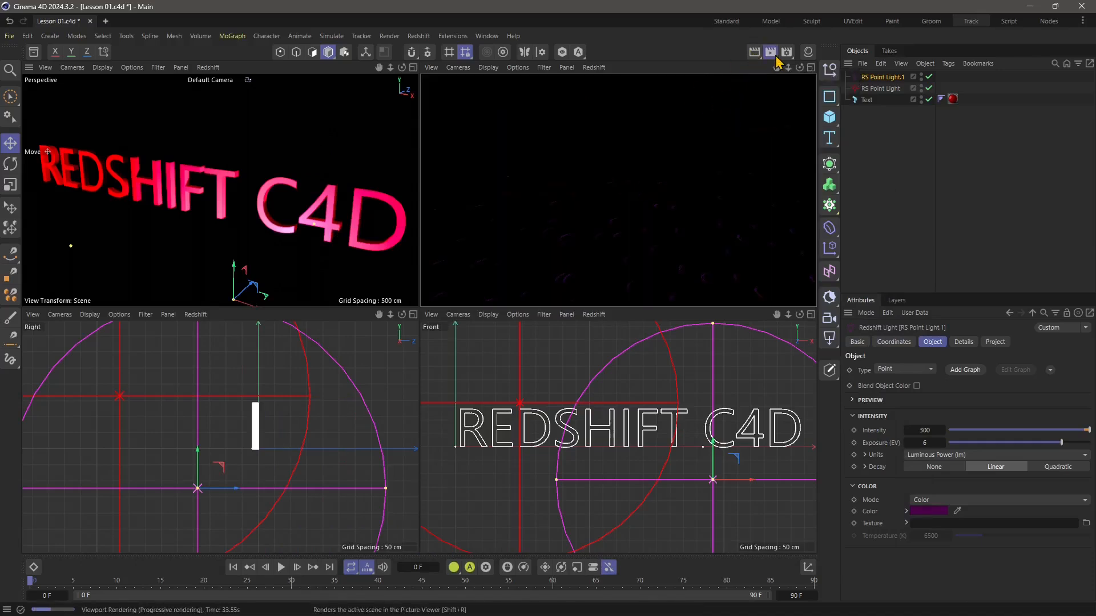
left_click(770, 53)
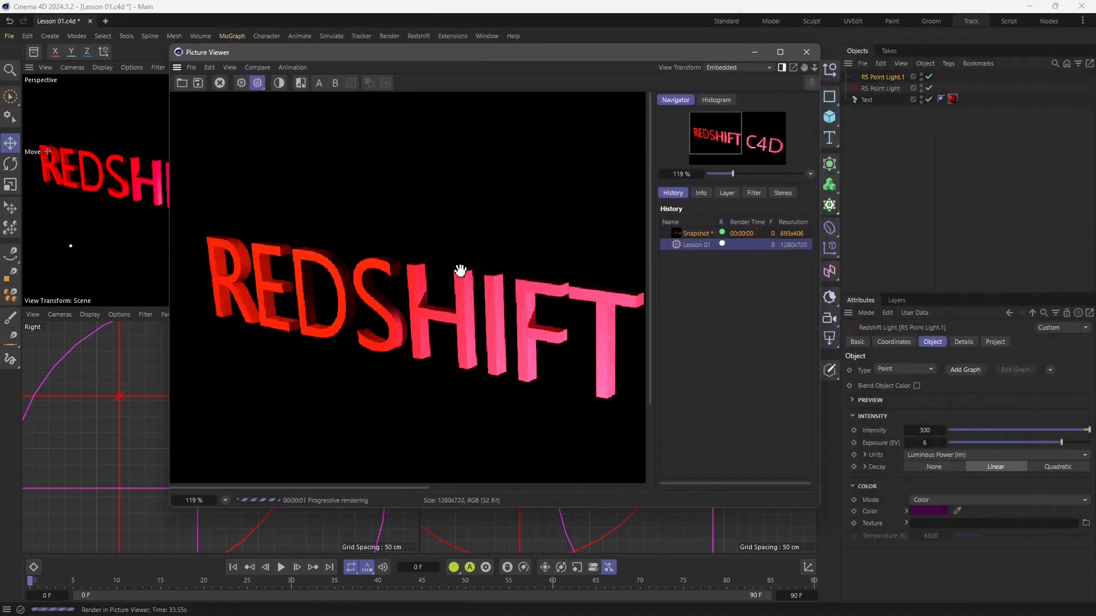
scroll(438, 329, "up", 1)
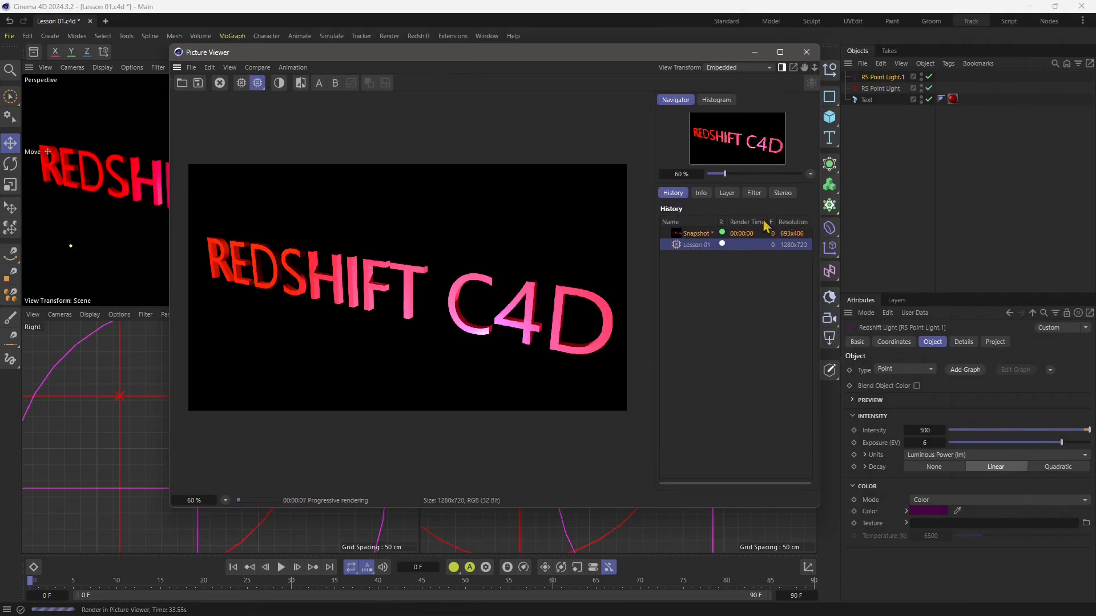
left_click(807, 52)
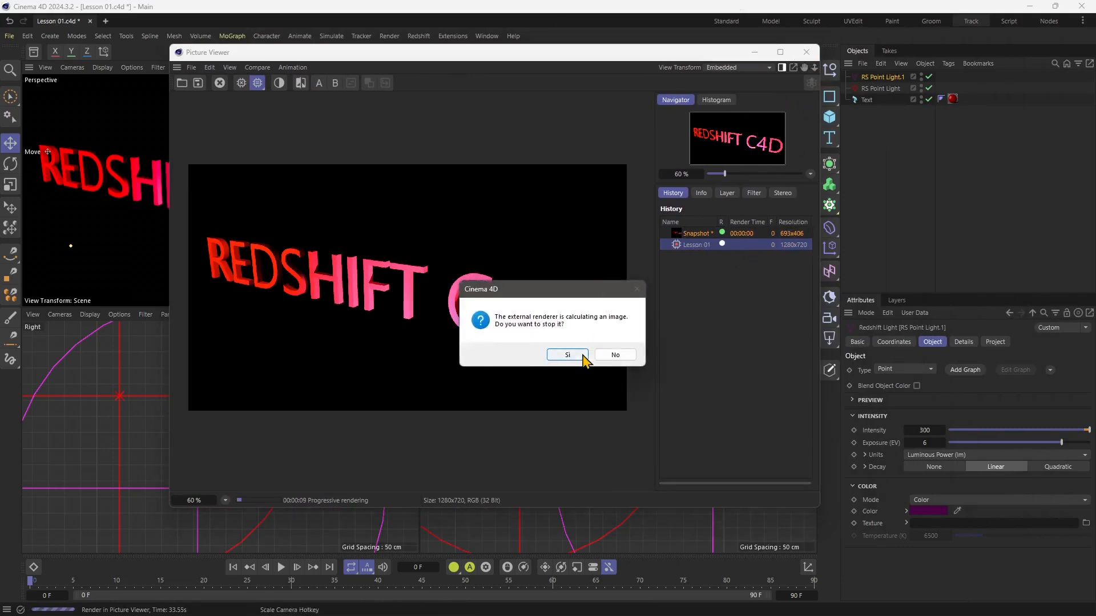
left_click(582, 355)
left_click(525, 115)
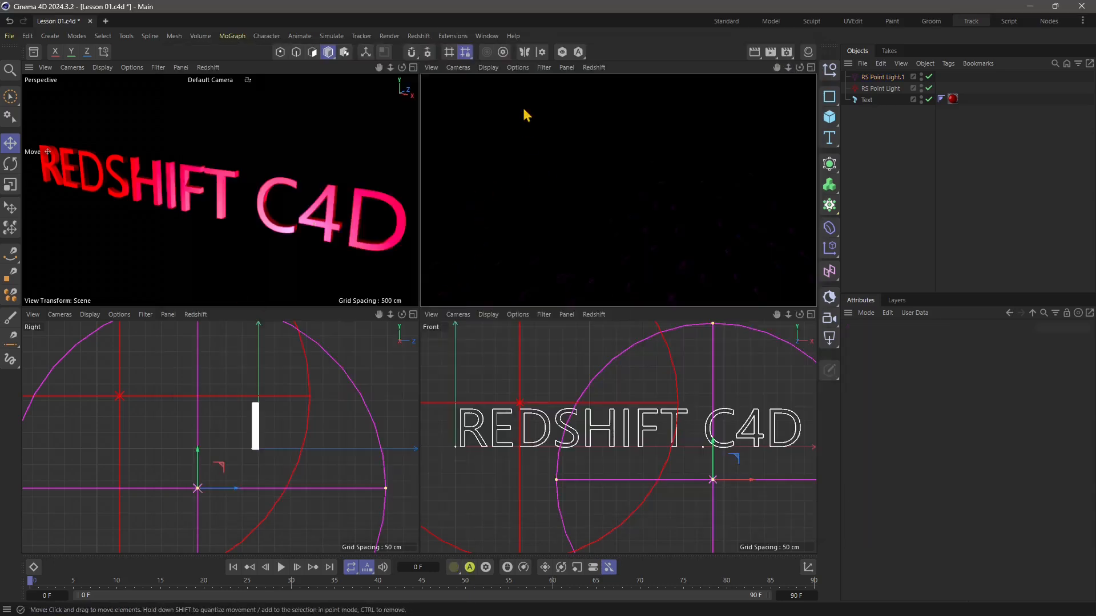
left_click(601, 180)
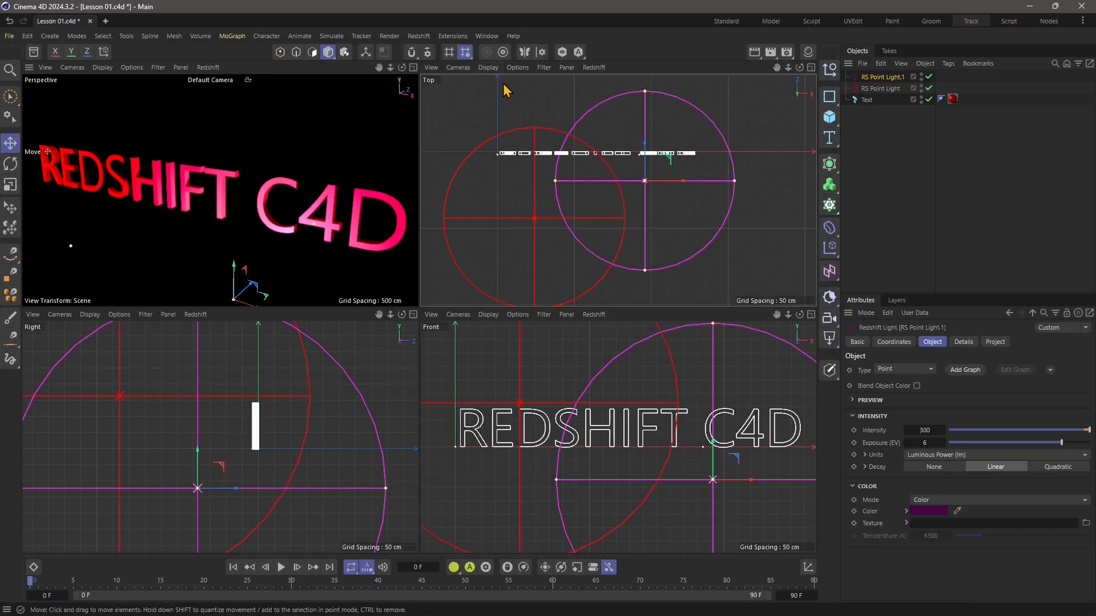
scroll(647, 241, "down", 1)
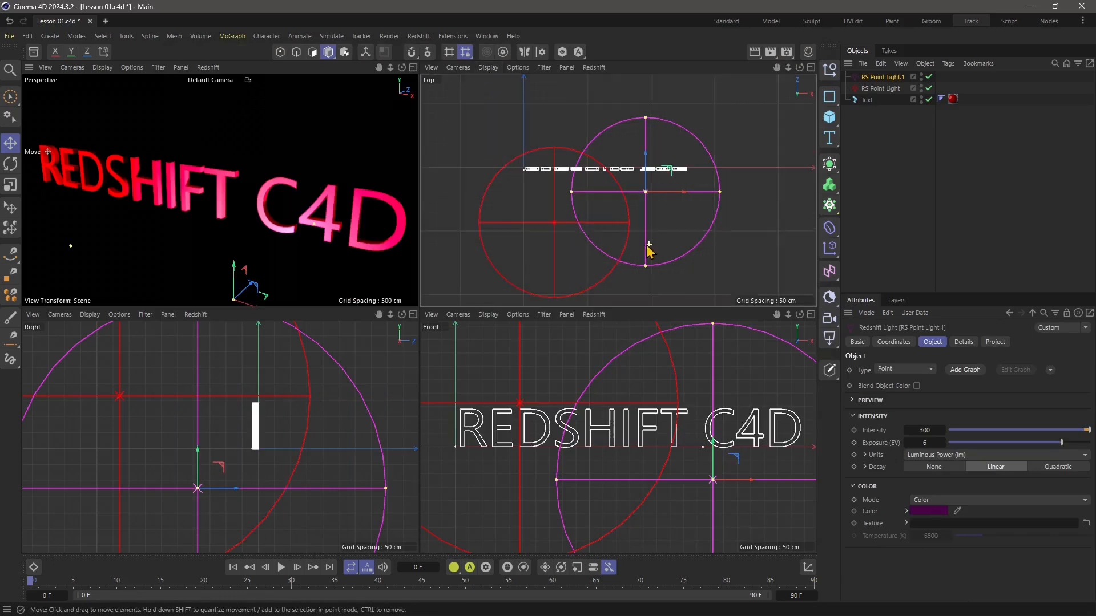
scroll(620, 230, "up", 1)
left_click(384, 141)
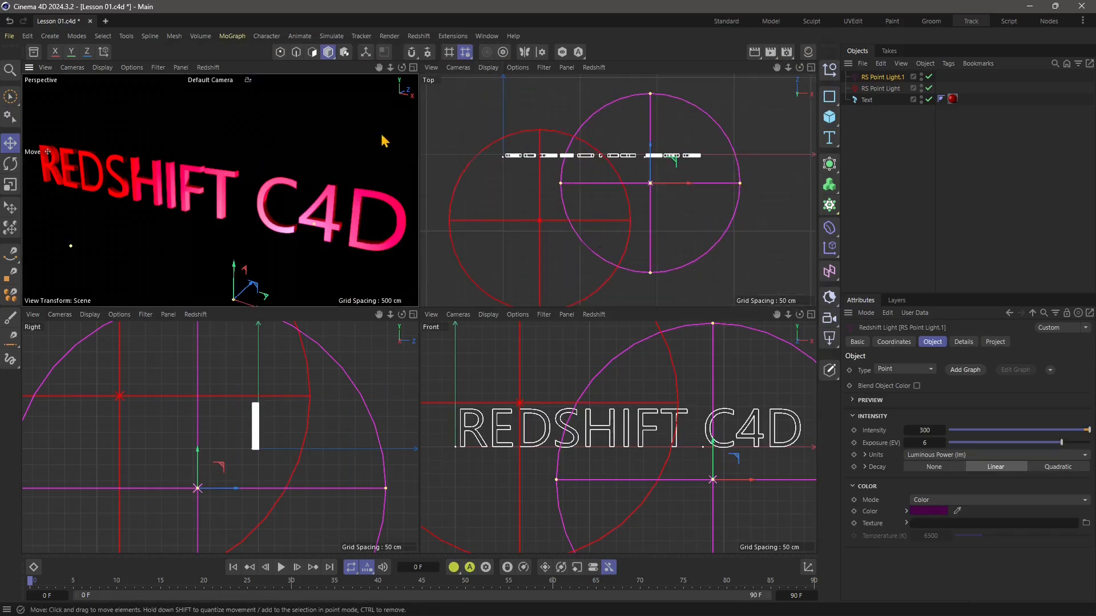
Stop the Redshift IPR in the Perspective view and start it again.
left_click(208, 67)
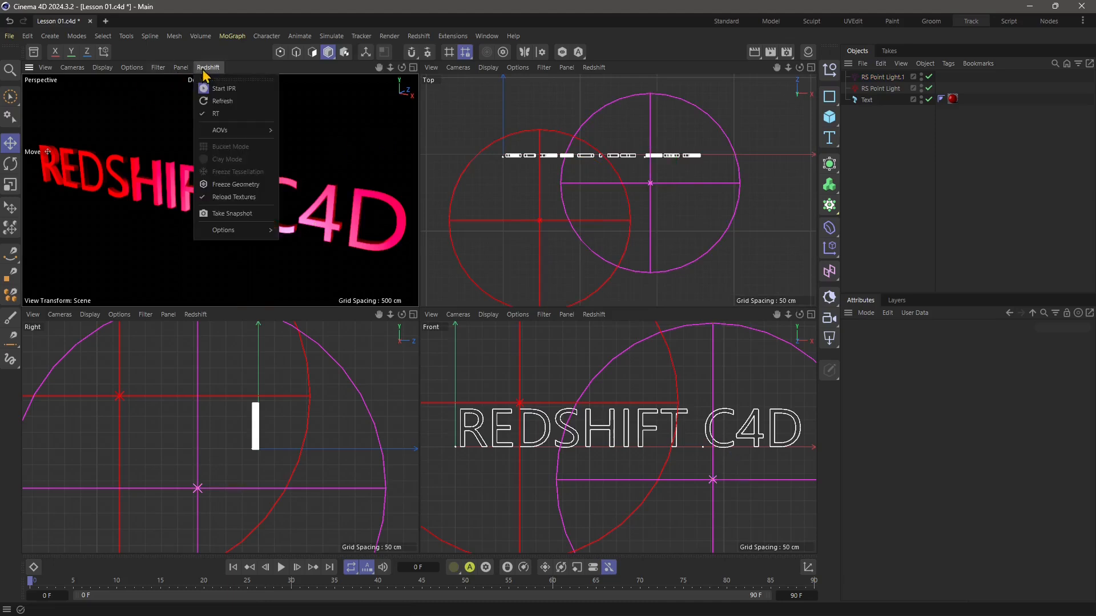
left_click(212, 98)
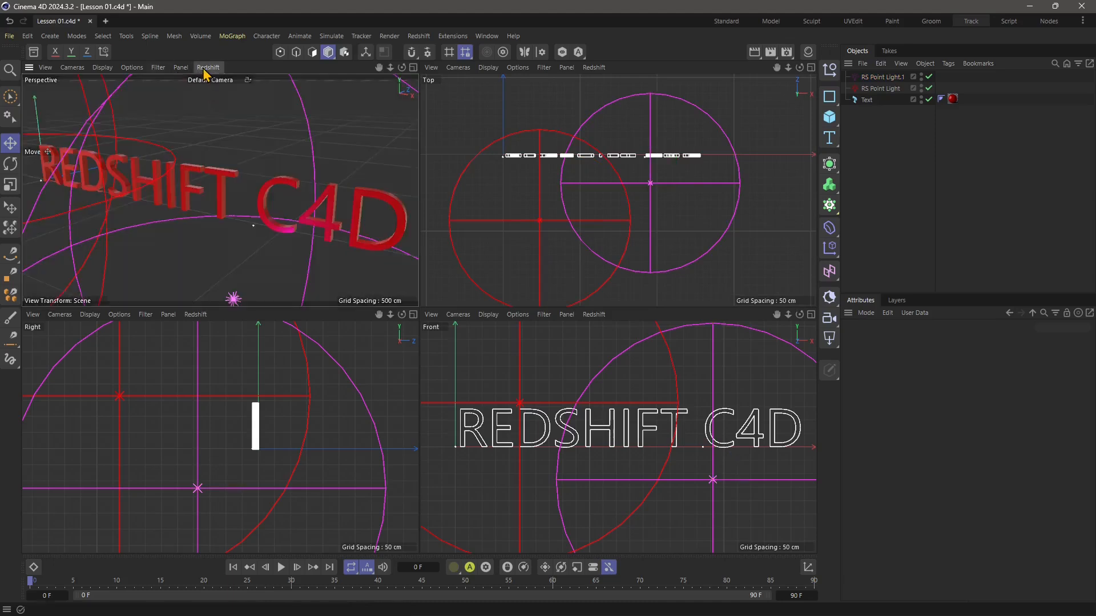
left_click(207, 67)
left_click(224, 90)
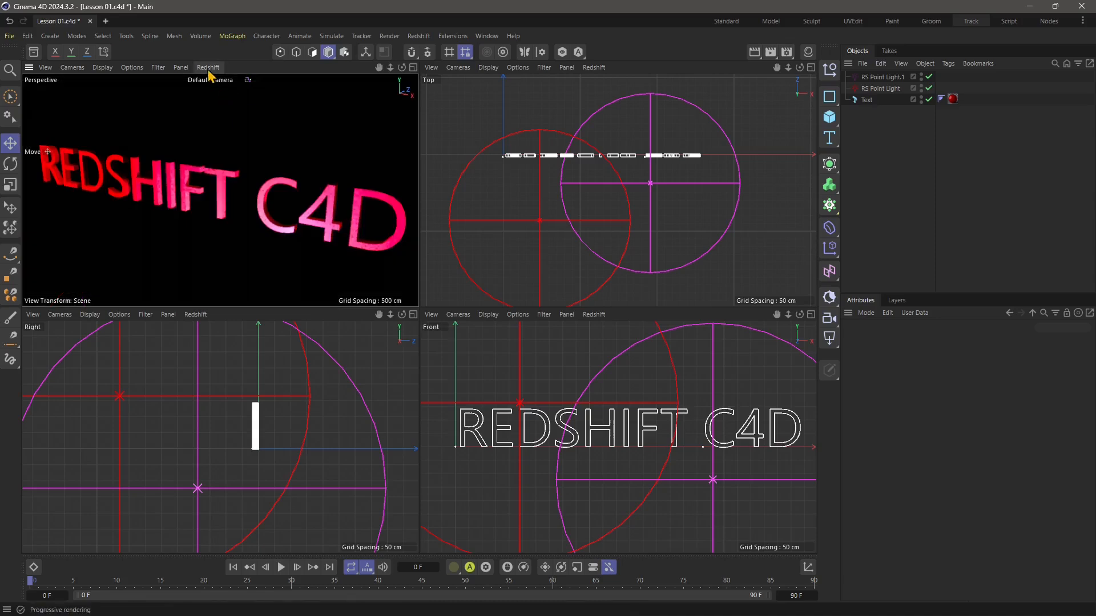
left_click(208, 67)
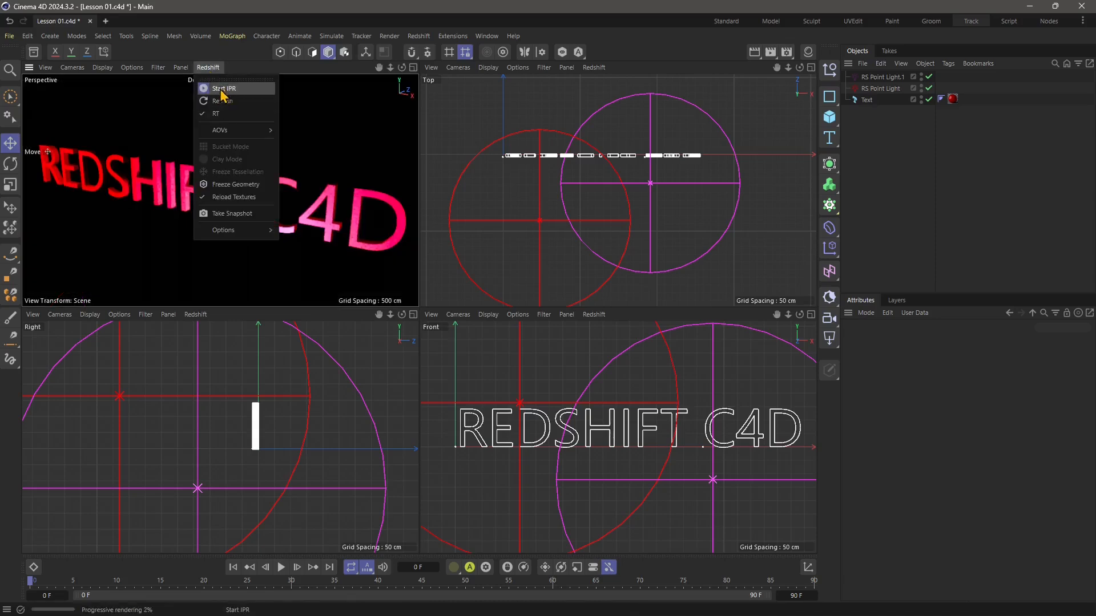
left_click(221, 90)
Toggle Redshift RT mode off and back on for the Perspective view.
left_click(208, 67)
left_click(216, 117)
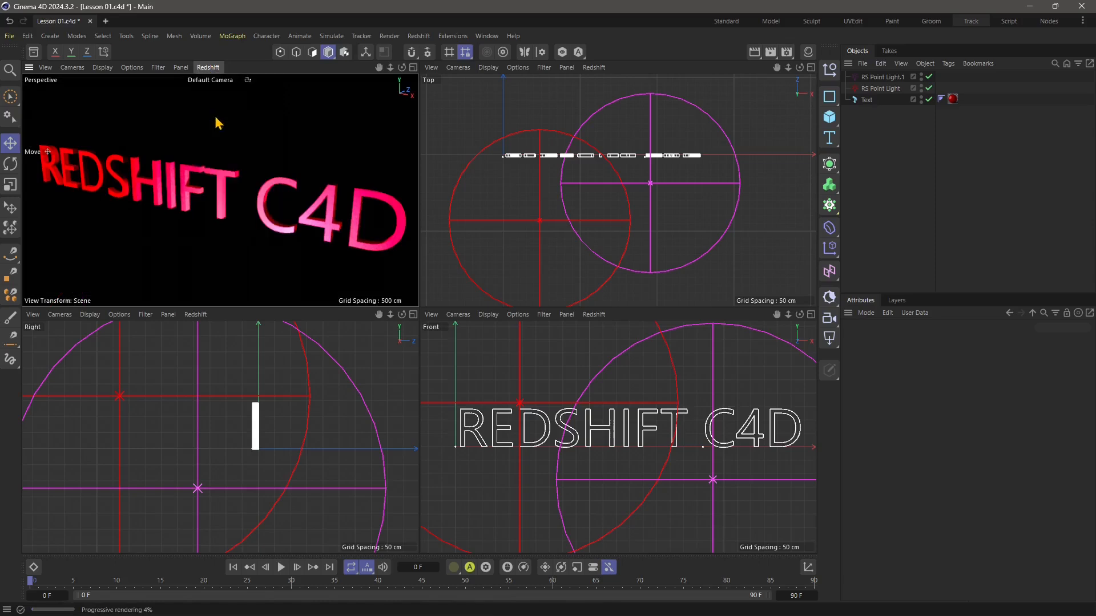
left_click(208, 68)
left_click(216, 117)
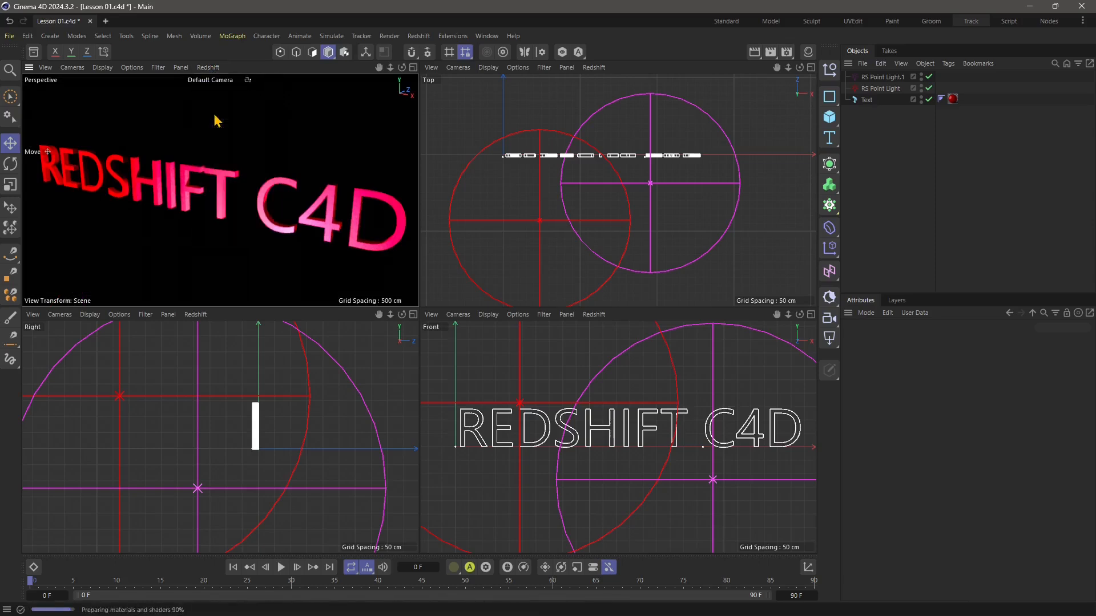
Show the Alpha AOV in the Perspective view's Redshift render and switch back to Beauty.
left_click(207, 69)
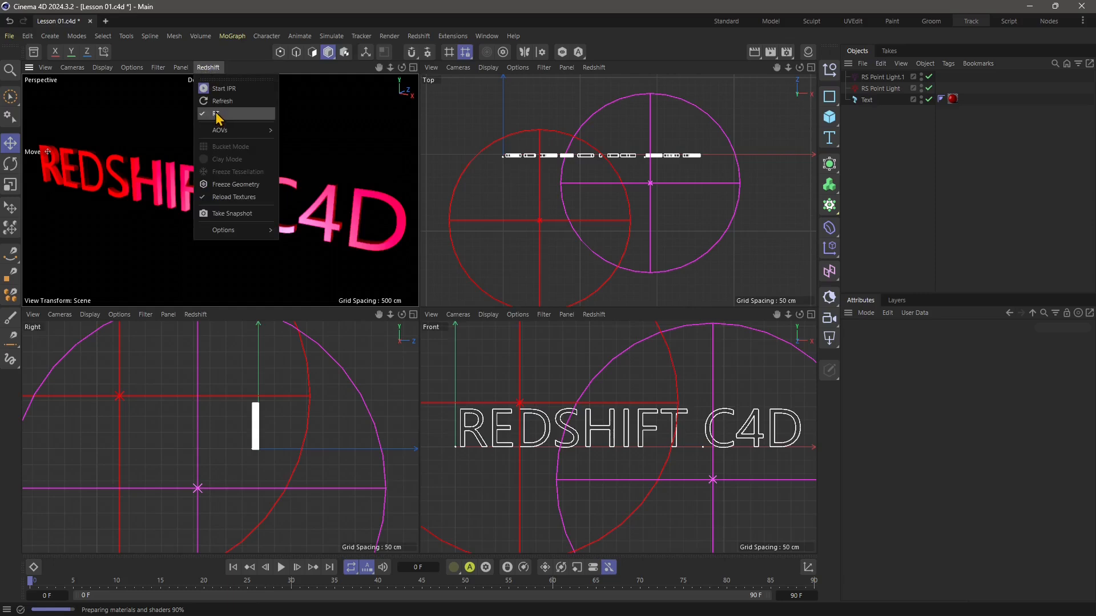
mouse_move(227, 133)
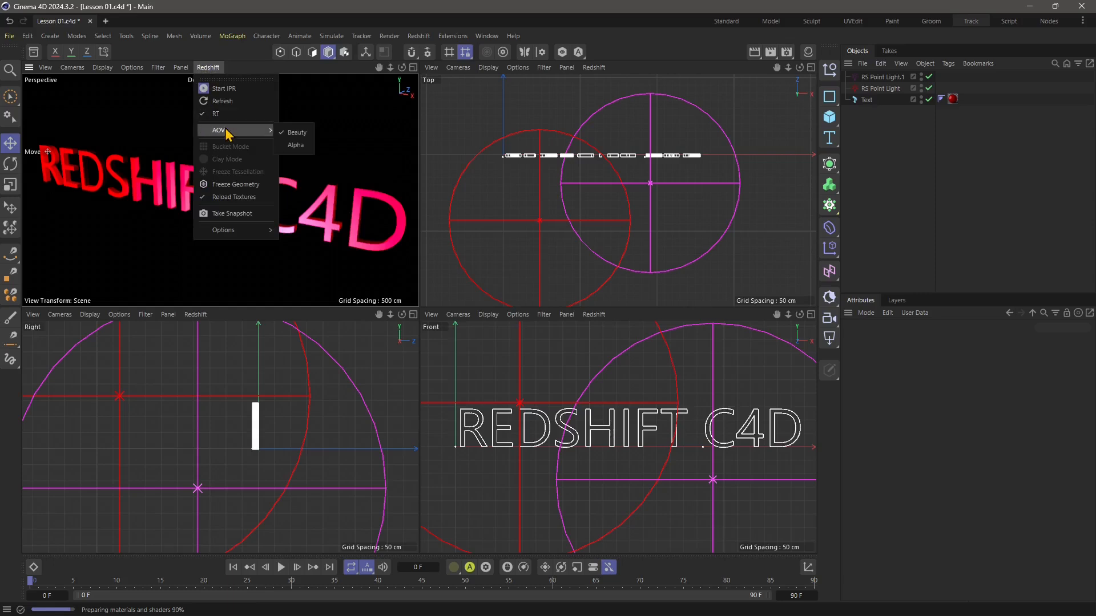
left_click(293, 145)
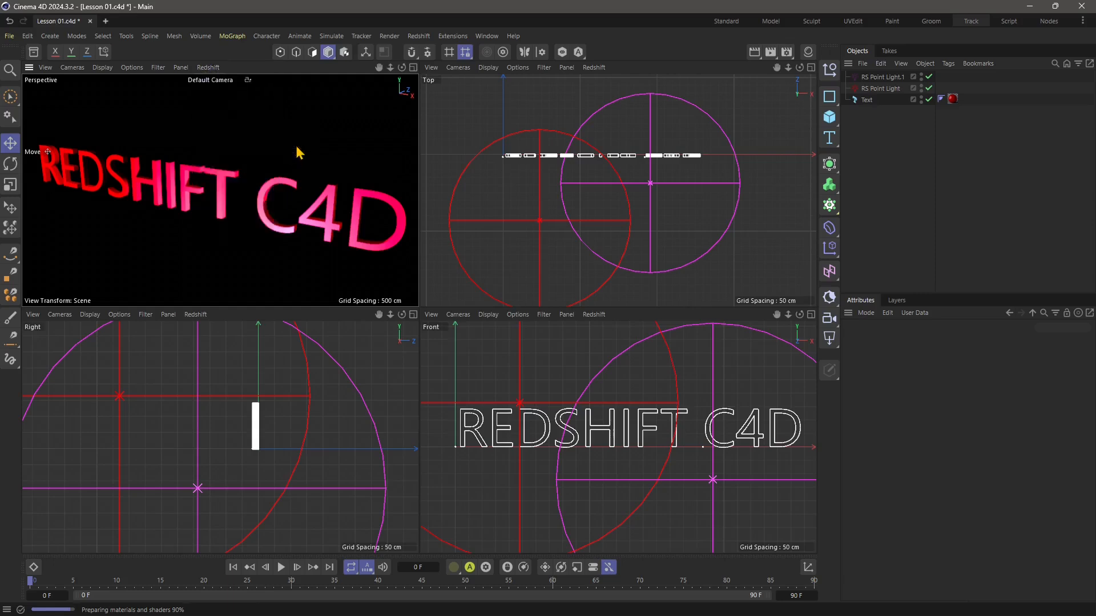
left_click(207, 68)
mouse_move(232, 130)
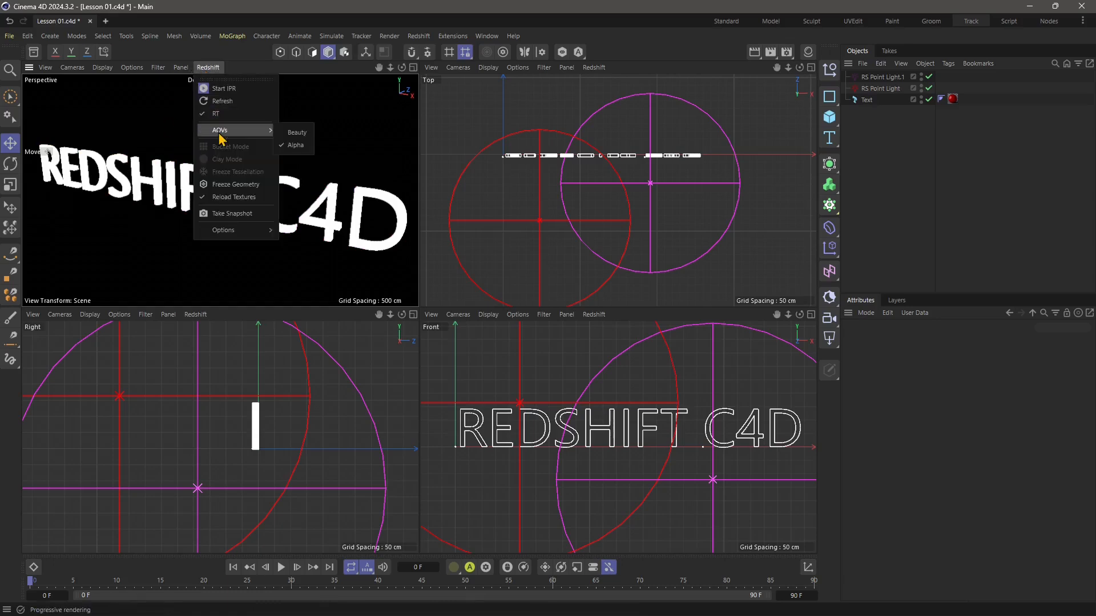
left_click(294, 132)
left_click(208, 68)
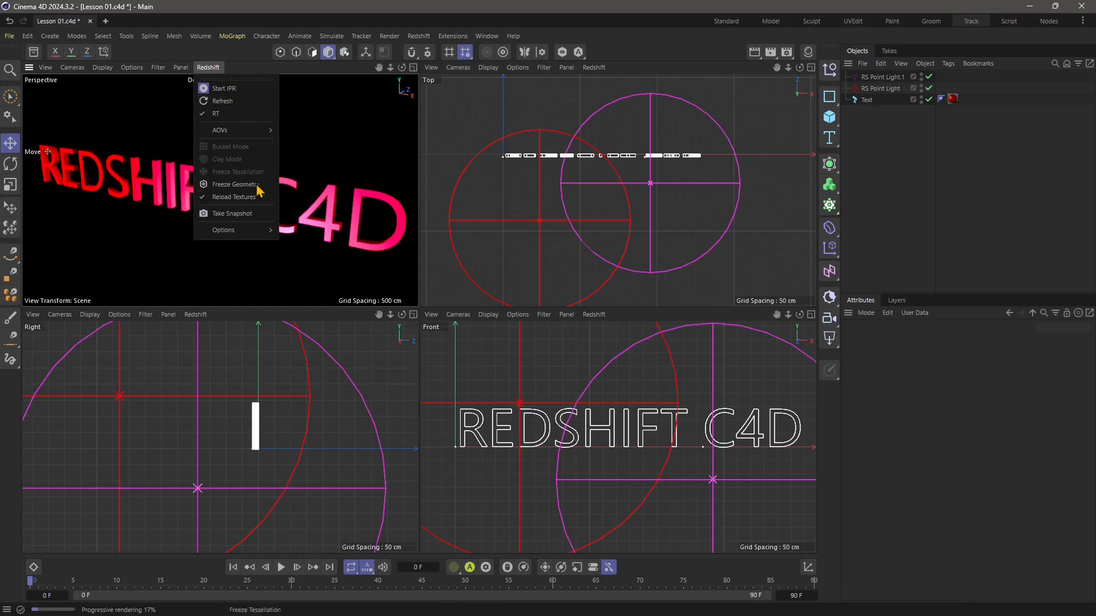
mouse_move(239, 234)
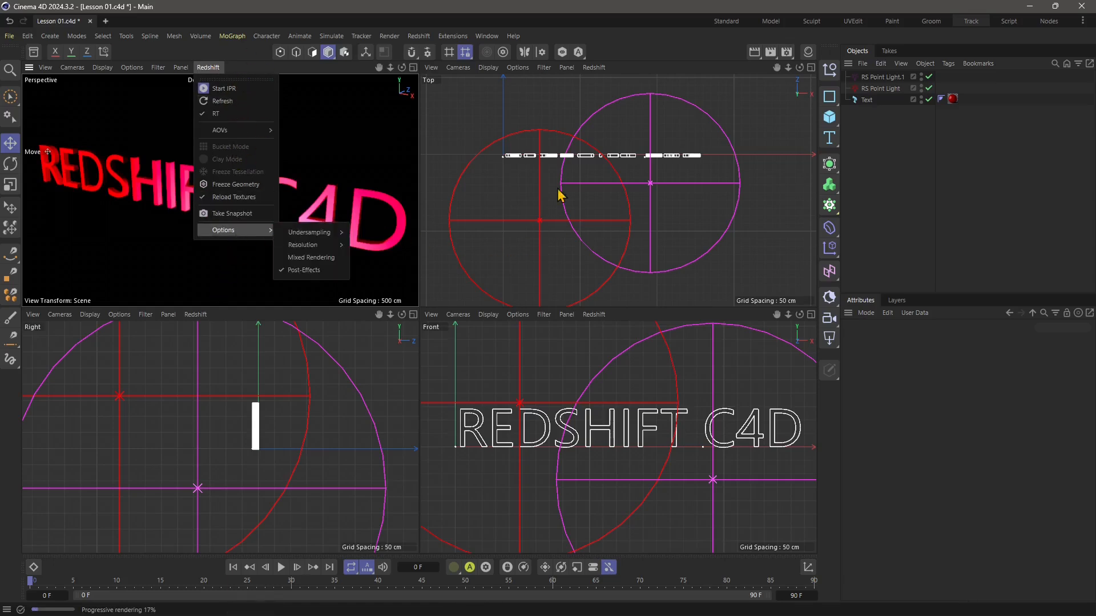
left_click(207, 98)
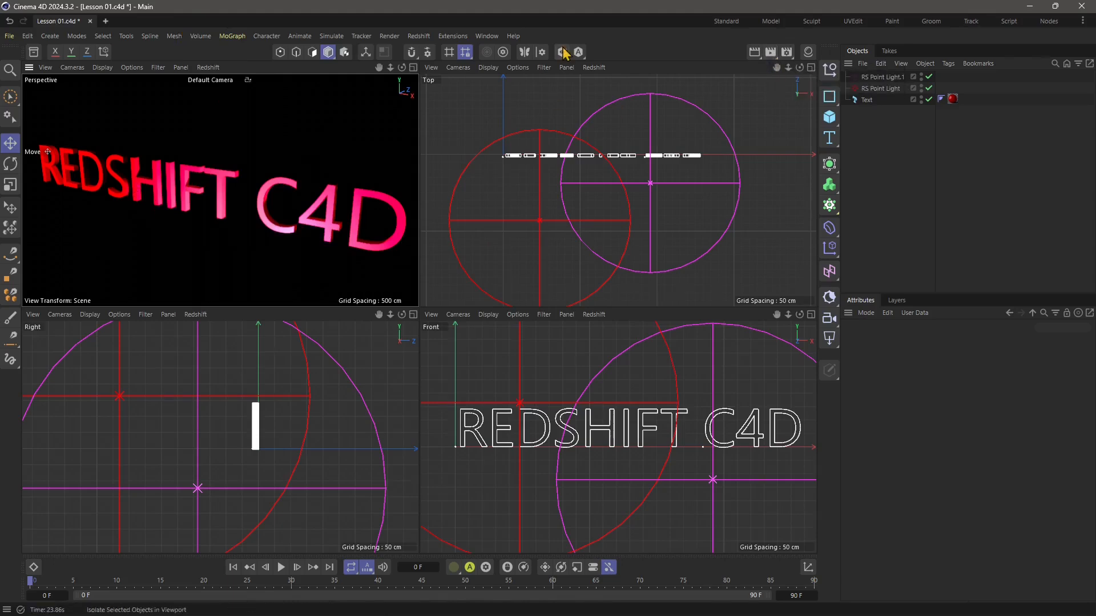
Open the Redshift RenderView window and stop the IPR in the Perspective view.
left_click(418, 36)
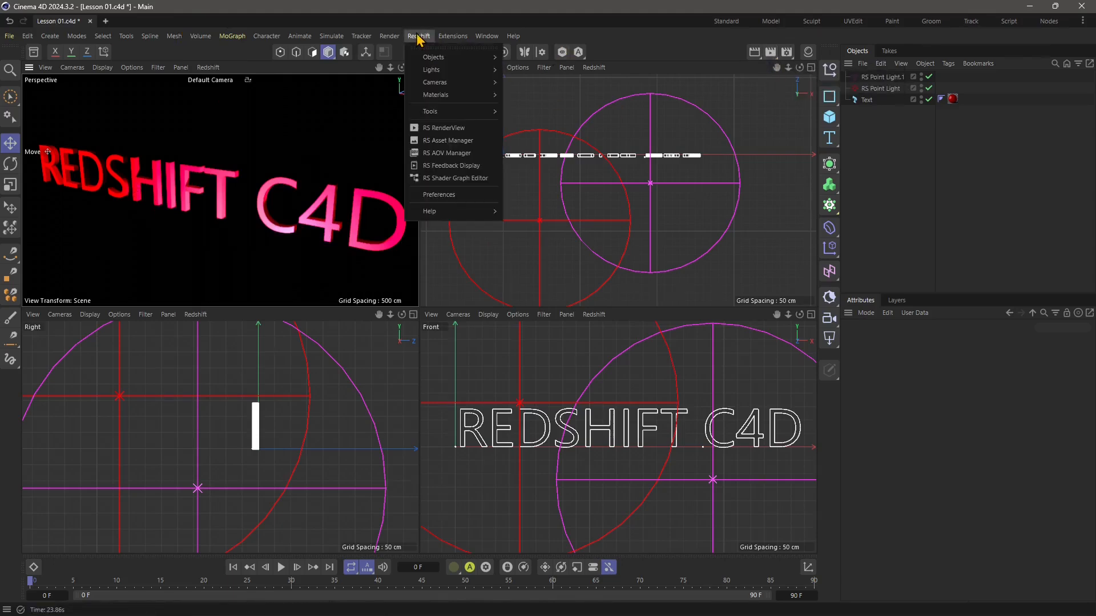
left_click(450, 133)
left_click_drag(525, 125, 330, 117)
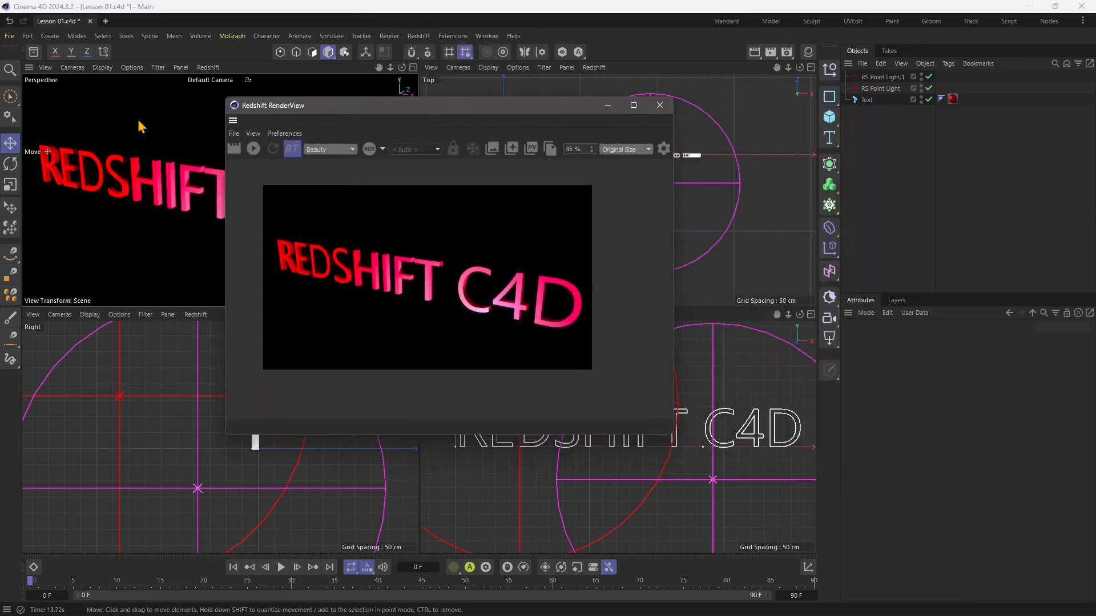
left_click_drag(368, 120, 459, 176)
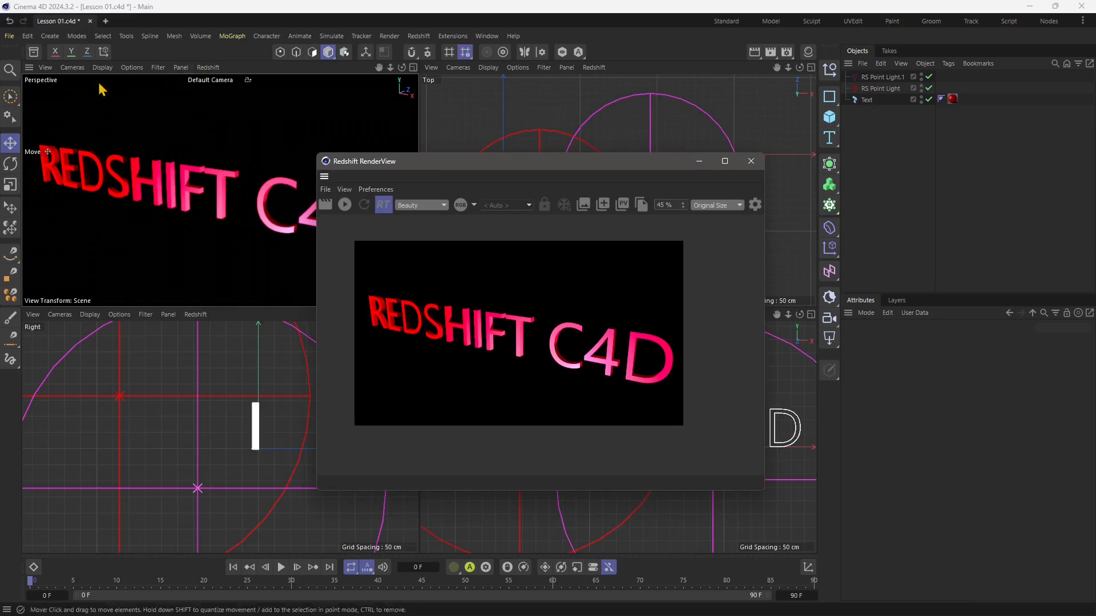
left_click(206, 67)
left_click(217, 87)
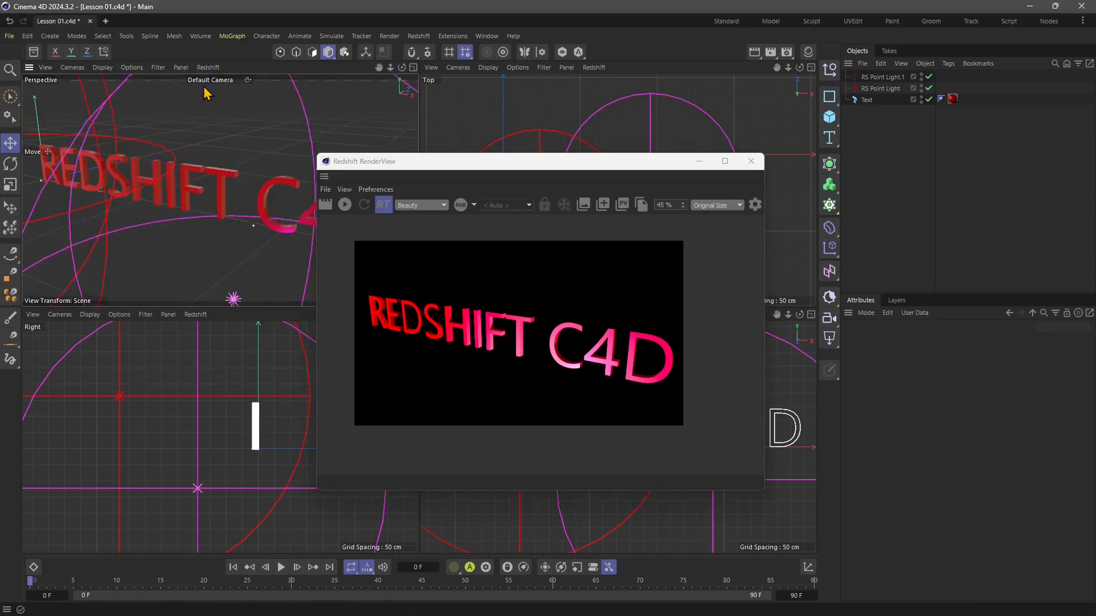
Render the current frame in the Redshift RenderView and turn its RT mode off.
left_click_drag(477, 163, 312, 153)
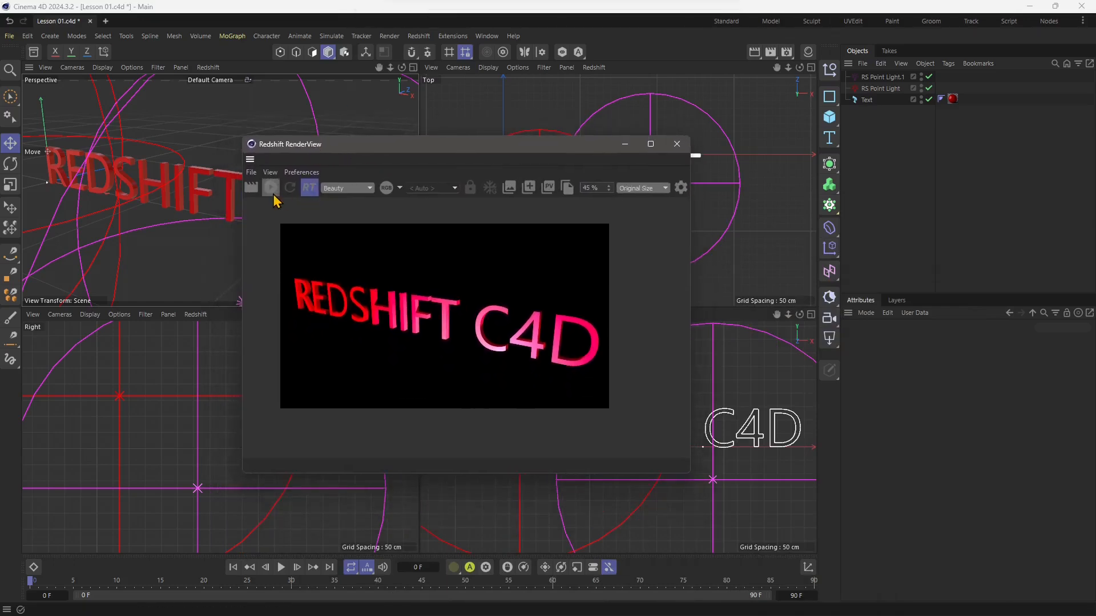
left_click(267, 190)
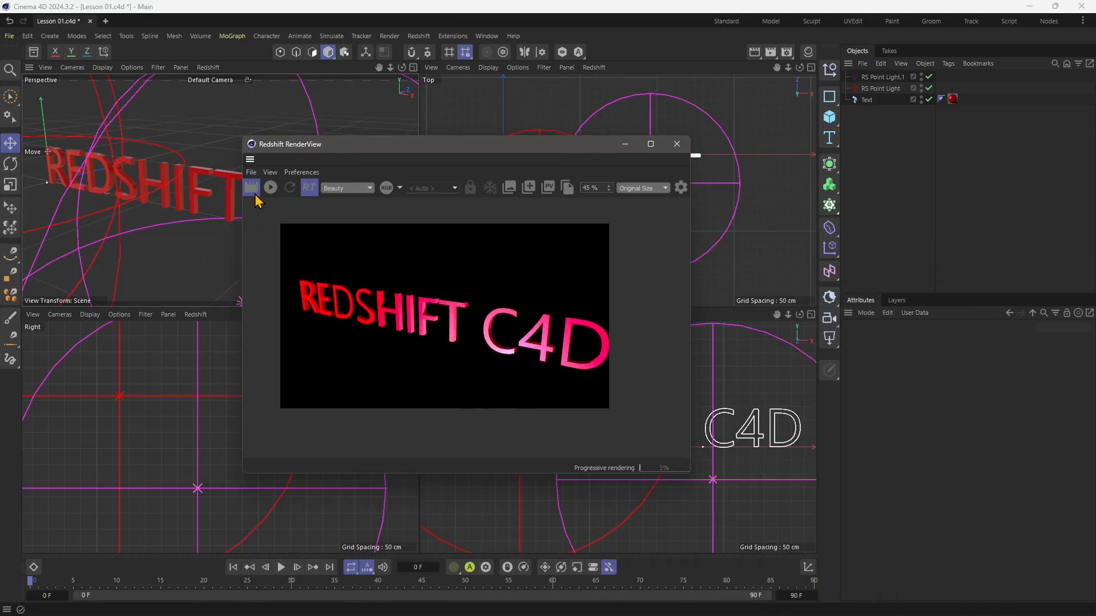
left_click(310, 194)
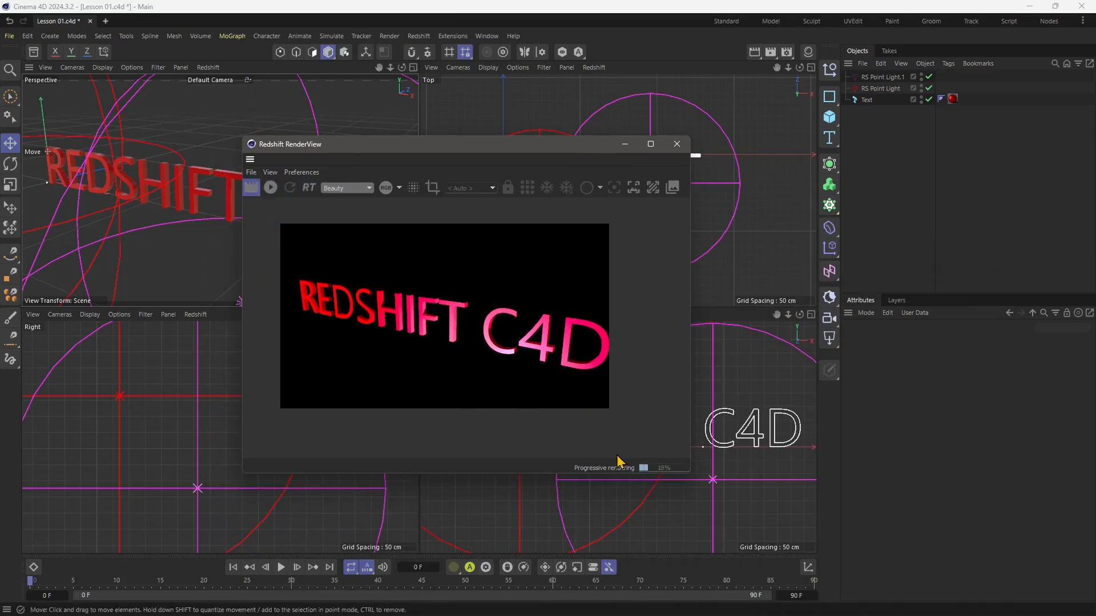
Maximize the Perspective view and start the IPR in the Redshift RenderView, changing the viewing angle on the text.
middle_click(142, 147)
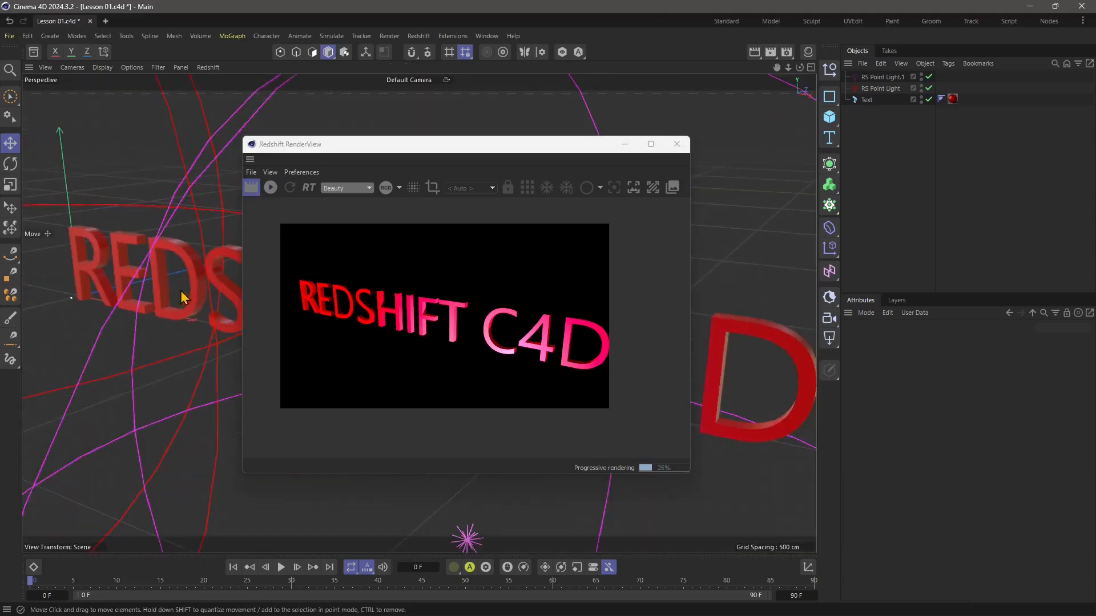
mouse_move(181, 297)
left_mouse_down("alt")
mouse_move(157, 306)
mouse_move(208, 311)
mouse_move(161, 298)
mouse_move(169, 305)
left_mouse_up("alt")
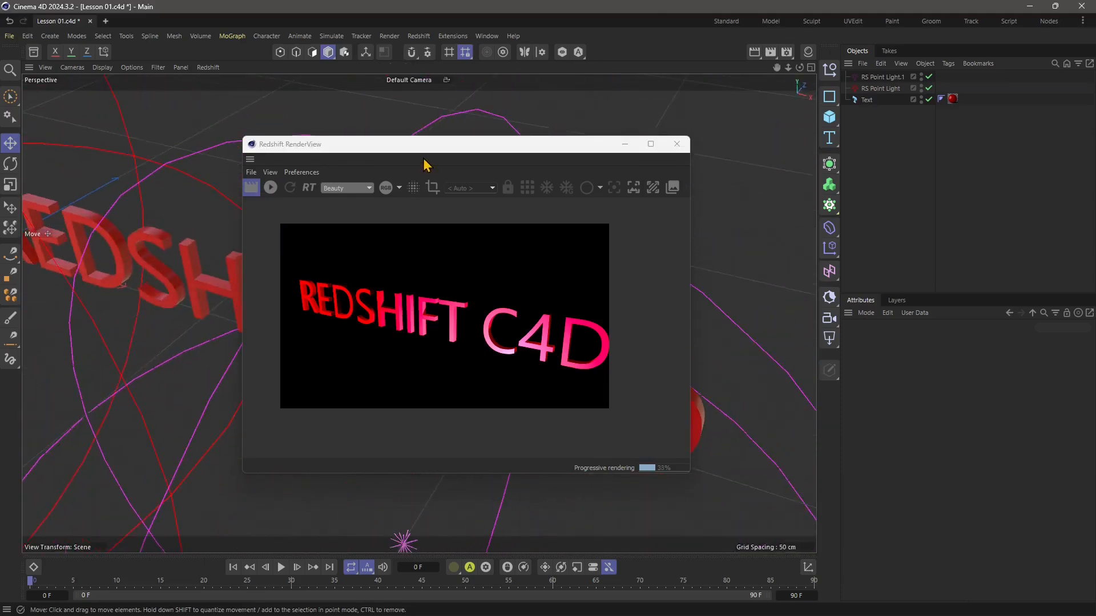
left_click_drag(424, 161, 583, 135)
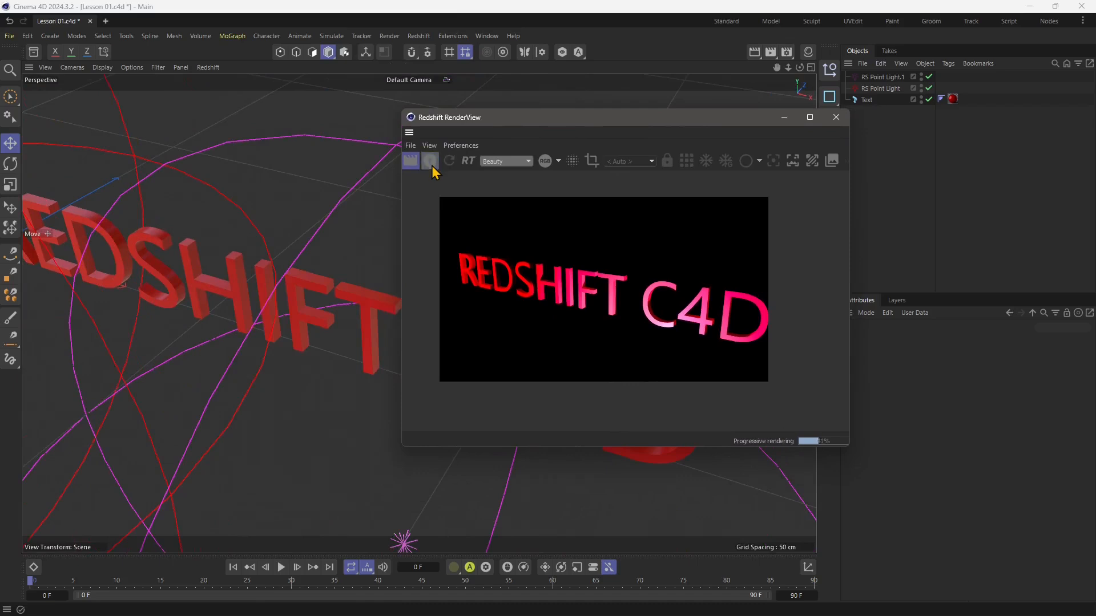
left_click(430, 167)
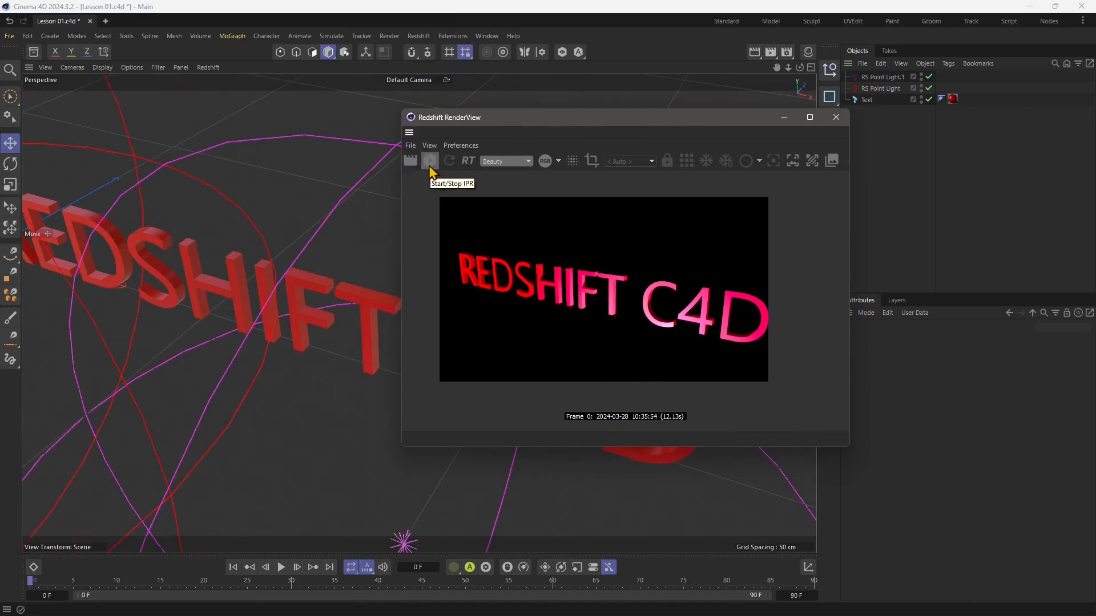
left_click_drag(291, 343, 223, 386, "alt")
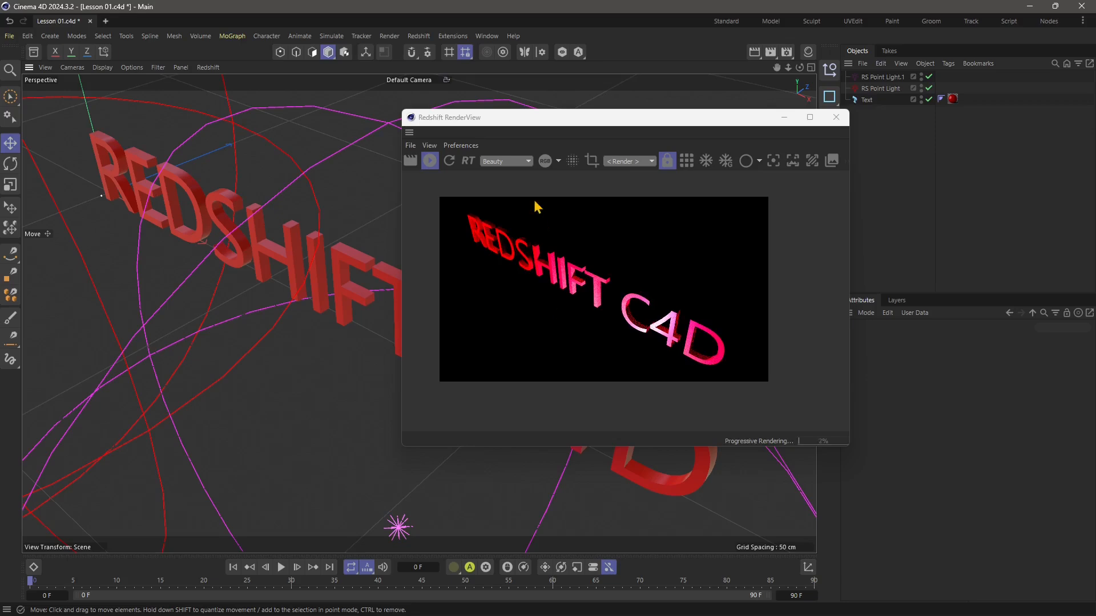
Try RT mode in the Redshift RenderView while orbiting the scene, and turn it back off.
left_click(466, 165)
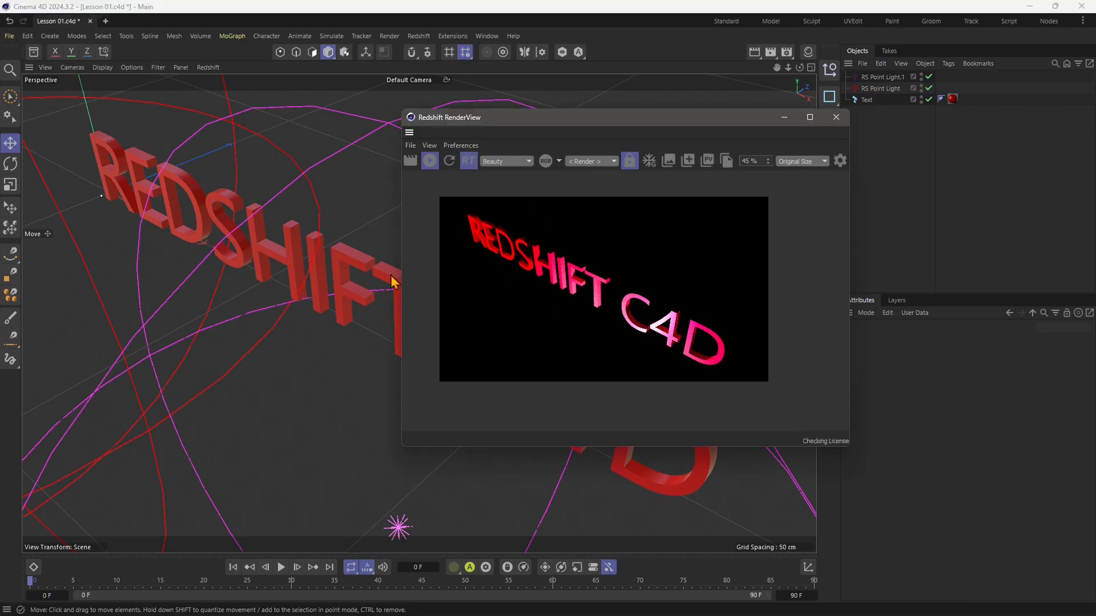
left_click_drag(279, 345, 171, 325, "alt")
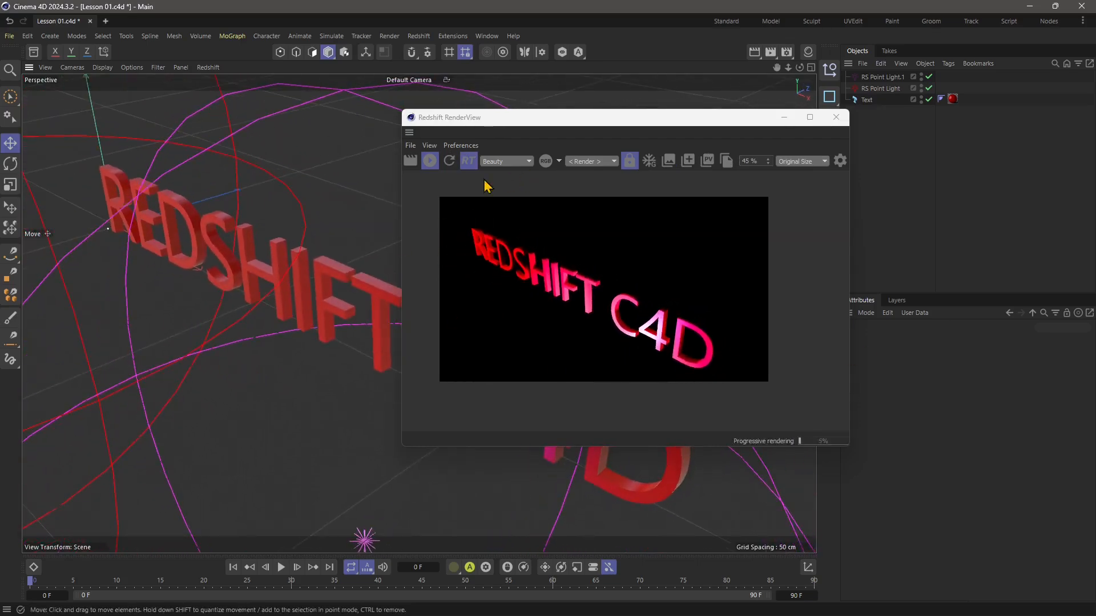
left_click(468, 161)
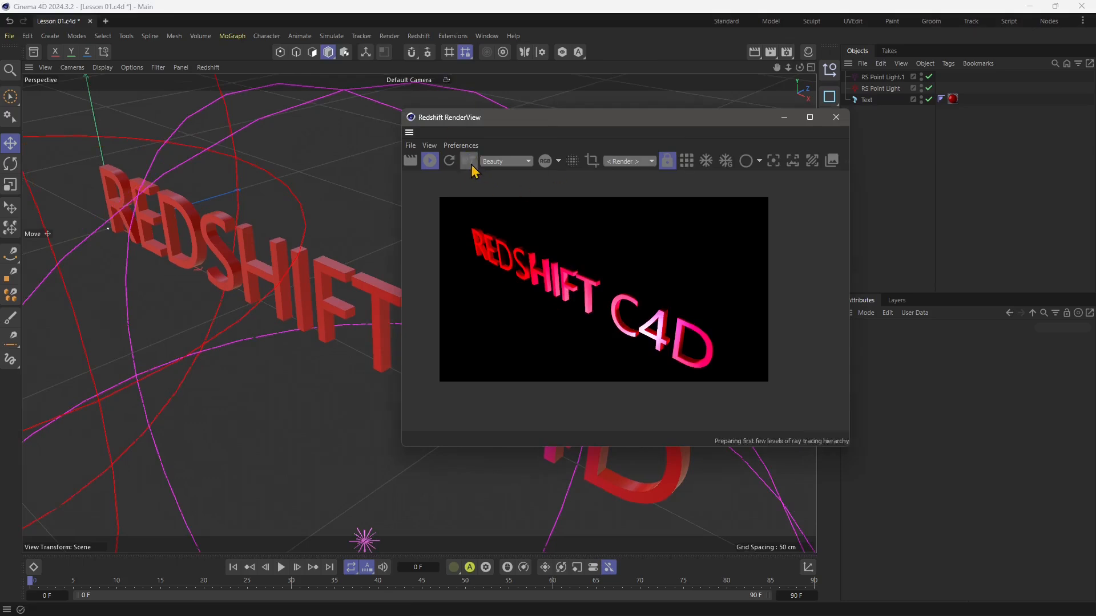
Stop the IPR and close the Redshift RenderView, bringing the whole text into the Perspective view.
left_click(437, 170)
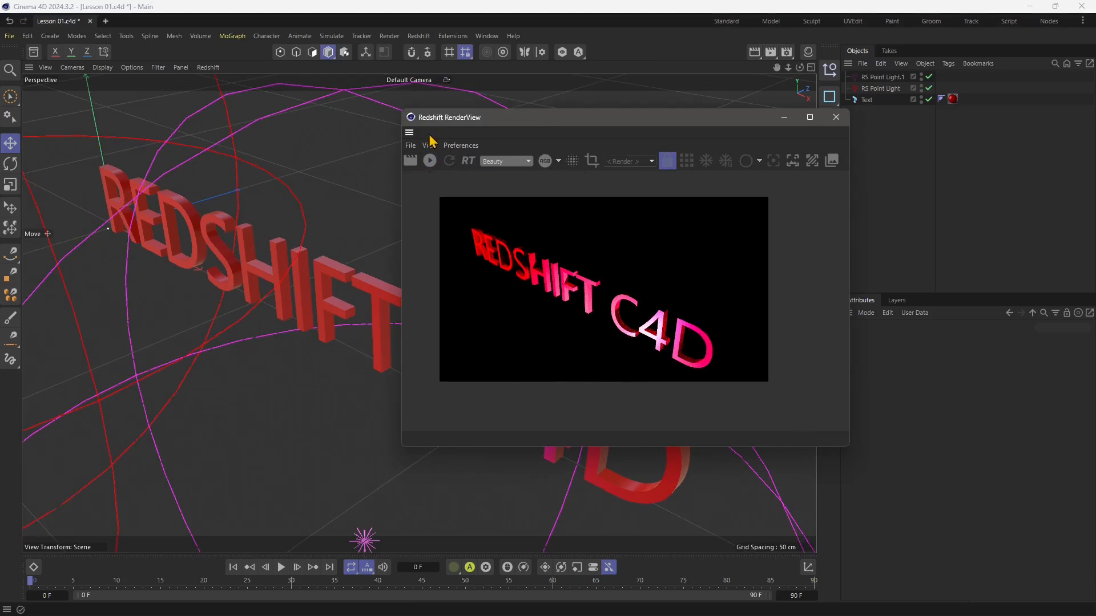
left_click_drag(454, 125, 264, 143)
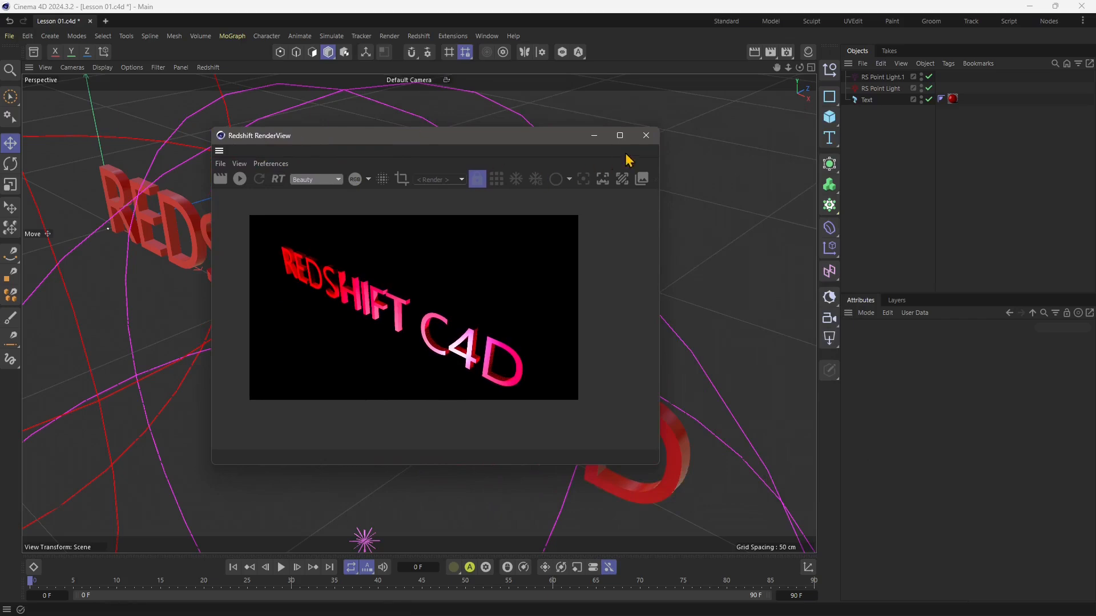
left_click(644, 138)
left_click_drag(411, 232, 366, 301, "alt")
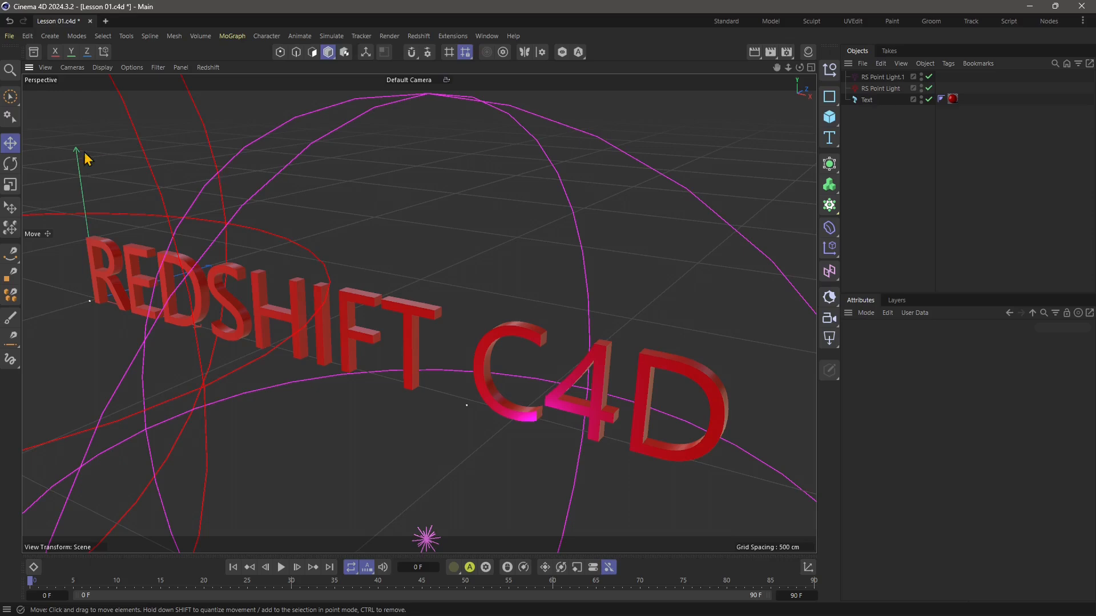
Create a new empty project and close Lesson 01.c4d without saving its changes.
left_click(9, 36)
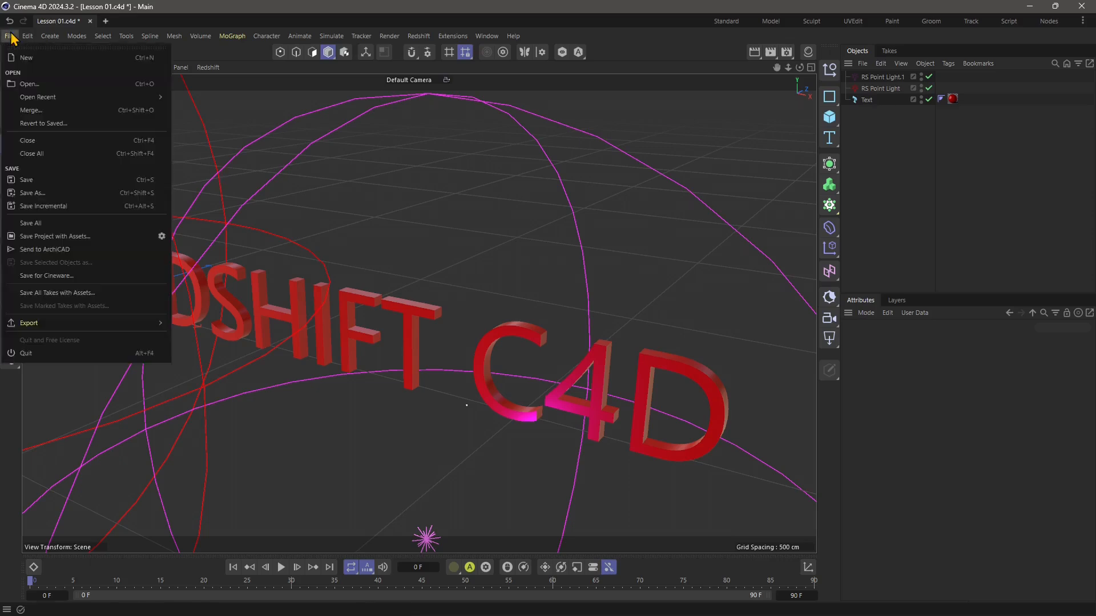
left_click(25, 58)
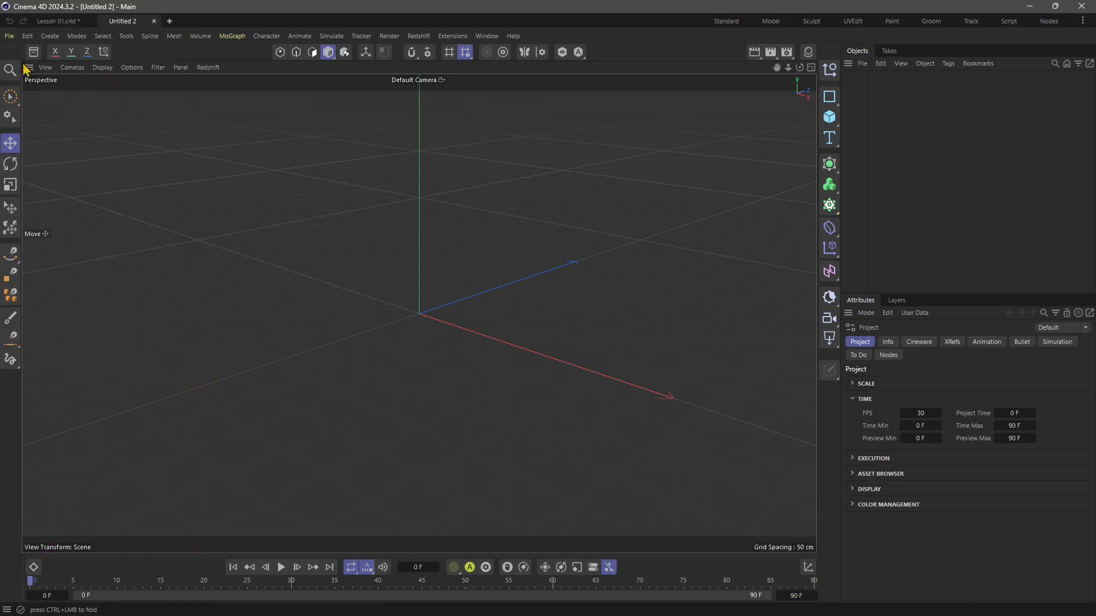
left_click(89, 21)
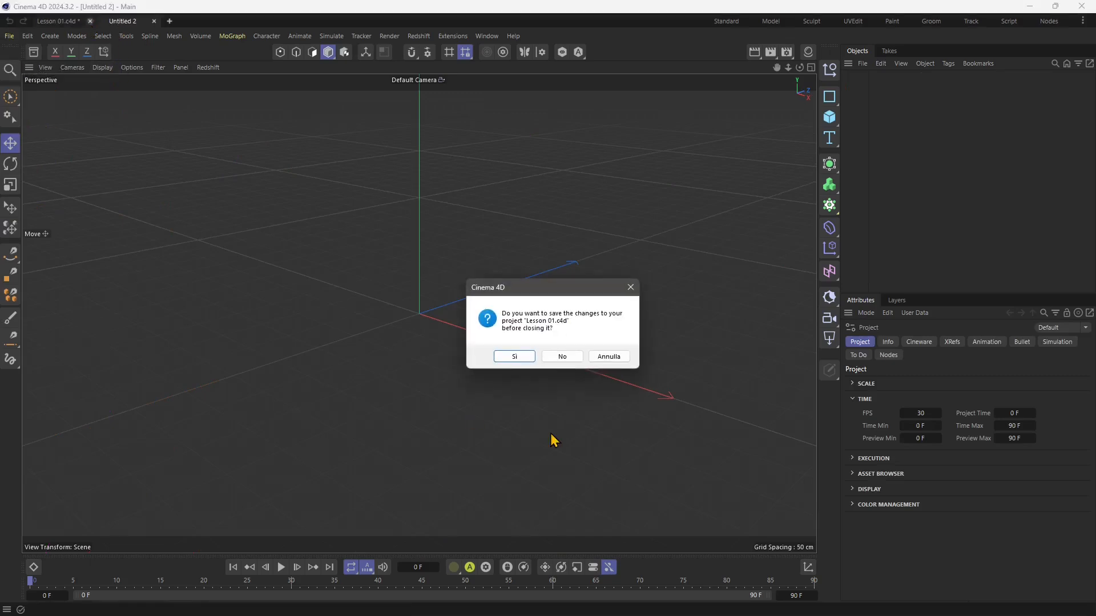
left_click(562, 357)
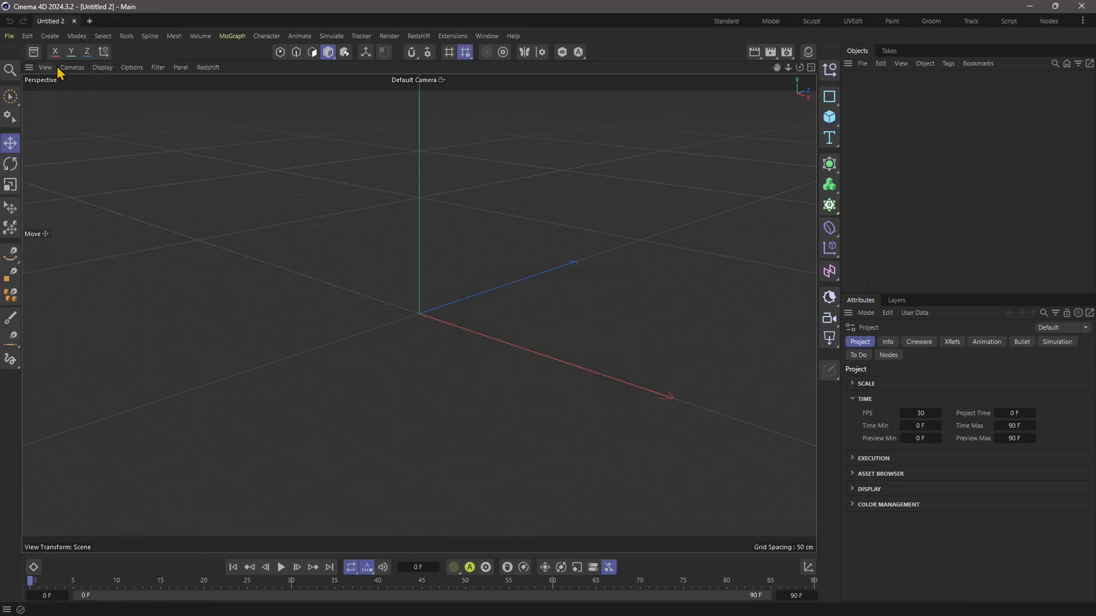
Save the new project as Lesson 02 in the REDSHIFT C4D folder.
left_click(17, 37)
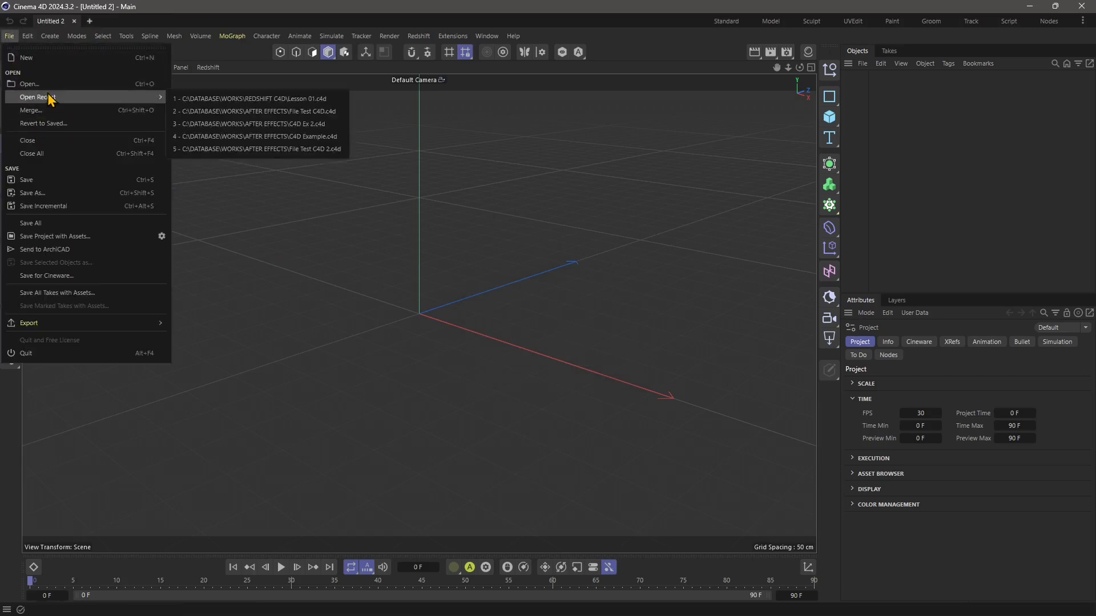
left_click(54, 197)
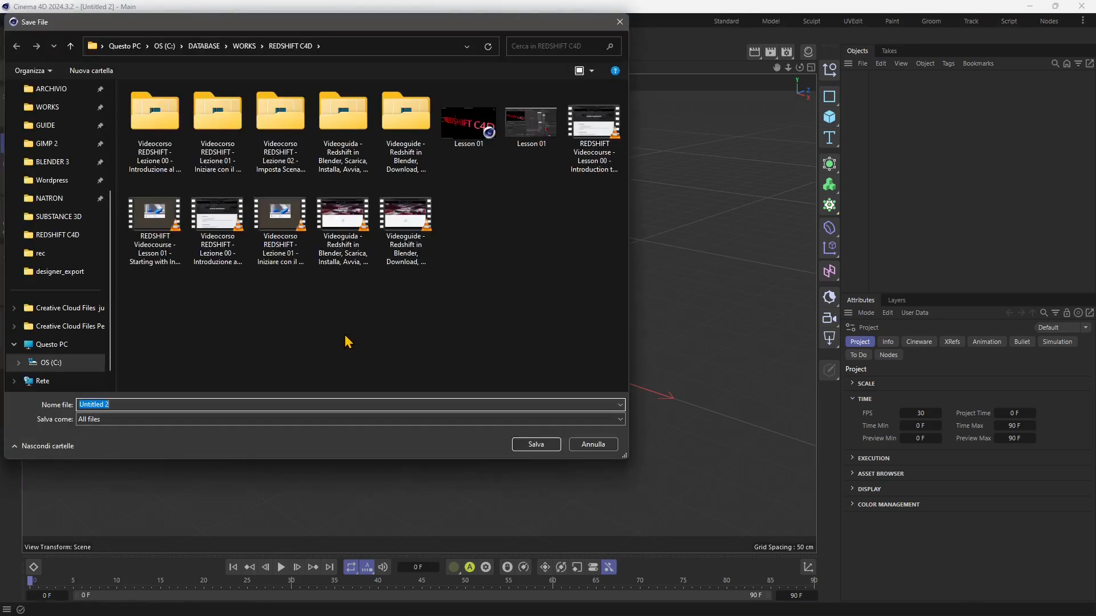
type("Lessno")
key("BackSpace")
type("on ")
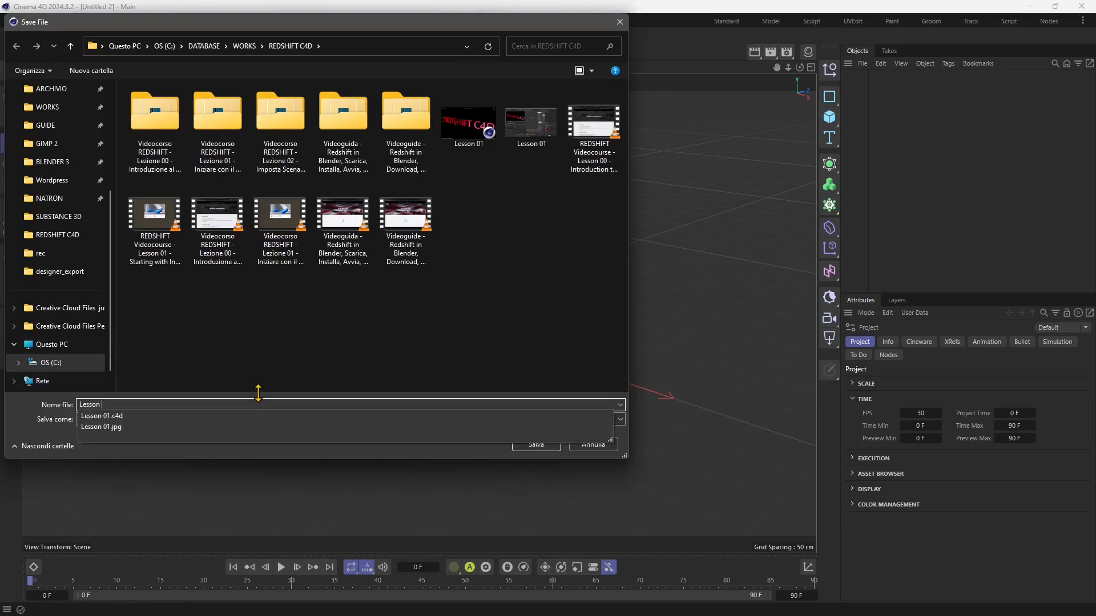
type("02")
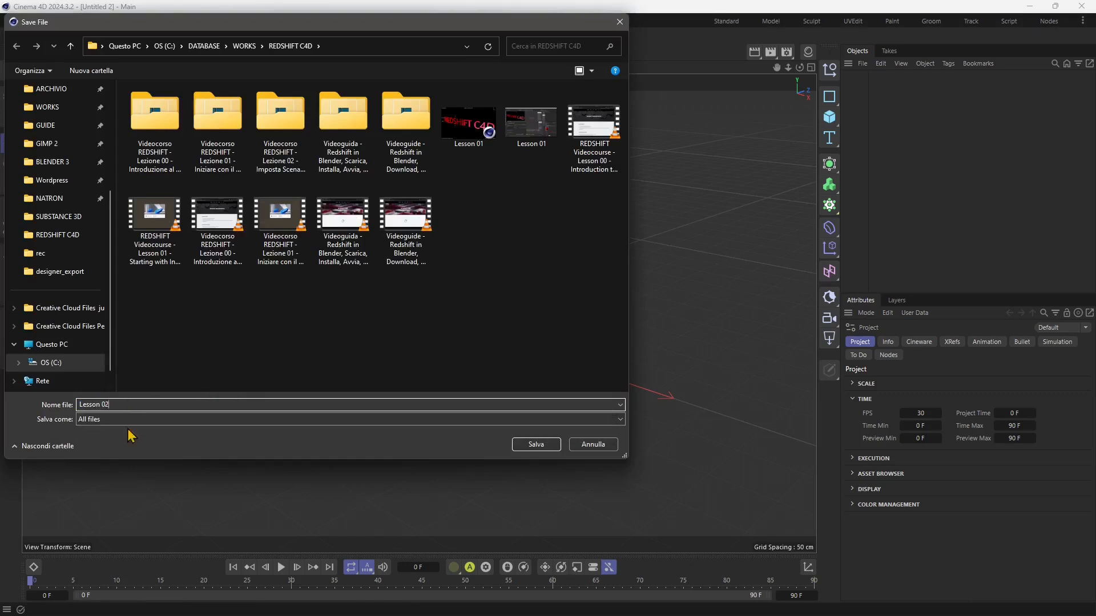
left_click(536, 445)
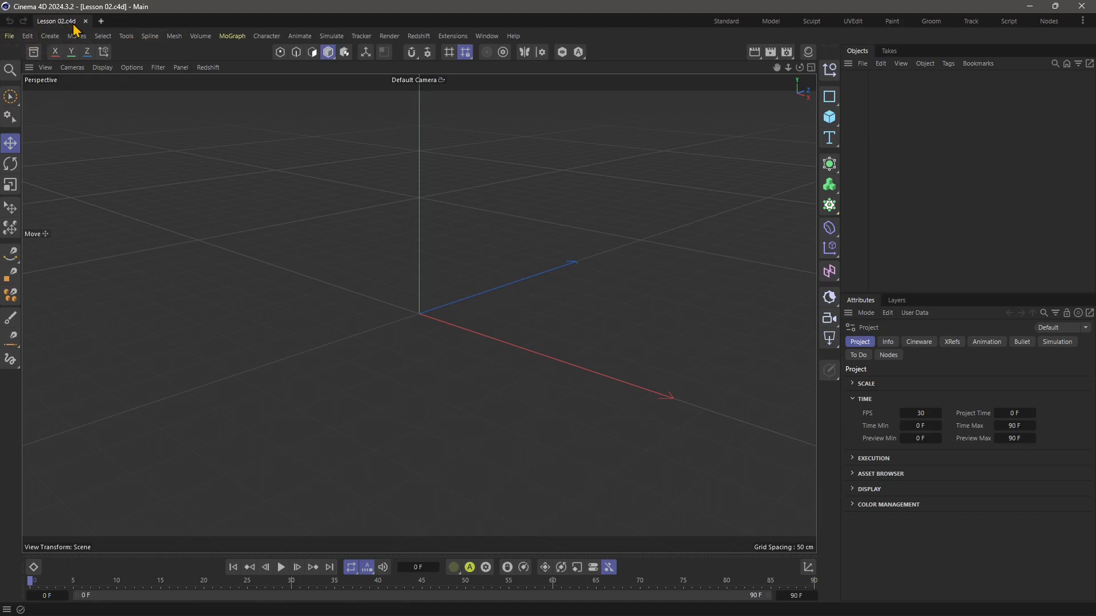
Open the Asset Browser, collapse Quick Access and check the subcategories of Materials, Models and HDRIs.
left_click_drag(450, 277, 379, 348, "alt")
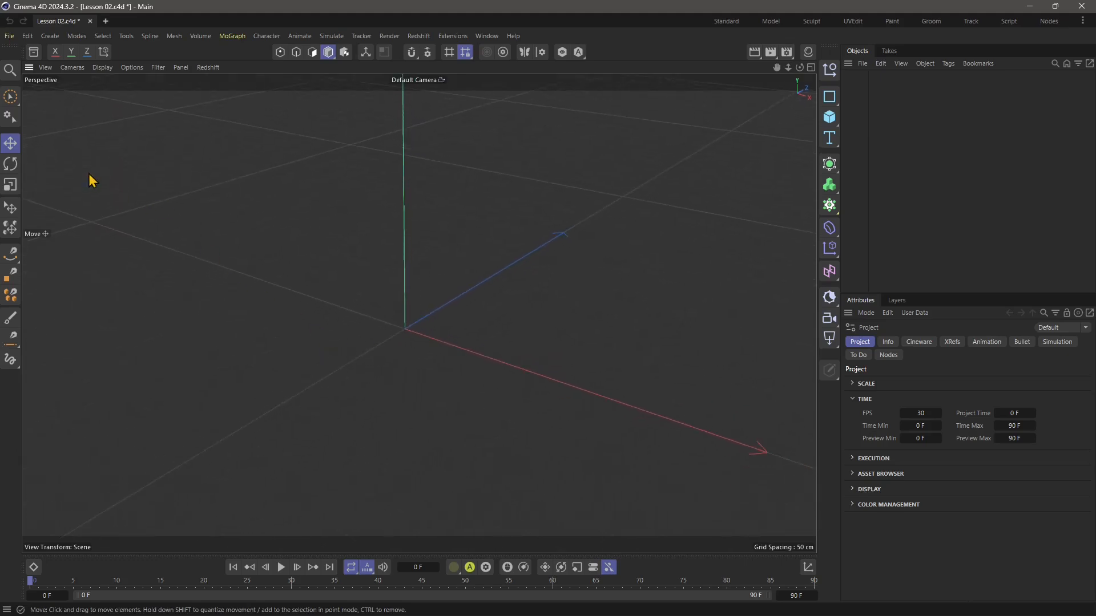
left_click(34, 53)
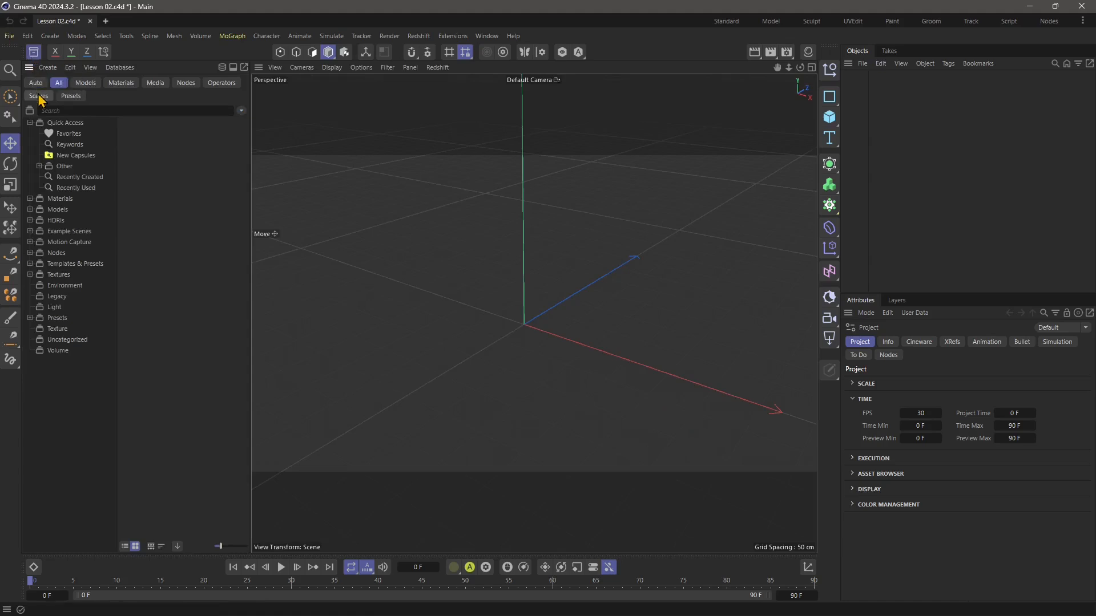
left_click(30, 123)
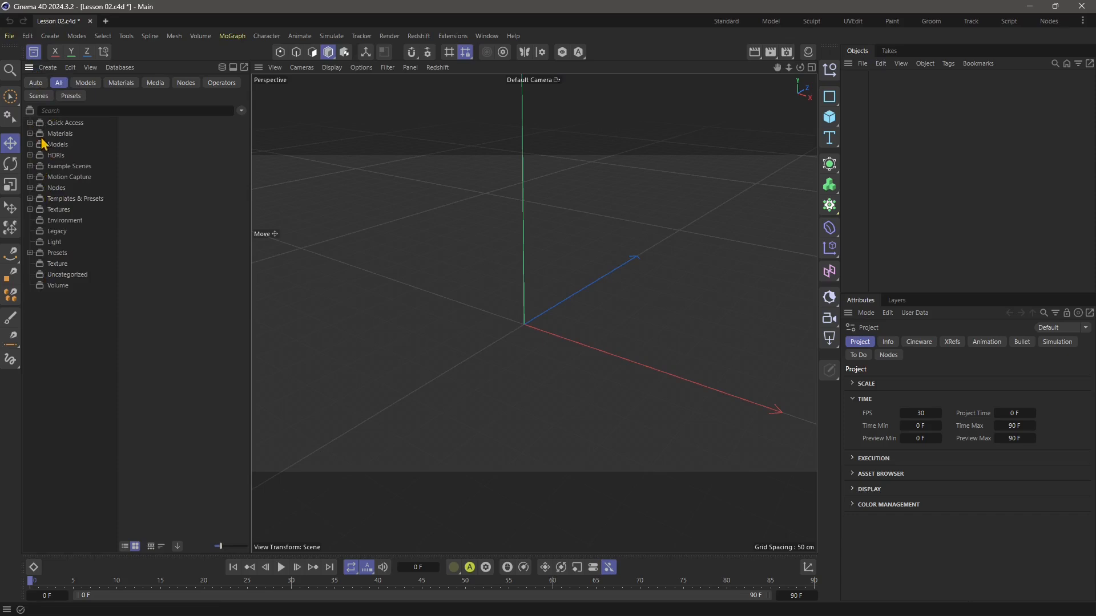
left_click(31, 133)
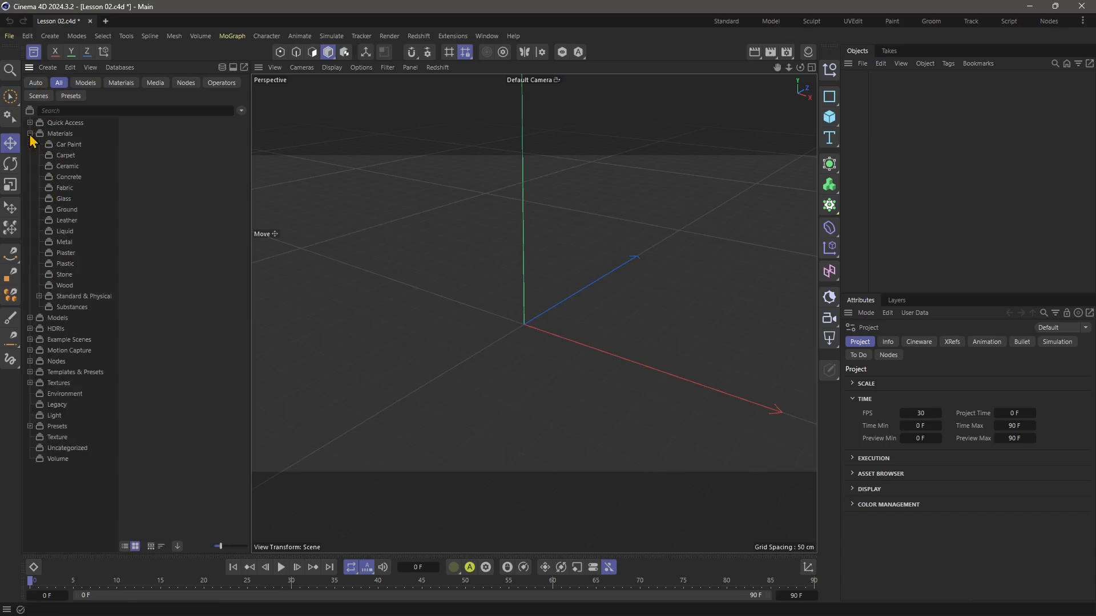
left_click(31, 133)
left_click(31, 144)
left_click(30, 144)
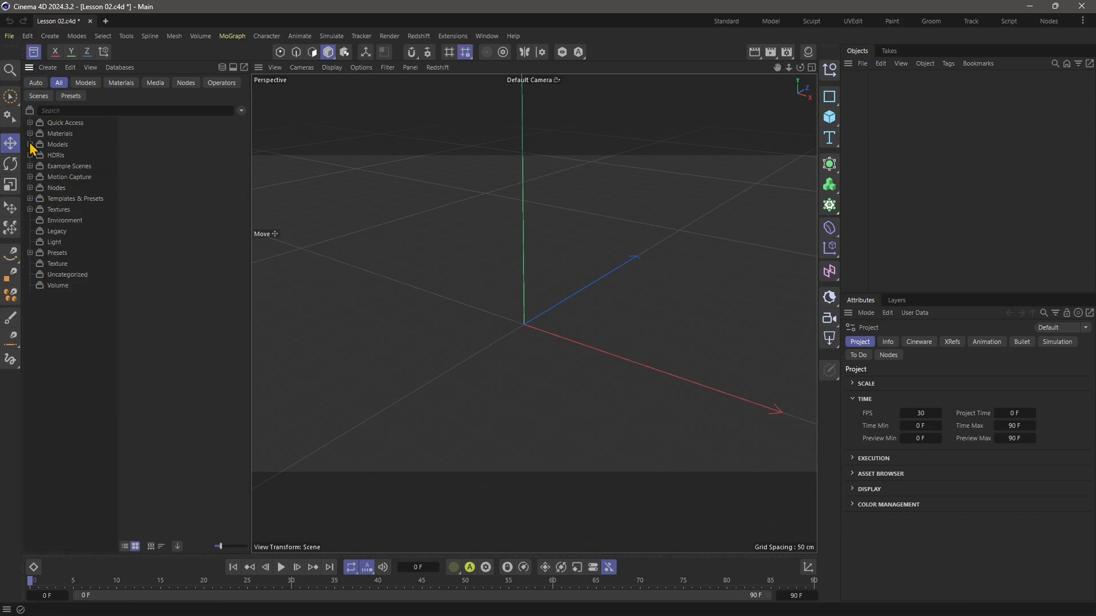
left_click(30, 156)
left_click(30, 155)
Expand the Models category and browse its model groups from Appliances through Doors & Windows.
left_click(30, 145)
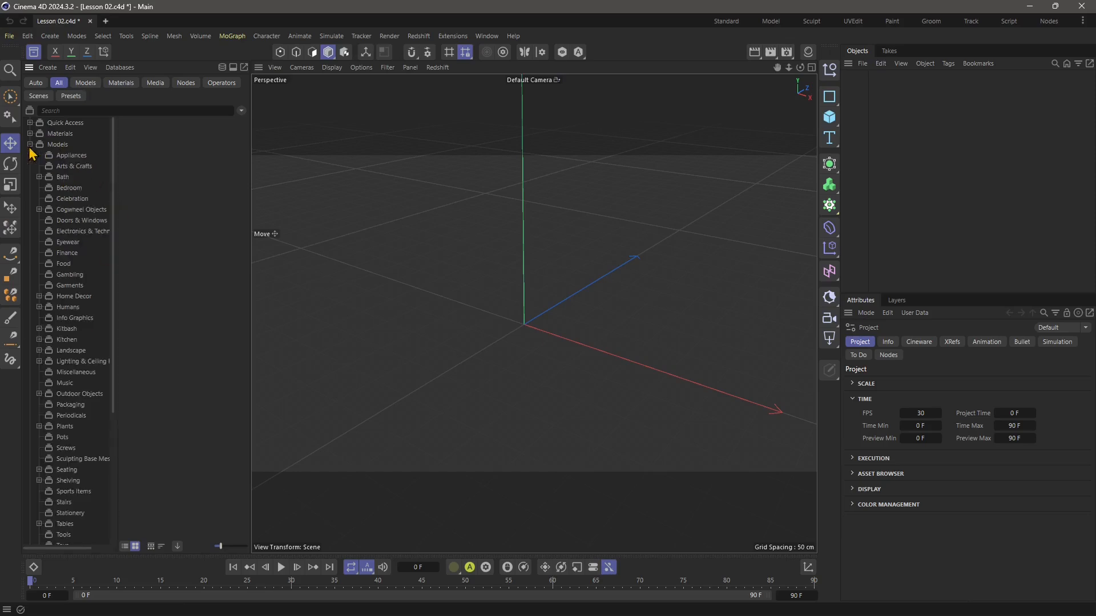
left_click(59, 145)
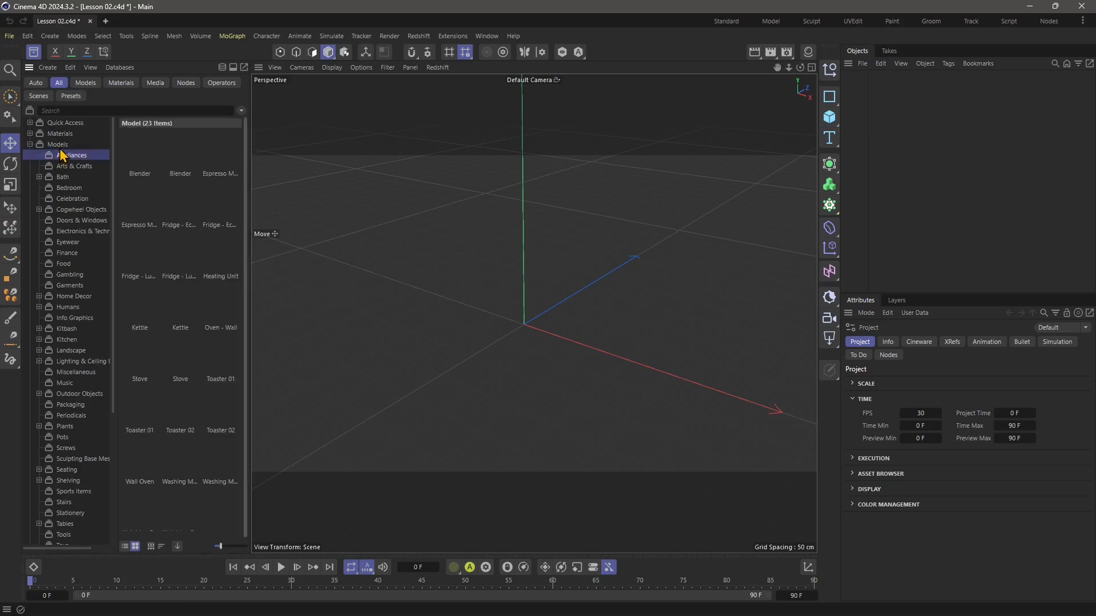
left_click(69, 160)
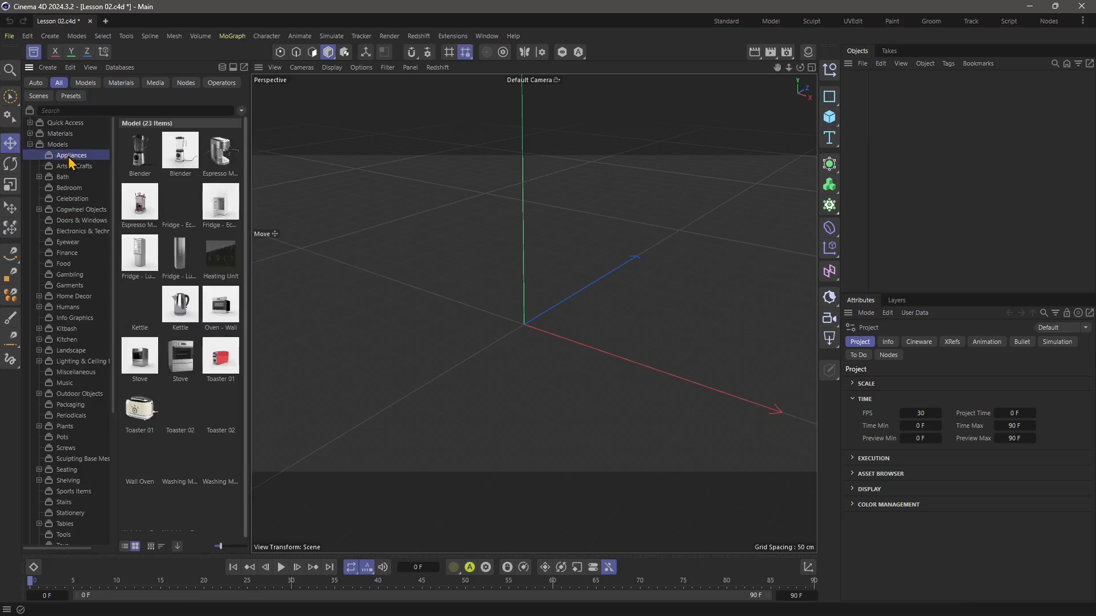
left_click(71, 167)
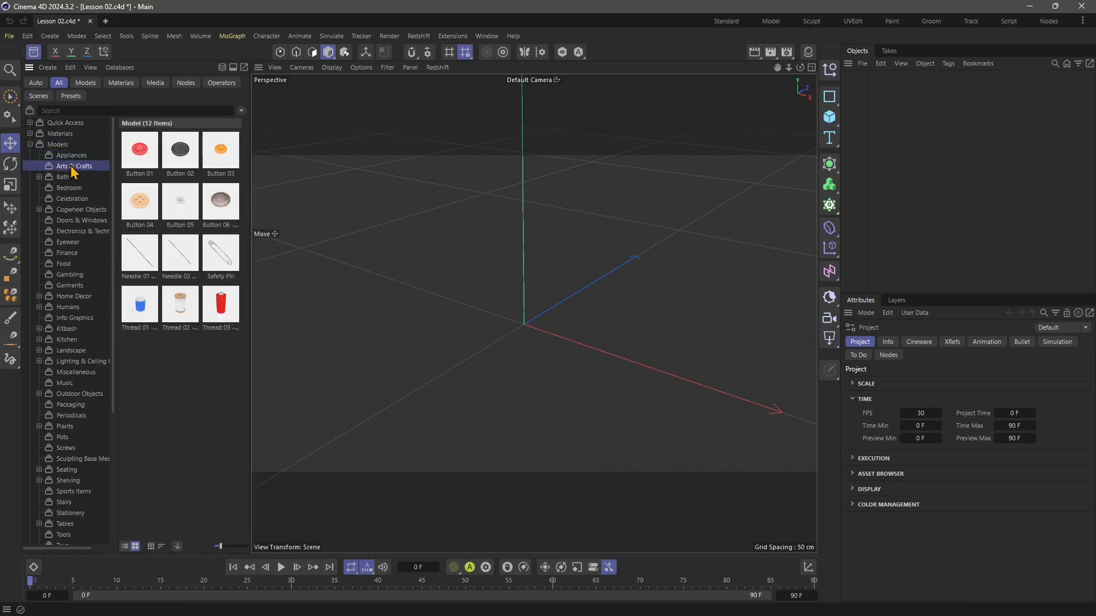
left_click(65, 179)
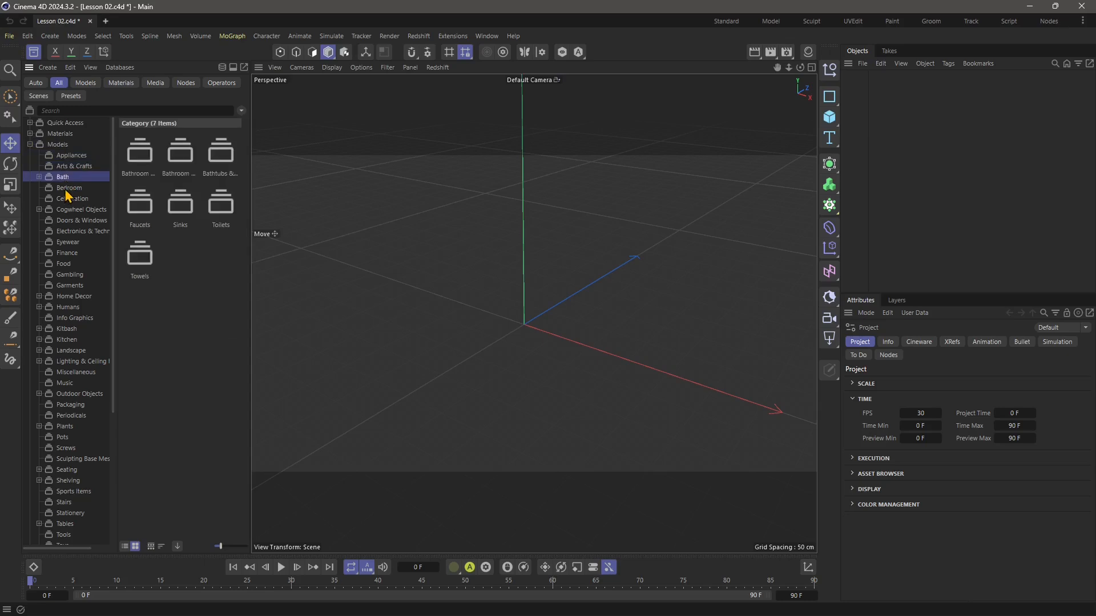
left_click(68, 190)
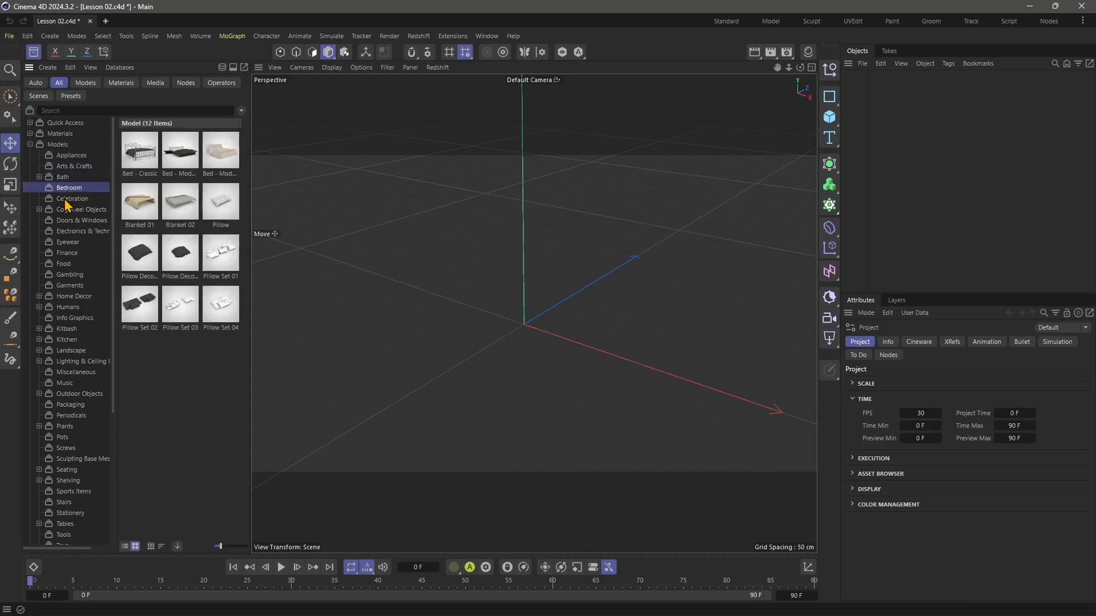
left_click(67, 200)
left_click(69, 210)
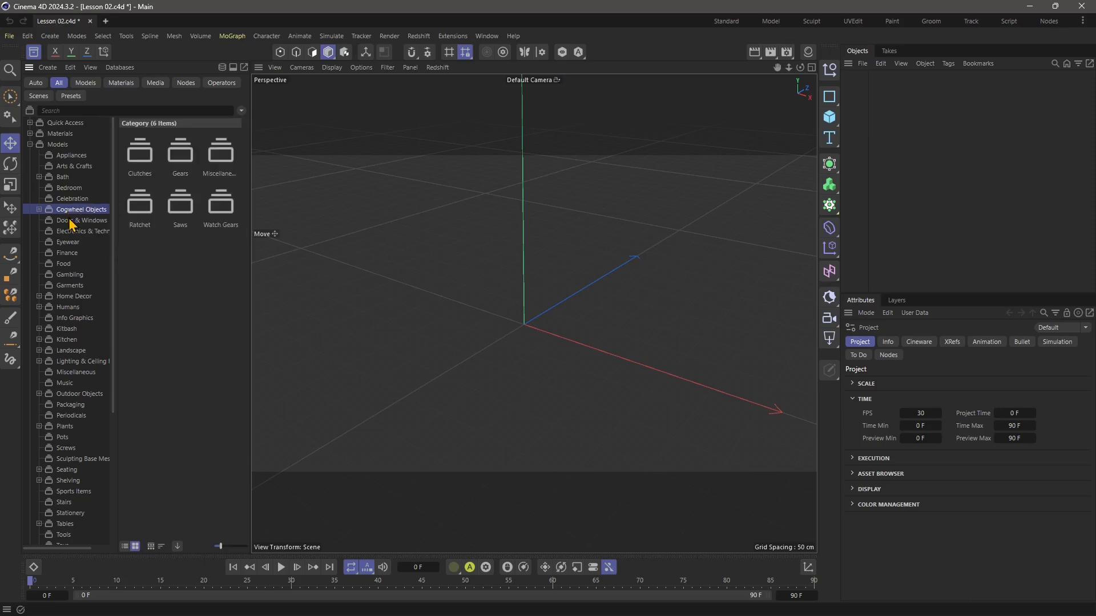
left_click(69, 222)
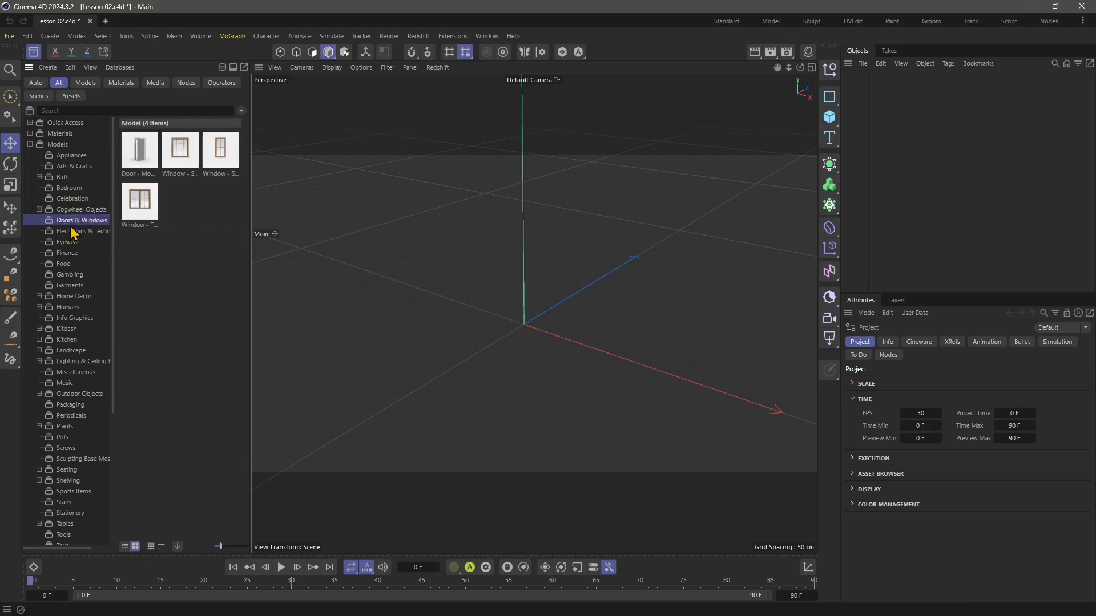
Browse the Electronics, Eyewear, Food, Gambling, Garments and Humans model groups.
left_click(73, 231)
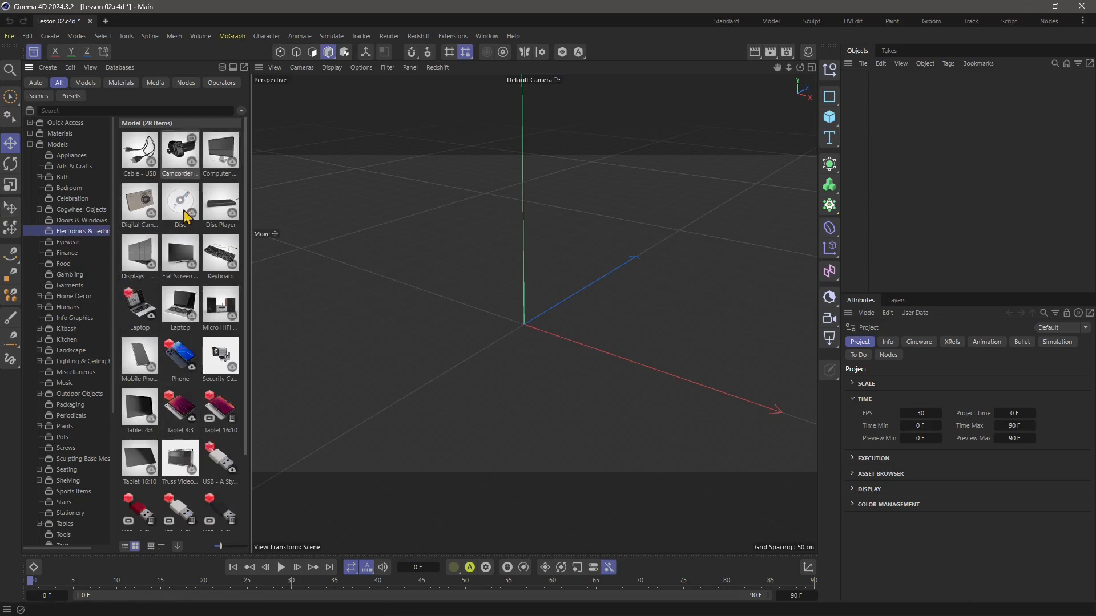
left_click(68, 243)
left_click(70, 262)
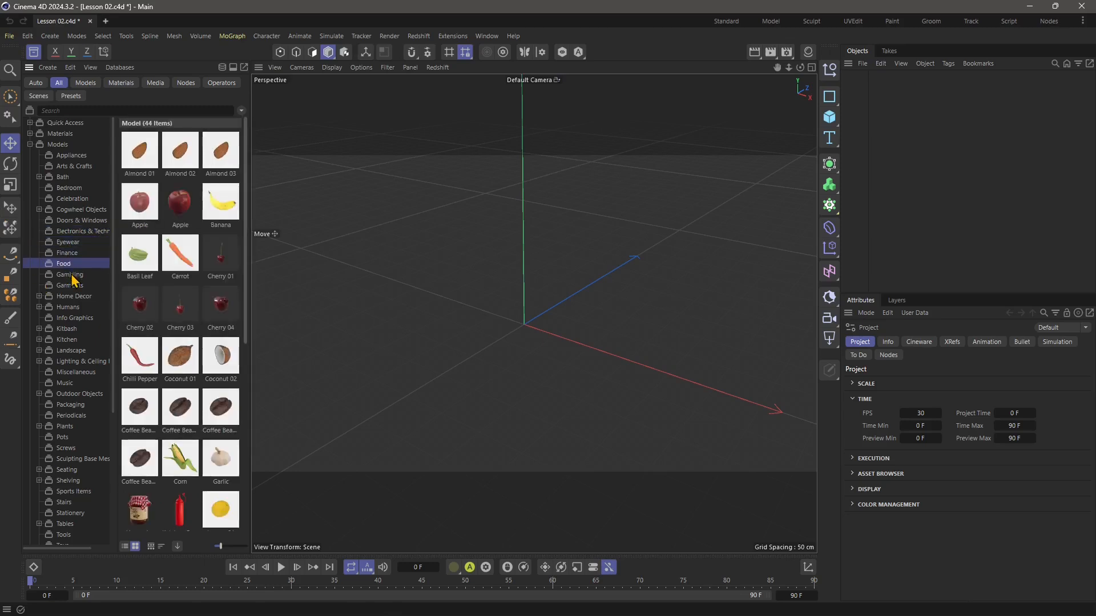
left_click(71, 276)
left_click(72, 289)
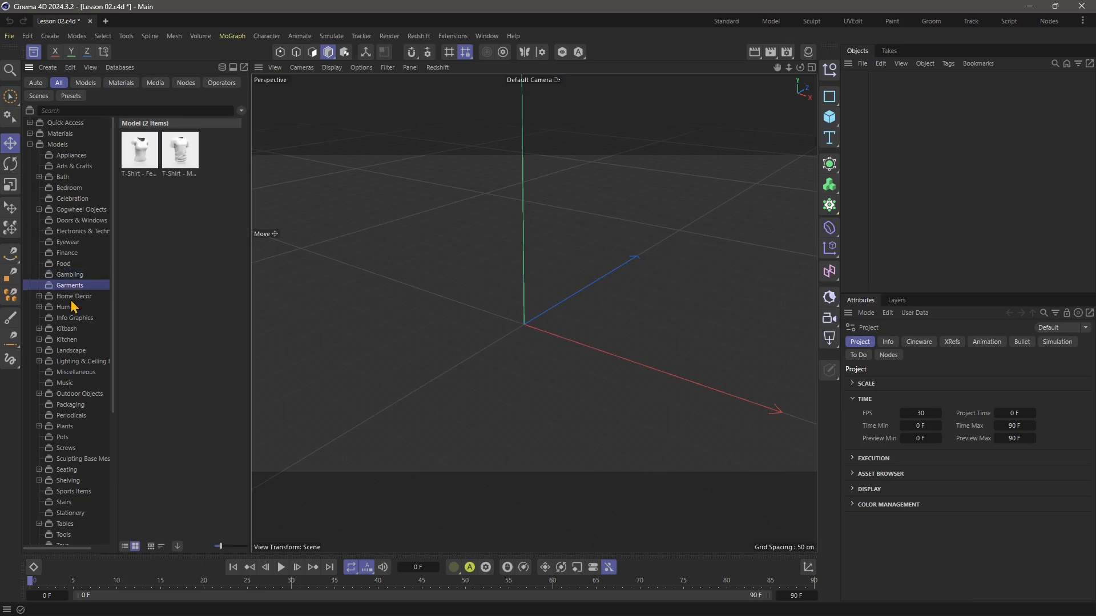
left_click(69, 307)
Download the Redshift Espresso Machine from the Appliances models and place it in the scene near the origin.
left_click(60, 153)
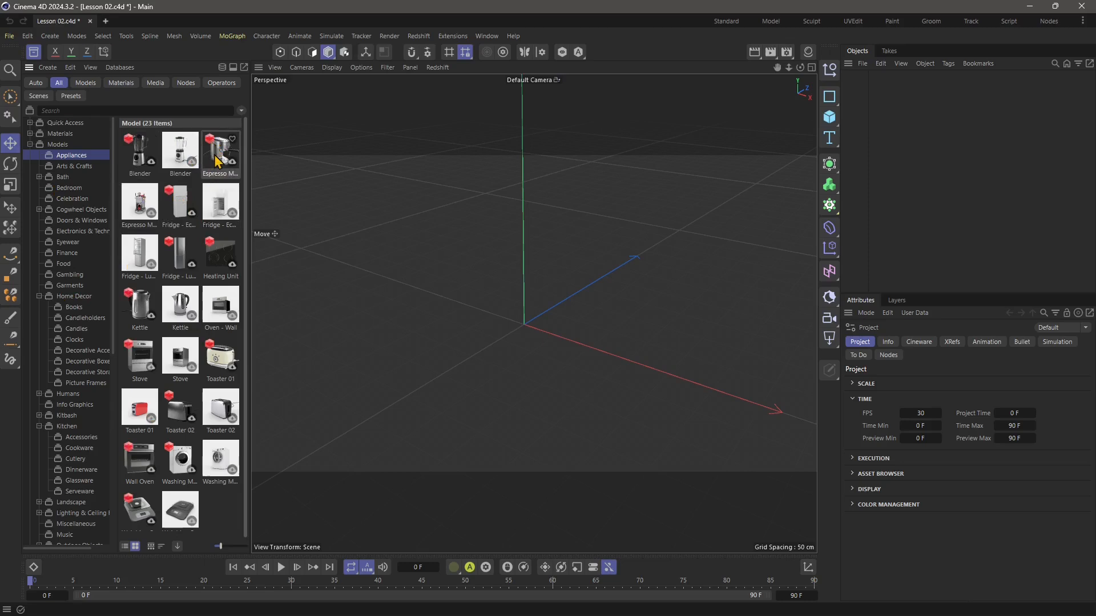
left_click(233, 163)
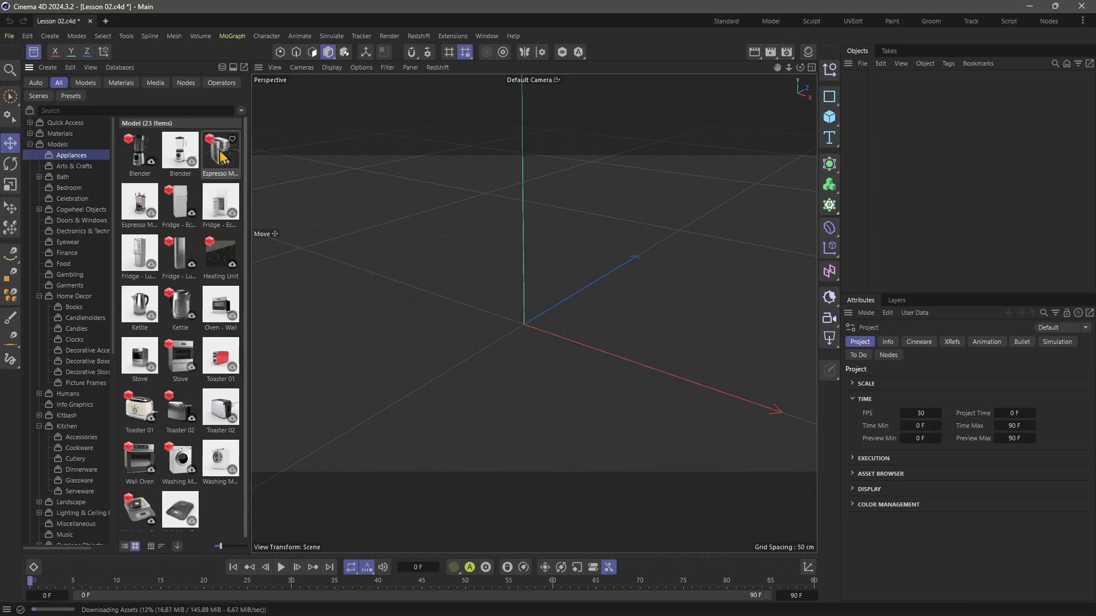
left_click_drag(226, 163, 528, 336)
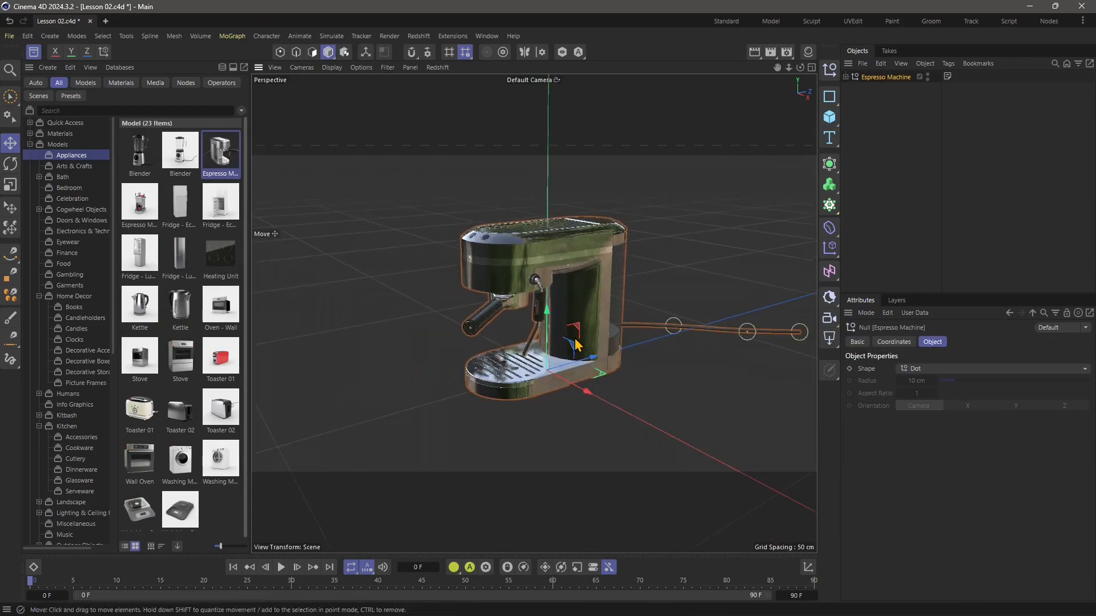
left_click_drag(576, 339, 628, 370, "alt")
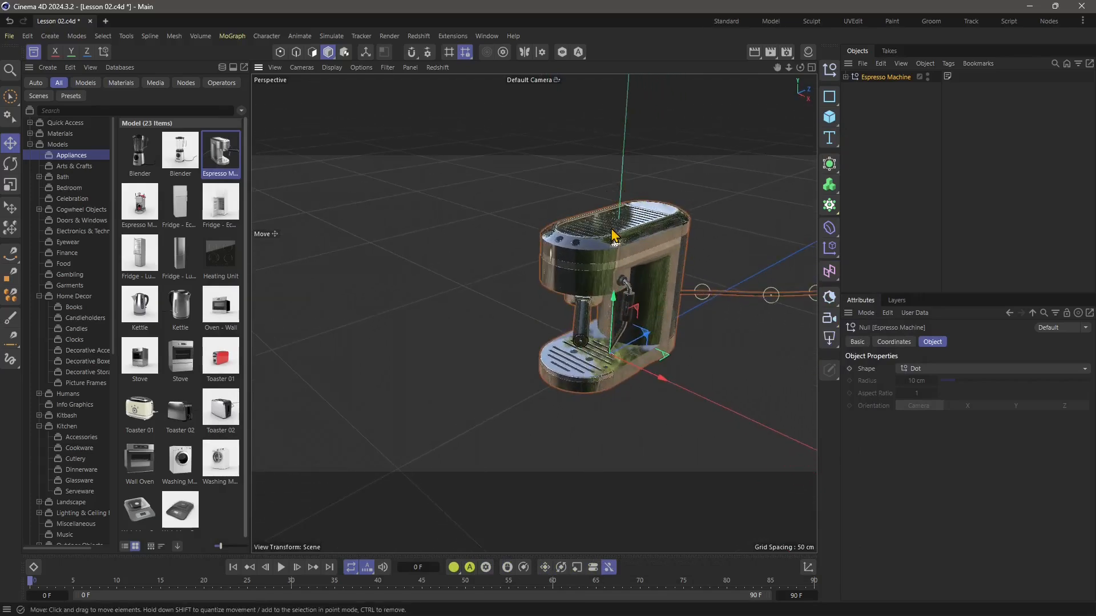
Add the Redshift Blender from the Appliances models and move it beside the espresso machine.
left_click_drag(140, 155, 484, 311)
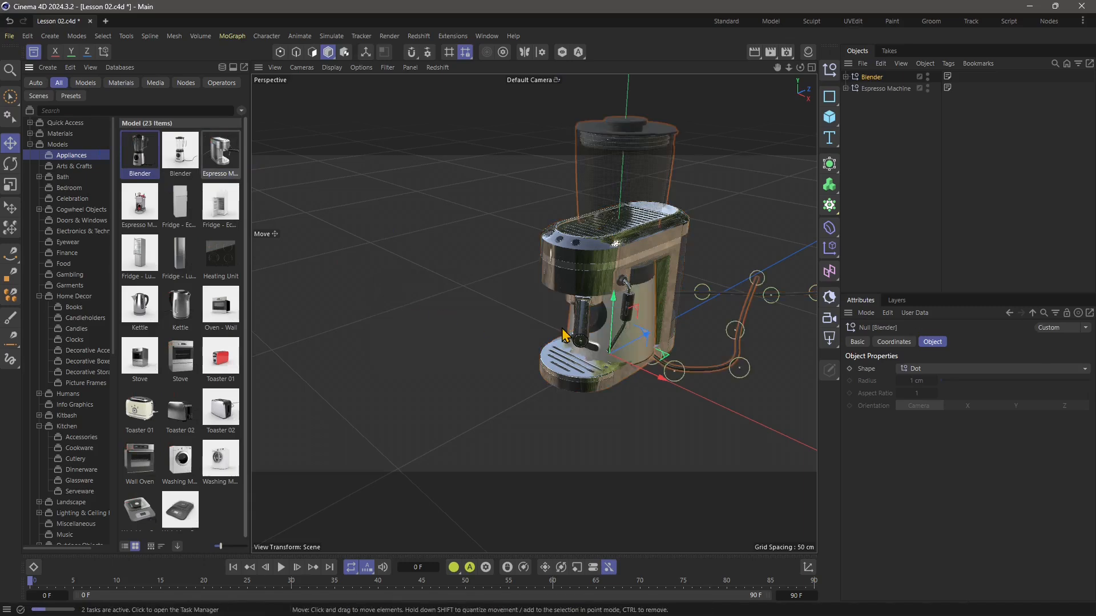
left_click_drag(659, 375, 513, 372)
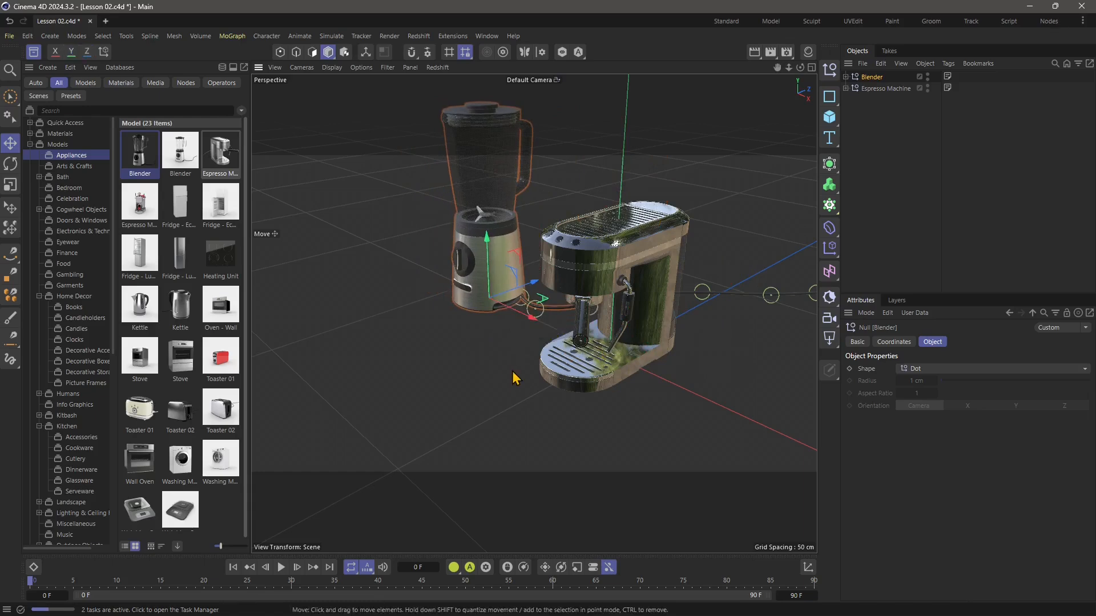
middle_click_drag(495, 352, 537, 425, "alt")
left_click_drag(540, 432, 509, 418, "alt")
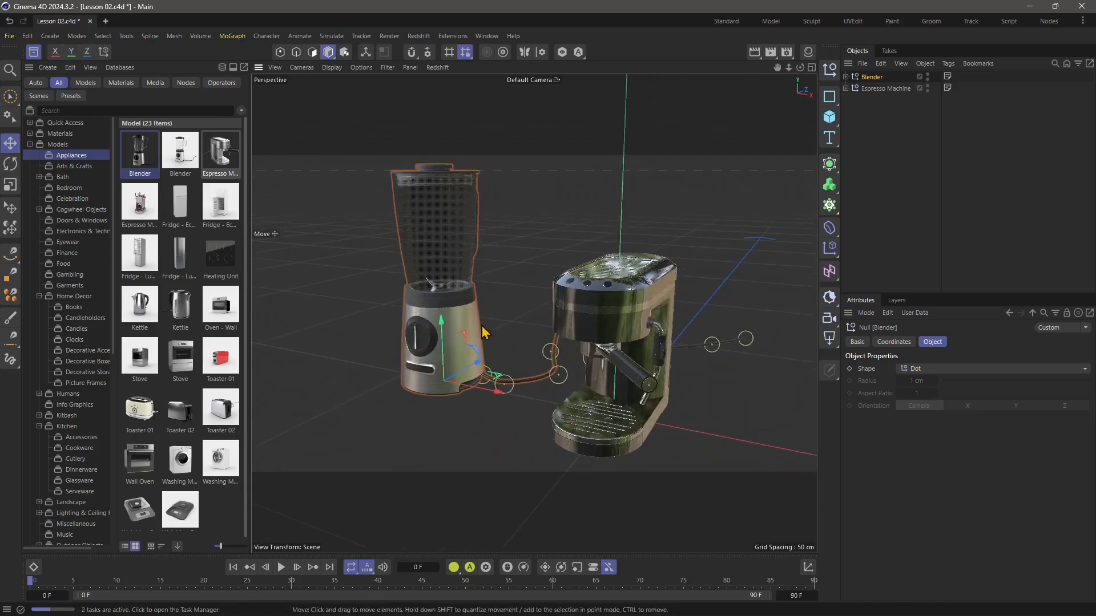
Close the Asset Browser, switch to the four-view layout and frame both appliances in the Right view.
left_click(37, 53)
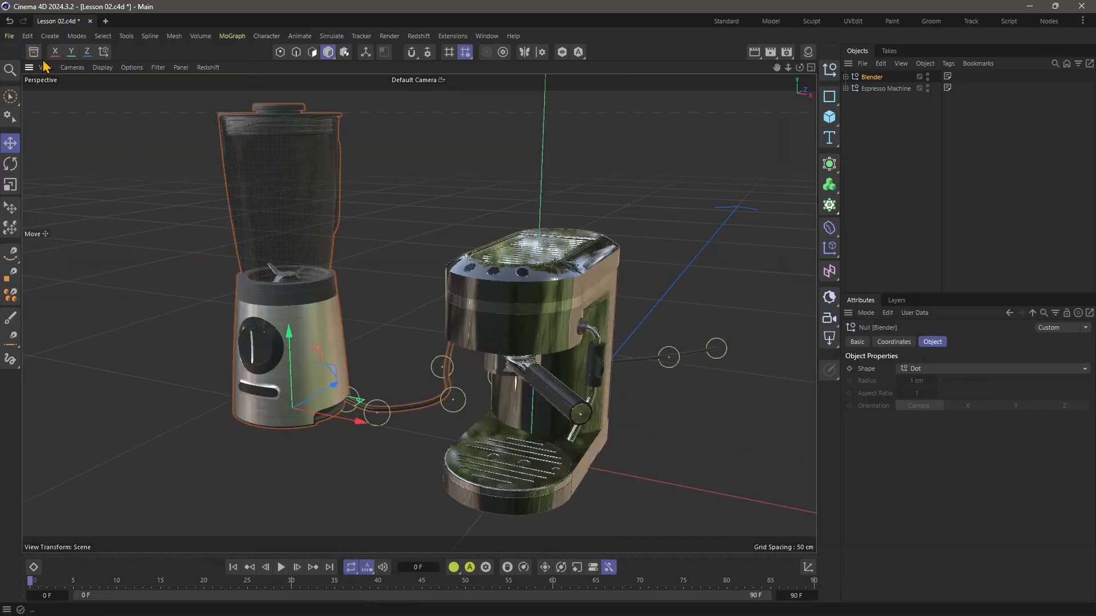
middle_click(439, 178)
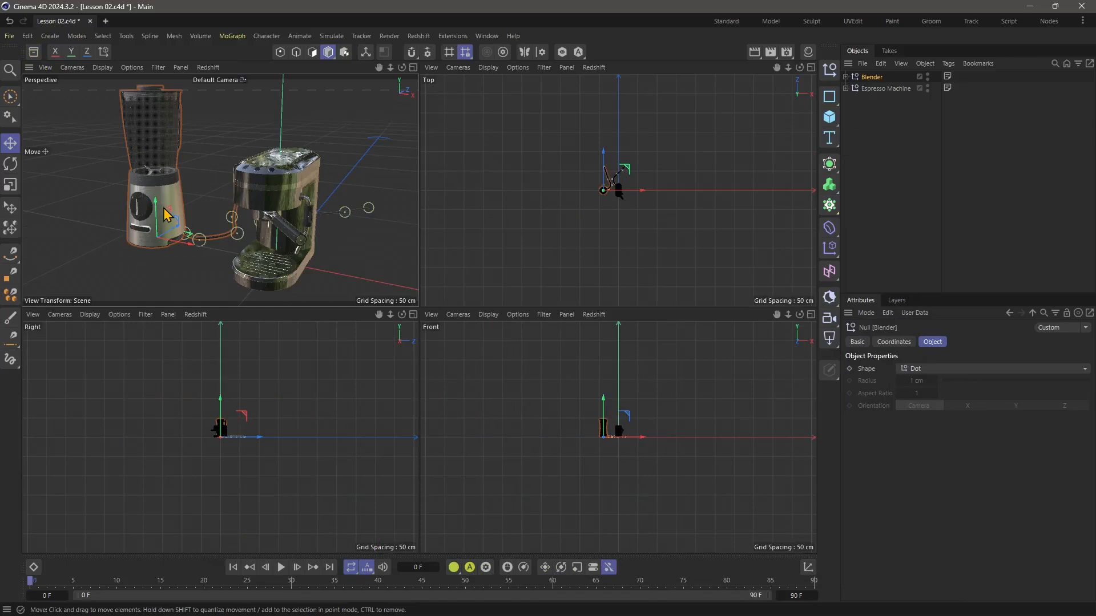
scroll(163, 208, "up", 1)
scroll(163, 208, "down", 1)
middle_click_drag(256, 518, 216, 462, "alt")
scroll(217, 462, "down", 1)
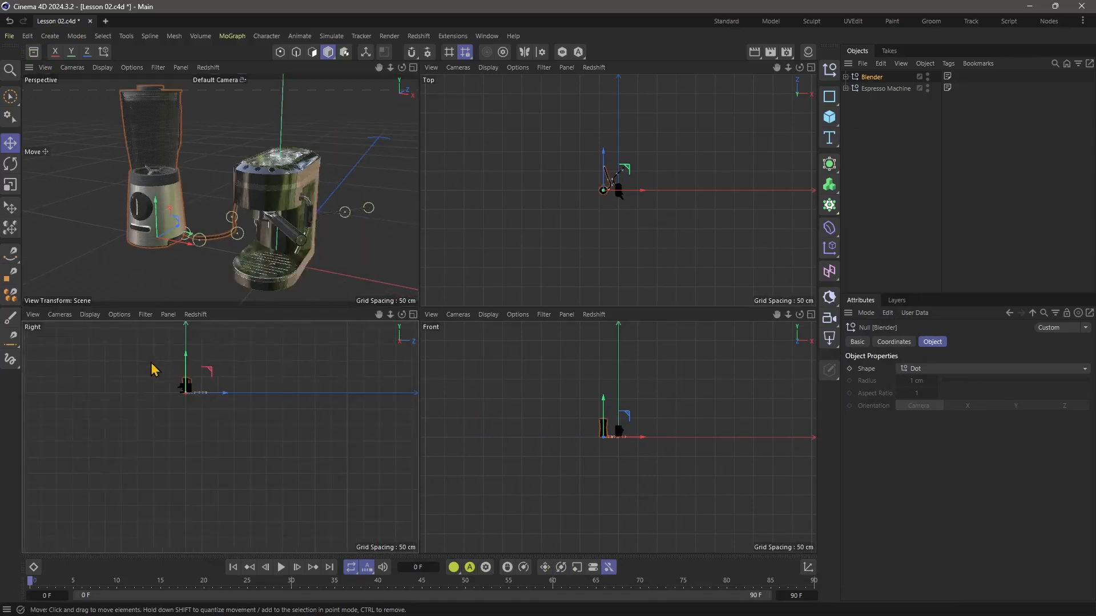
middle_click_drag(151, 363, 208, 423, "alt")
scroll(234, 454, "up", 12)
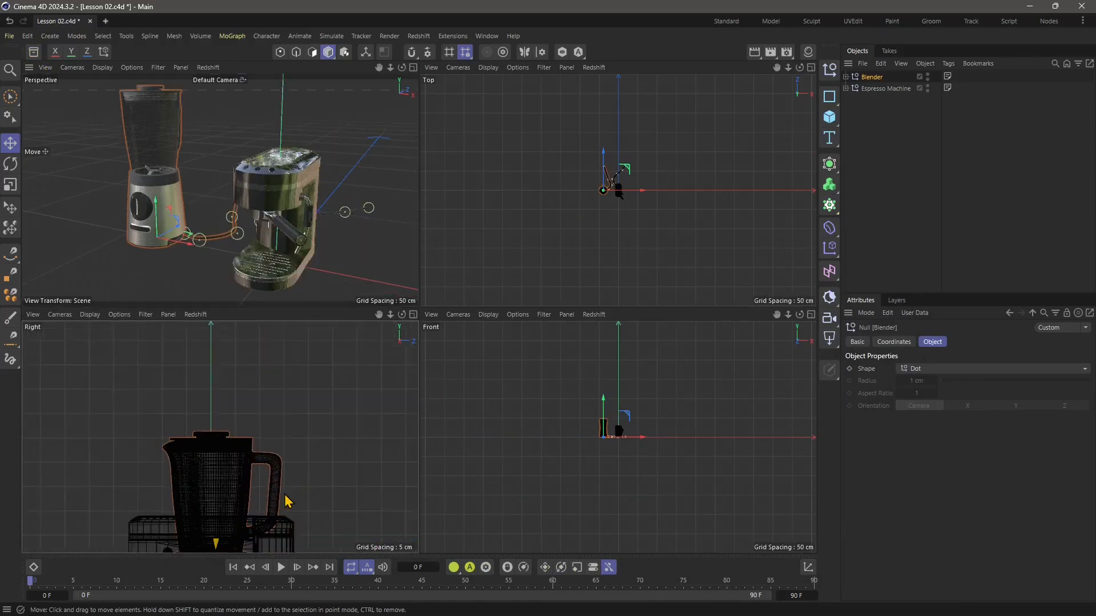
scroll(285, 495, "up", 1)
middle_click_drag(288, 510, 275, 392, "alt")
scroll(258, 420, "down", 2)
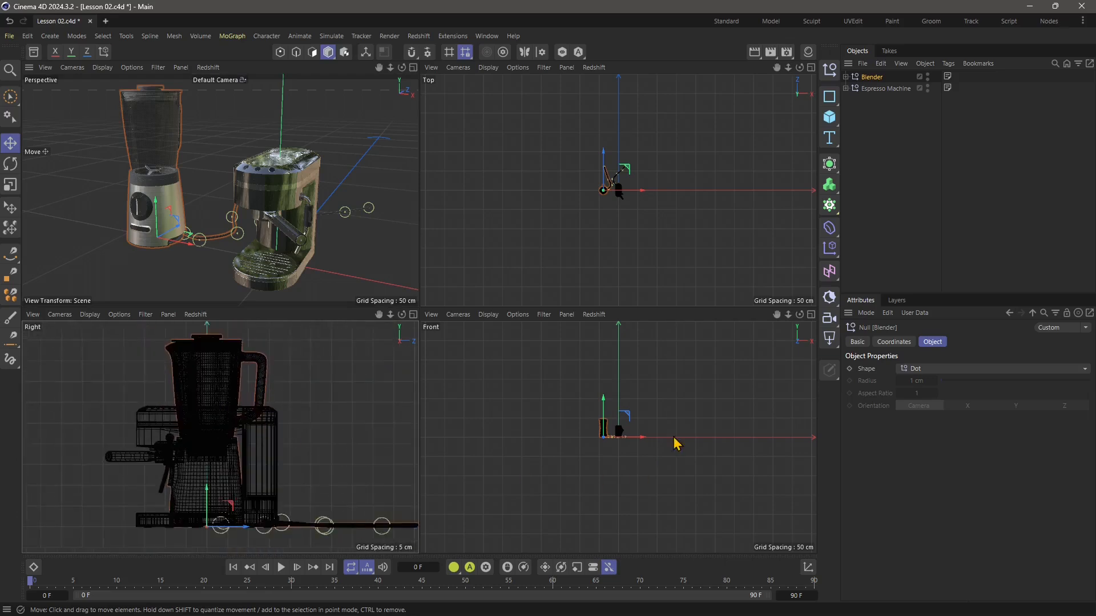
Frame the blender and espresso machine closely in the Front and Top views.
middle_click_drag(633, 457, 612, 482, "alt")
scroll(603, 472, "up", 4)
scroll(521, 371, "up", 5)
middle_click_drag(532, 400, 654, 435, "alt")
scroll(653, 435, "up", 1)
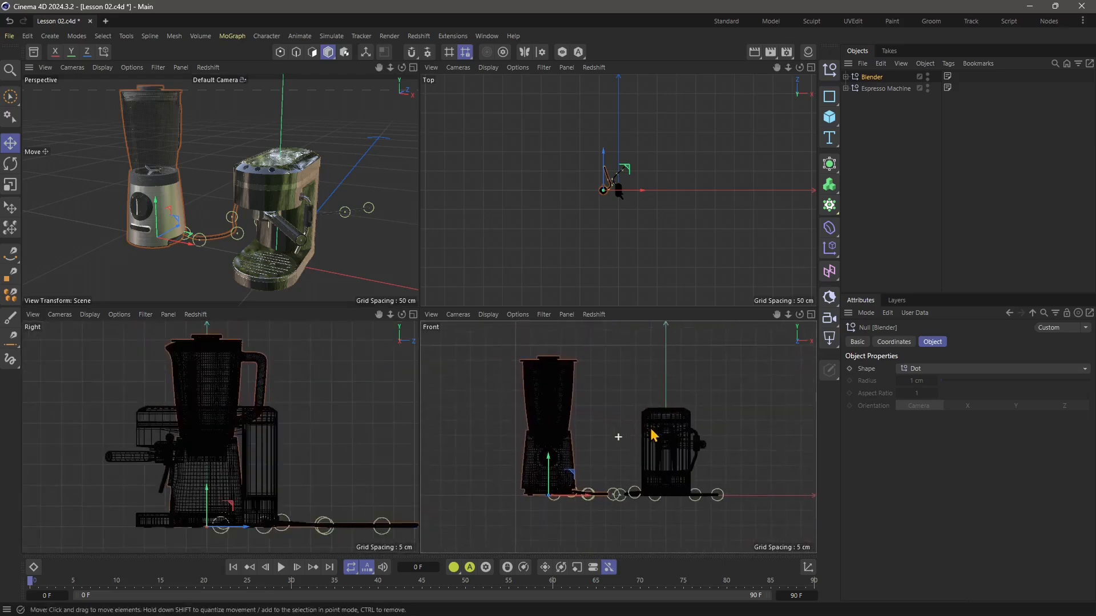
scroll(588, 240, "up", 8)
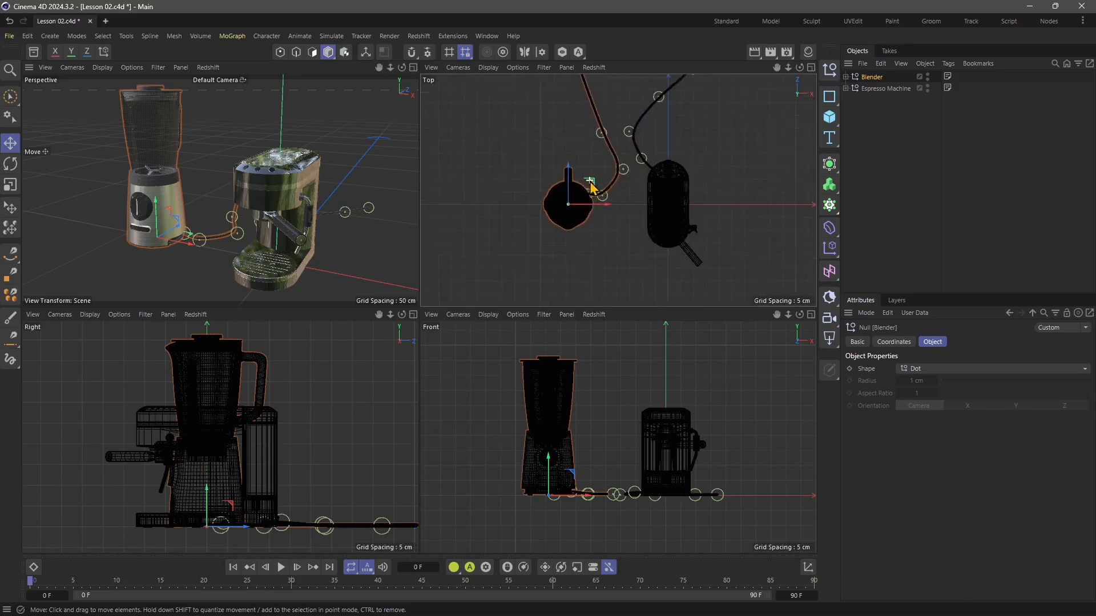
mouse_move(591, 182)
middle_mouse_down("alt")
mouse_move(584, 223)
mouse_move(598, 166)
middle_mouse_up("alt")
scroll(601, 167, "up", 2)
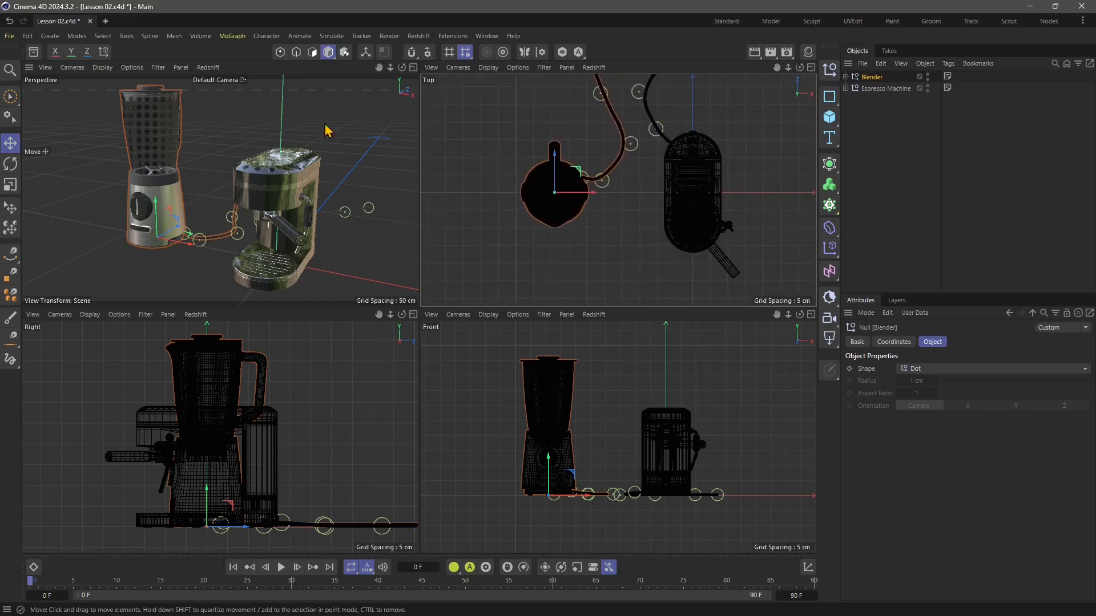
Open the Redshift RenderView over the viewports and start the interactive render of the two appliances.
left_click(416, 36)
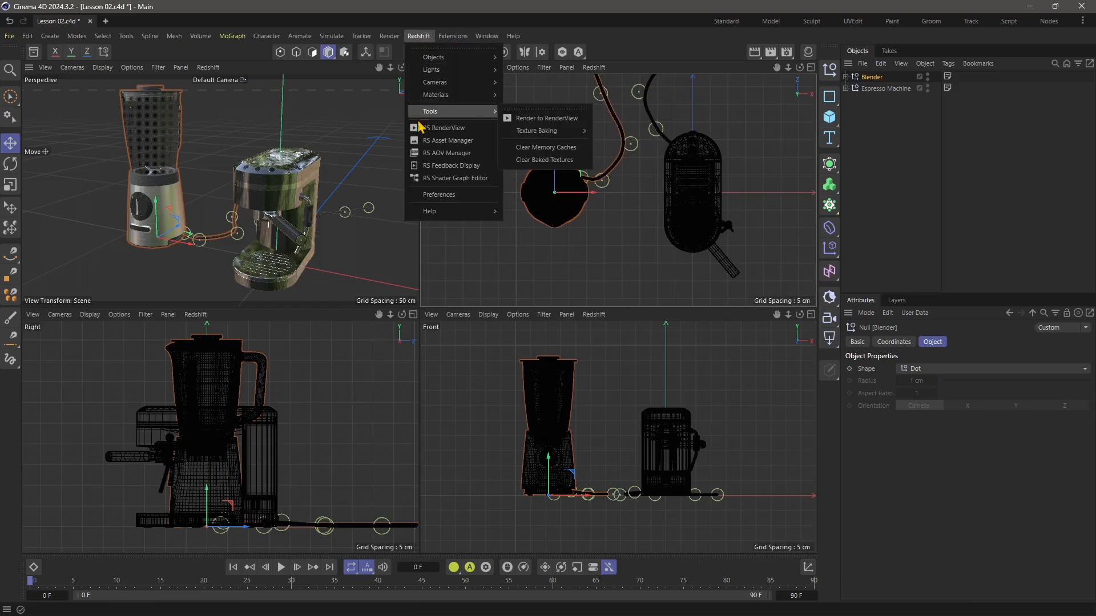
left_click(470, 130)
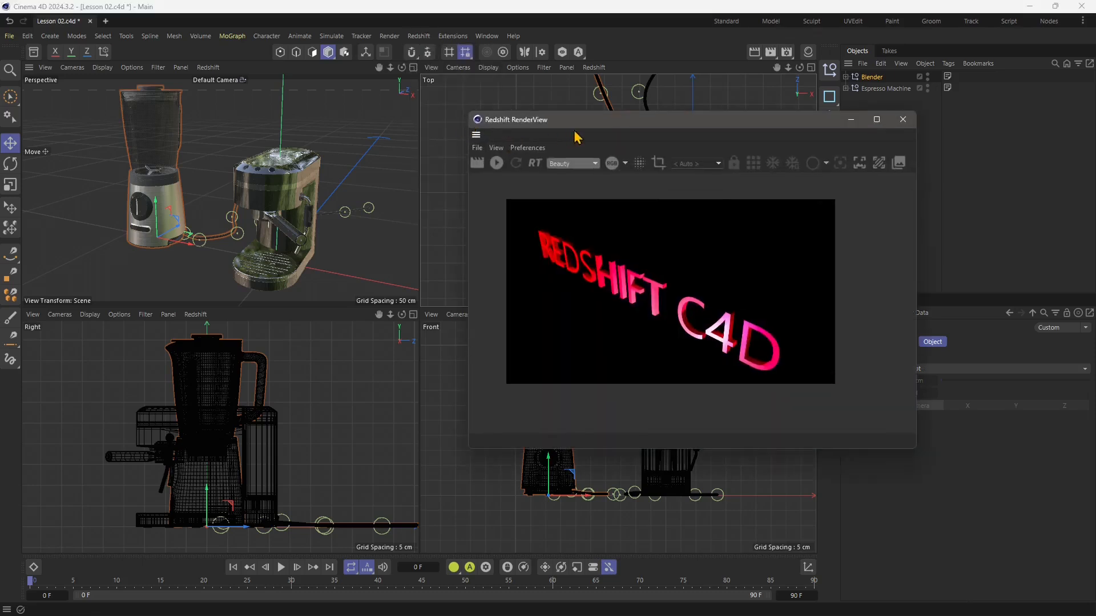
left_click_drag(602, 132, 337, 140)
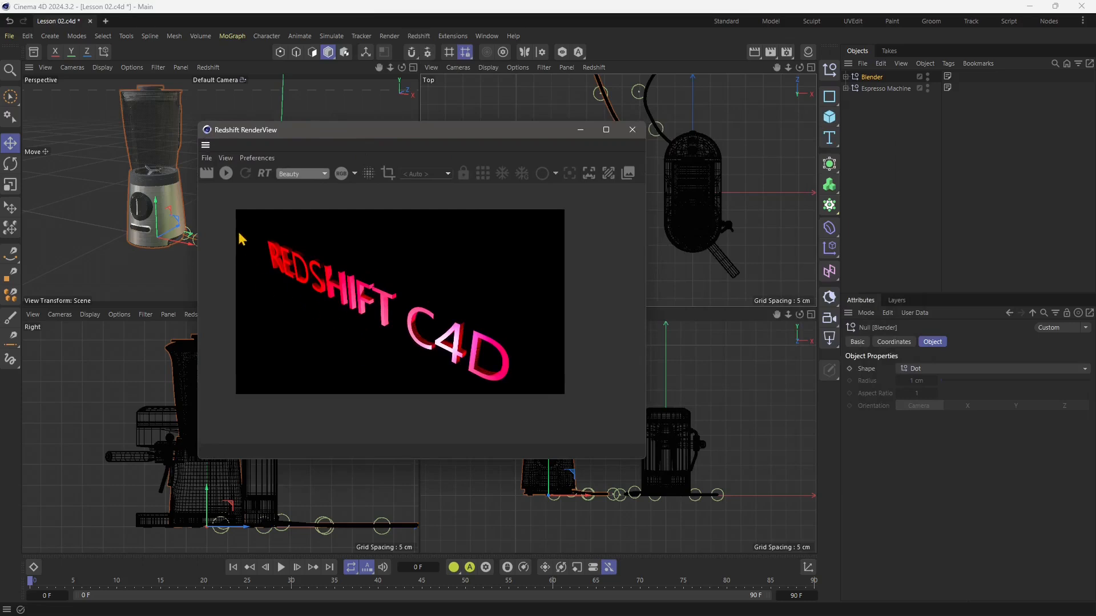
left_click(226, 173)
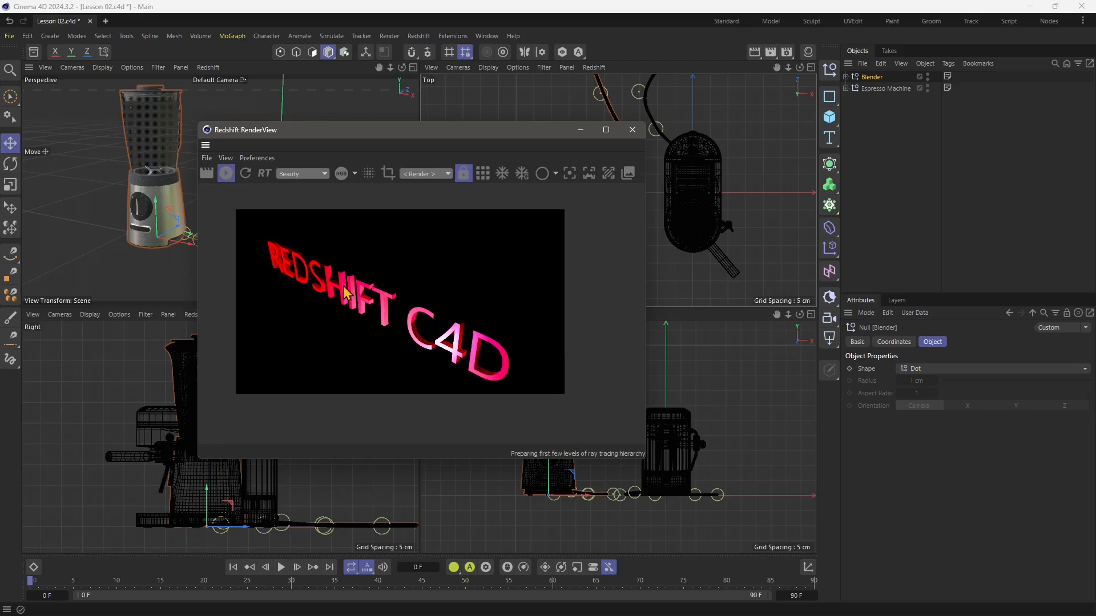
left_click_drag(401, 136, 415, 137)
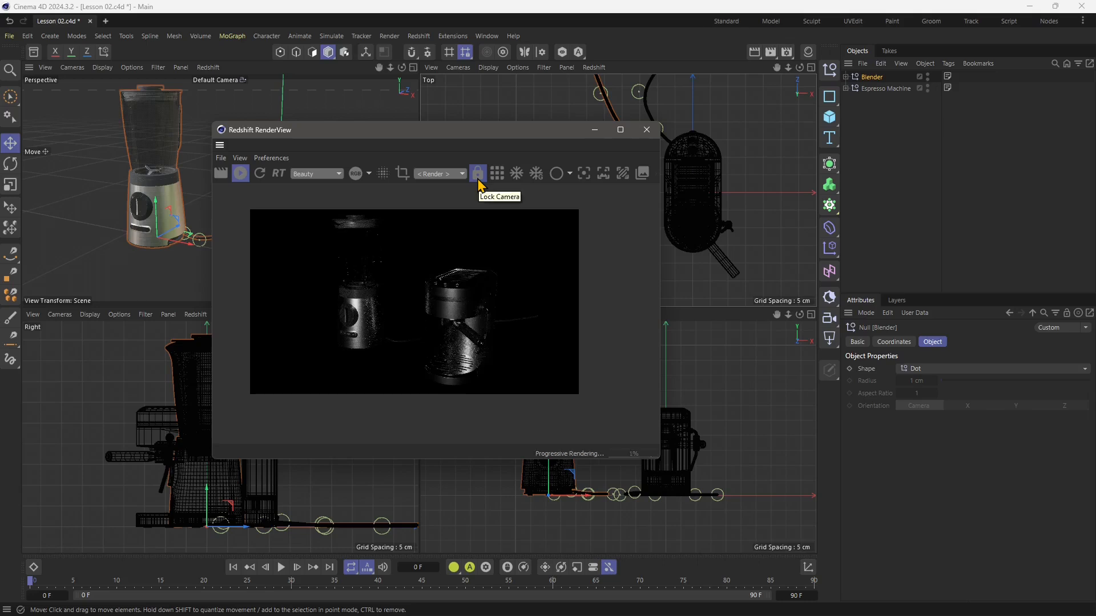
Preview the locked render through the Top, Front and Perspective cameras and return it to the Render camera.
left_click(479, 176)
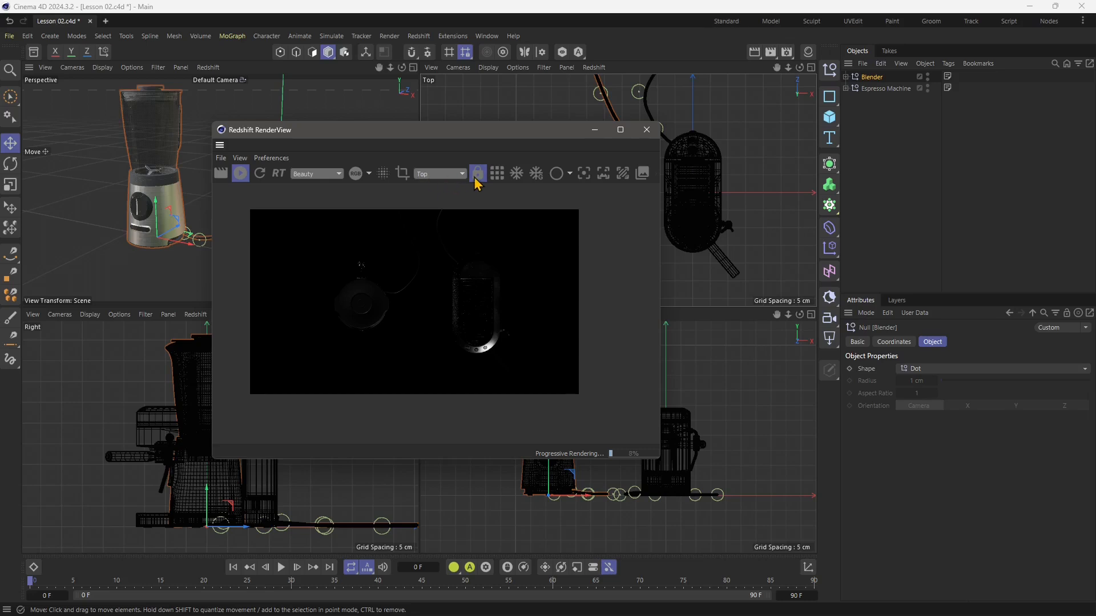
left_click(429, 175)
left_click(437, 201)
left_click(432, 174)
left_click(428, 208)
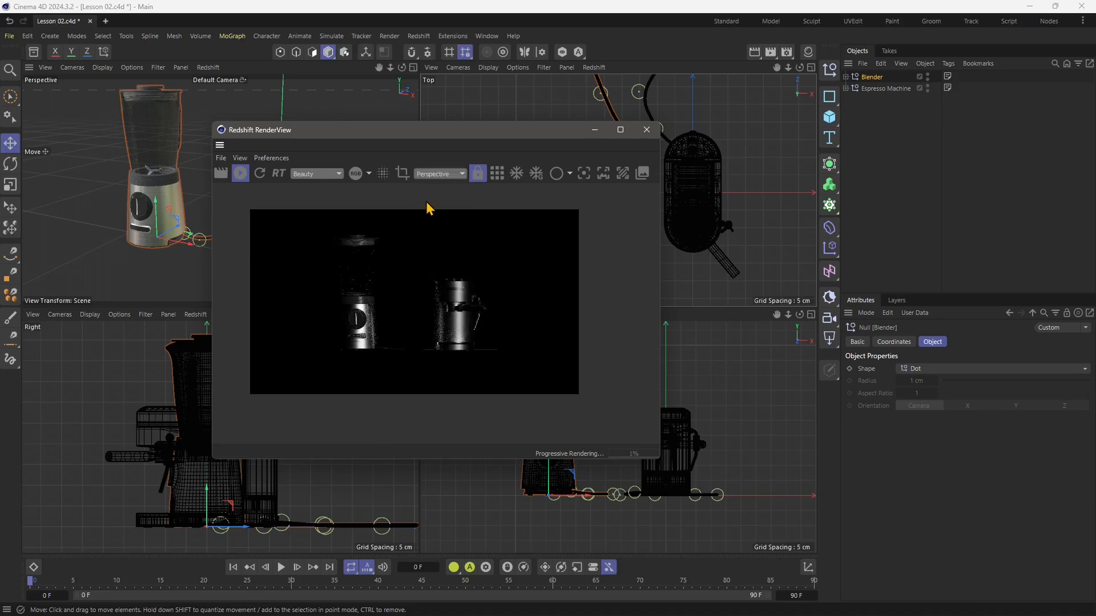
left_click(432, 177)
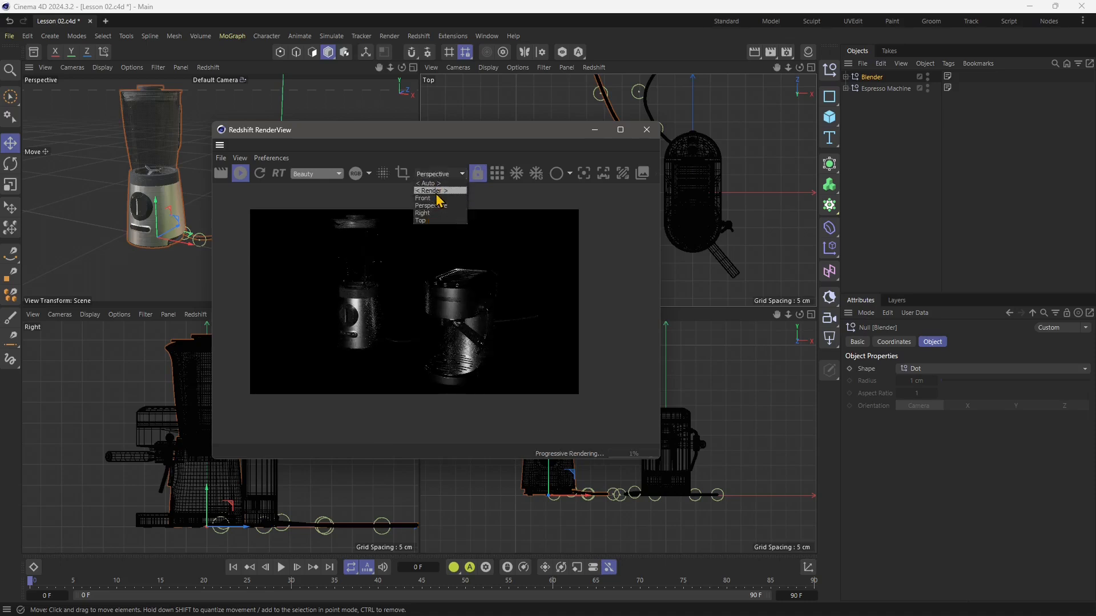
left_click(438, 199)
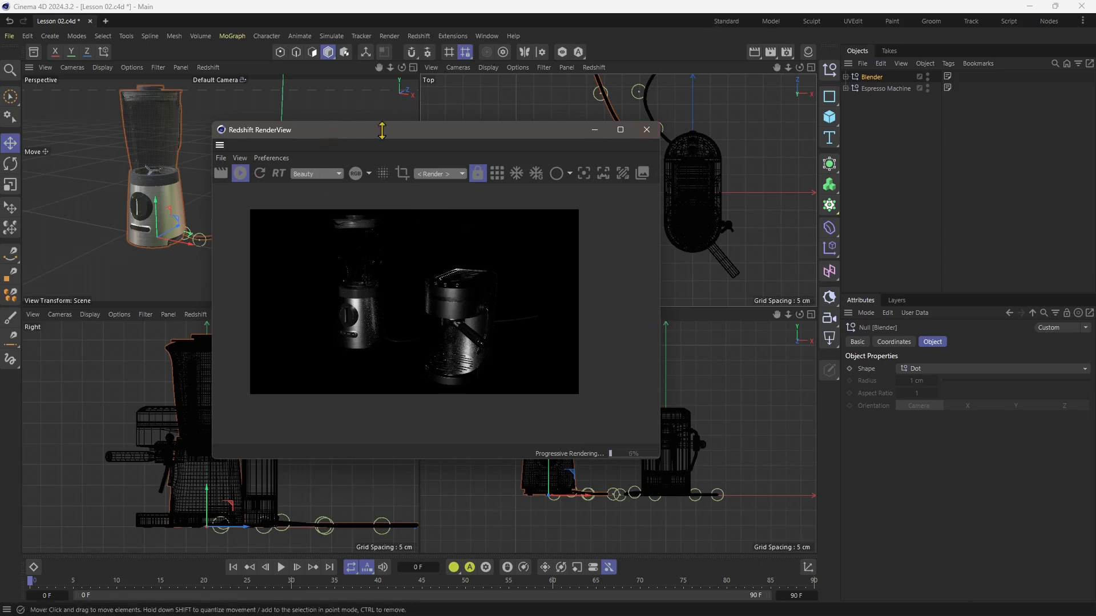
Unlock the RenderView camera and render the Top, Front, Right and Perspective views by activating each viewport in turn.
left_click(295, 106)
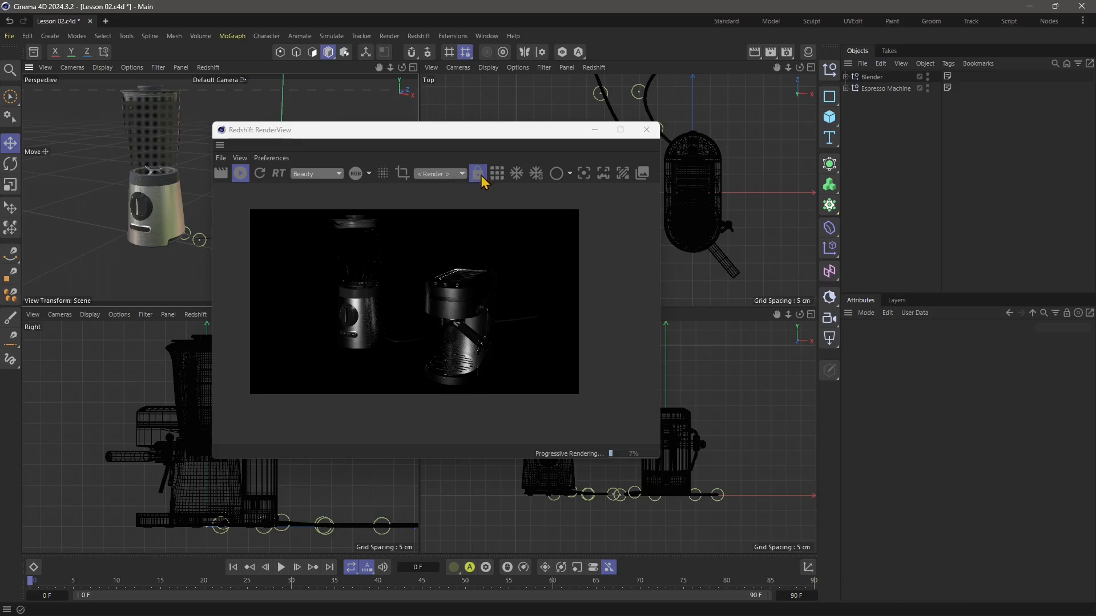
left_click(478, 175)
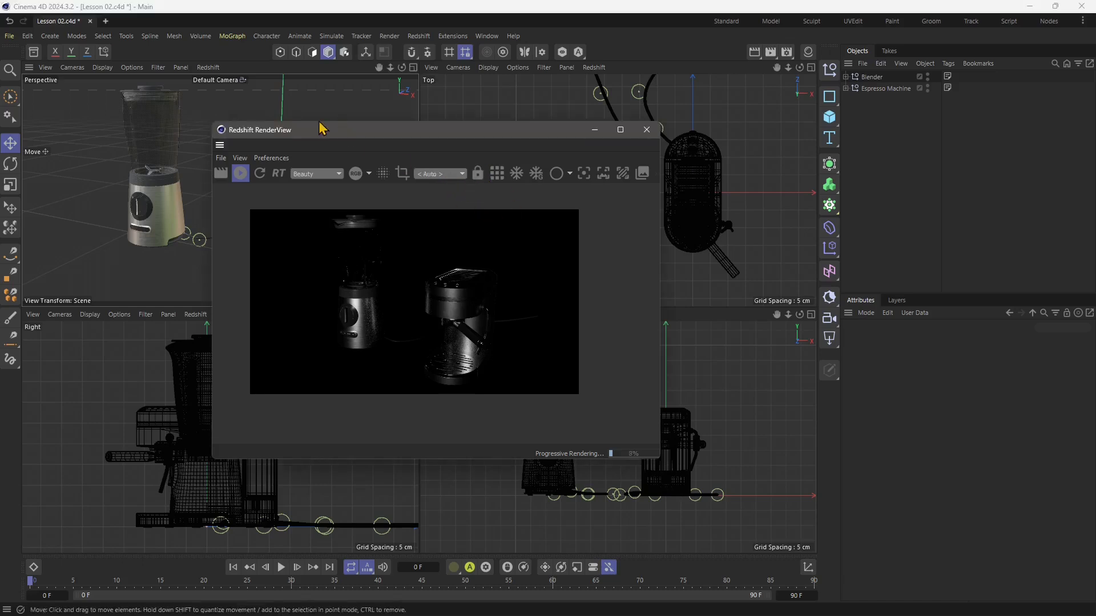
left_click(454, 108)
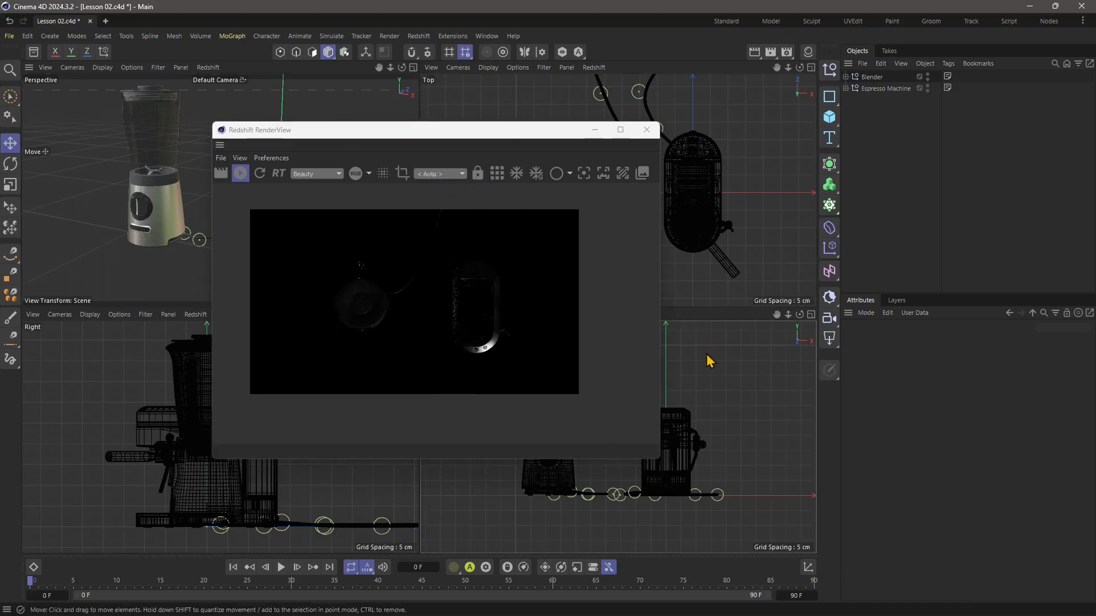
left_click(709, 361)
left_click(108, 413)
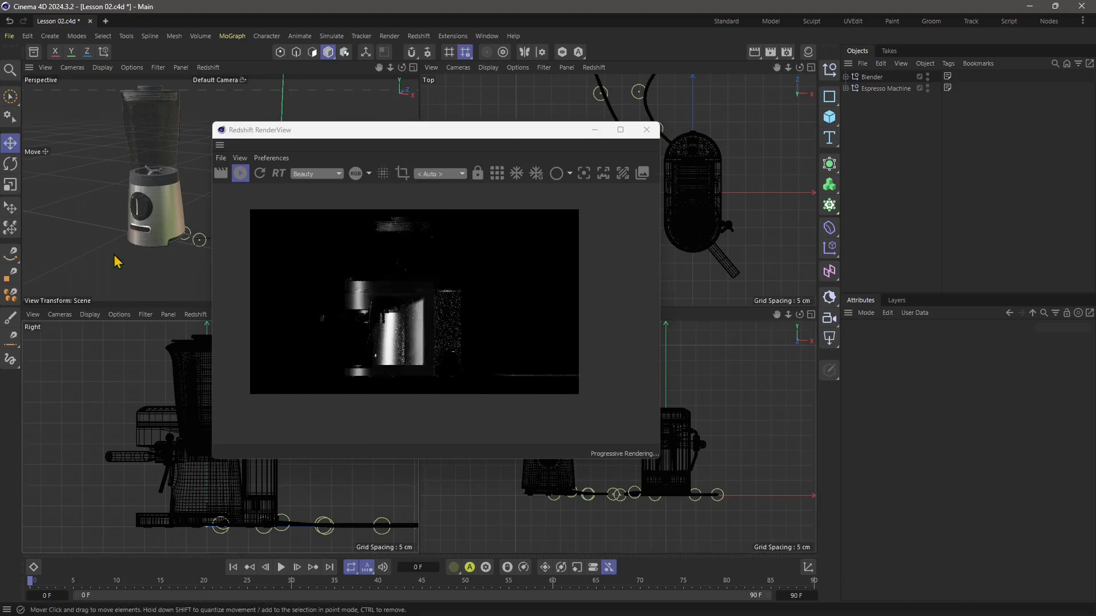
left_click(89, 137)
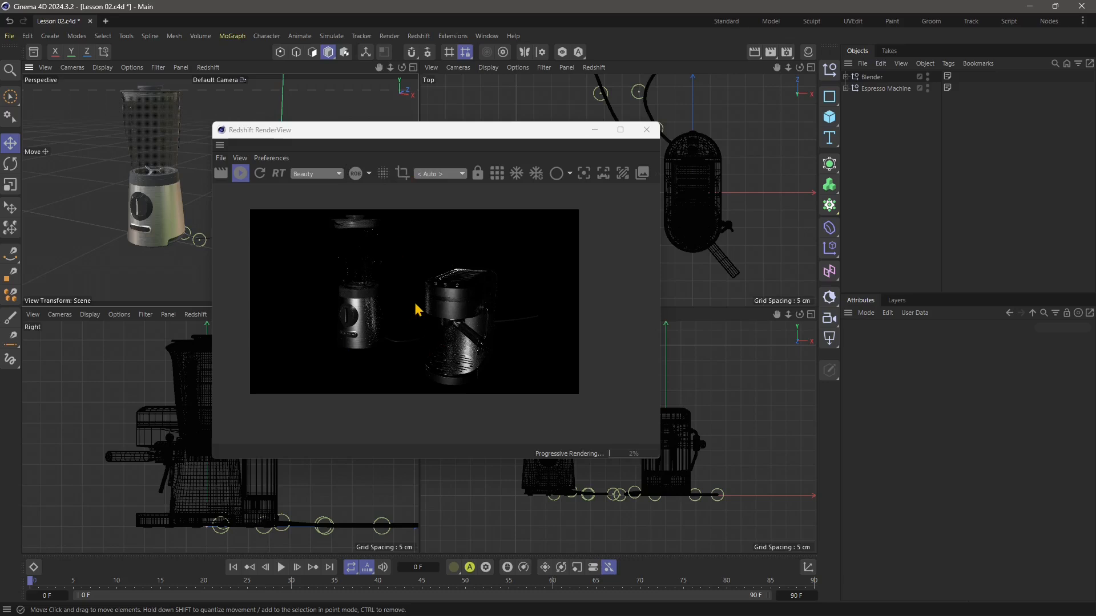
Lock the interactive render to the Perspective view and reposition the RenderView window to compare it with the viewports.
left_click(477, 174)
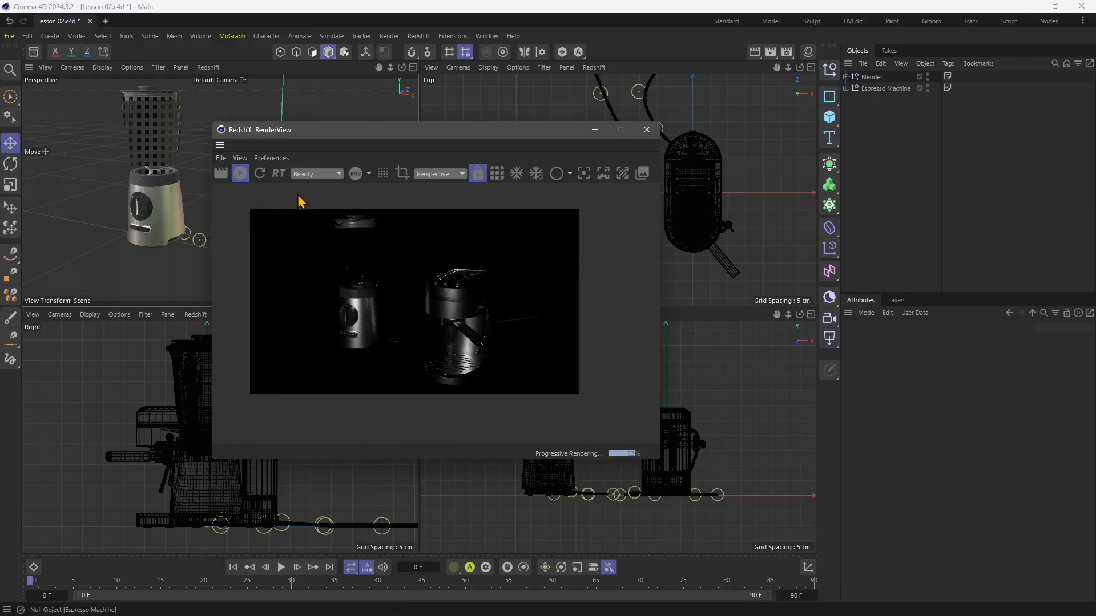
left_click_drag(365, 139, 495, 147)
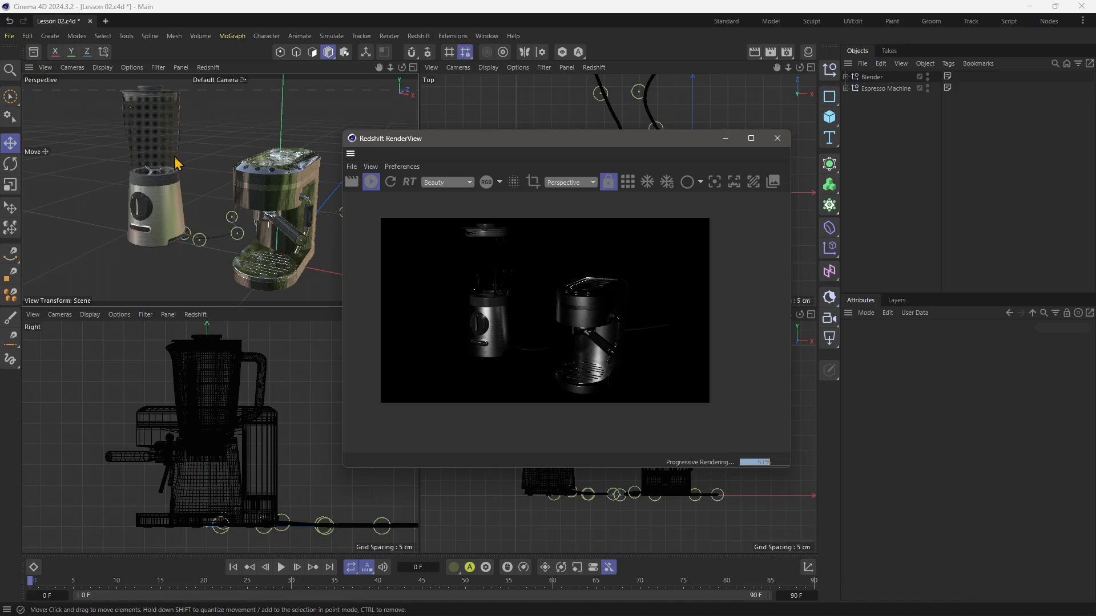
left_click_drag(534, 145, 578, 149)
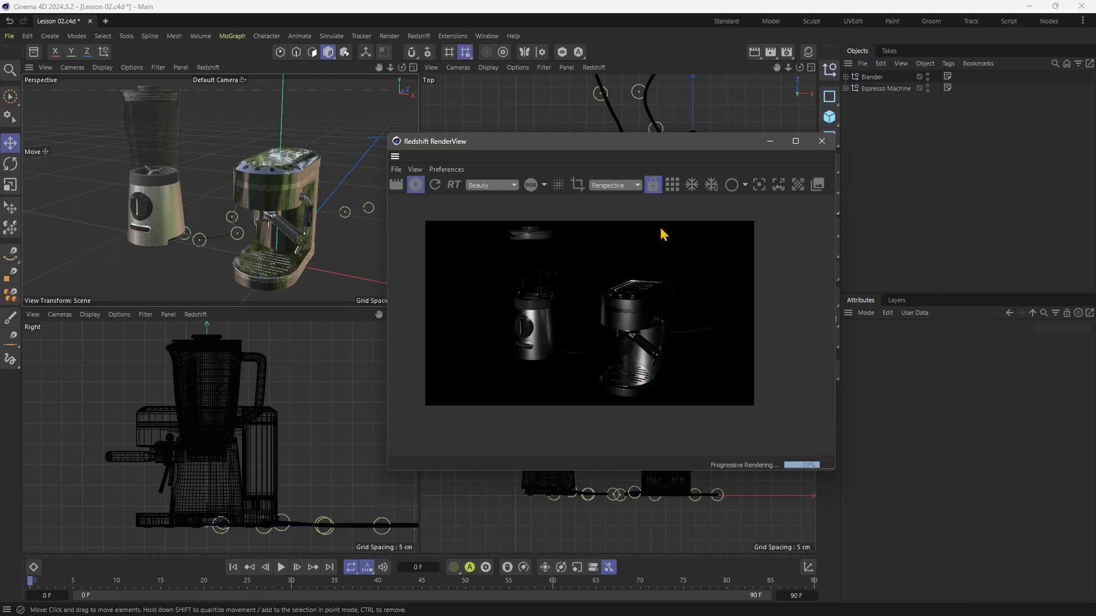
left_click_drag(679, 167, 486, 182)
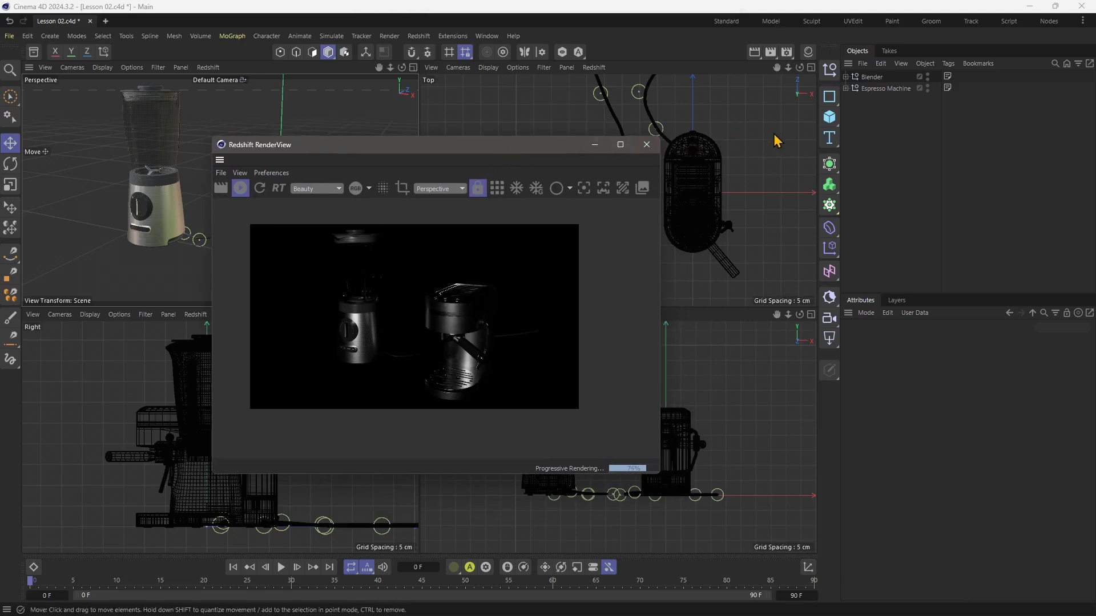
Add a Redshift Dome Light to the scene and compare the render with the light disabled and re-enabled.
left_click(419, 36)
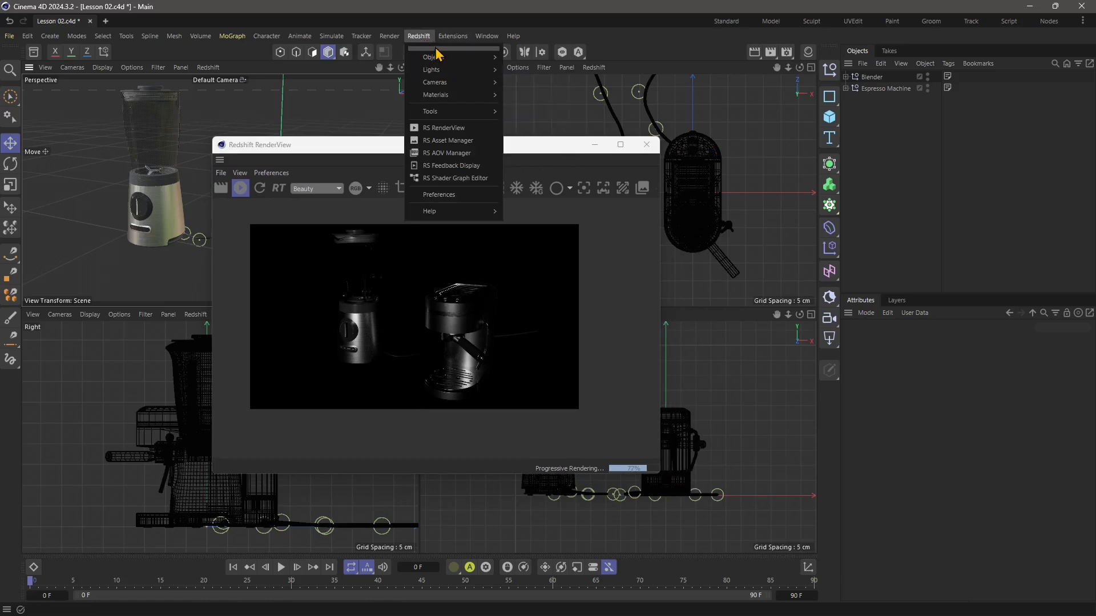
mouse_move(438, 62)
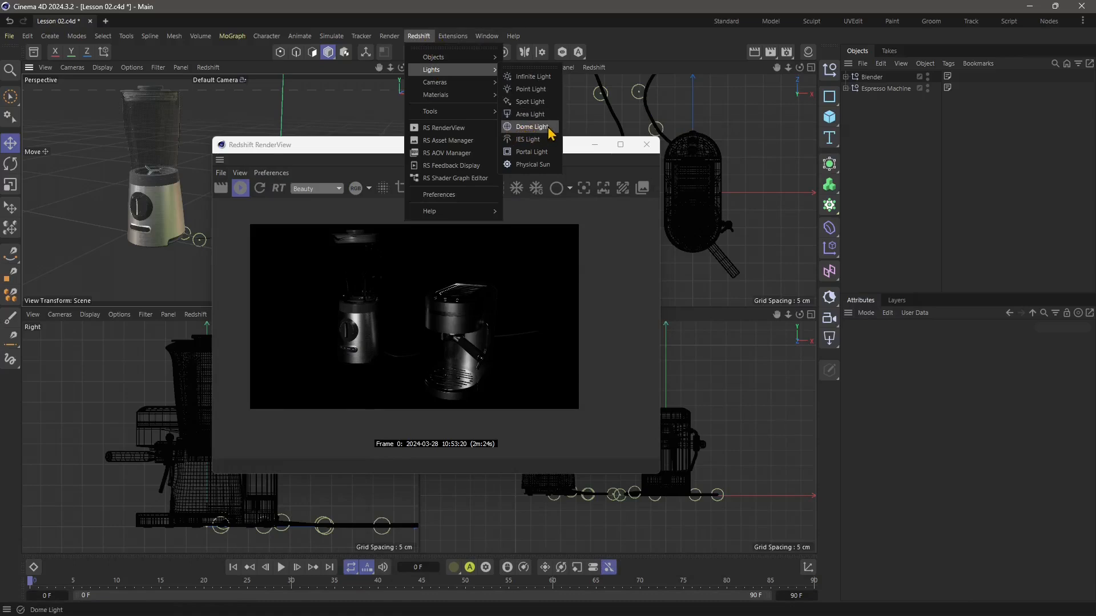
left_click(545, 127)
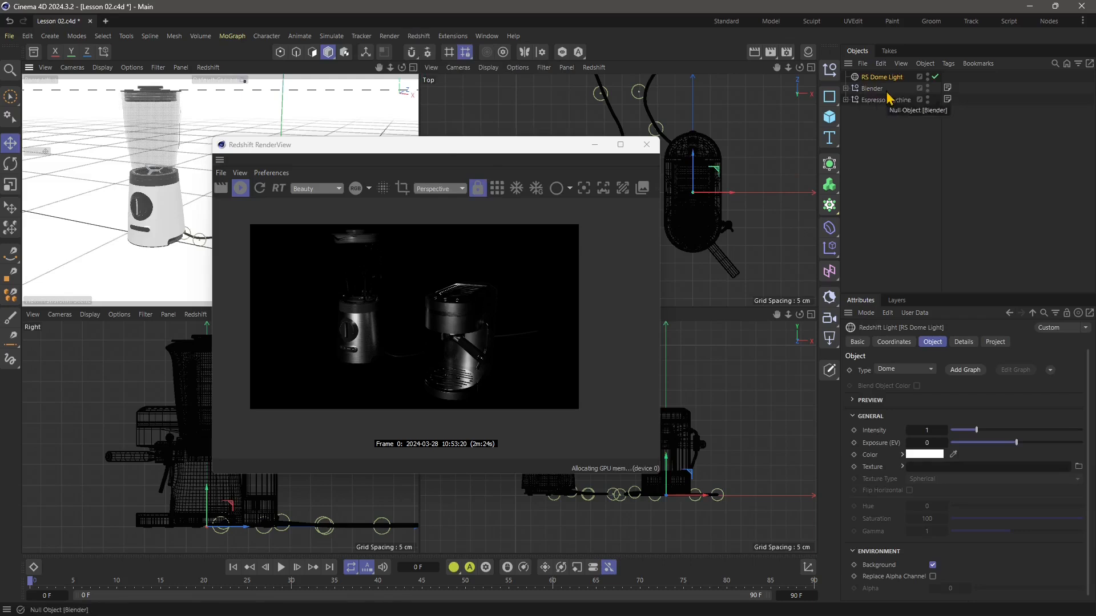
left_click_drag(421, 147, 565, 140)
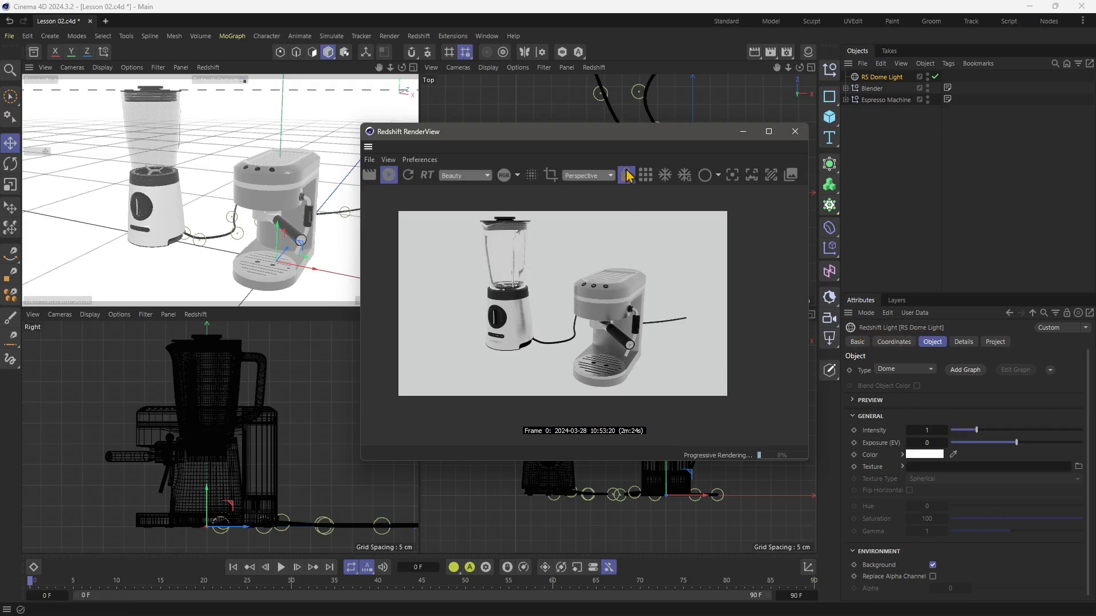
left_click_drag(590, 139, 466, 126)
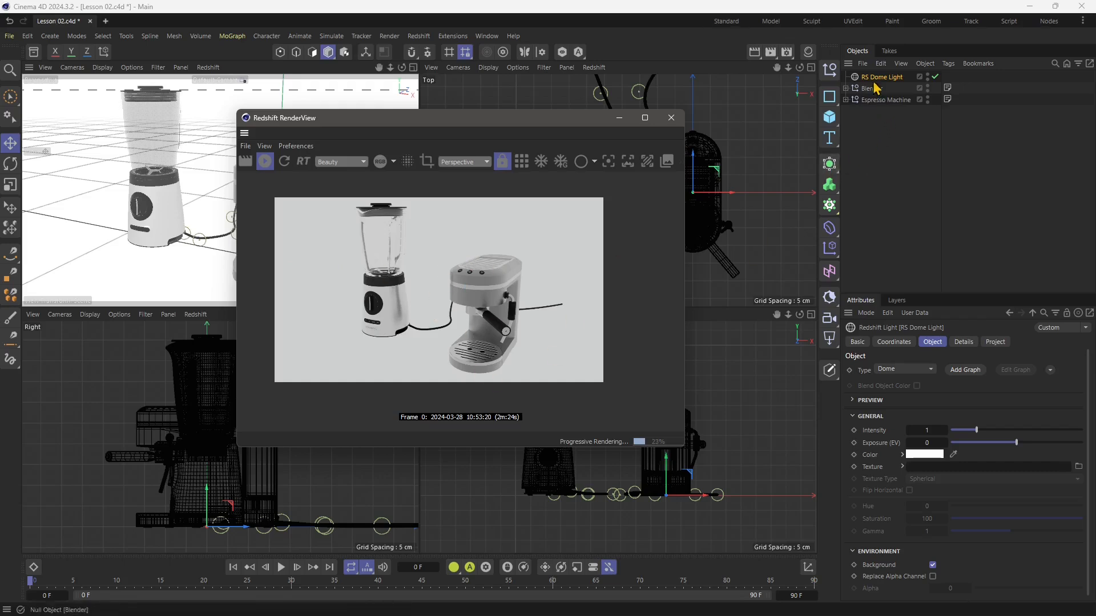
left_click(935, 76)
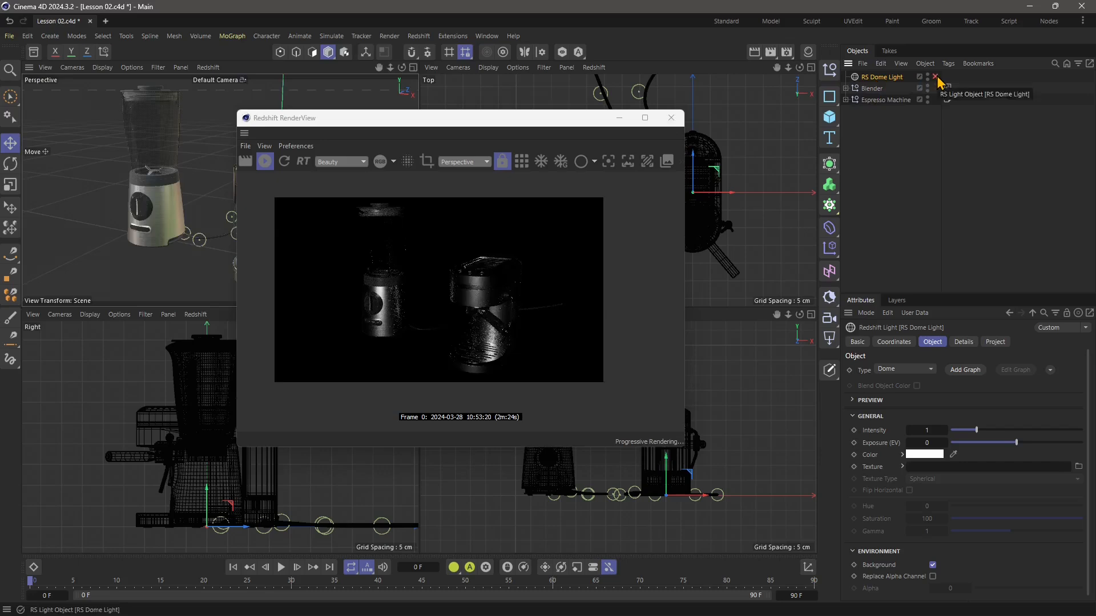
left_click(935, 76)
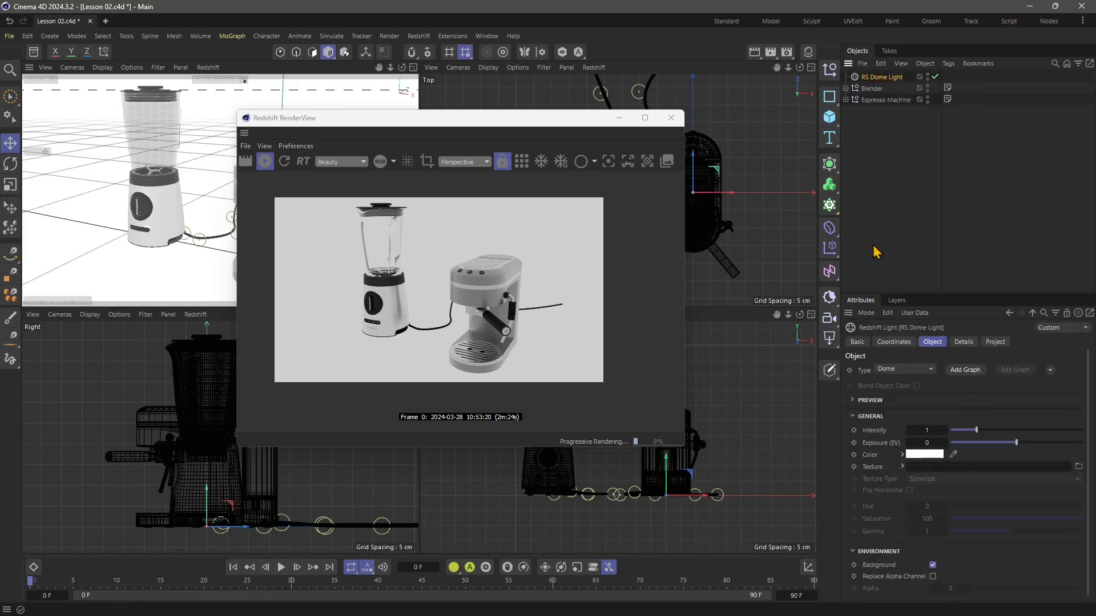
View the project settings in the Attribute Manager and return to the dome light's object attributes.
left_click(868, 315)
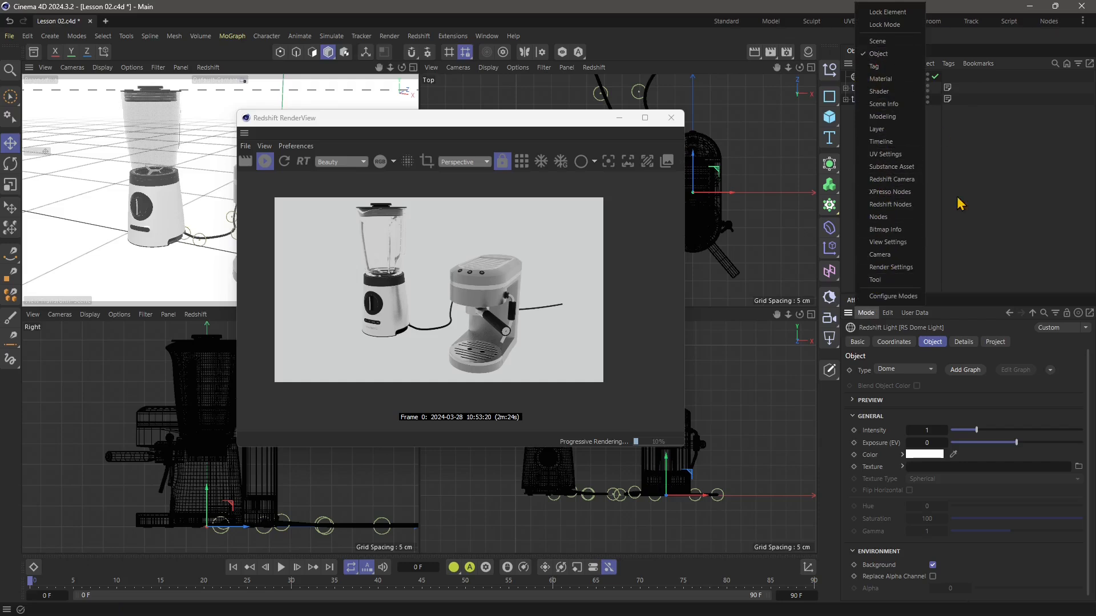
left_click(878, 41)
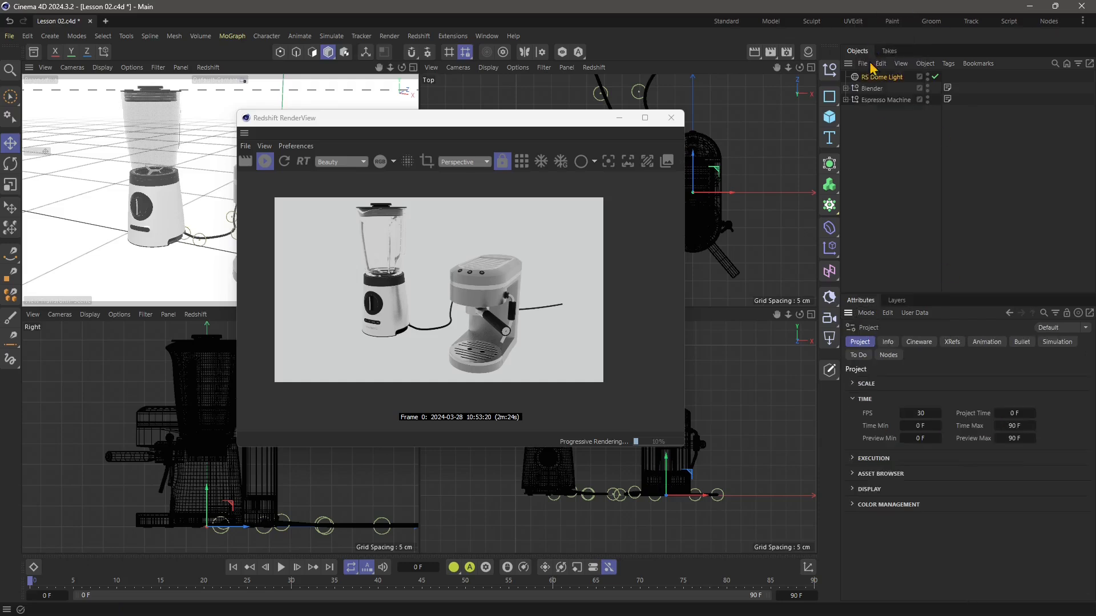
left_click(865, 312)
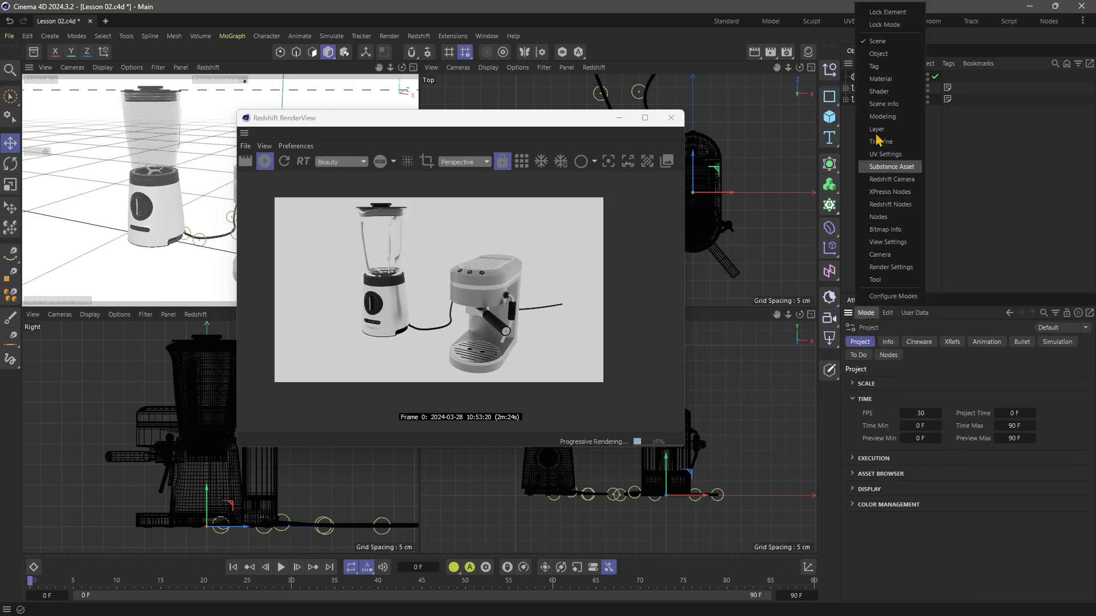
left_click(878, 54)
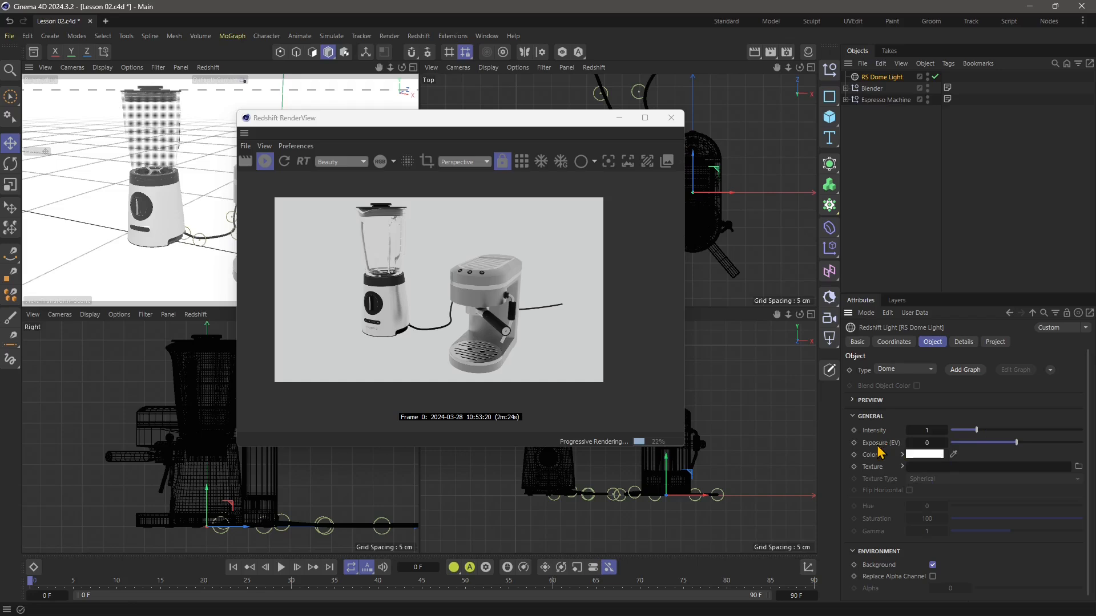
Open the dome light's color chooser, move it clear of the attributes and set the color to pure red, RGB 255, 0, 0.
left_click(920, 457)
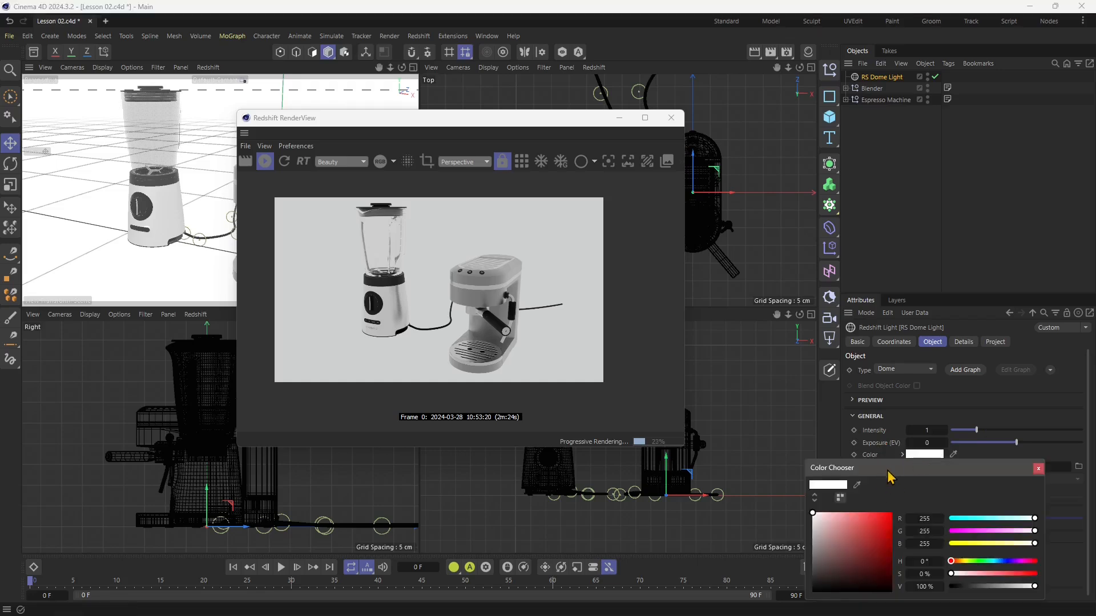
left_click_drag(892, 465, 862, 226)
left_click_drag(830, 297, 862, 274)
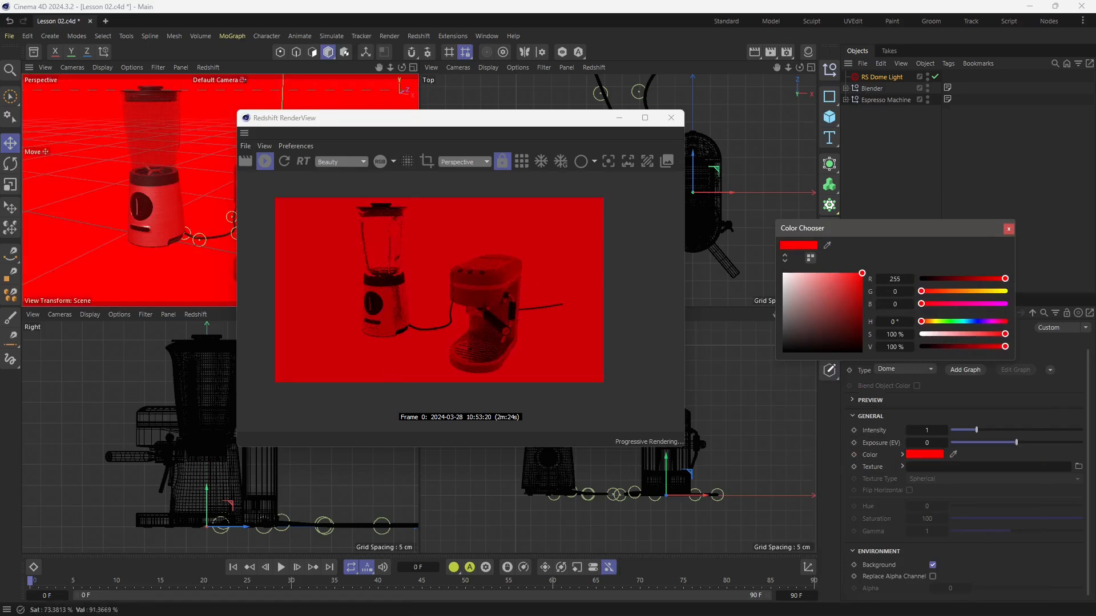
Try lighter, darker and less saturated red shades for the dome light while watching the interactive render.
left_click(837, 280)
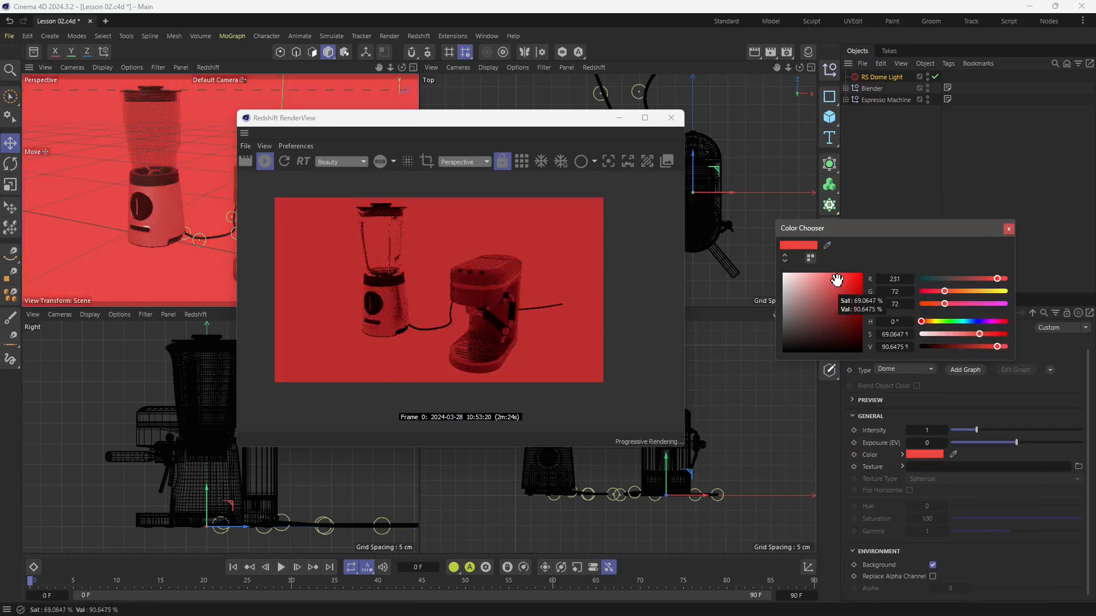
left_click(841, 287)
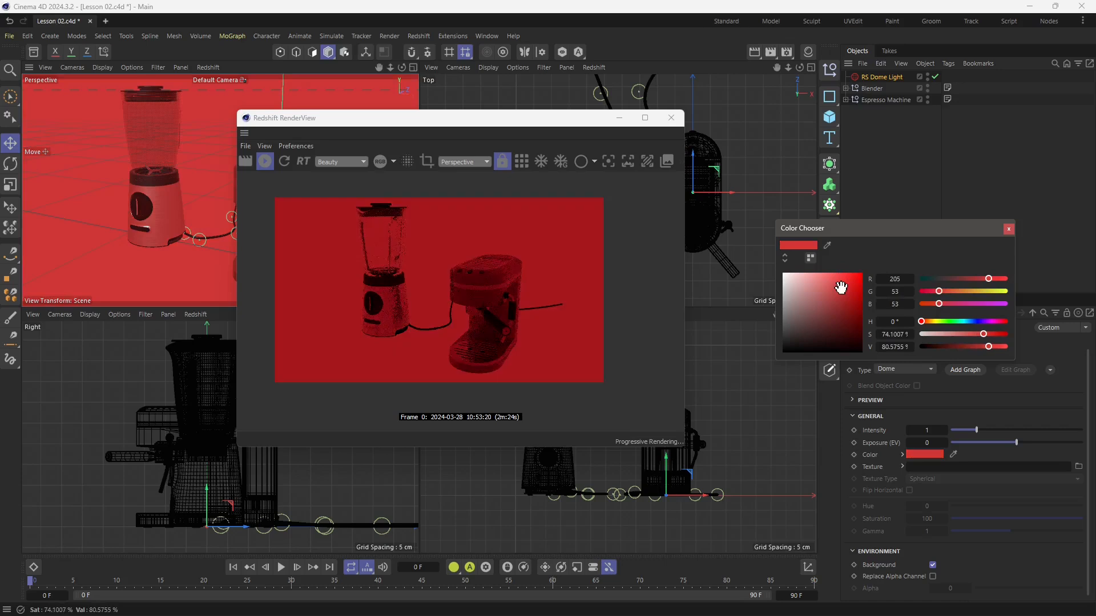
left_click(828, 274)
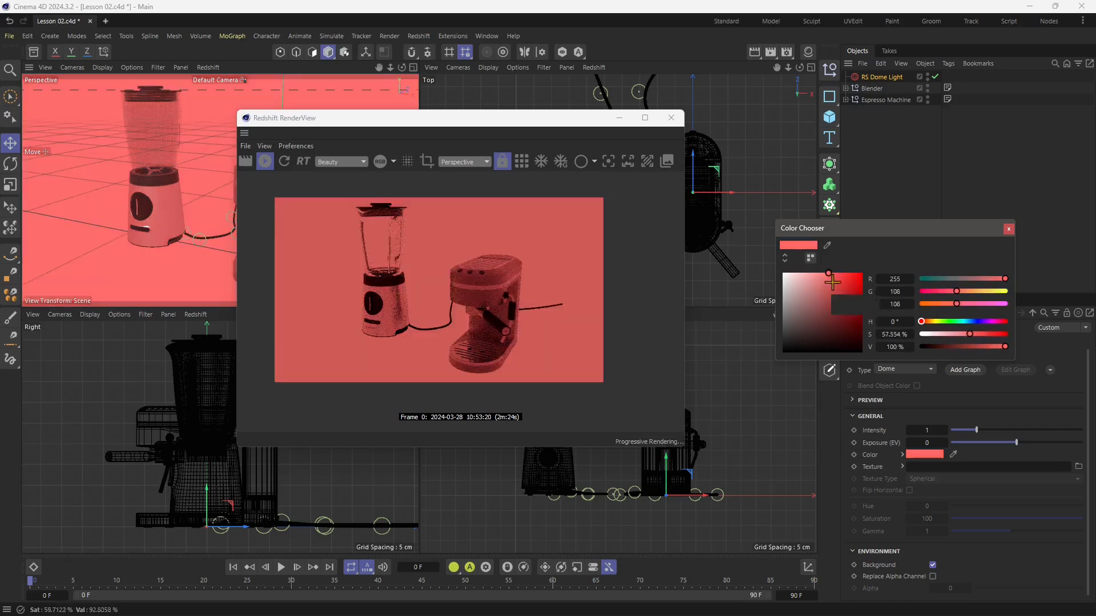
left_click(834, 279)
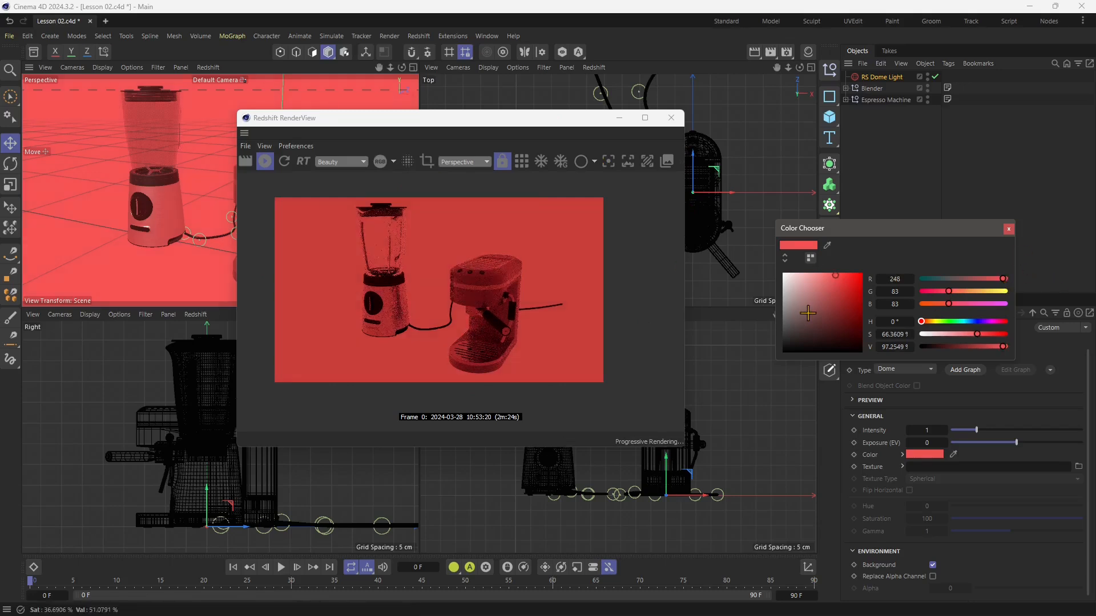
left_click(839, 280)
left_click(842, 291)
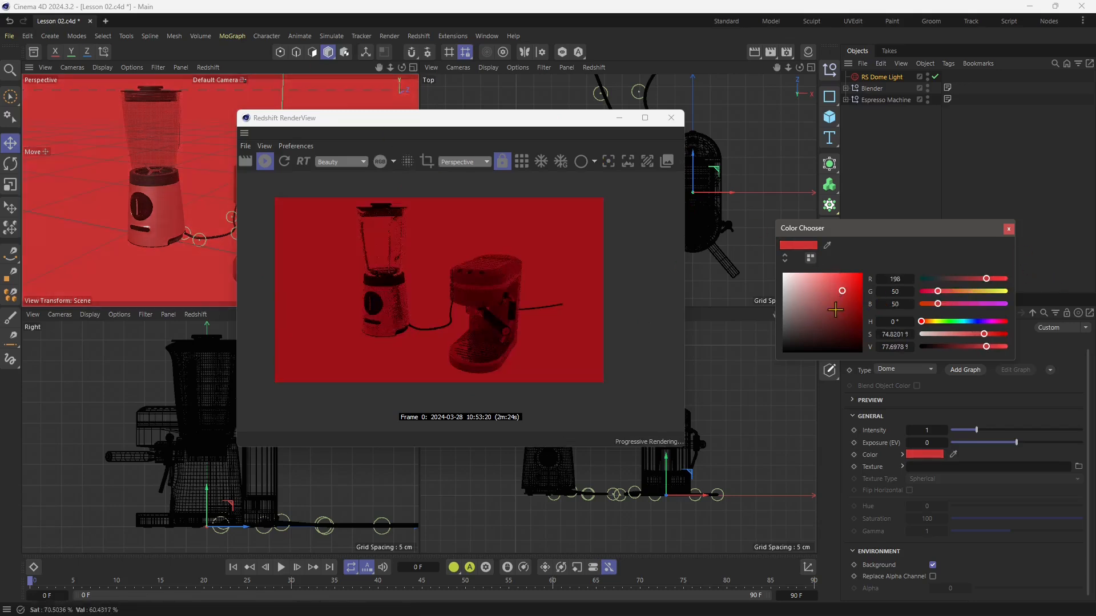
left_click(836, 281)
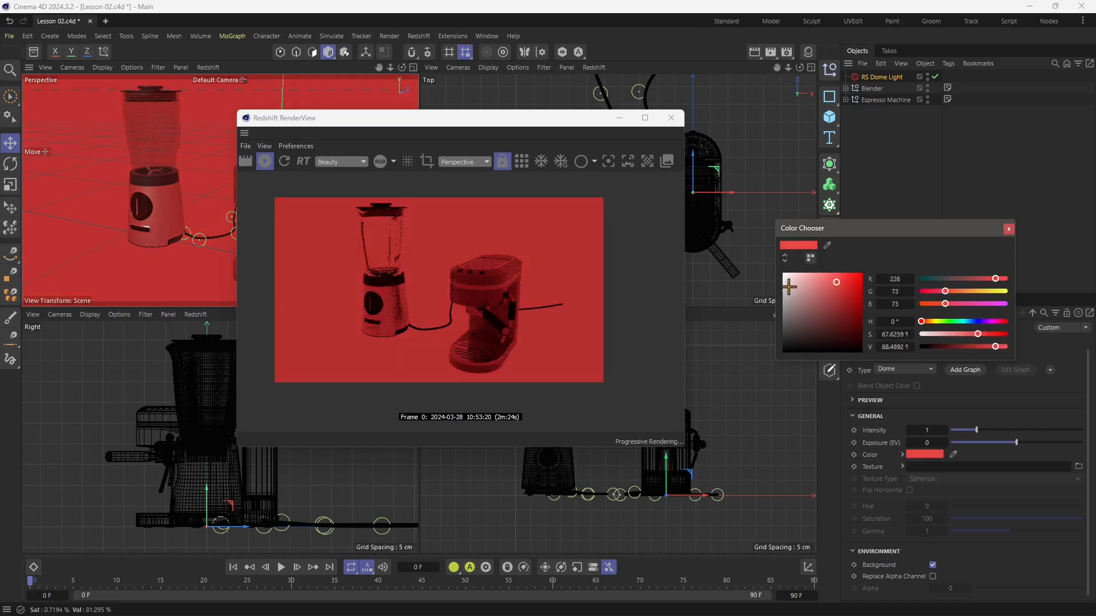
left_click(790, 286)
left_click(831, 281)
left_click(809, 332)
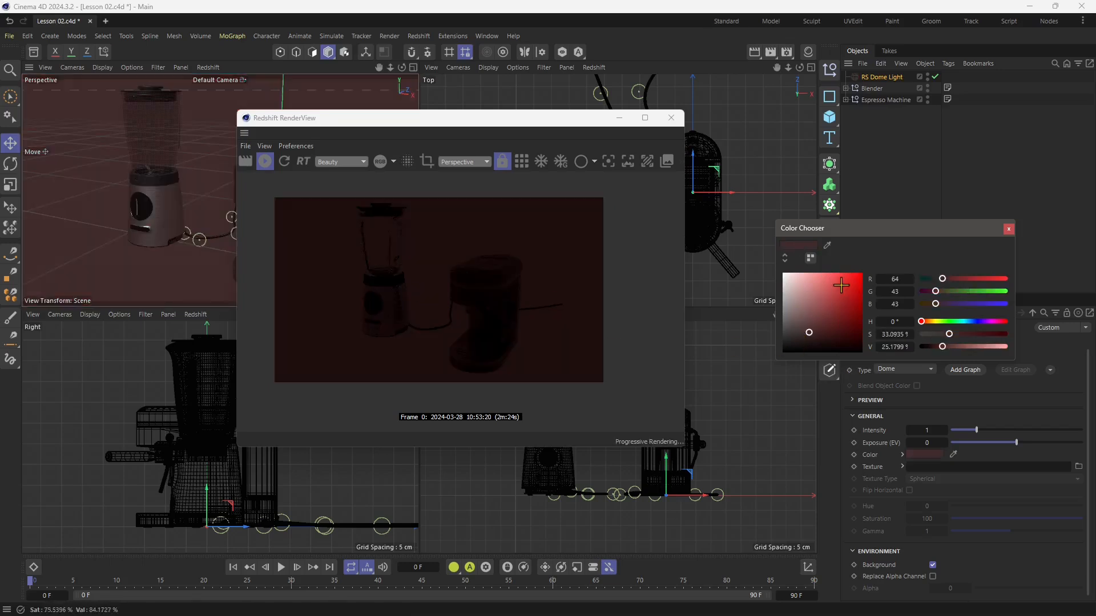
left_click(841, 284)
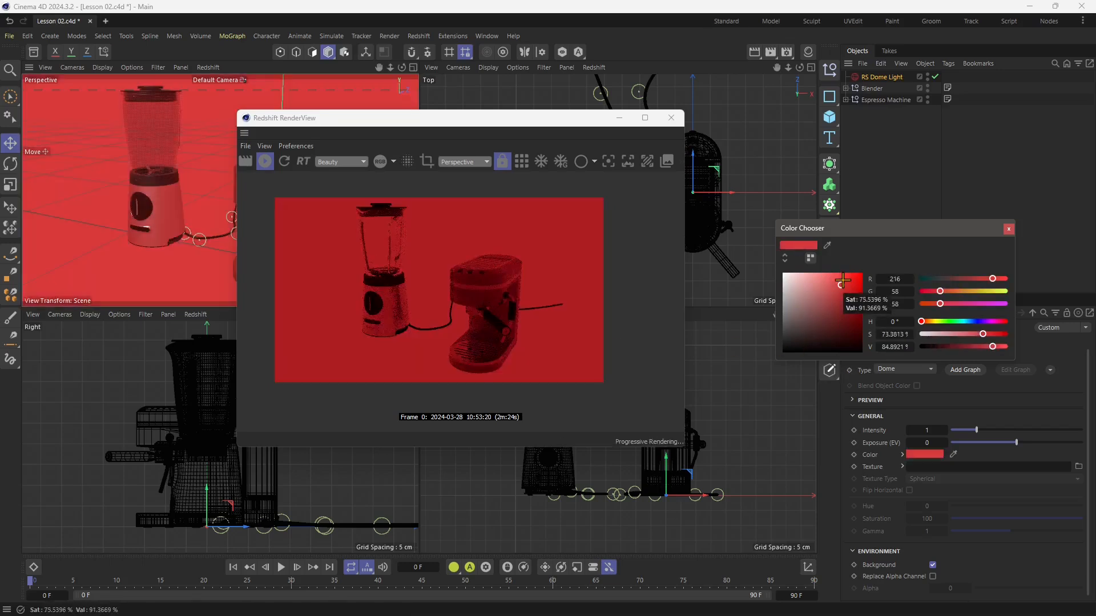
Set the dome light's color to a soft red, RGB 222, 91, 91, and close the color chooser.
mouse_move(833, 291)
left_mouse_down()
mouse_move(843, 313)
mouse_move(825, 280)
left_mouse_up()
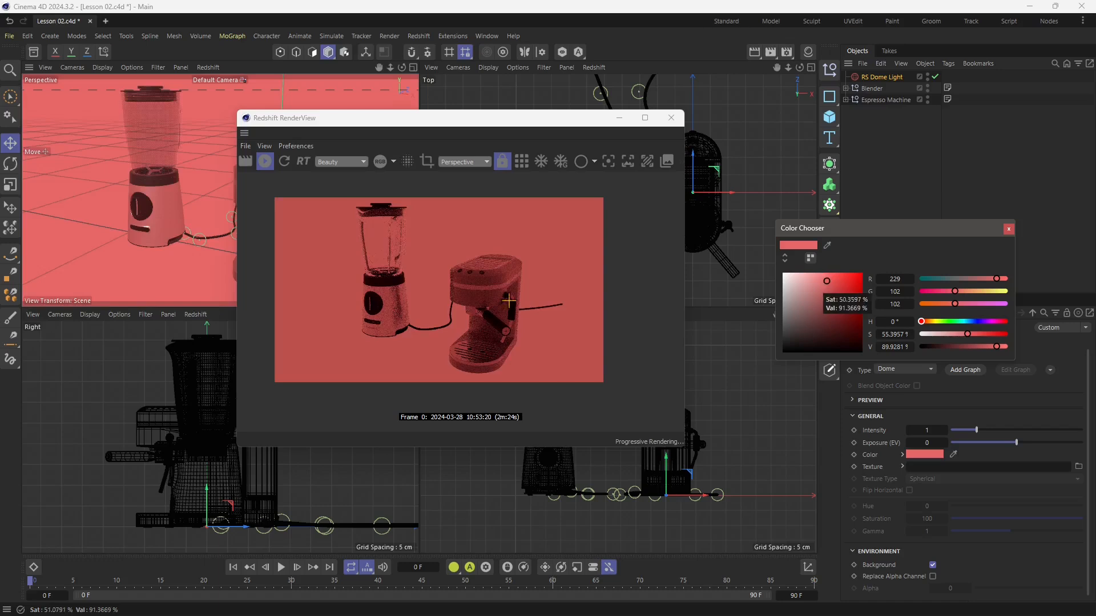
left_click(841, 282)
left_click(830, 285)
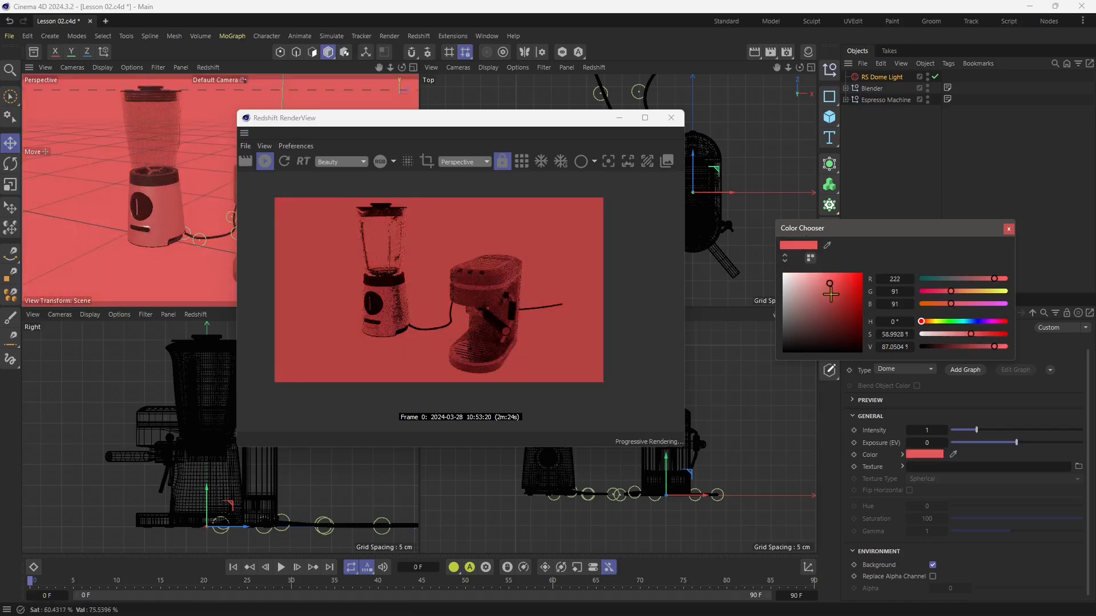
left_click(1008, 232)
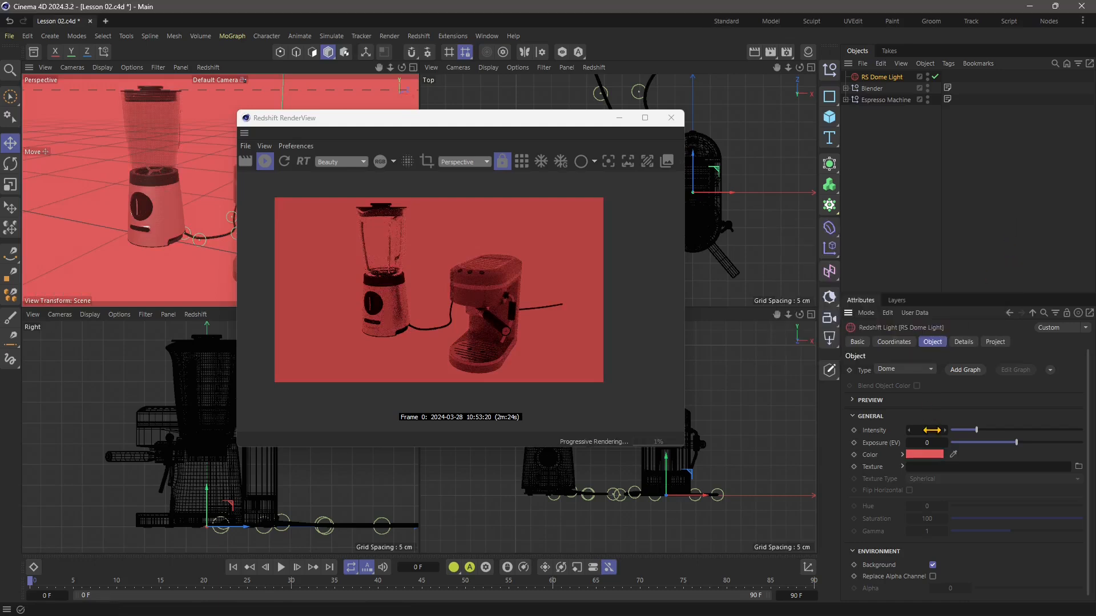
Raise the dome light's intensity to 2.575.
left_click_drag(979, 437, 1050, 436)
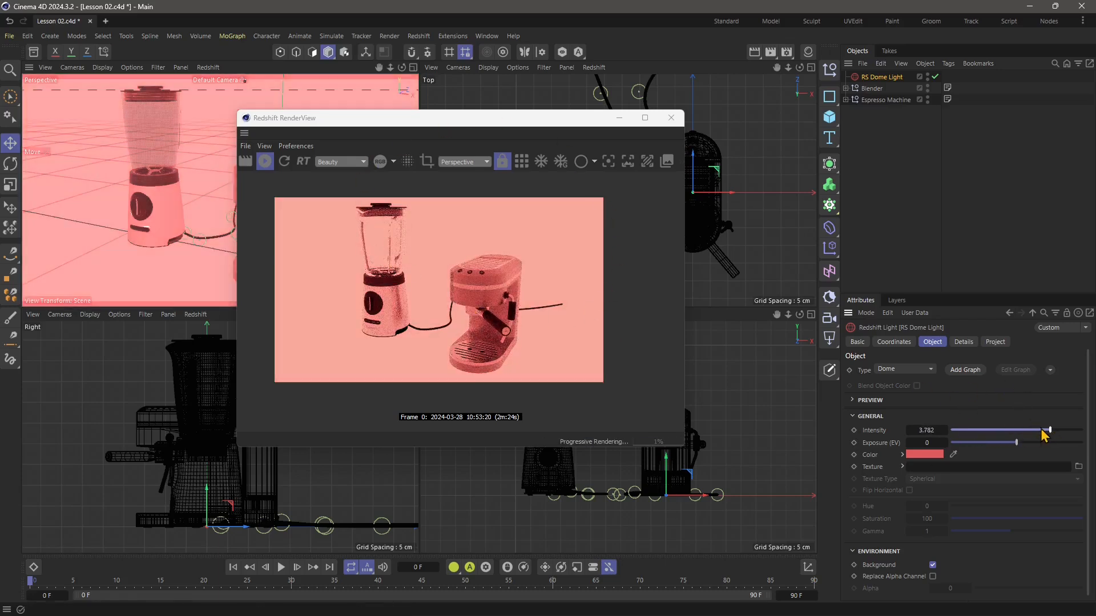
left_click_drag(1051, 431, 1020, 432)
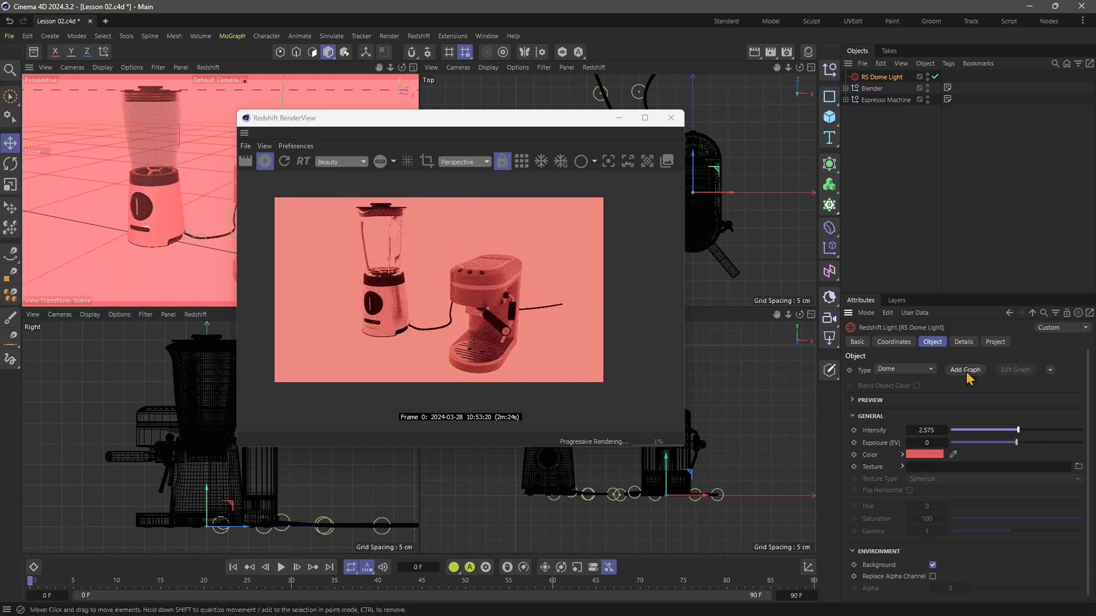
Try an intensity of 1.584, an exposure of 0.655 and a stronger red, RGB 226, 47, 47, for the dome light.
mouse_move(1016, 449)
left_mouse_down()
mouse_move(1039, 451)
mouse_move(1019, 453)
mouse_move(1029, 455)
mouse_move(1011, 430)
mouse_move(987, 438)
mouse_move(1029, 443)
left_mouse_up()
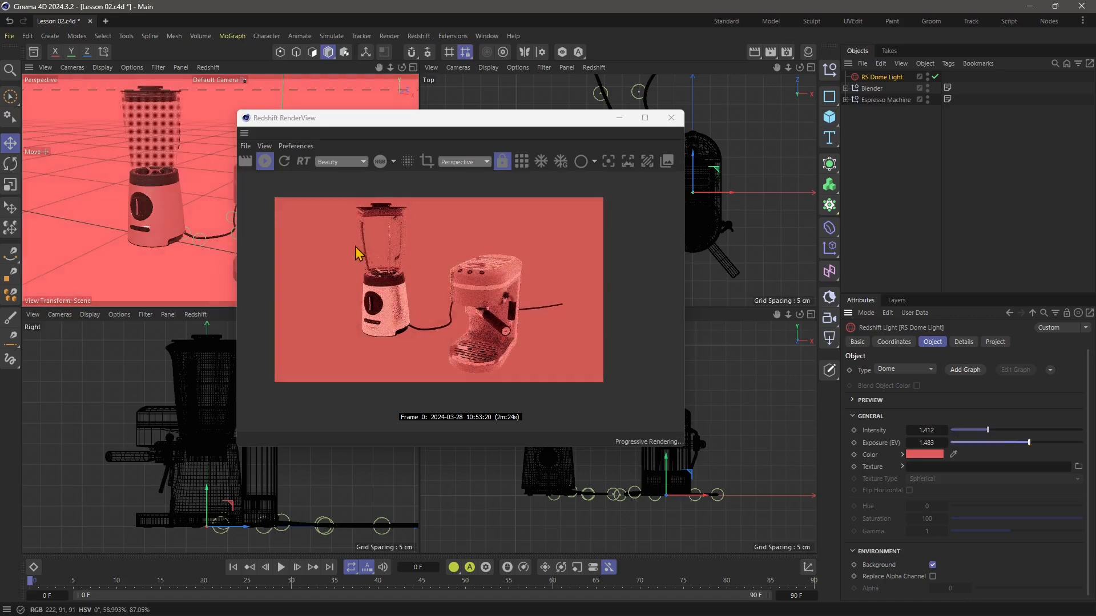
left_click_drag(1027, 443, 992, 430)
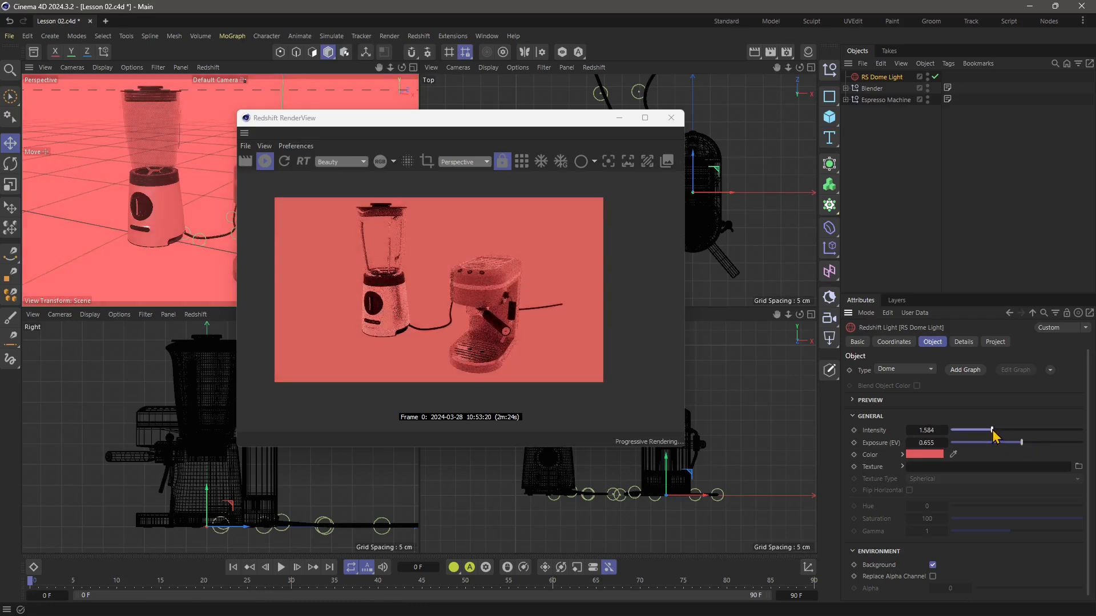
left_click(925, 454)
left_click_drag(859, 535, 874, 520)
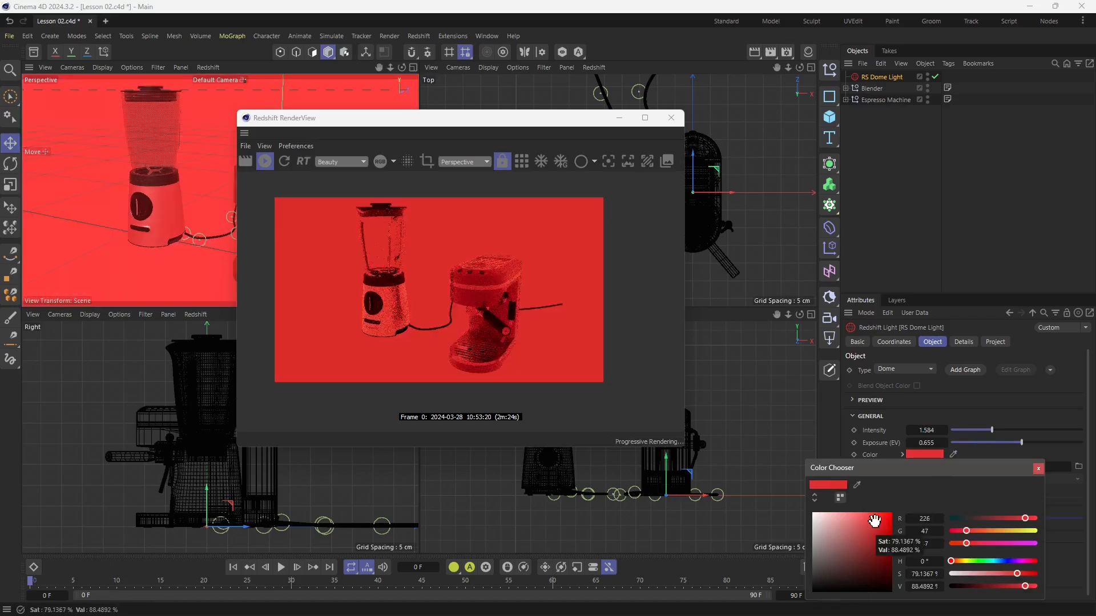
left_click(1038, 468)
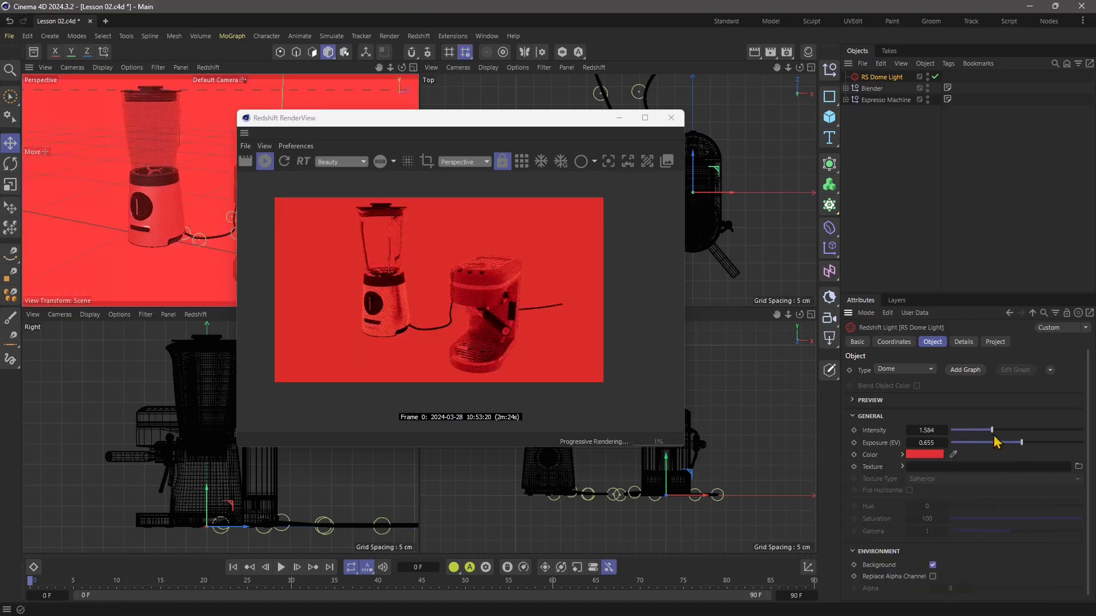
Set the dome light's intensity to 1.218 and its exposure to 2.034.
left_click_drag(992, 431, 983, 430)
left_click(1033, 443)
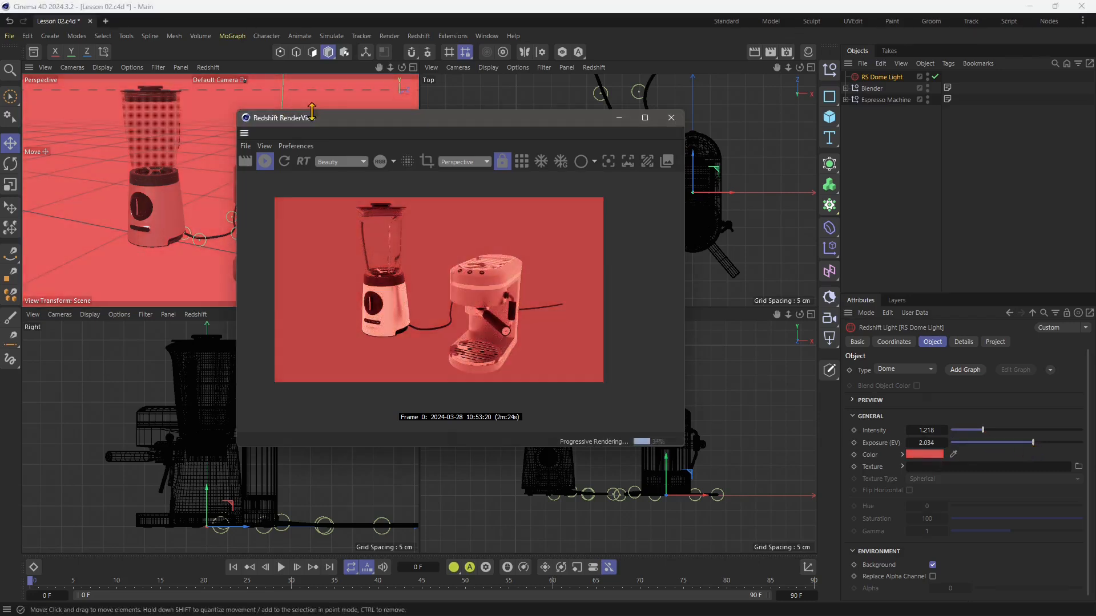
Move the RenderView window off the Perspective viewport and switch that viewport to Quick Shading.
left_click_drag(366, 118, 475, 133)
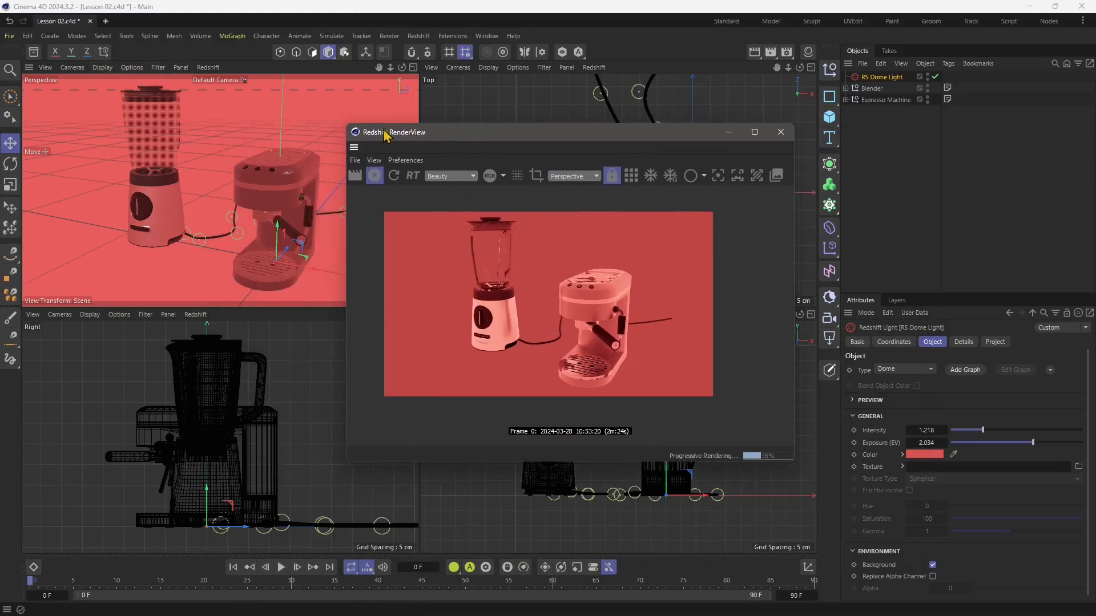
left_click(102, 70)
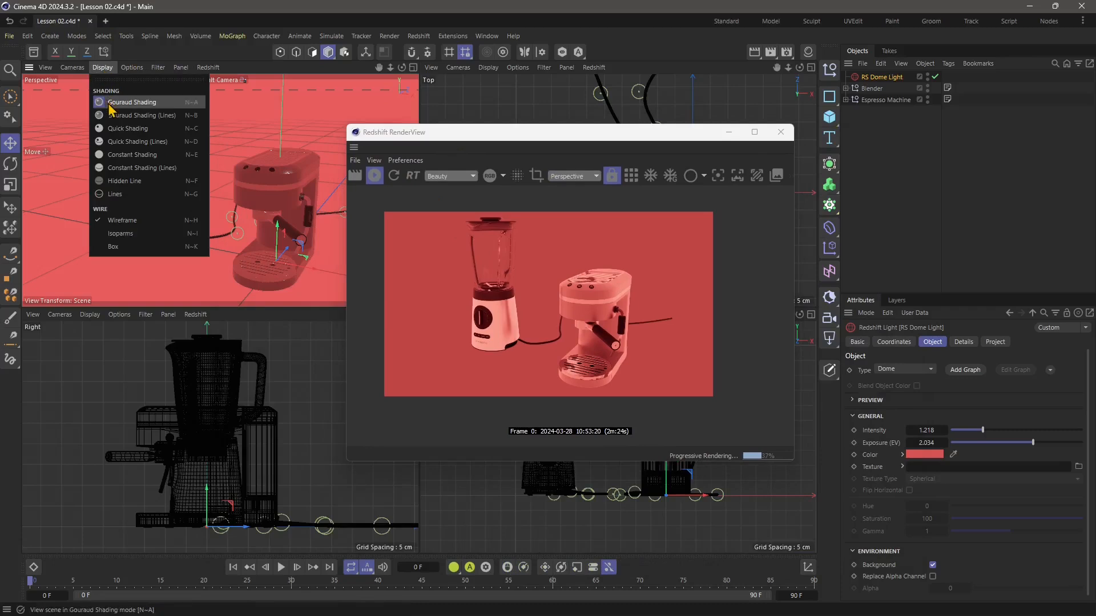
left_click(128, 128)
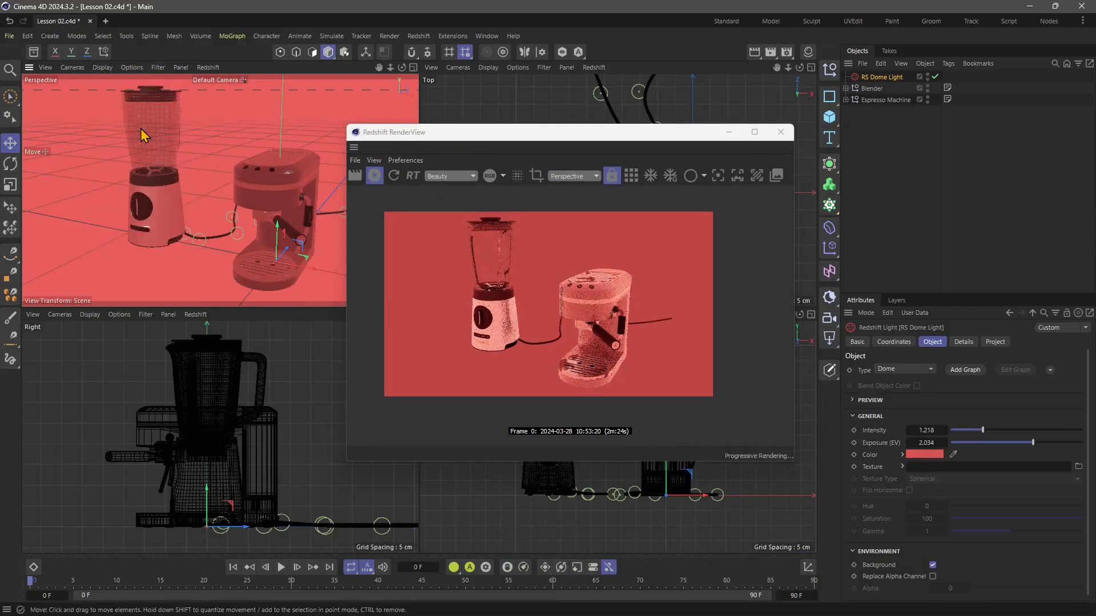
left_click(106, 84)
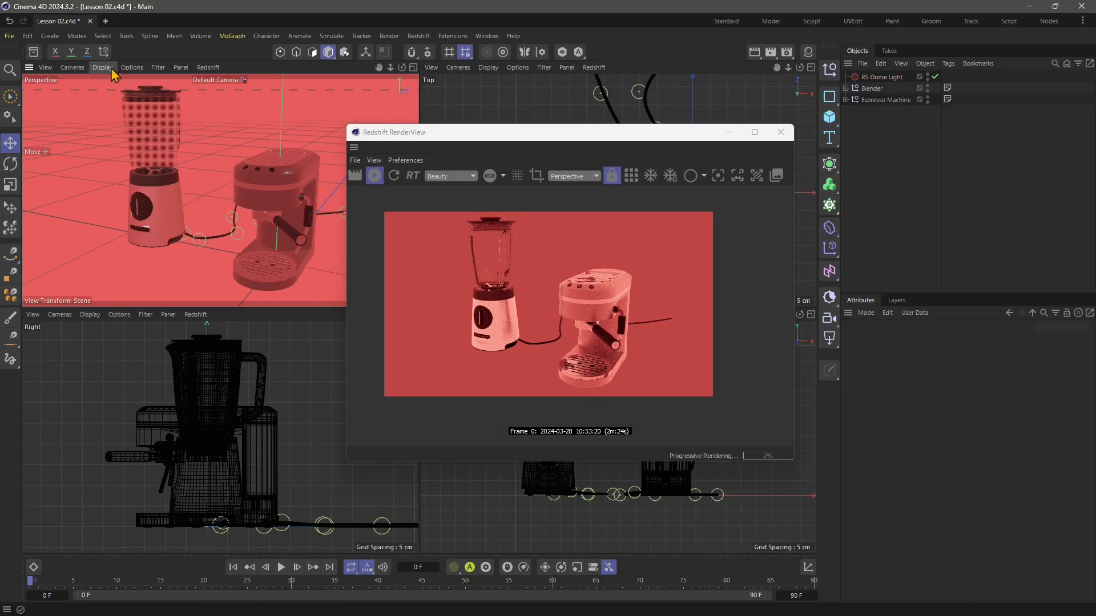
Reposition the RenderView window and display the Perspective viewport in Constant Shading.
left_click_drag(405, 139, 355, 157)
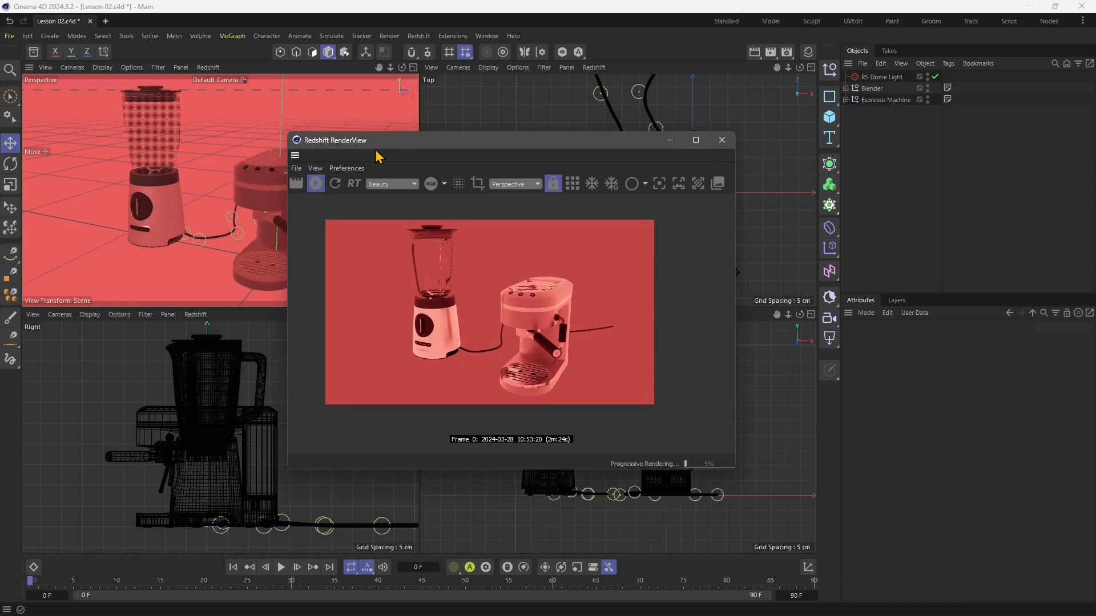
left_click(104, 68)
left_click(112, 154)
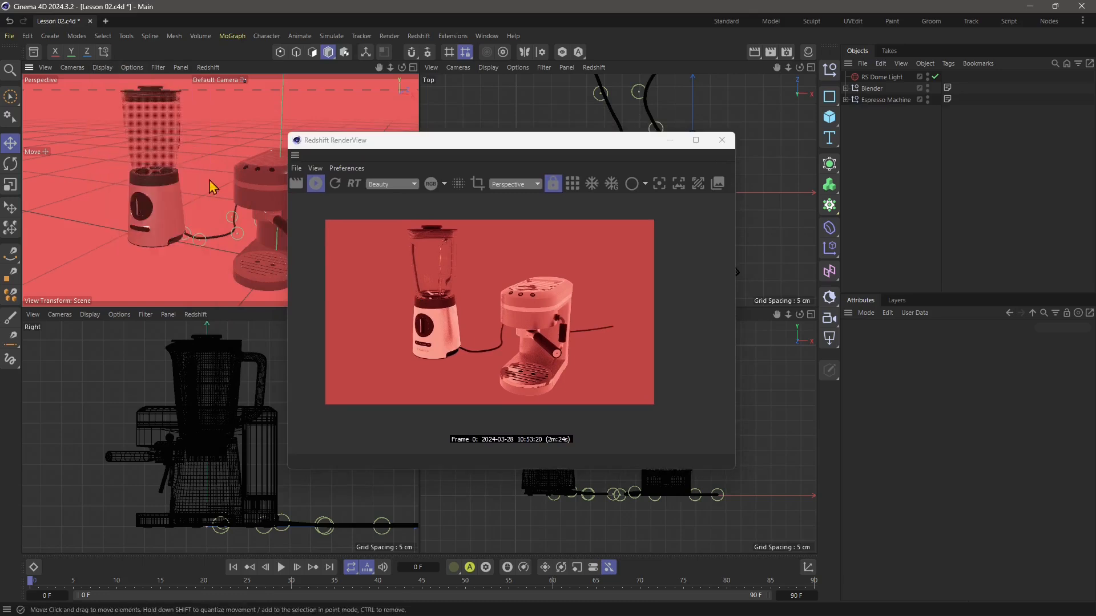
Try the Hidden Line display in the Perspective viewport and return it to Constant Shading.
left_click(103, 67)
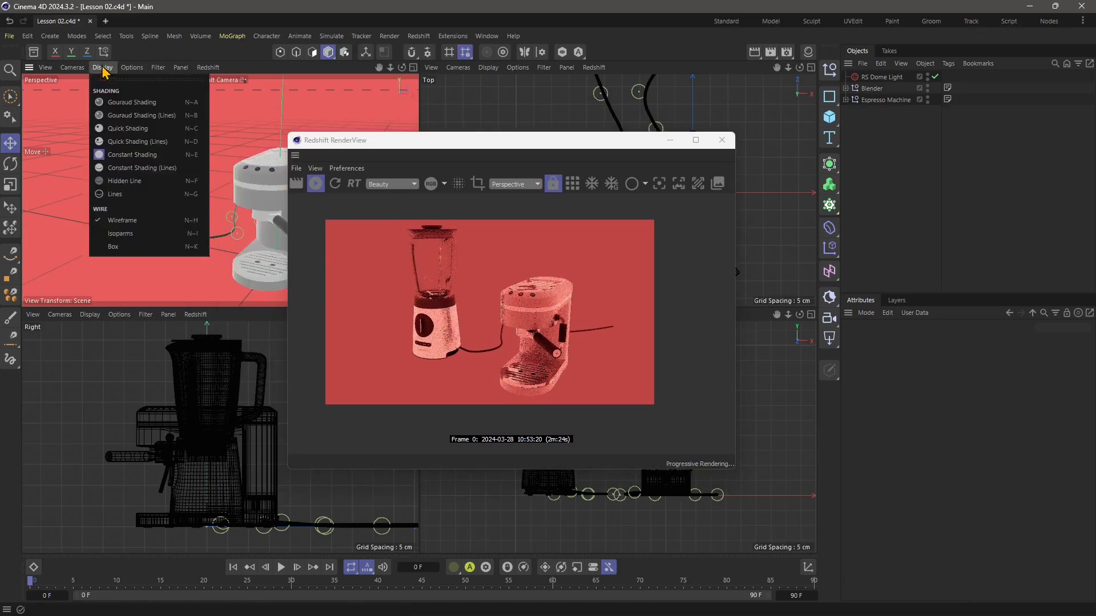
left_click(117, 180)
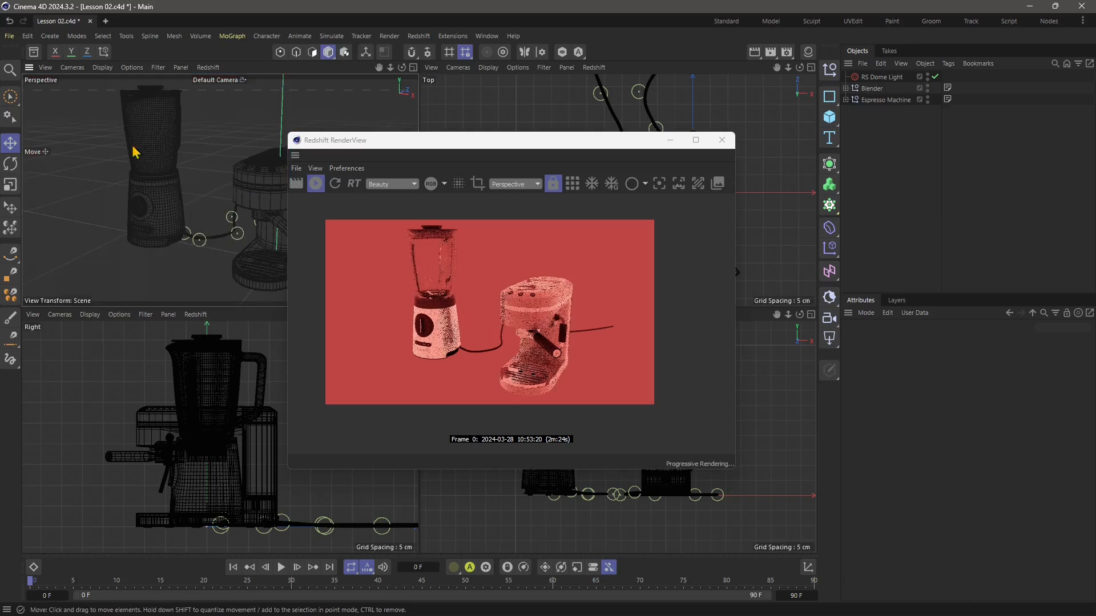
left_click(103, 68)
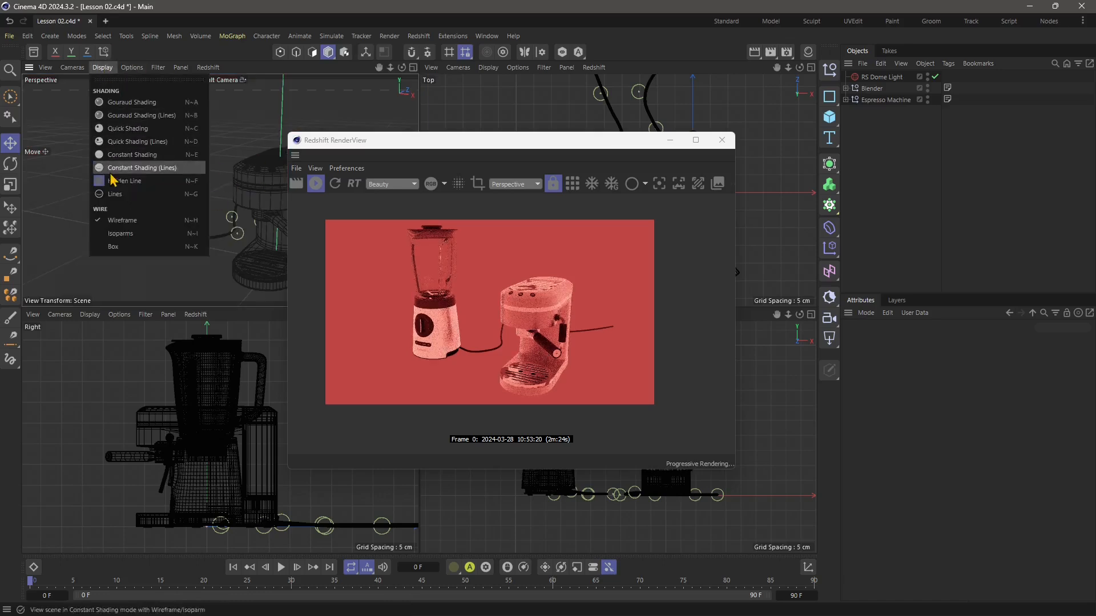
left_click(117, 155)
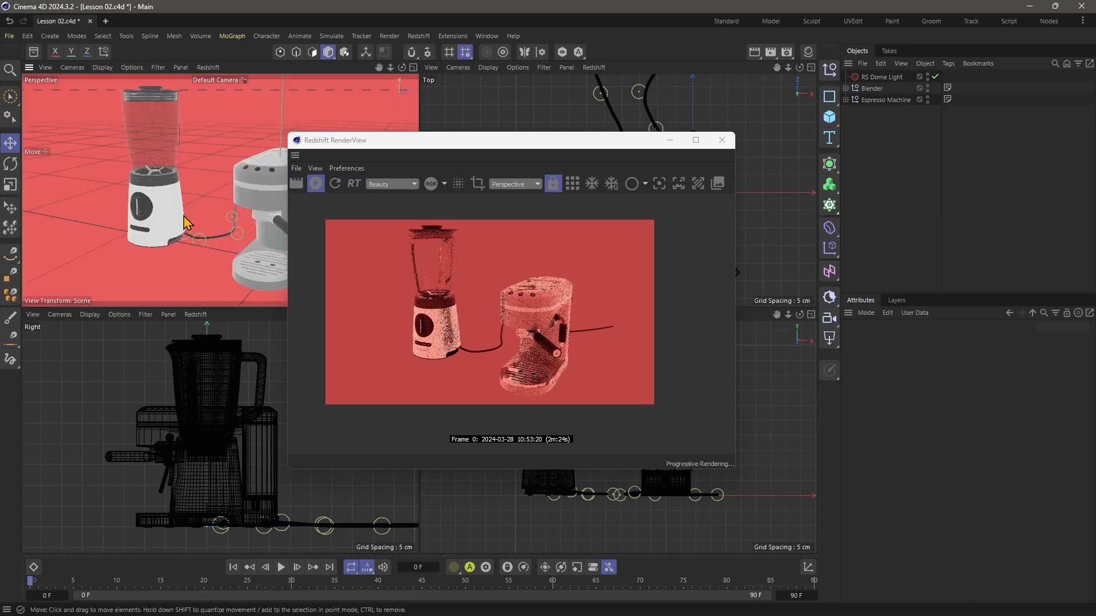
Expand the dome light's preview settings and raise its Illumination Adjustment to 2.177, keeping the Perspective viewport uncovered.
left_click_drag(467, 147, 380, 152)
left_click(892, 79)
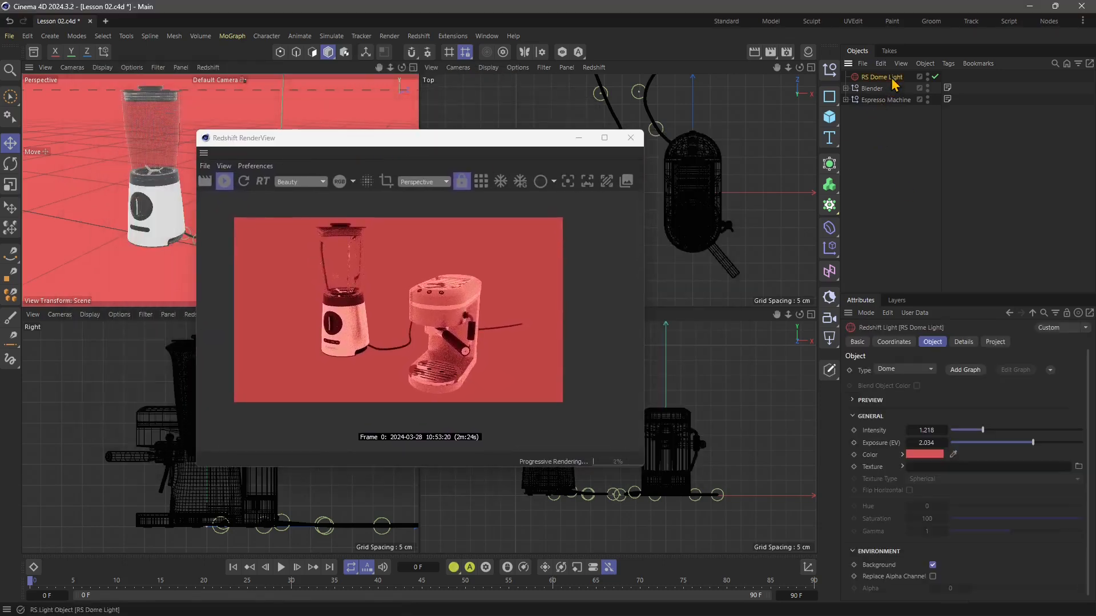
scroll(906, 455, "down", 1)
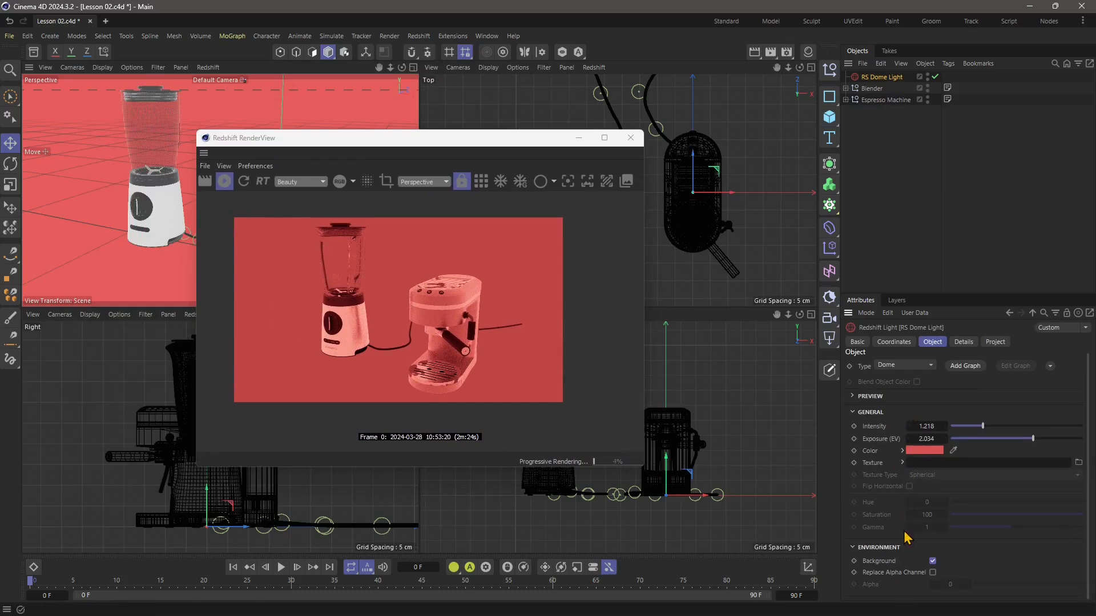
left_click(853, 397)
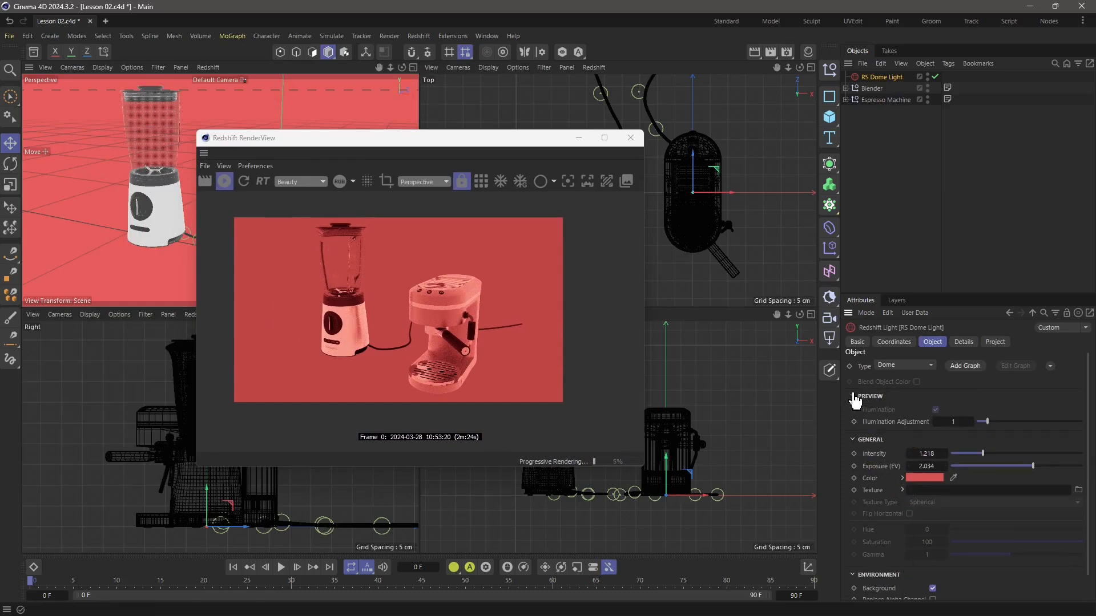
mouse_move(987, 422)
left_mouse_down()
mouse_move(1008, 423)
mouse_move(989, 427)
left_mouse_up()
left_click_drag(373, 149, 473, 149)
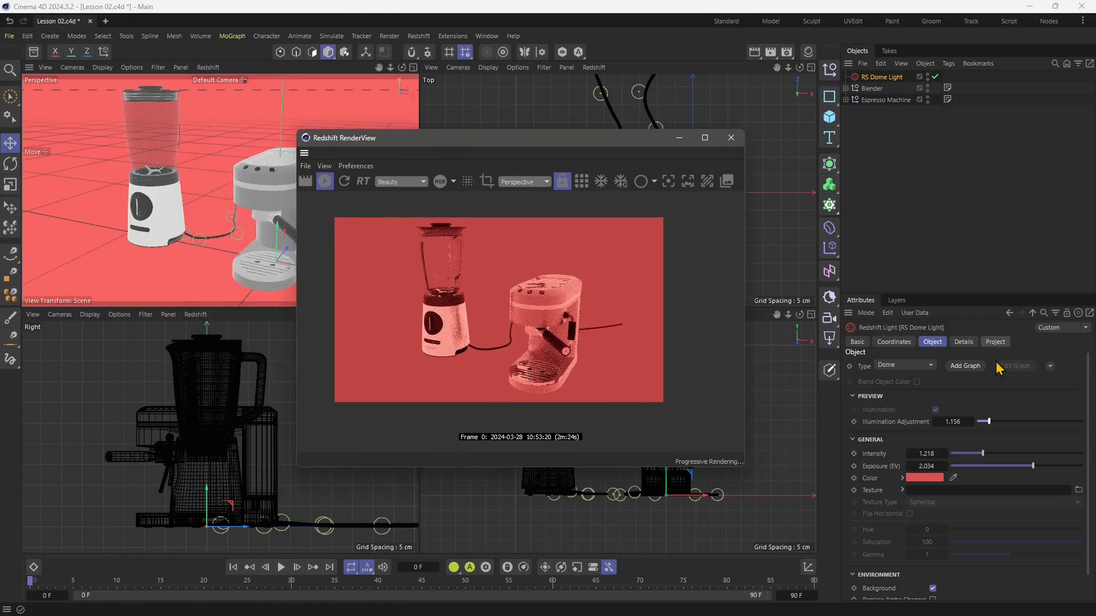
mouse_move(989, 422)
left_mouse_down()
mouse_move(1068, 422)
mouse_move(973, 437)
mouse_move(1001, 424)
left_mouse_up()
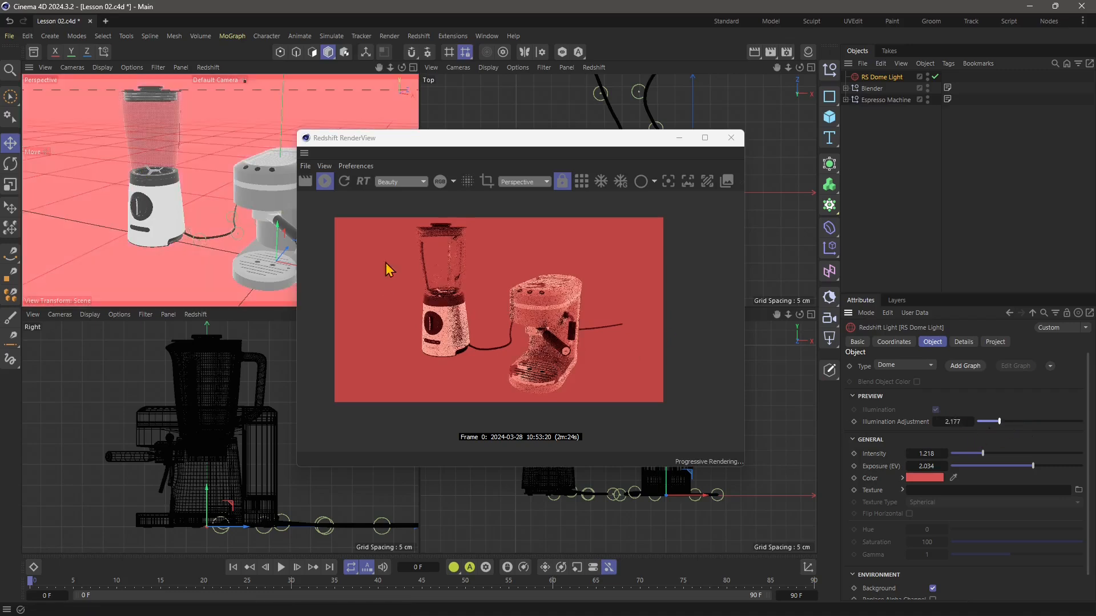
Turn the dome light's environment background off and back on to compare the render.
scroll(859, 515, "down", 2)
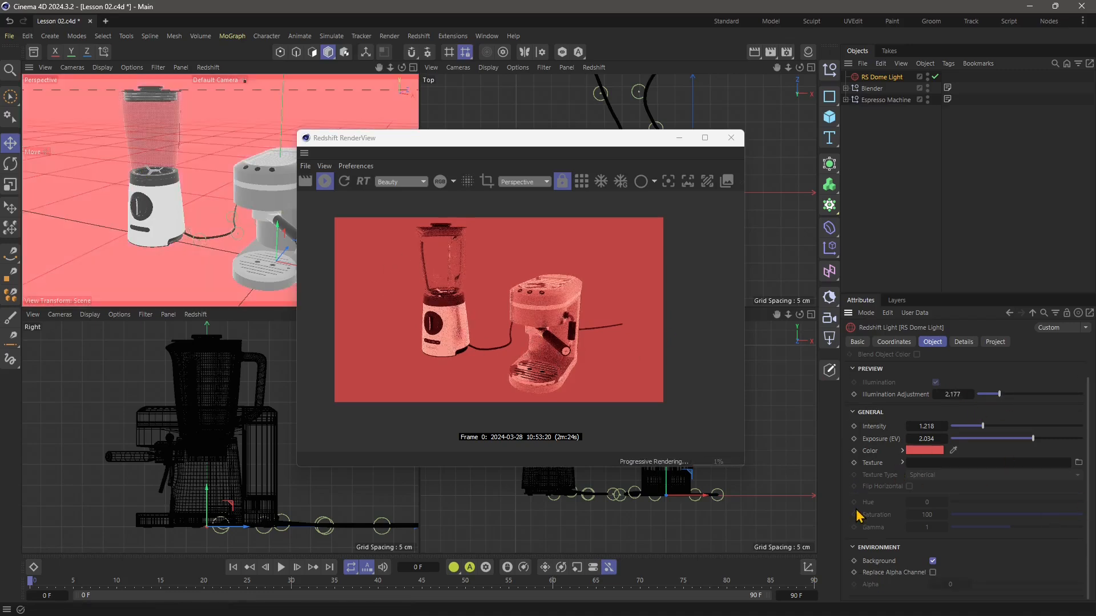
left_click(933, 562)
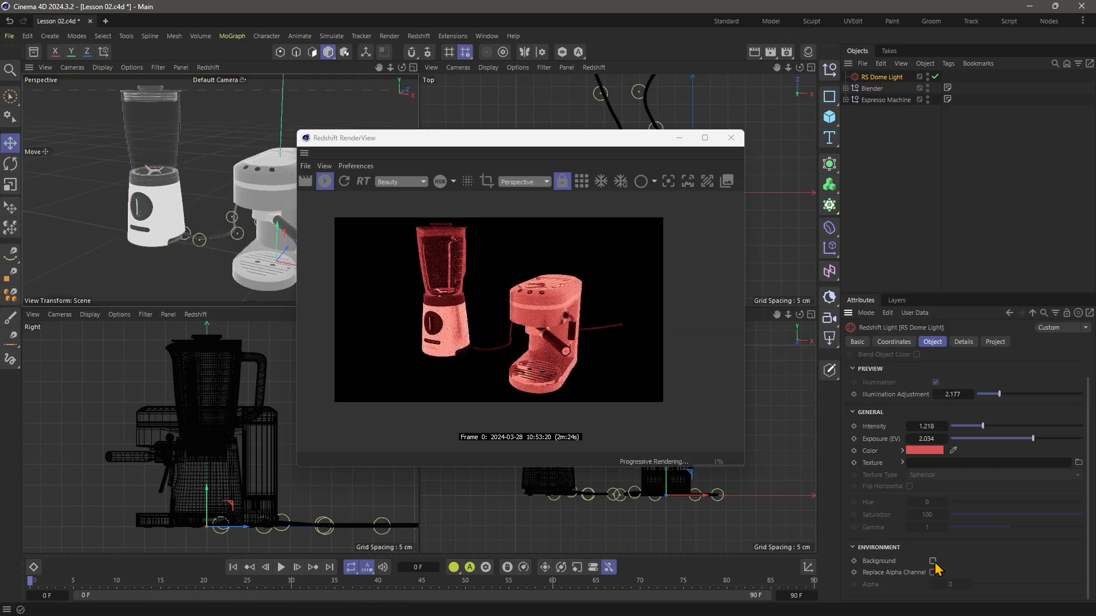
left_click(933, 562)
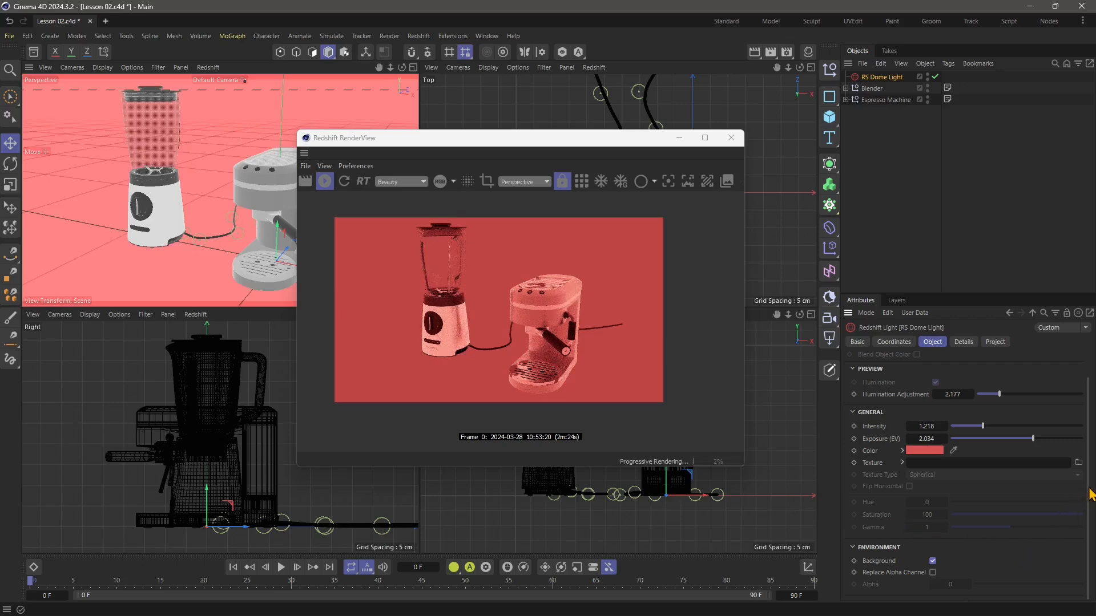
Collapse the dome light's general settings and try its viewport and renderer visibility set to On.
left_click(856, 414)
left_click(857, 341)
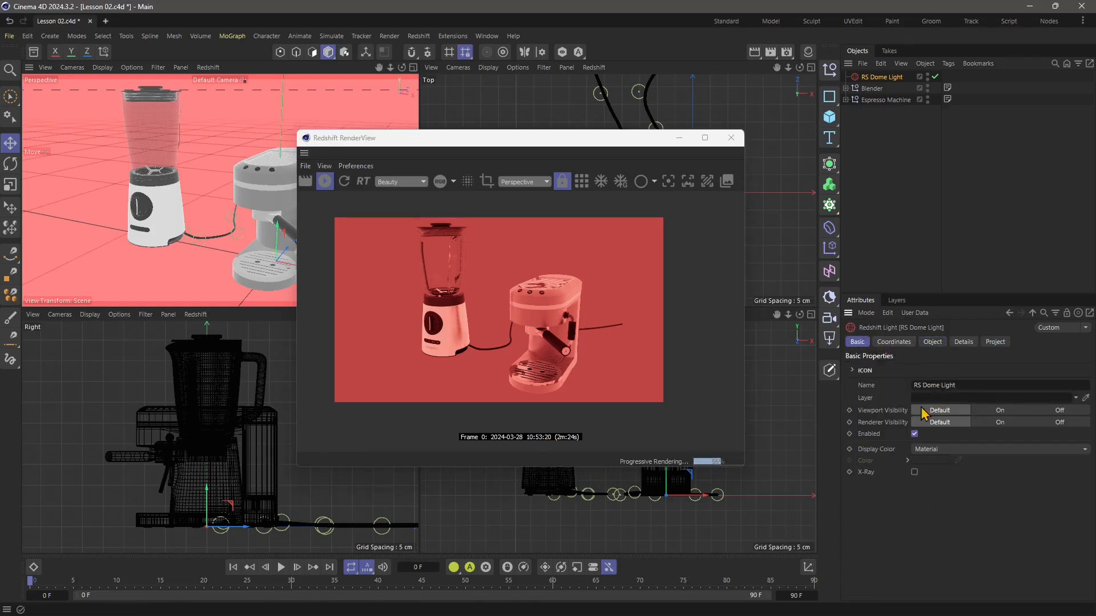
left_click(991, 422)
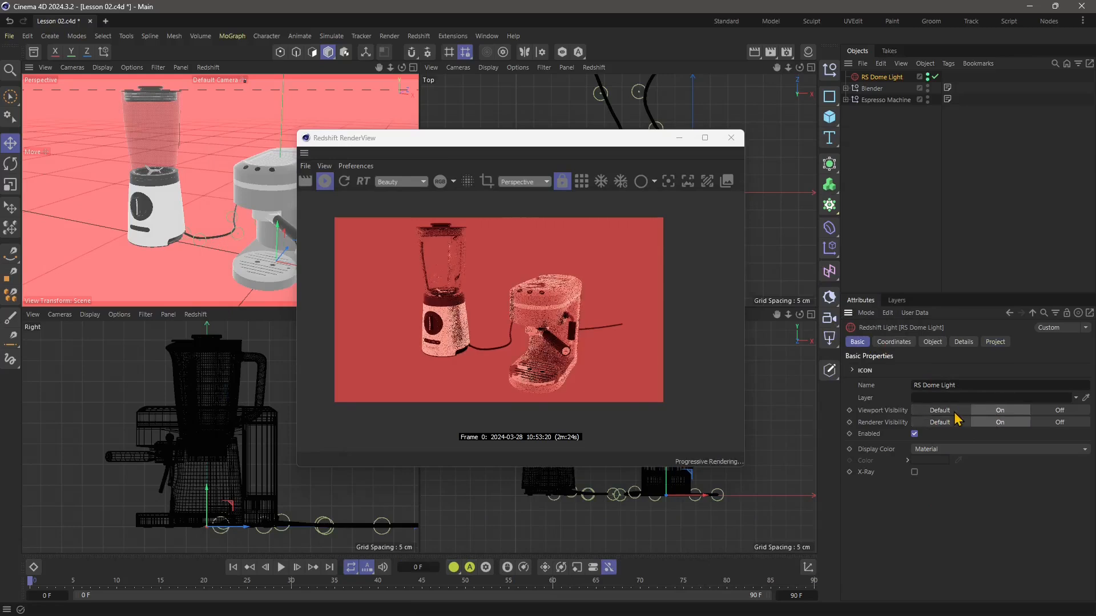
Review the dome light's coordinates, object and detail settings, including its Cast Shadow option.
left_click(894, 342)
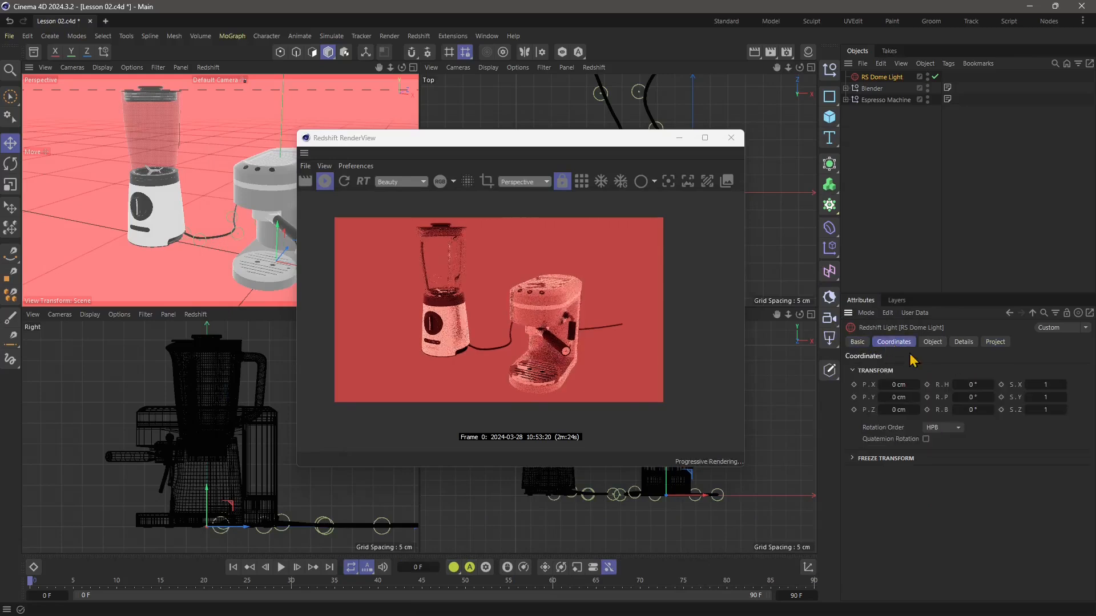
left_click(932, 342)
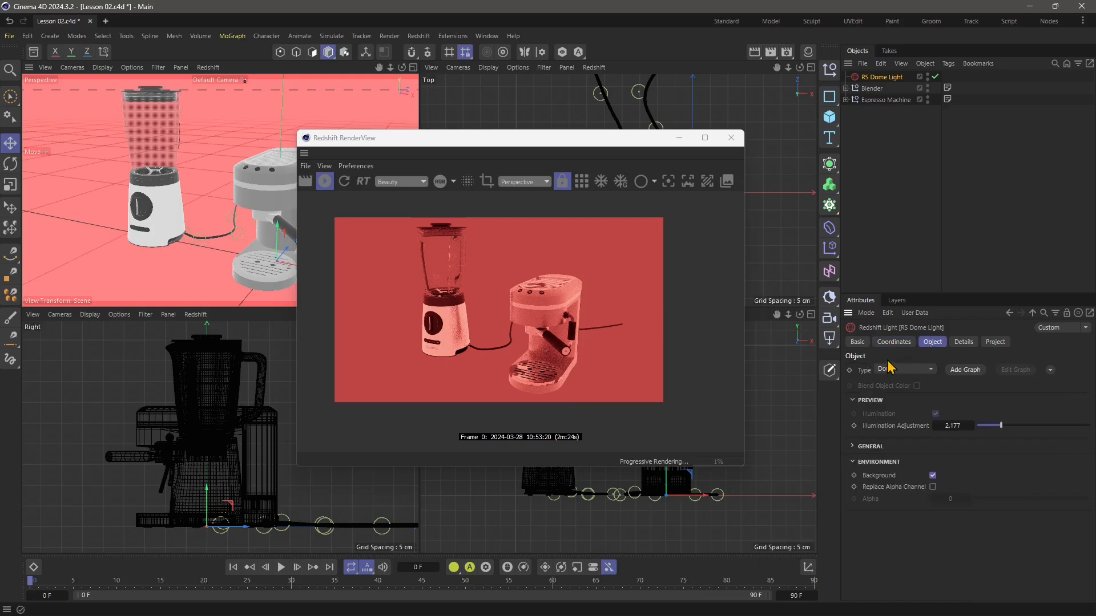
left_click(964, 342)
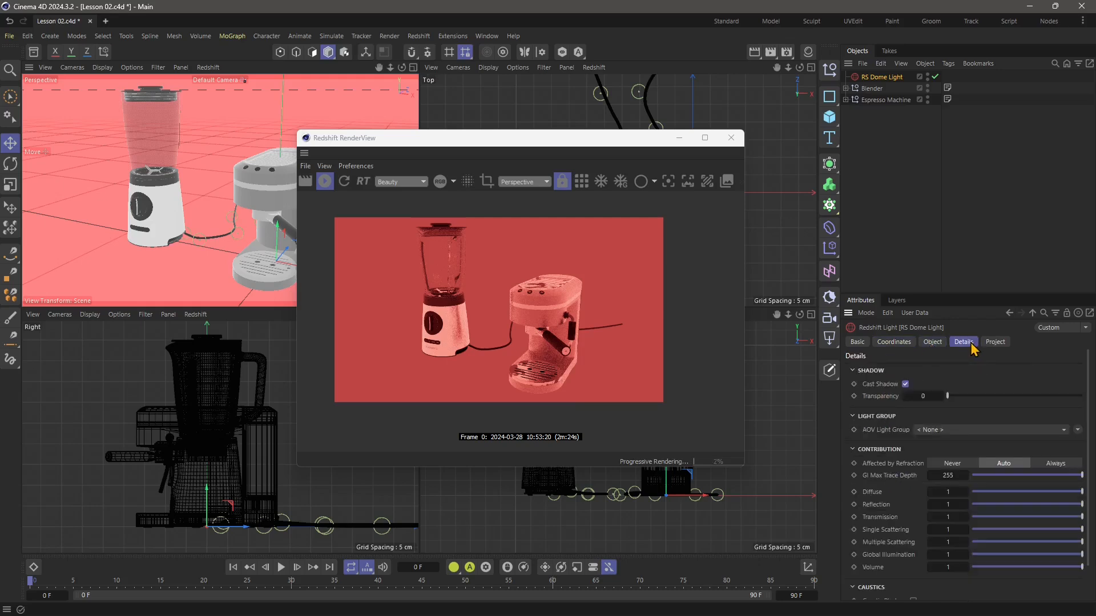
left_click(906, 384)
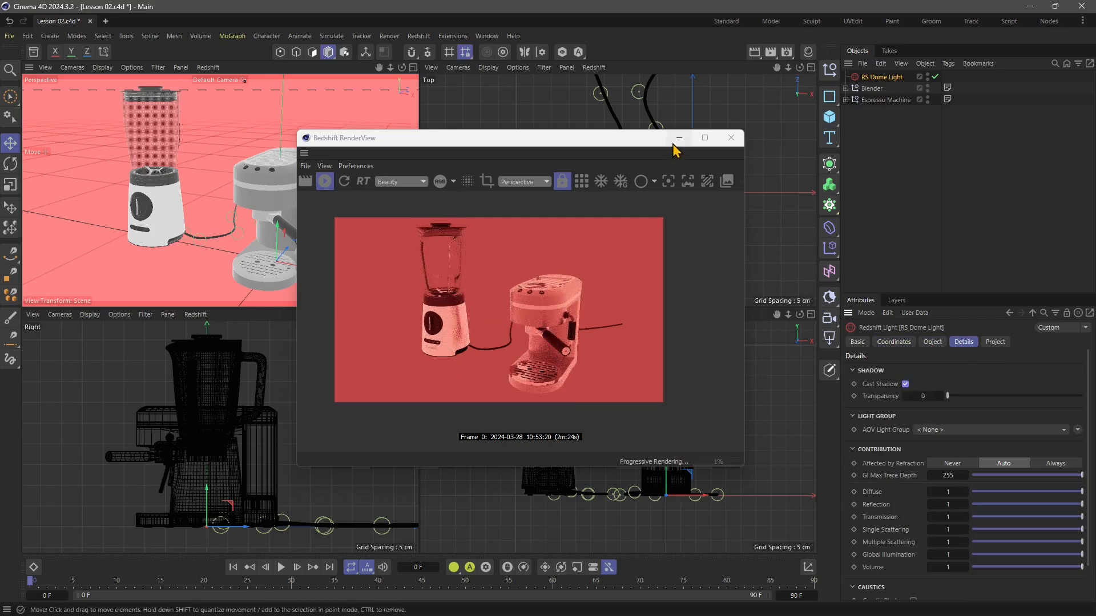
Move the RenderView window clear of the modeling views and add a plane primitive as a floor under the appliances.
left_click_drag(609, 143, 301, 291)
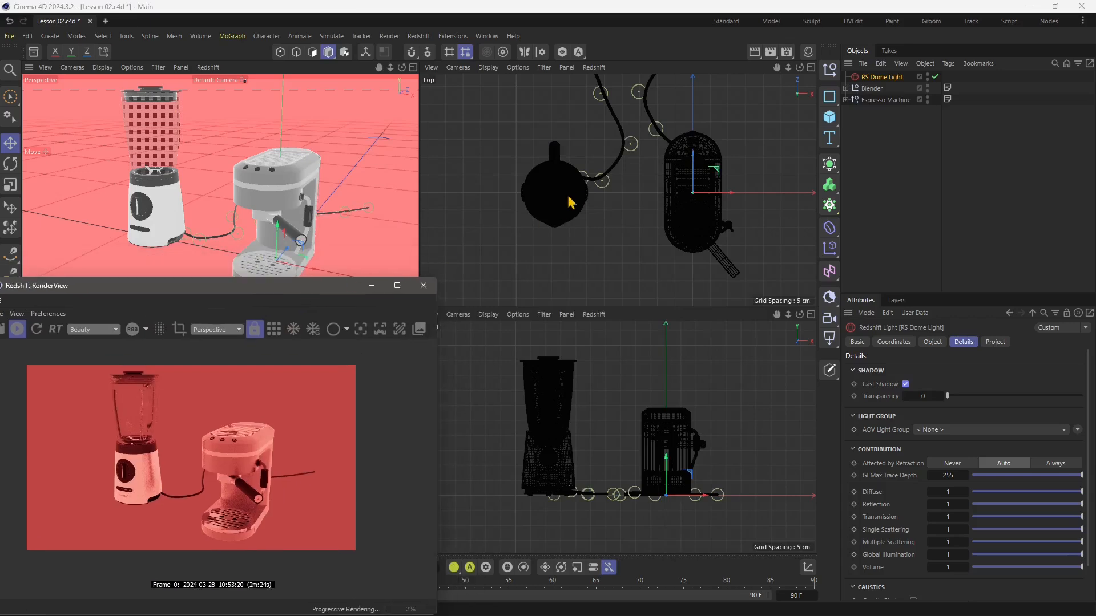
scroll(617, 189, "down", 4)
left_click(50, 36)
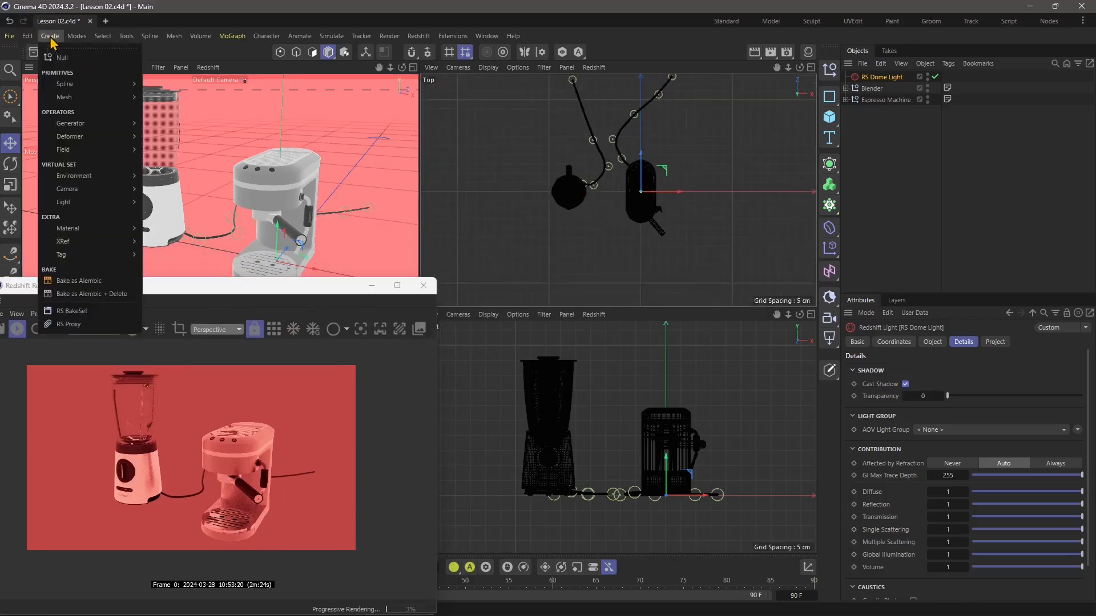
mouse_move(79, 105)
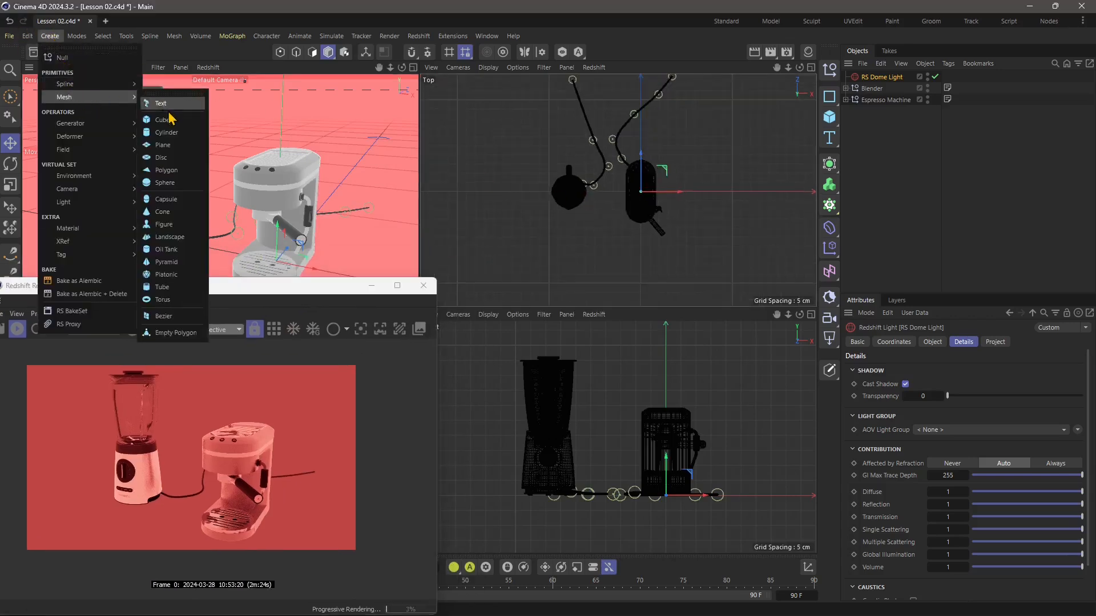
left_click(162, 145)
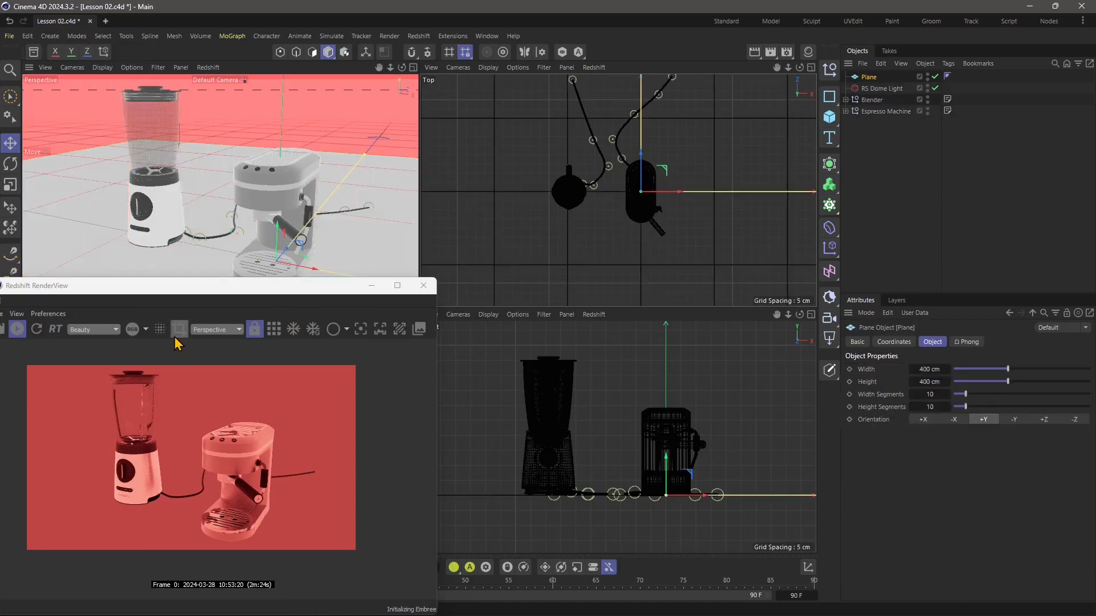
Bring the RenderView window back up and enlarge the floor plane to 669 cm wide and 673 cm high.
left_click_drag(242, 288, 443, 143)
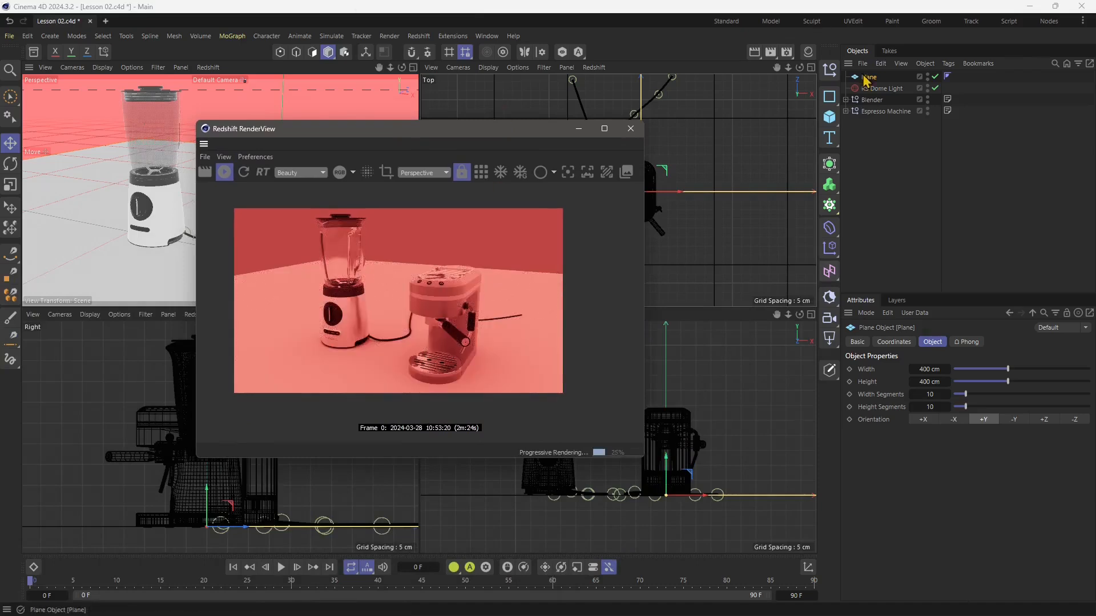
left_click_drag(1009, 371, 1046, 385)
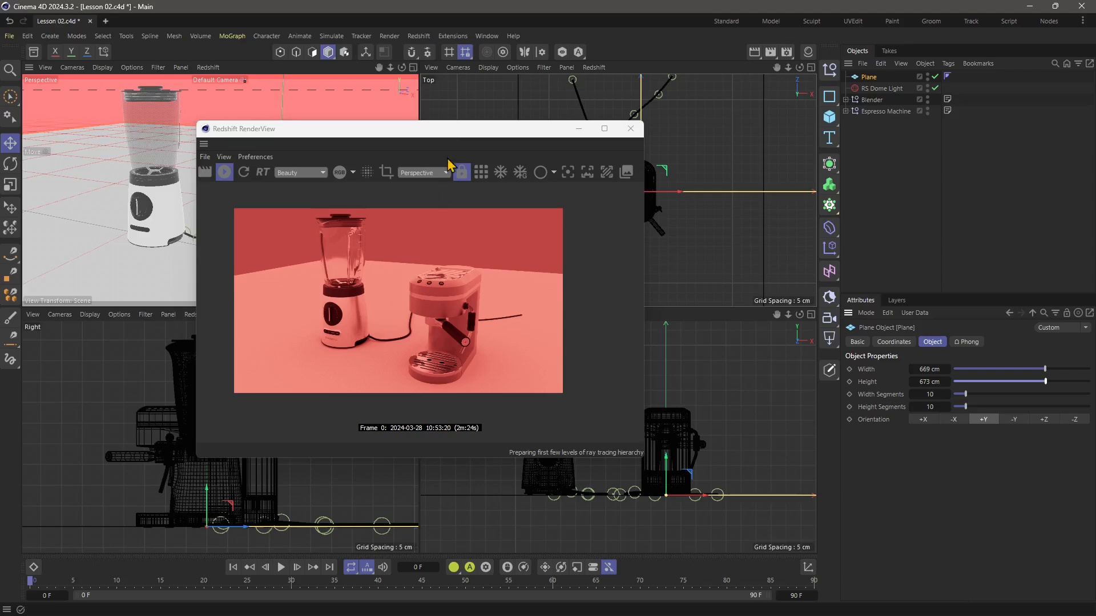
Enlarge the floor plane to 810 cm wide and 810 cm high.
left_click_drag(446, 129, 452, 129)
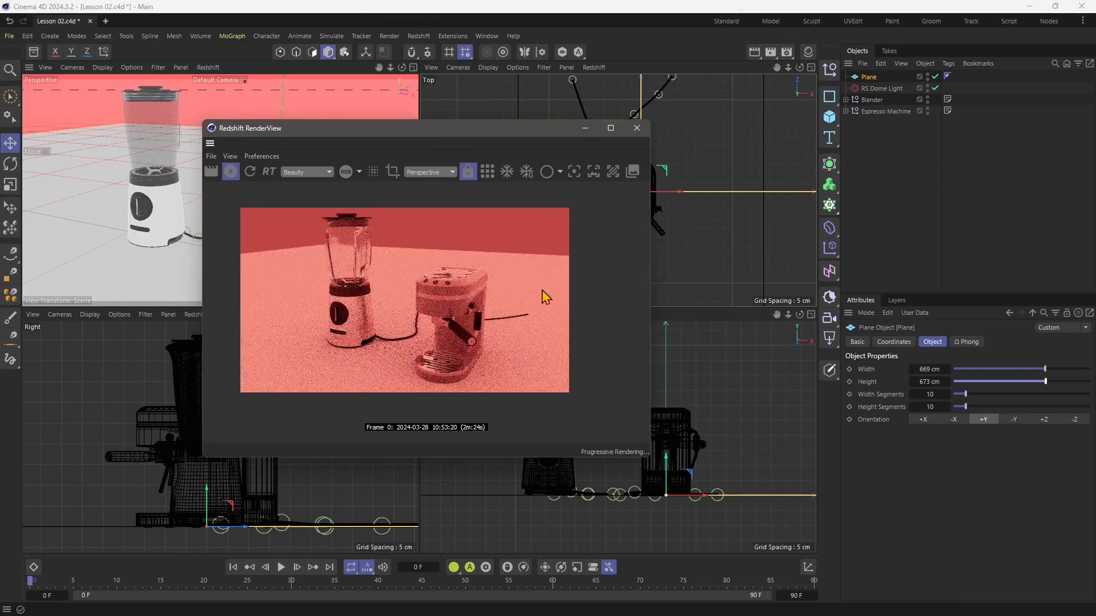
left_click_drag(1045, 371, 1064, 382)
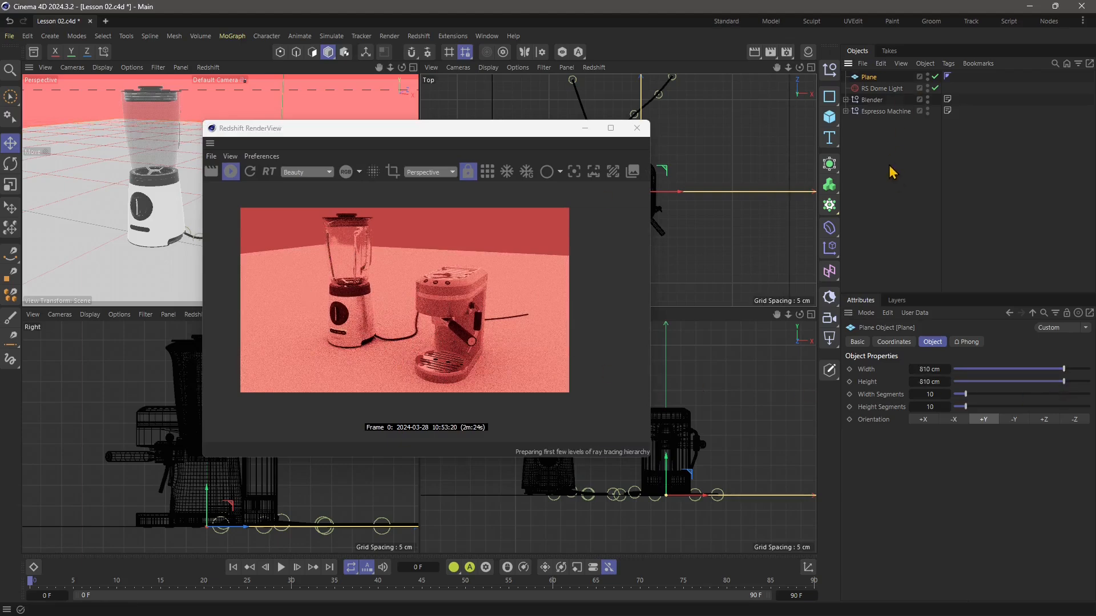
Create a new Redshift Material and set its diffuse color to bright red.
left_click(883, 88)
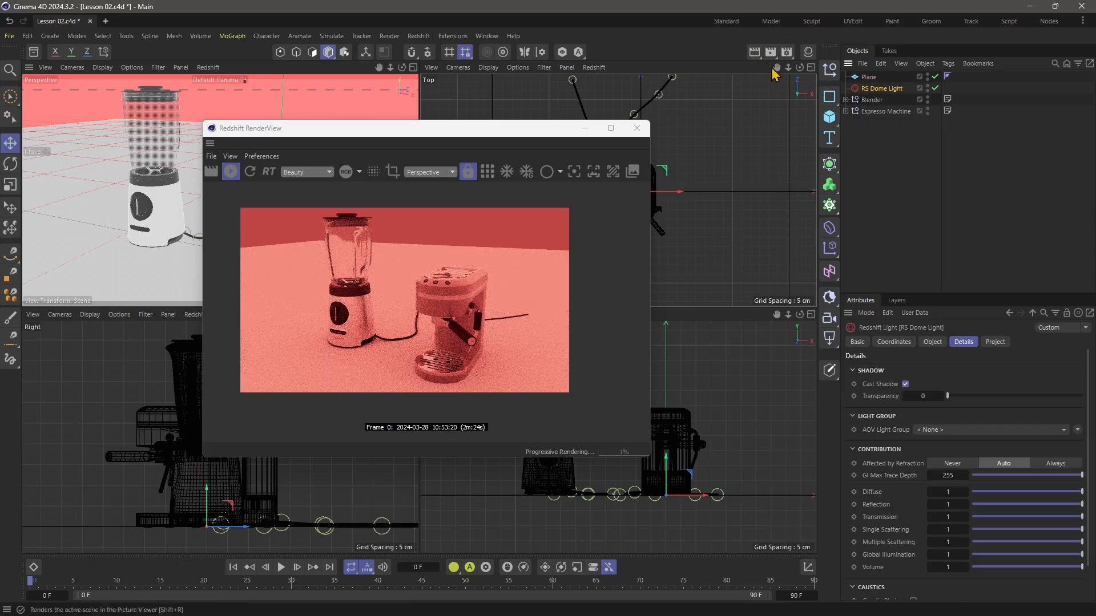
left_click(419, 35)
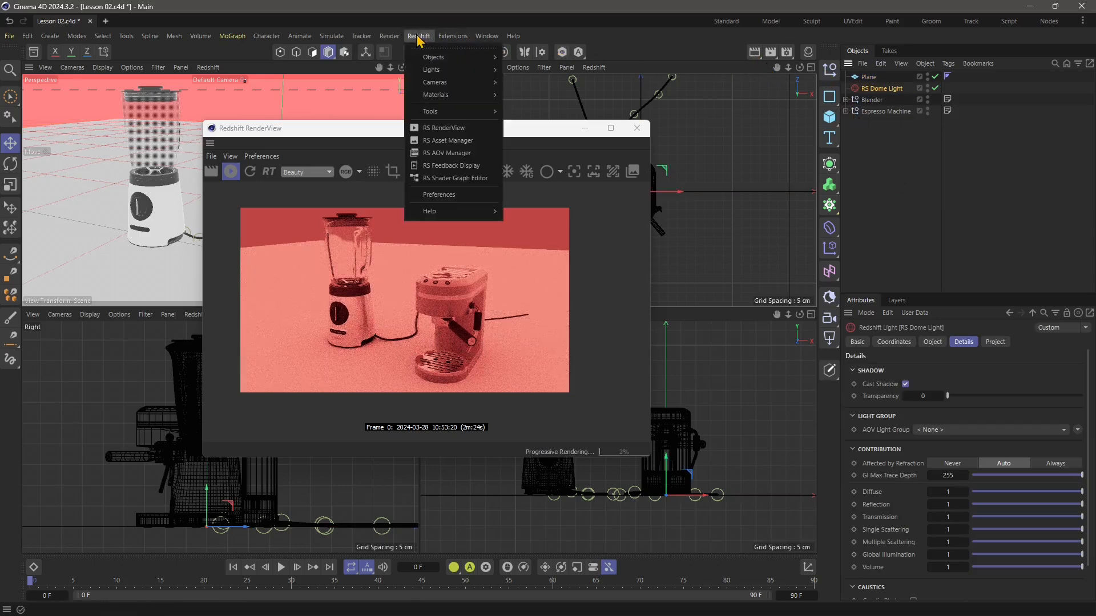
mouse_move(426, 96)
mouse_move(516, 98)
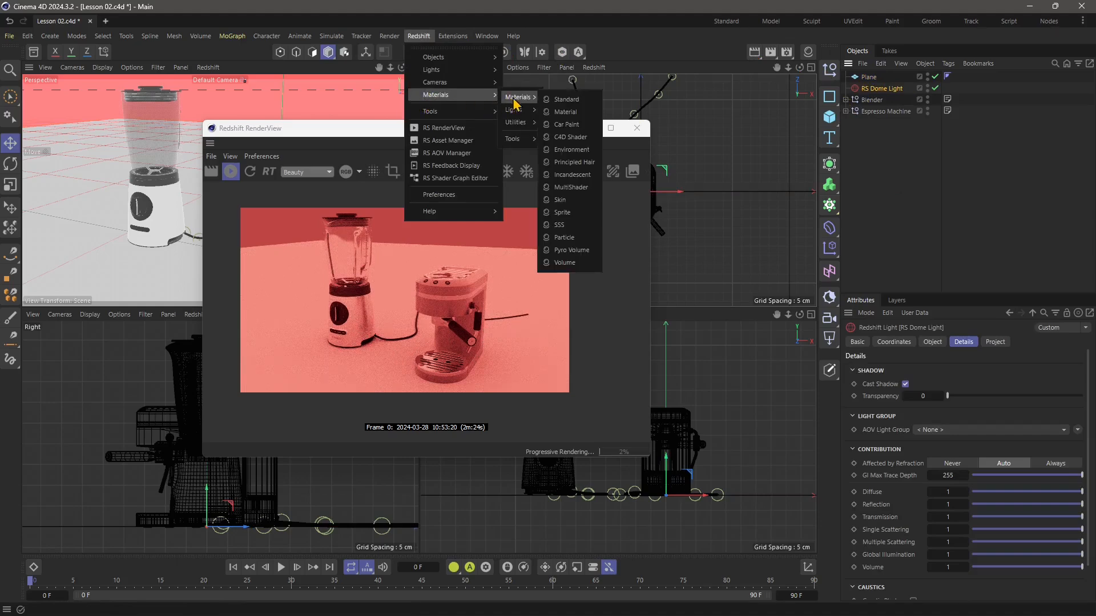
left_click(564, 113)
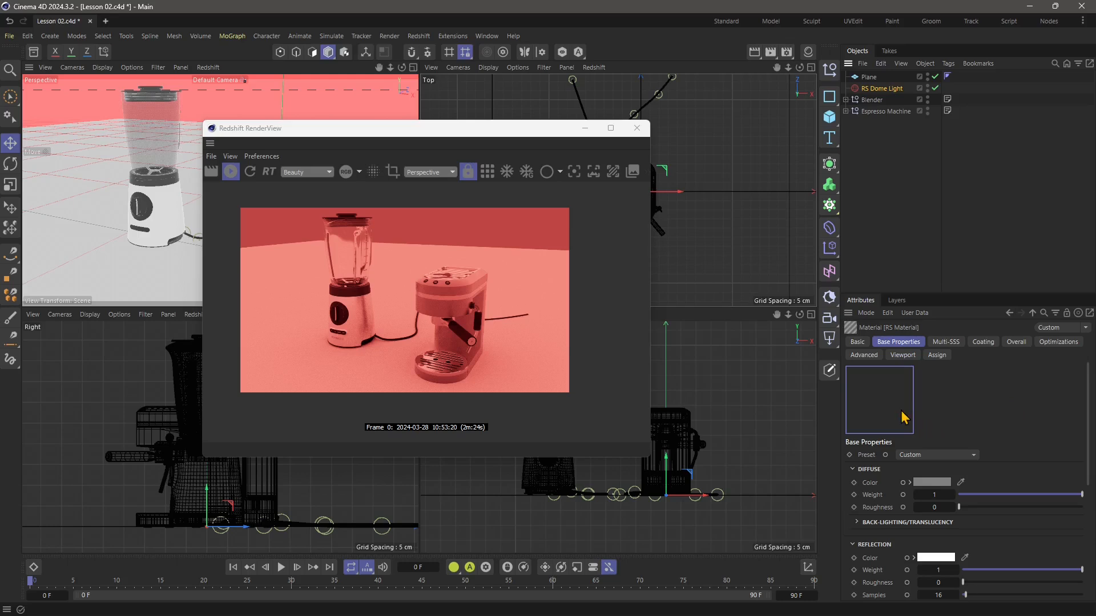
left_click(931, 482)
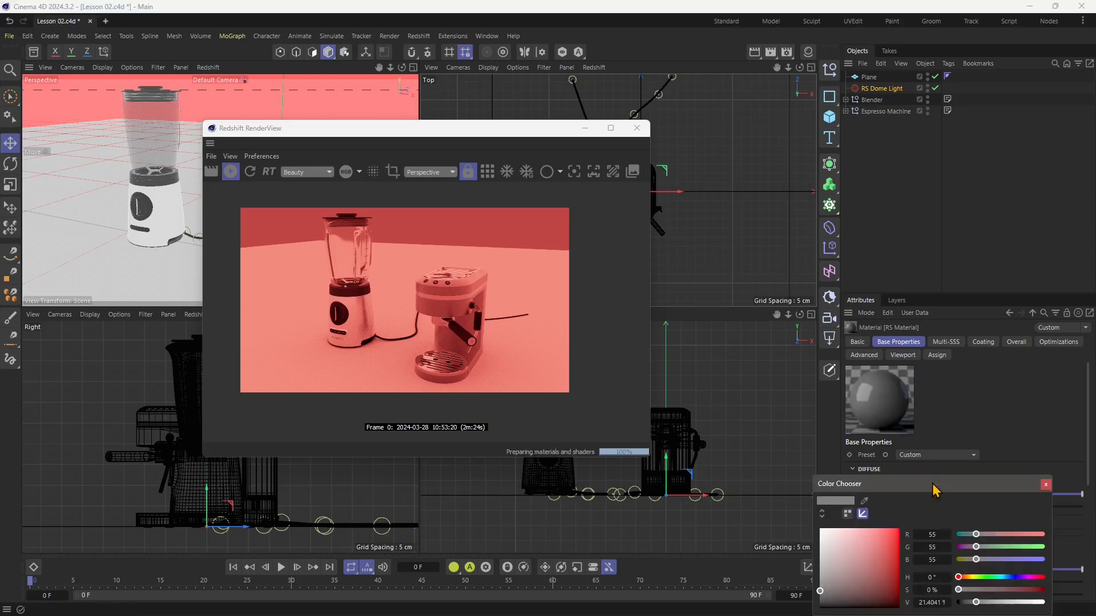
left_click(897, 531)
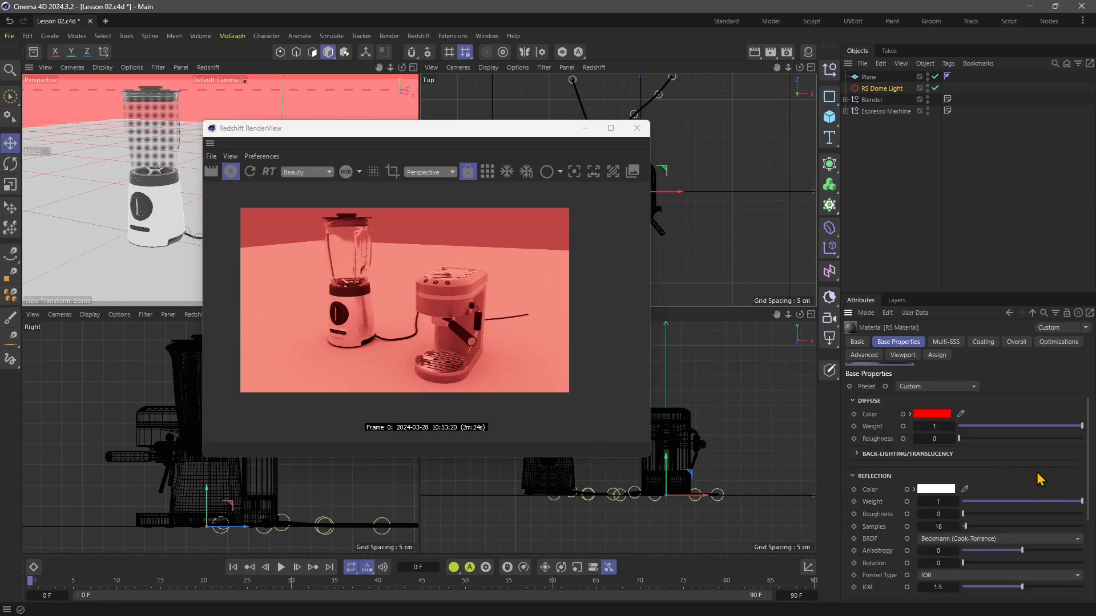
Apply the red material to the floor plane and darken its diffuse color to a deep red.
scroll(1040, 456, "down", 3)
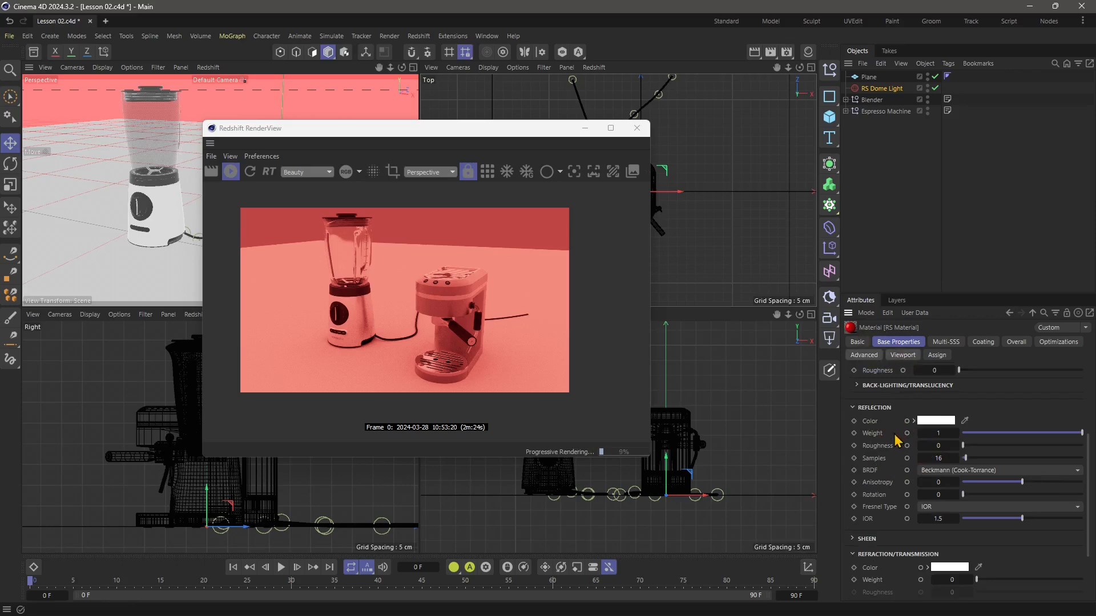
scroll(892, 457, "up", 3)
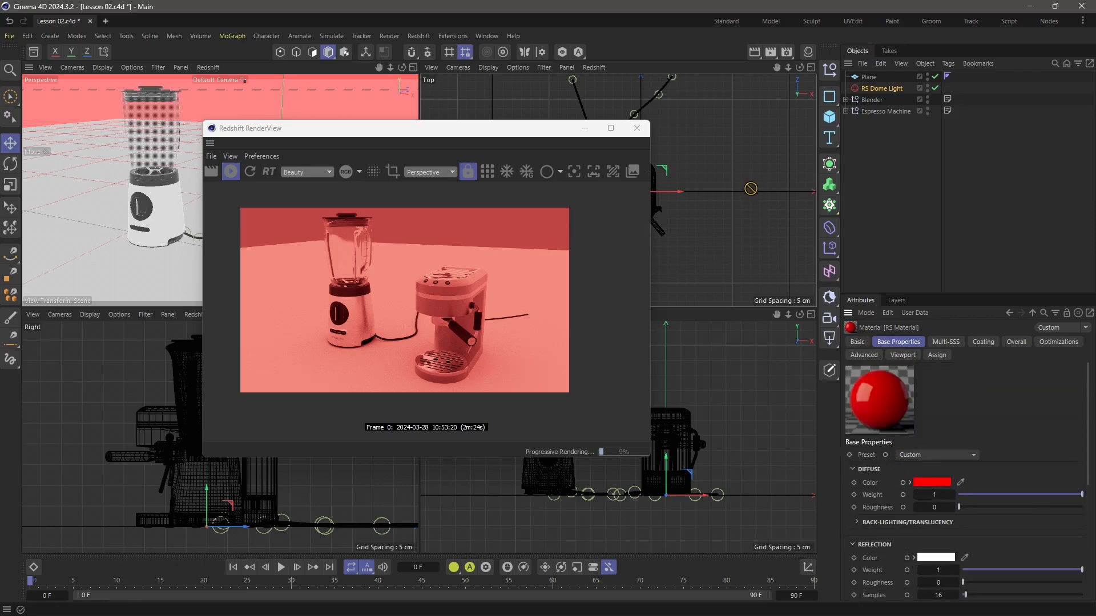
left_click_drag(718, 185, 870, 80)
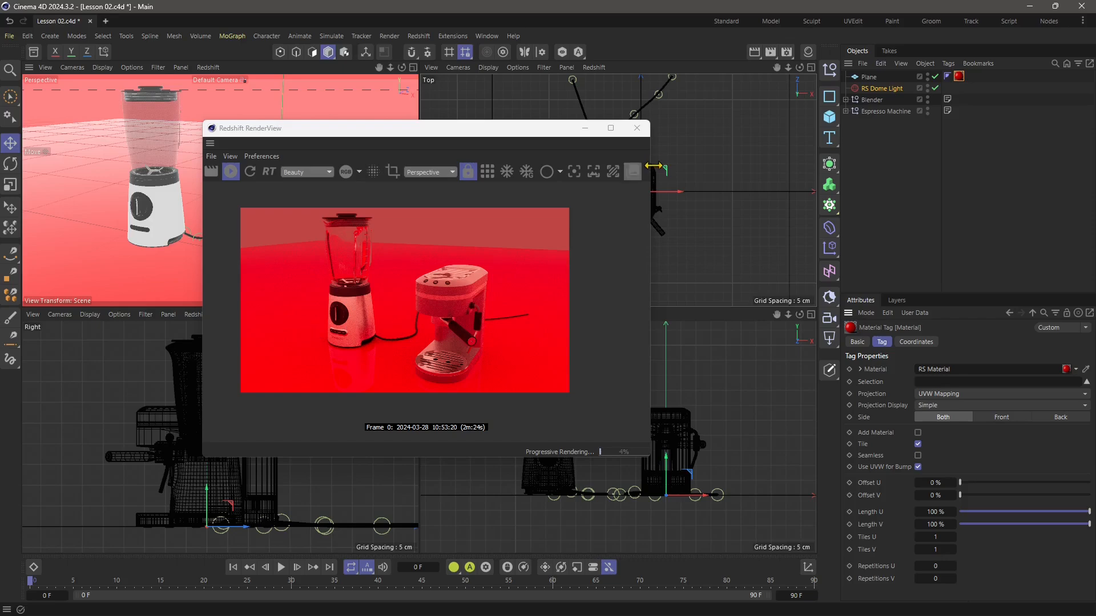
left_click(716, 172)
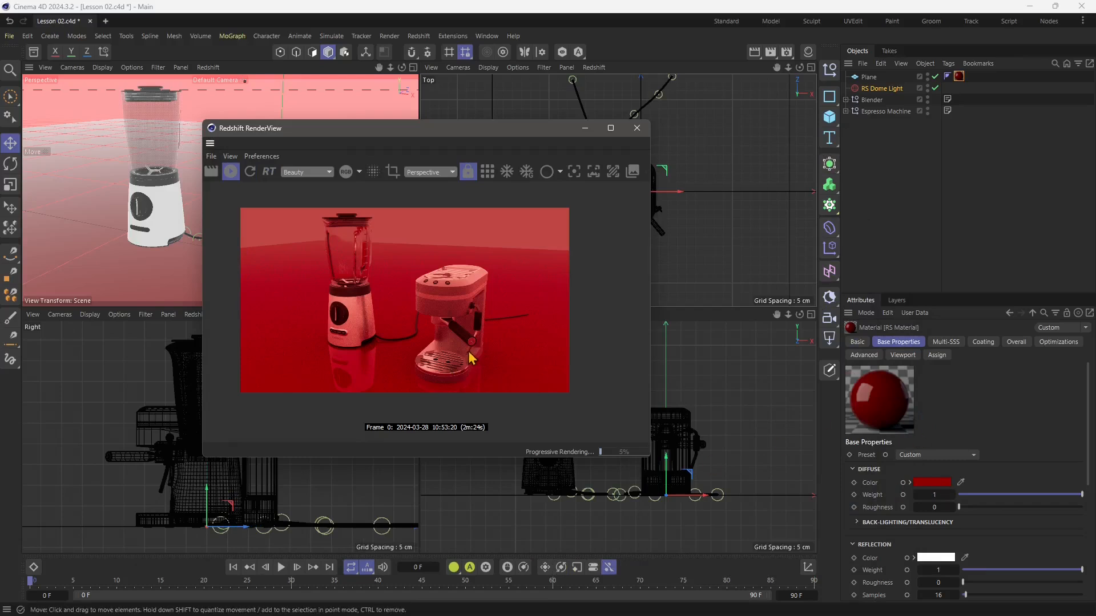
Switch the RenderView to RT mode, shift the perspective view's framing of the appliances, and toggle the interactive render.
left_click(269, 172)
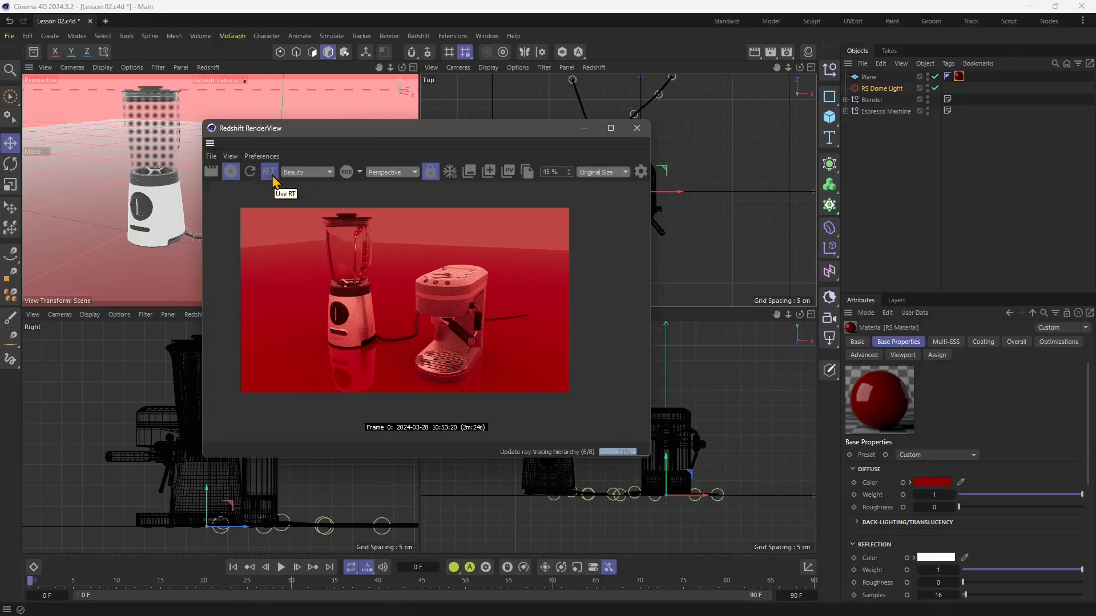
mouse_move(371, 152)
left_mouse_down()
mouse_move(400, 140)
mouse_move(456, 147)
mouse_move(379, 132)
mouse_move(375, 143)
left_mouse_up()
middle_click(156, 226)
middle_click(158, 231)
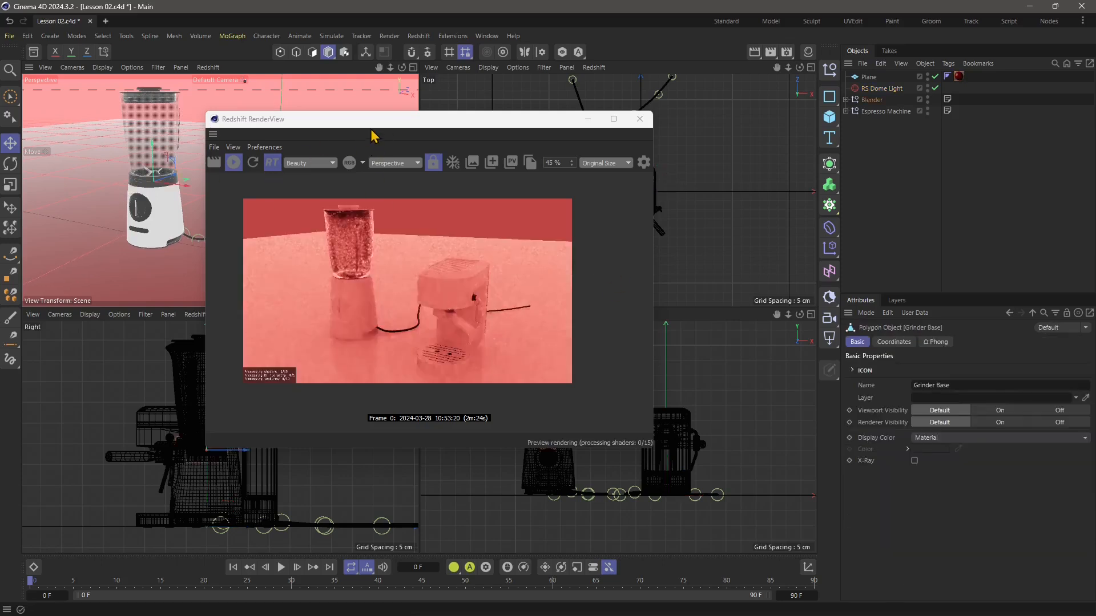
middle_click_drag(148, 213, 138, 222, "alt")
mouse_move(141, 228)
left_mouse_down("alt")
mouse_move(160, 242)
mouse_move(140, 215)
left_mouse_up("alt")
middle_click_drag(140, 216, 162, 237, "alt")
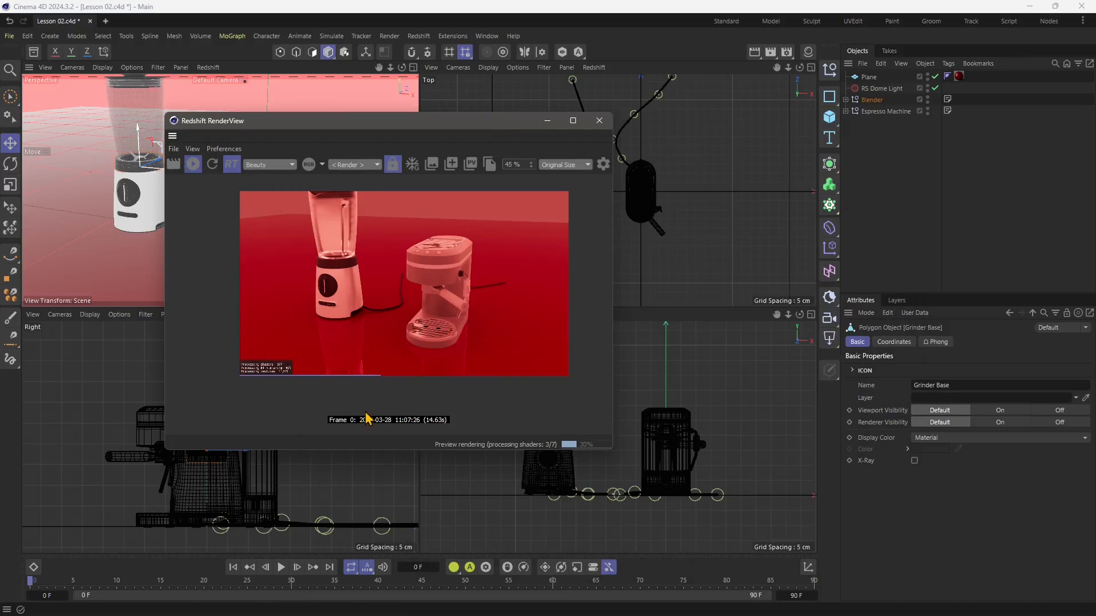
left_click(194, 165)
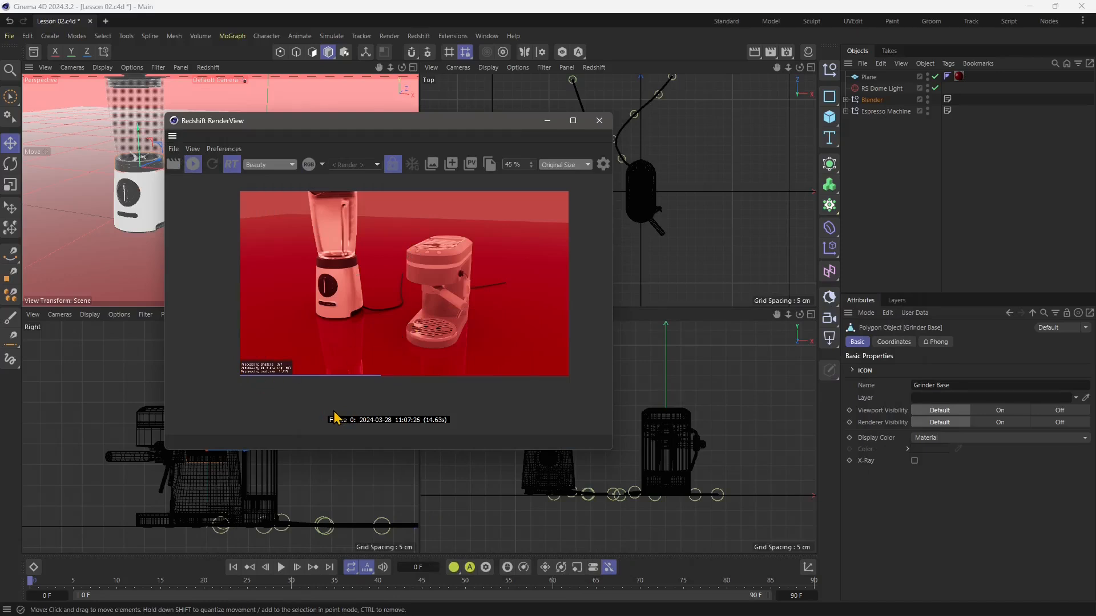
Examine the RT render's processing status up close, then reframe the whole blender and espresso machine in the perspective view.
left_click_drag(368, 131, 397, 133)
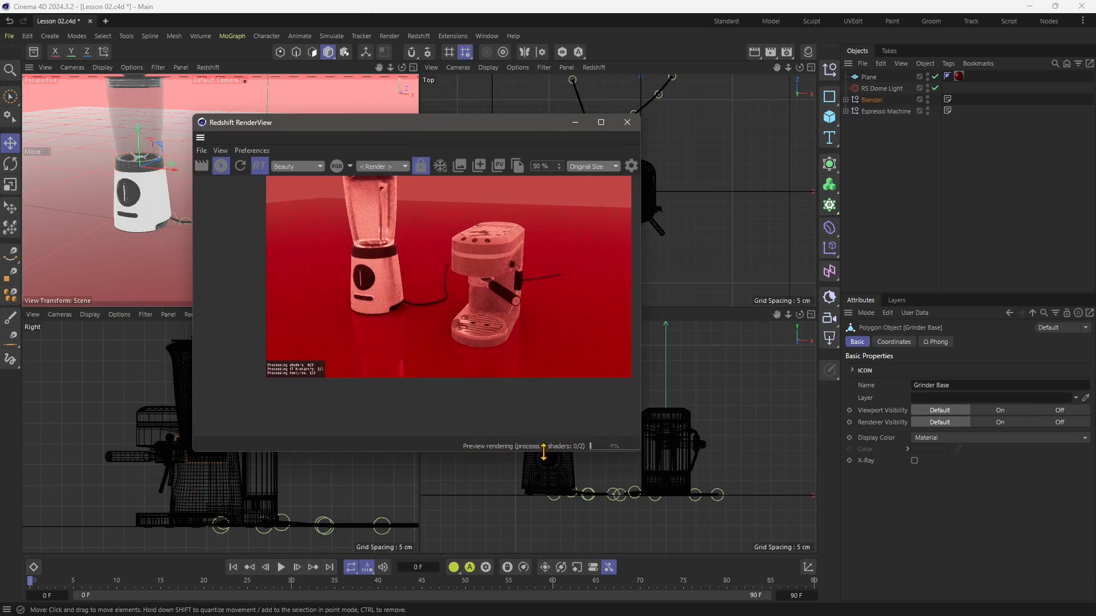
scroll(292, 374, "up", 6)
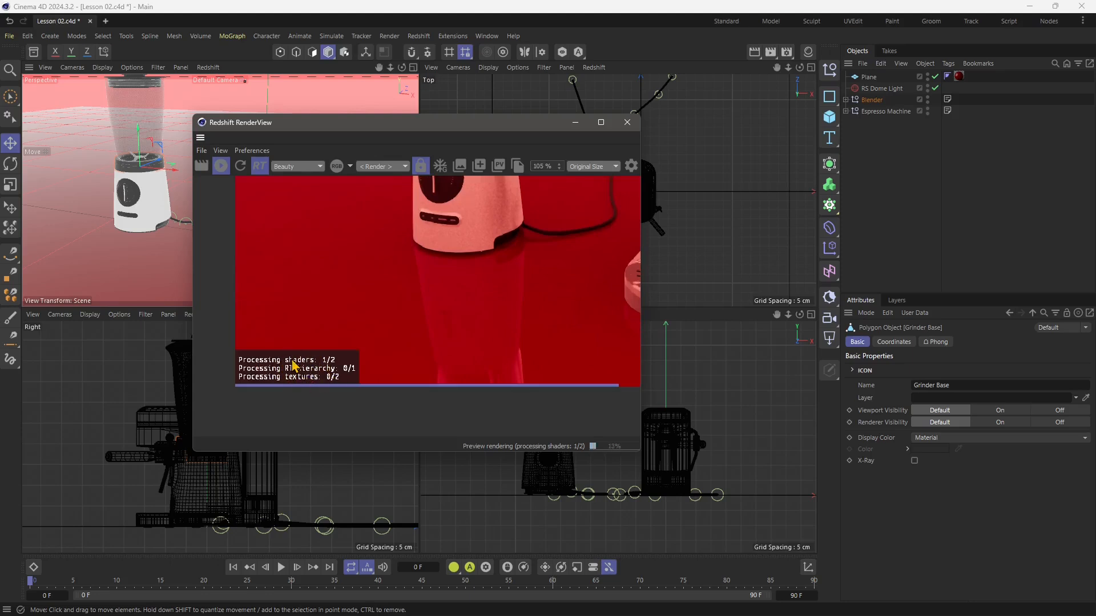
scroll(302, 374, "down", 7)
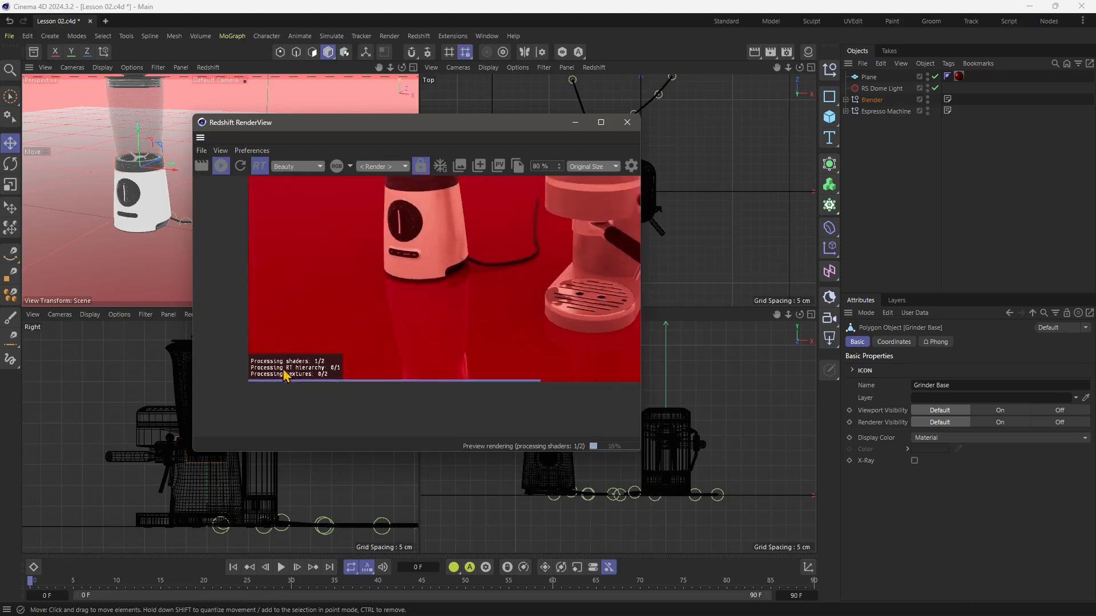
scroll(360, 339, "up", 1)
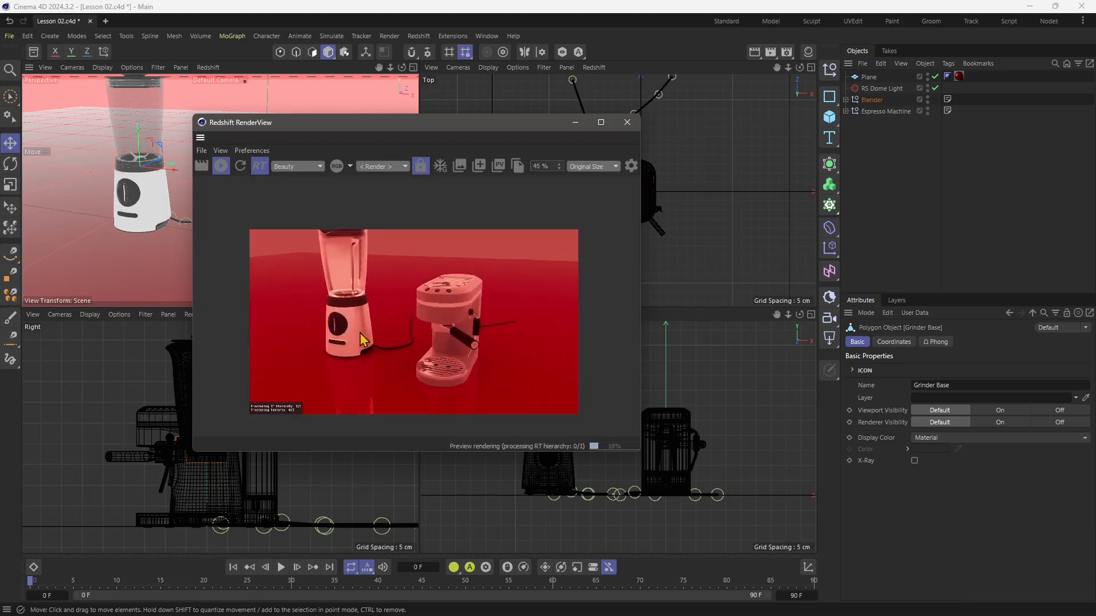
mouse_move(390, 314)
left_mouse_down()
mouse_move(392, 335)
mouse_move(391, 306)
left_mouse_up()
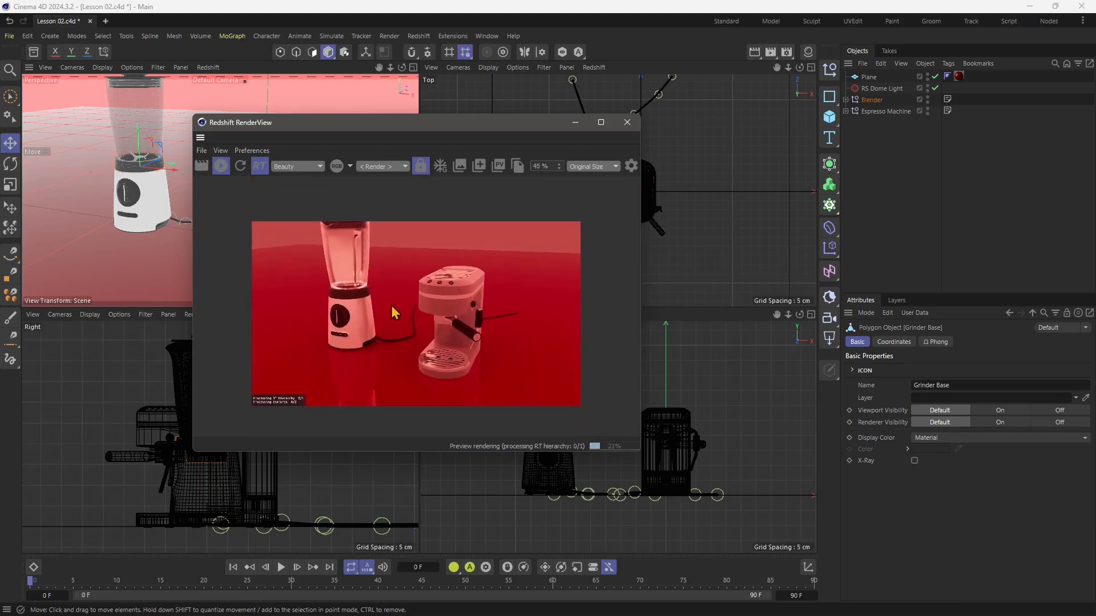
middle_click_drag(125, 227, 124, 252, "alt")
left_click_drag(124, 253, 149, 251, "alt")
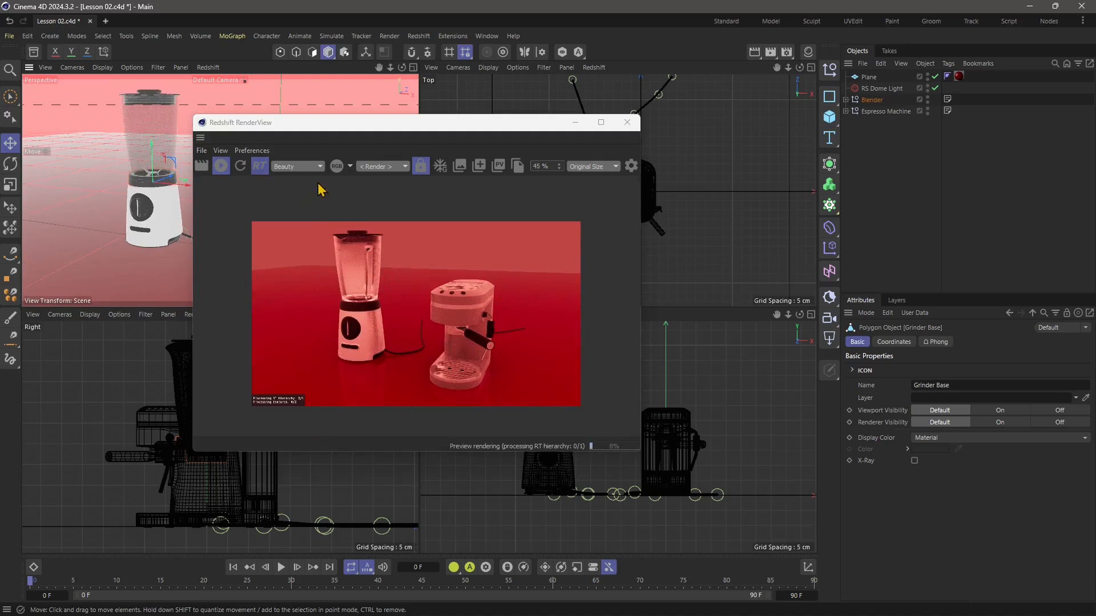
Show the Material Manager and check the Blender - Iron, Espresso Machine - Steam Wand and RS Material settings.
left_click(808, 52)
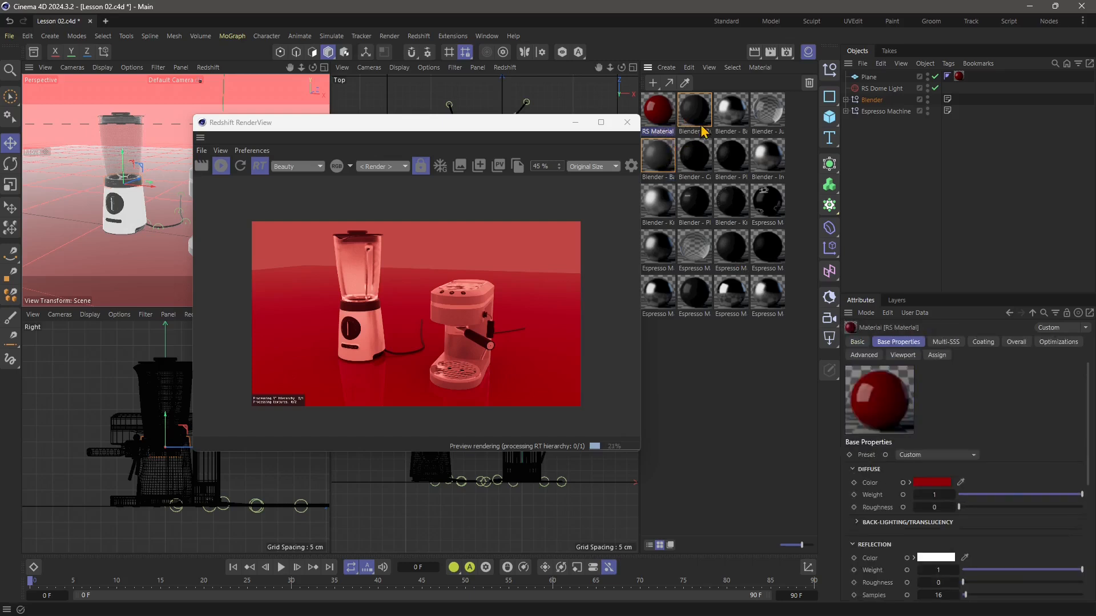
left_click(768, 155)
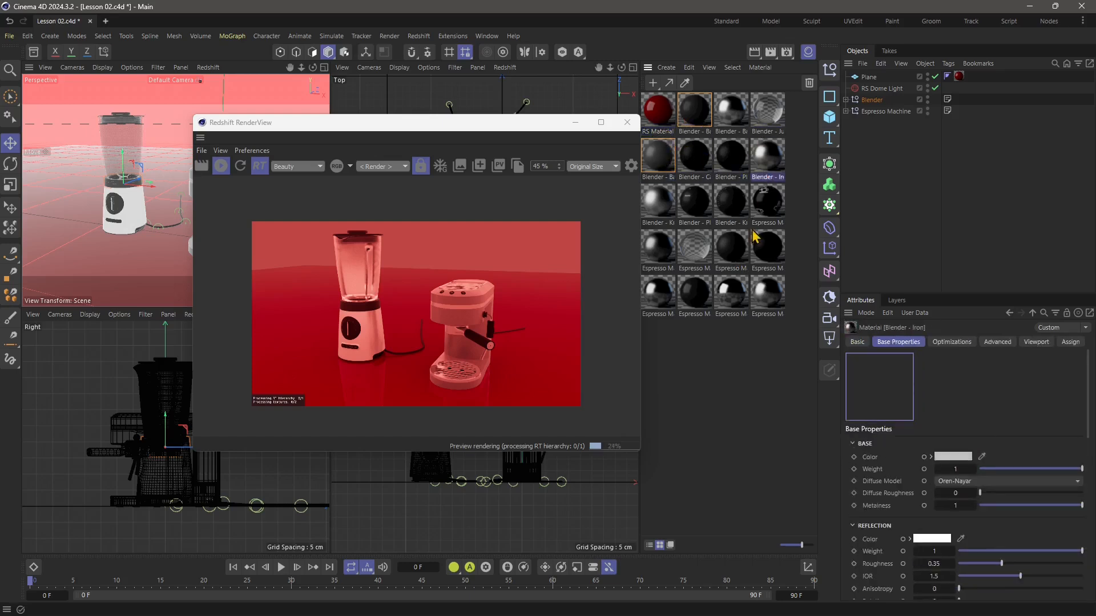
left_click(733, 285)
left_click(662, 123)
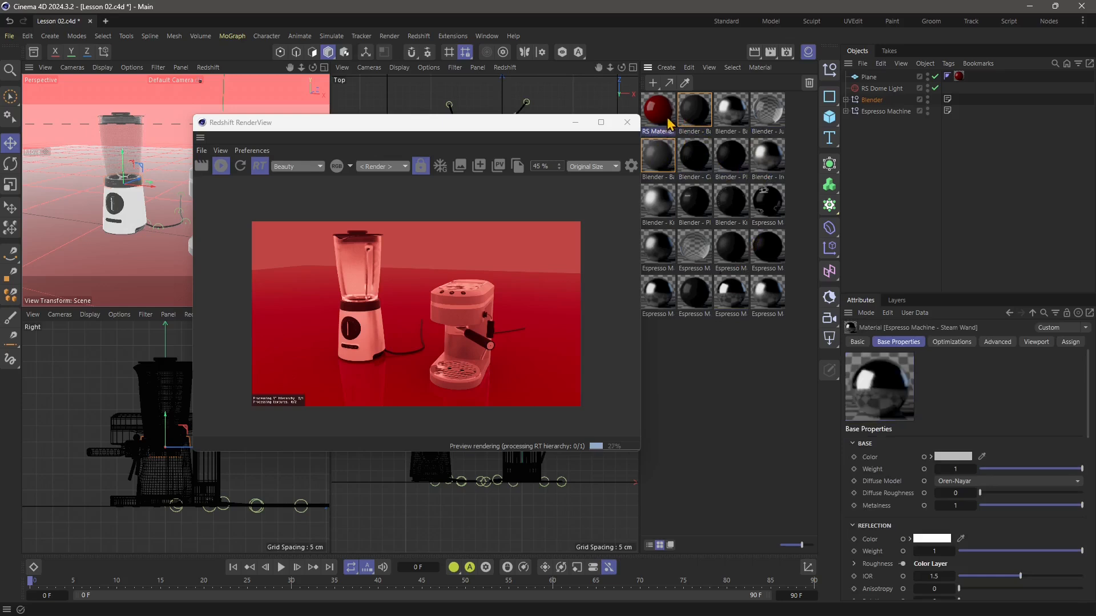
Select every material in the scene and run Redshift's Convert All Materials.
key("ctrl+a")
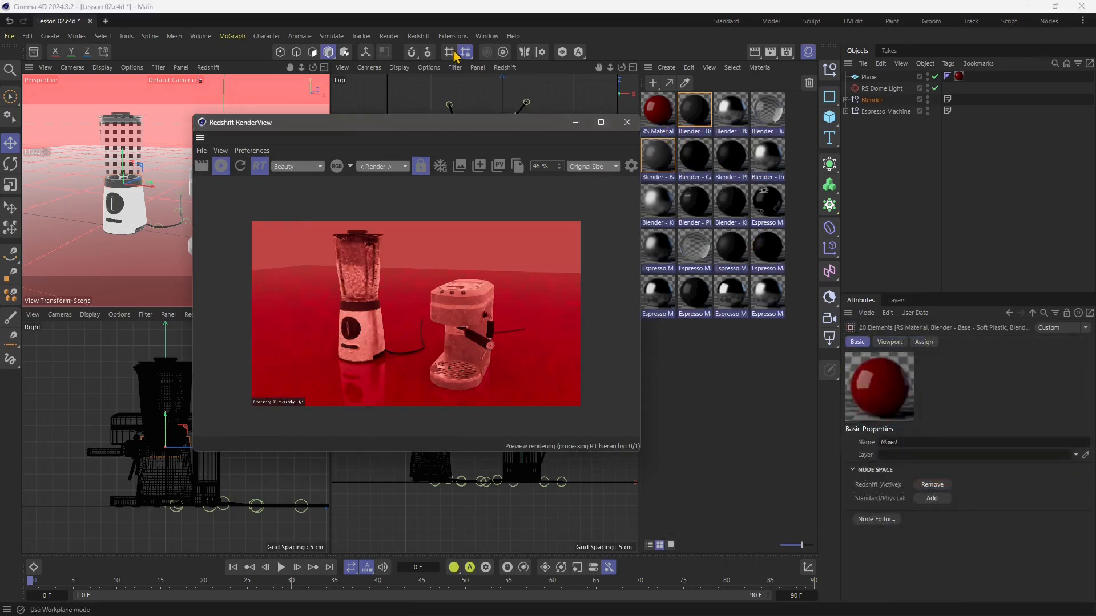
left_click(425, 39)
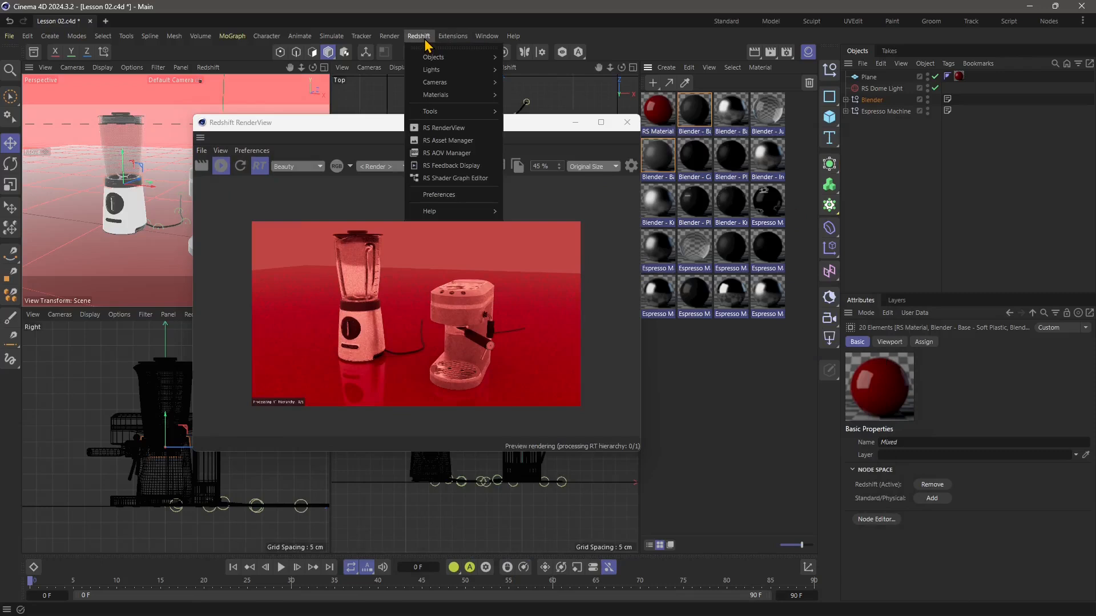
mouse_move(429, 58)
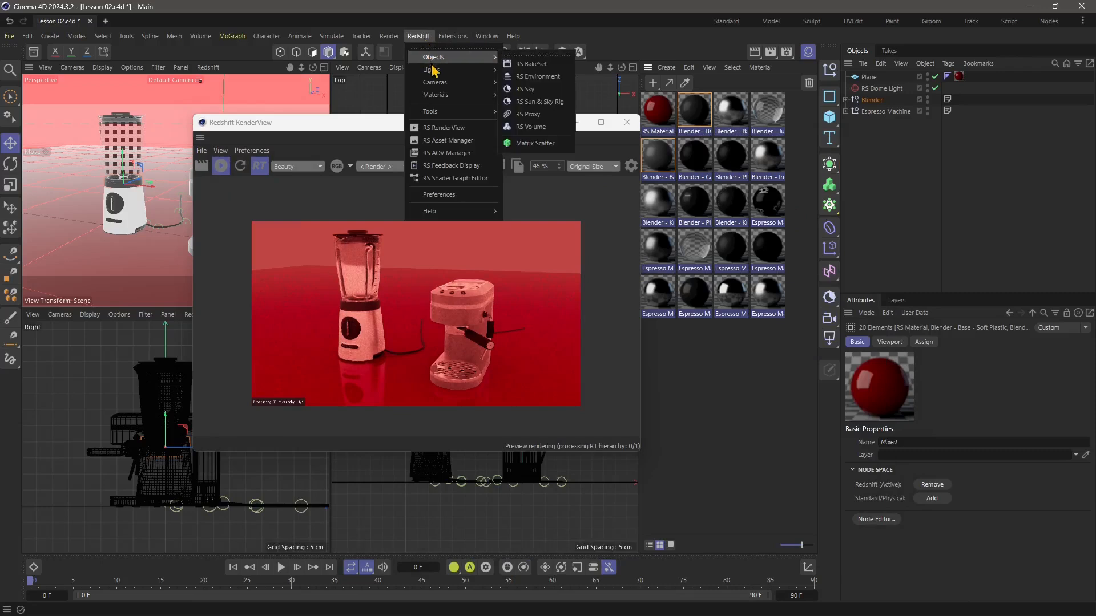
mouse_move(437, 97)
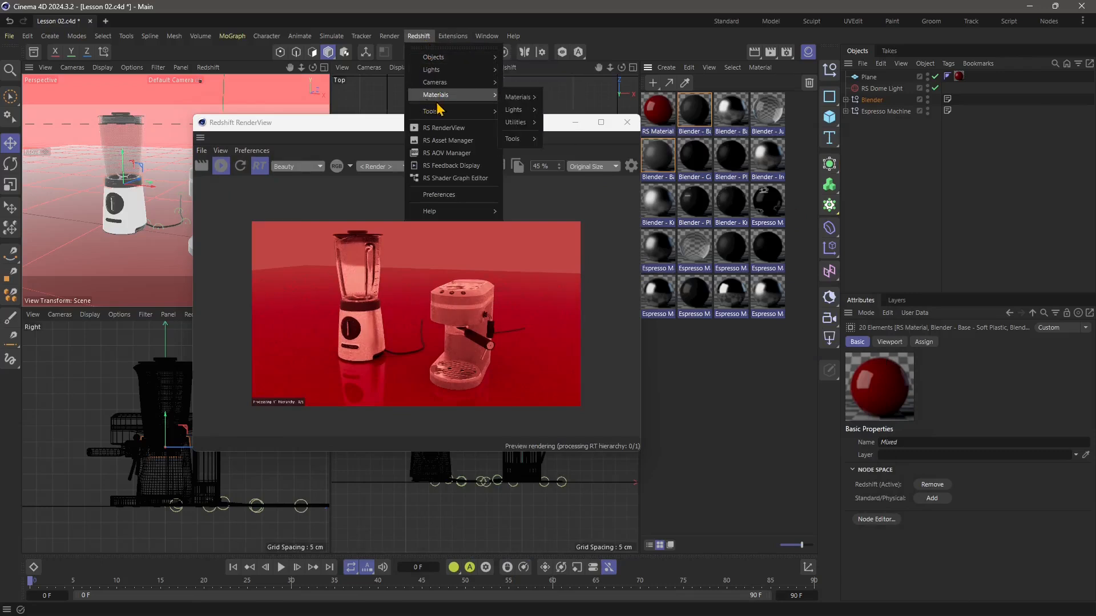
mouse_move(520, 127)
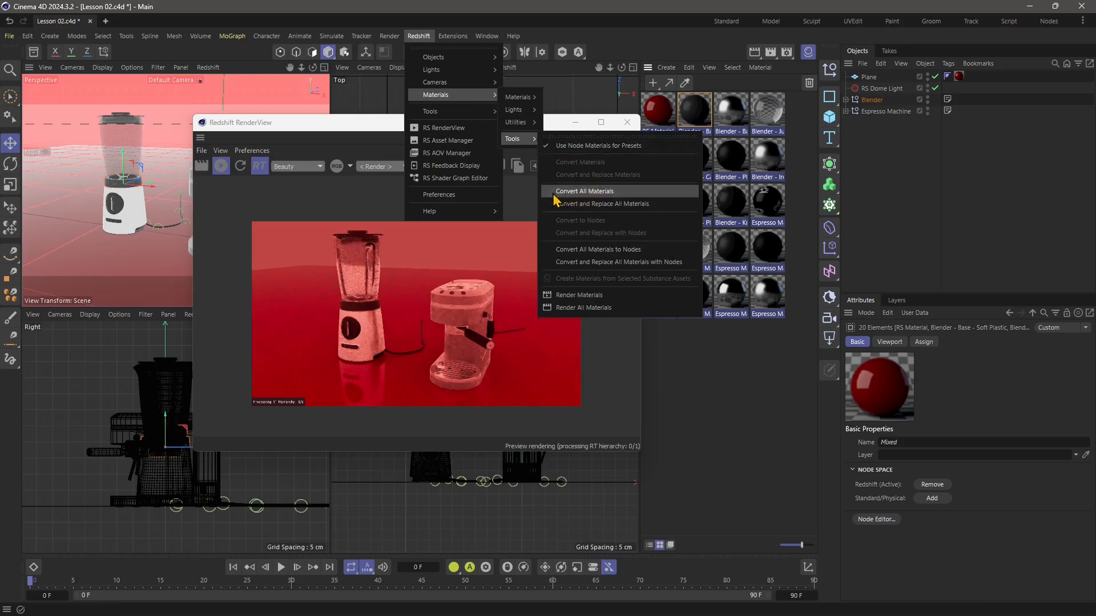
left_click(594, 193)
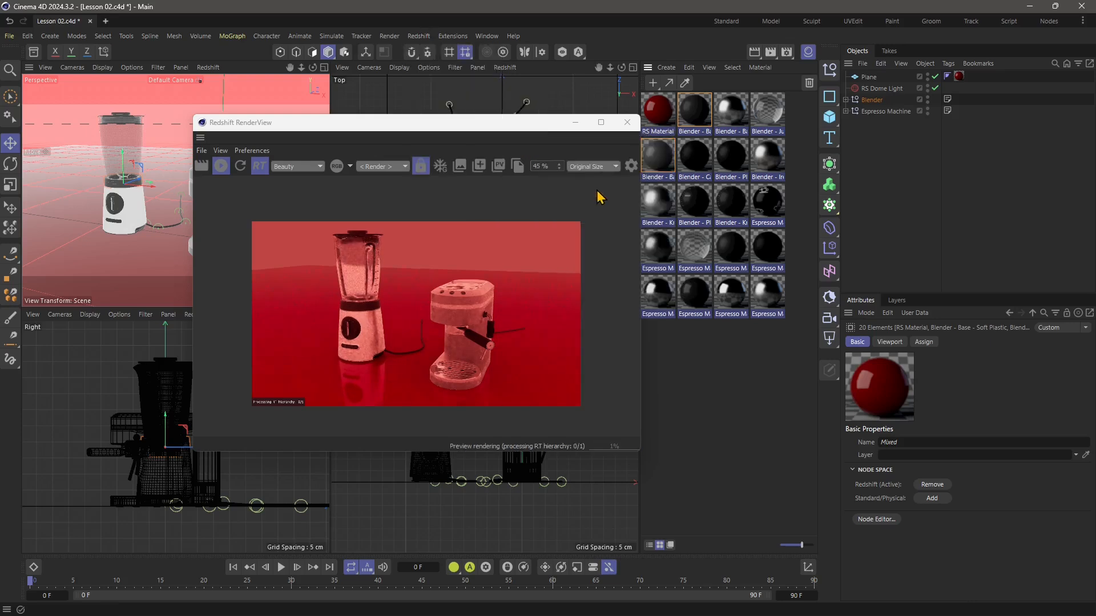
Run Redshift's Convert and Replace All Materials on the scene.
left_click(422, 36)
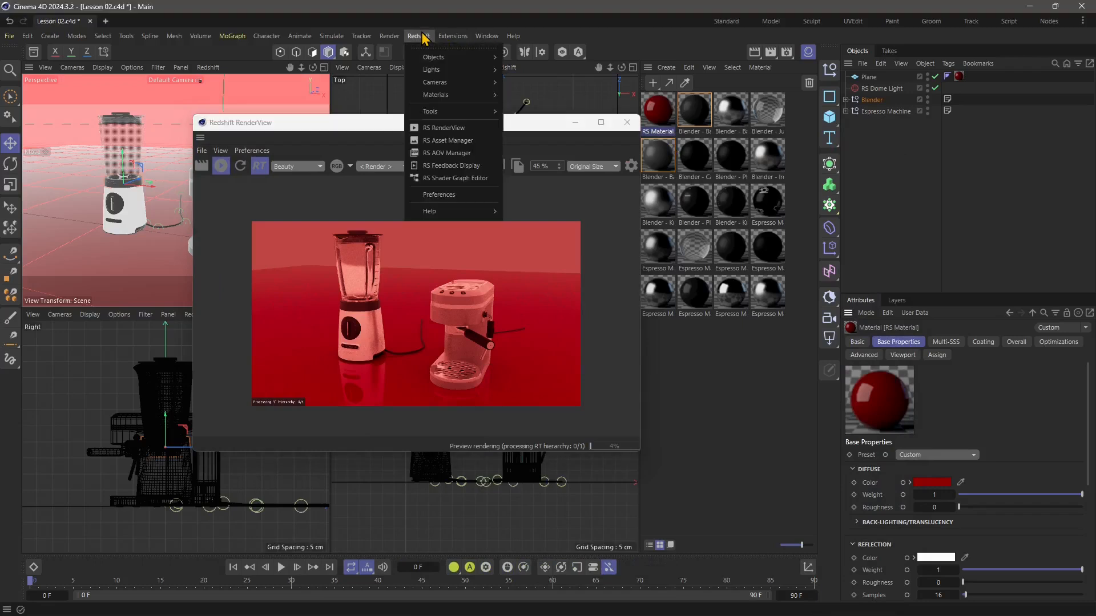
mouse_move(532, 146)
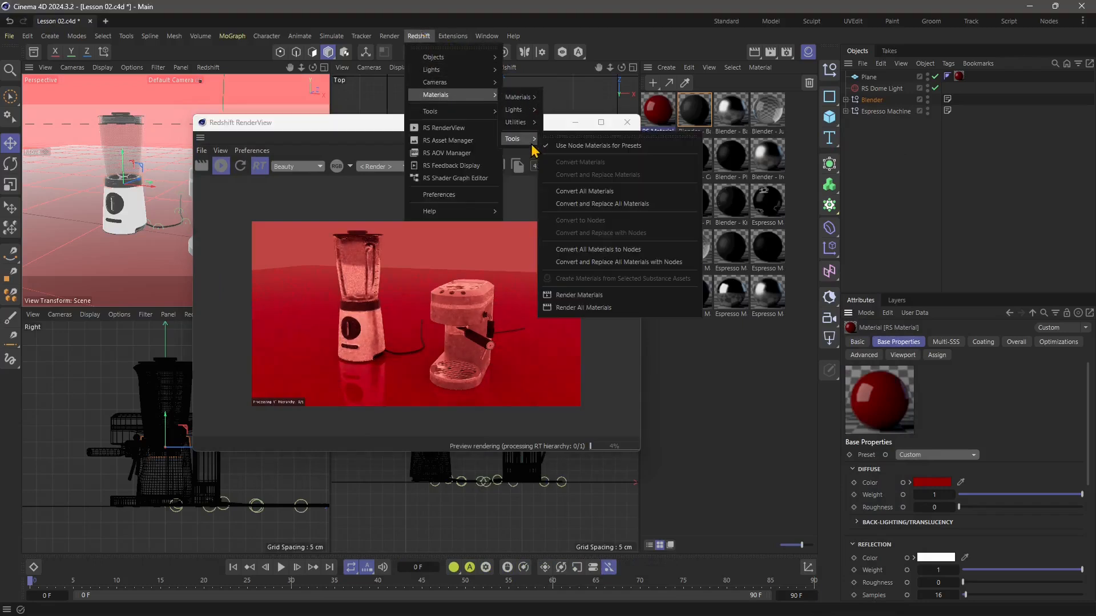
left_click(593, 206)
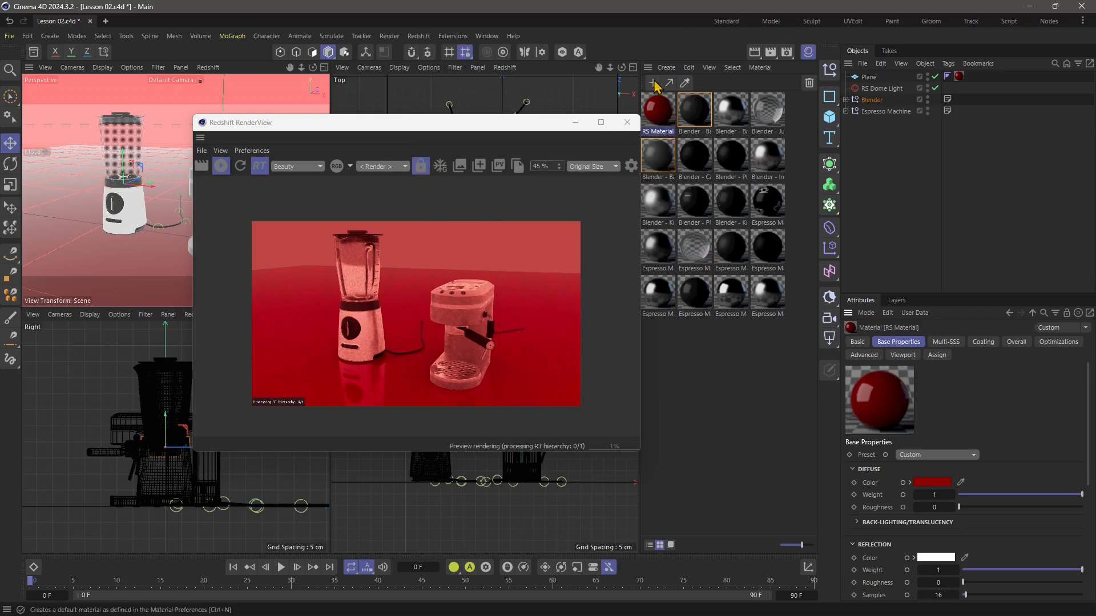
Hide the Material Manager and move the RenderView window so both appliances are uncovered in the perspective view.
left_click(808, 52)
left_click_drag(506, 130, 663, 135)
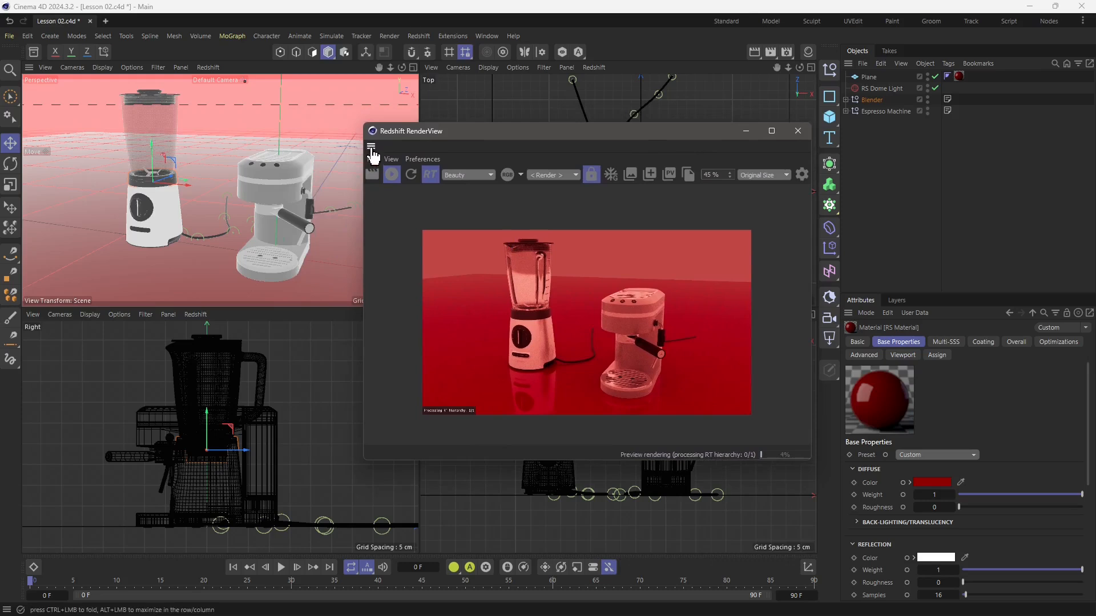
Dock the RenderView window beside the viewports and maximize the perspective view.
left_click_drag(373, 154, 301, 151)
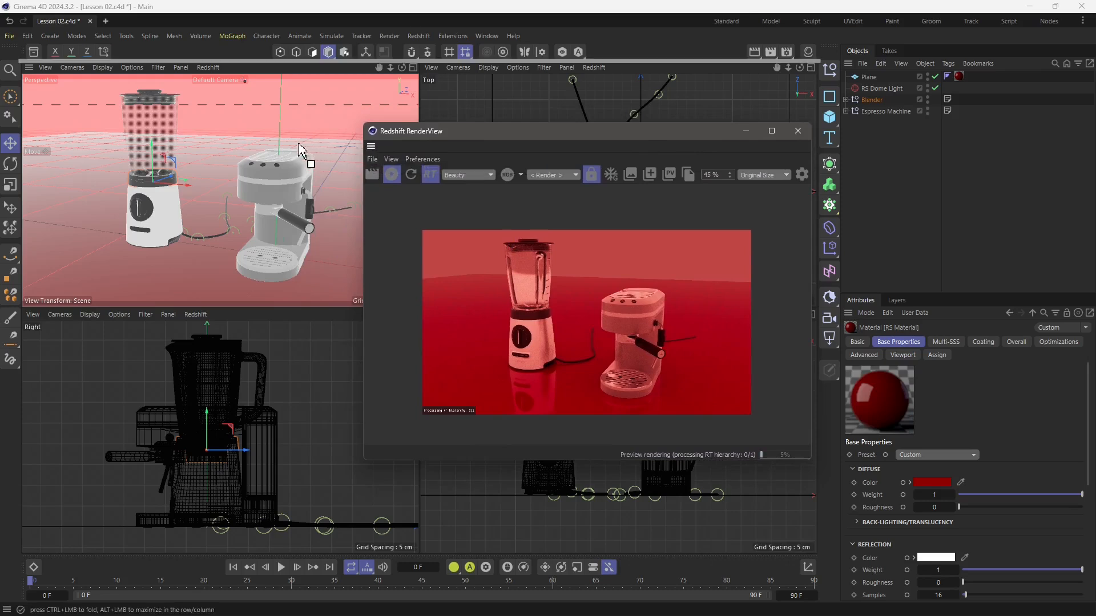
left_click_drag(135, 89, 18, 104)
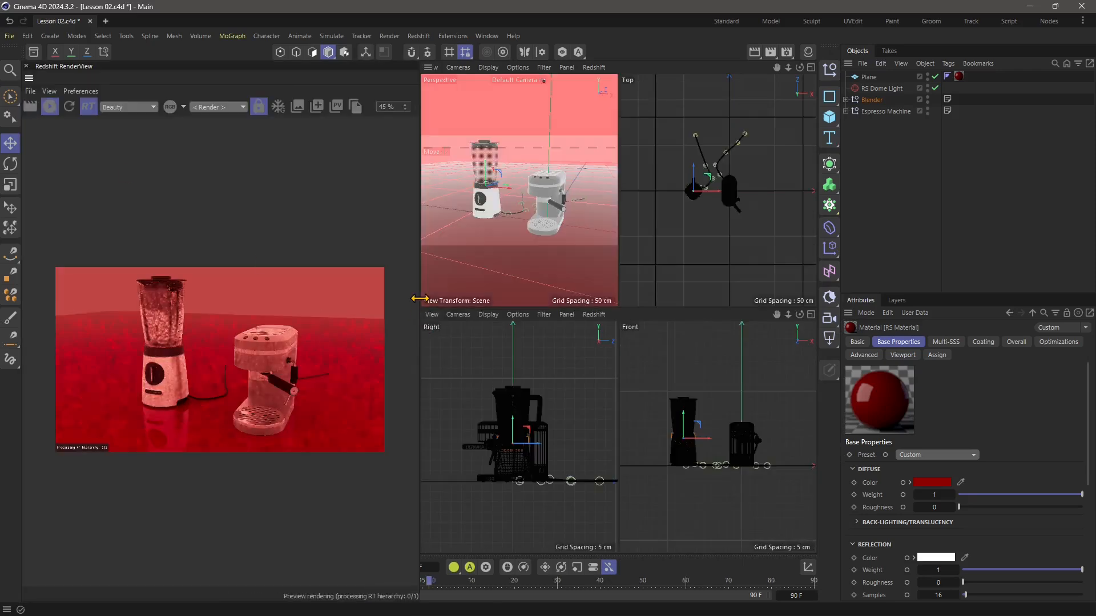
middle_click(585, 245)
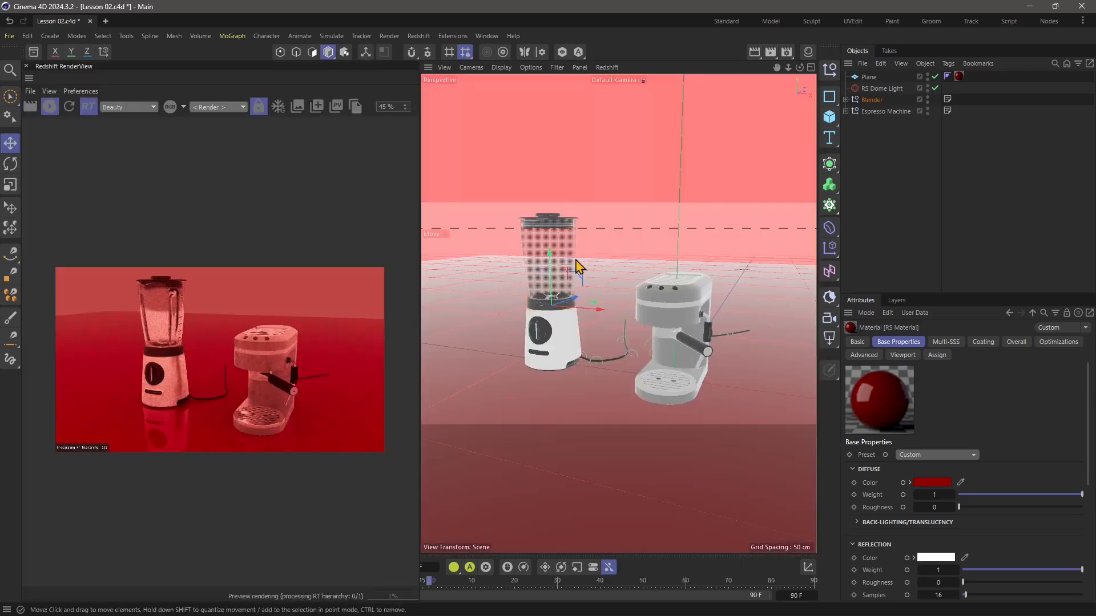
Widen the docked RenderView and reframe the perspective view so both appliances fit in the render at 55% zoom.
scroll(251, 359, "up", 1)
scroll(251, 359, "up", 1)
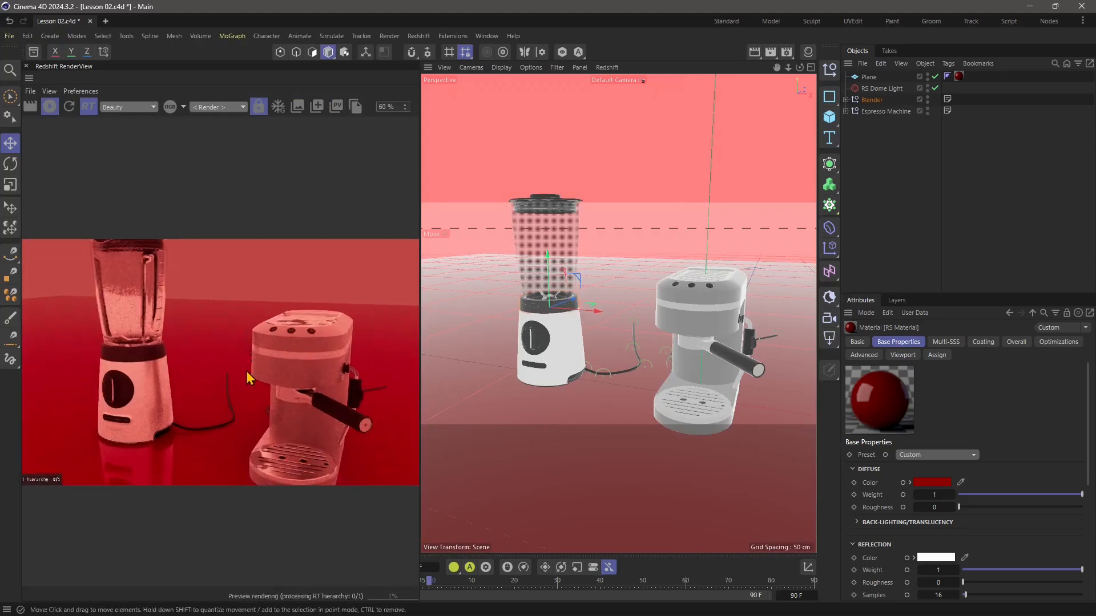
scroll(251, 377, "down", 1)
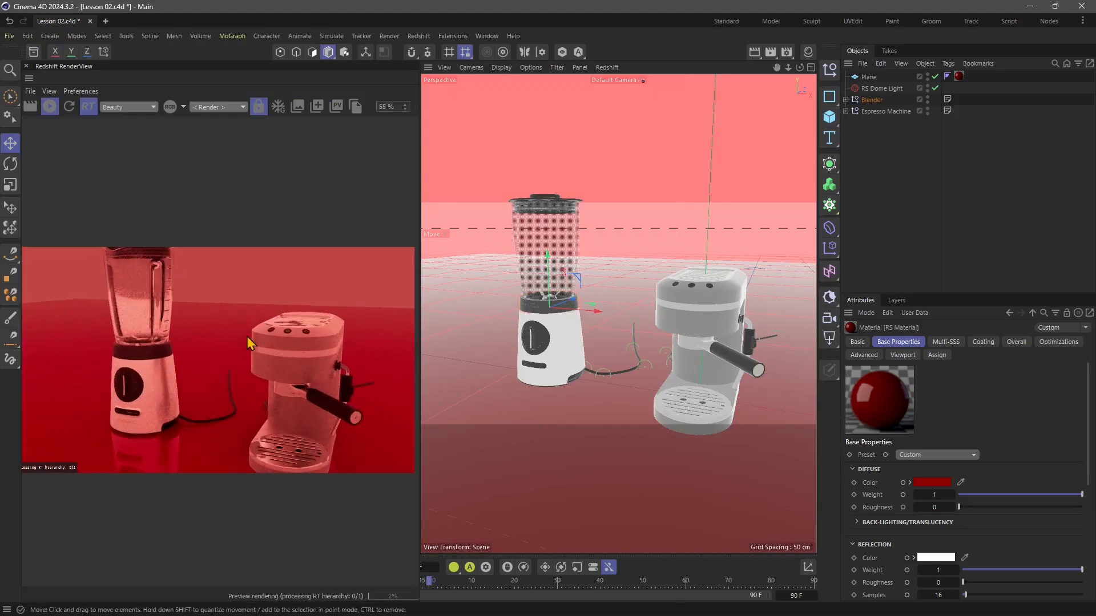
scroll(542, 340, "down", 3)
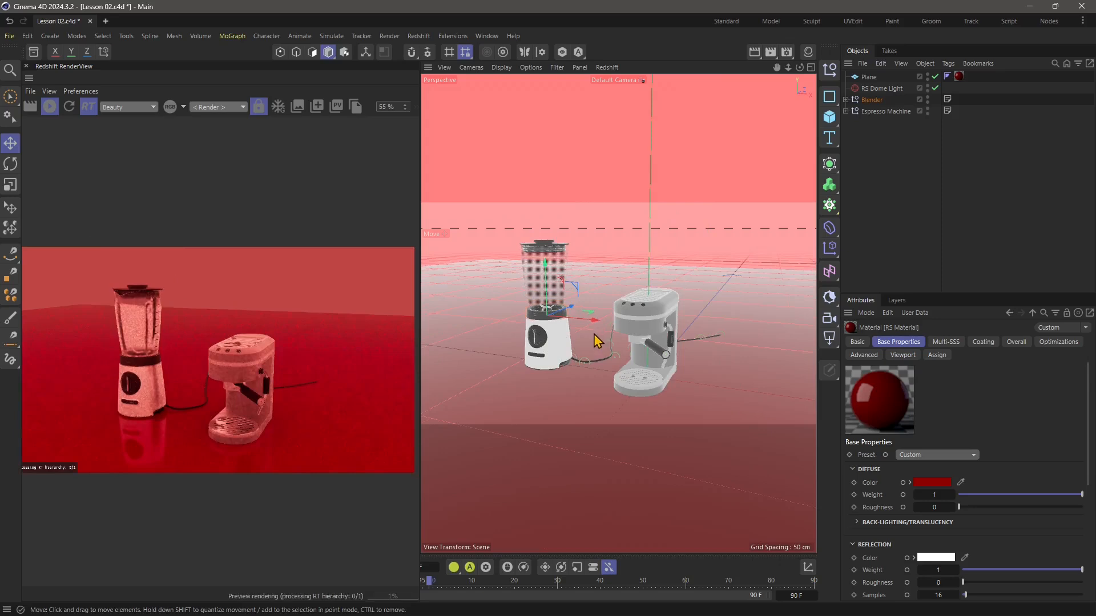
middle_click_drag(587, 370, 632, 358, "alt")
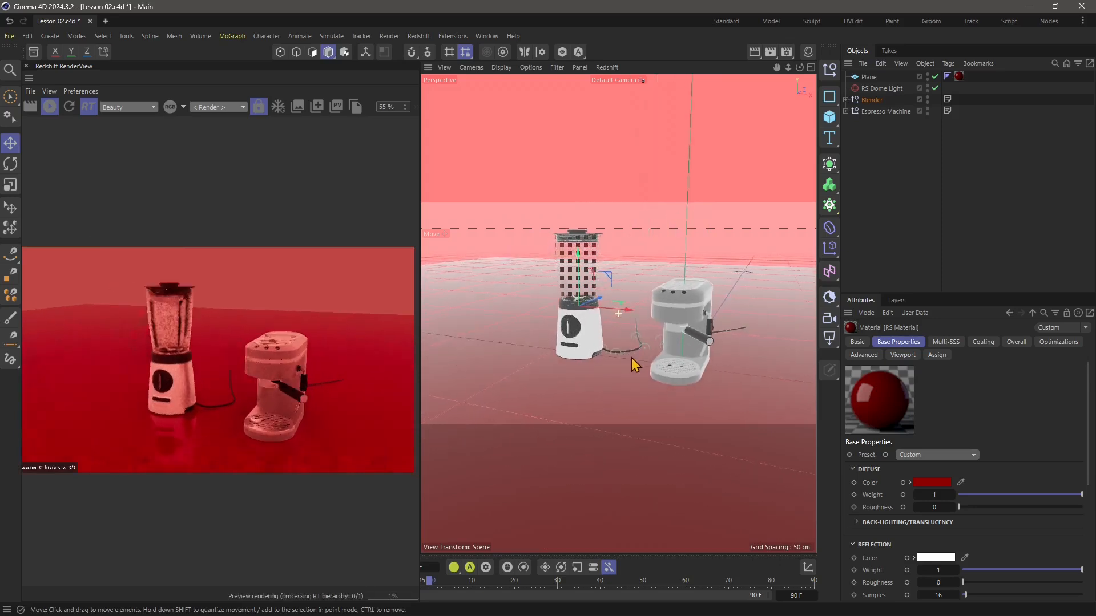
left_click_drag(420, 244, 441, 290)
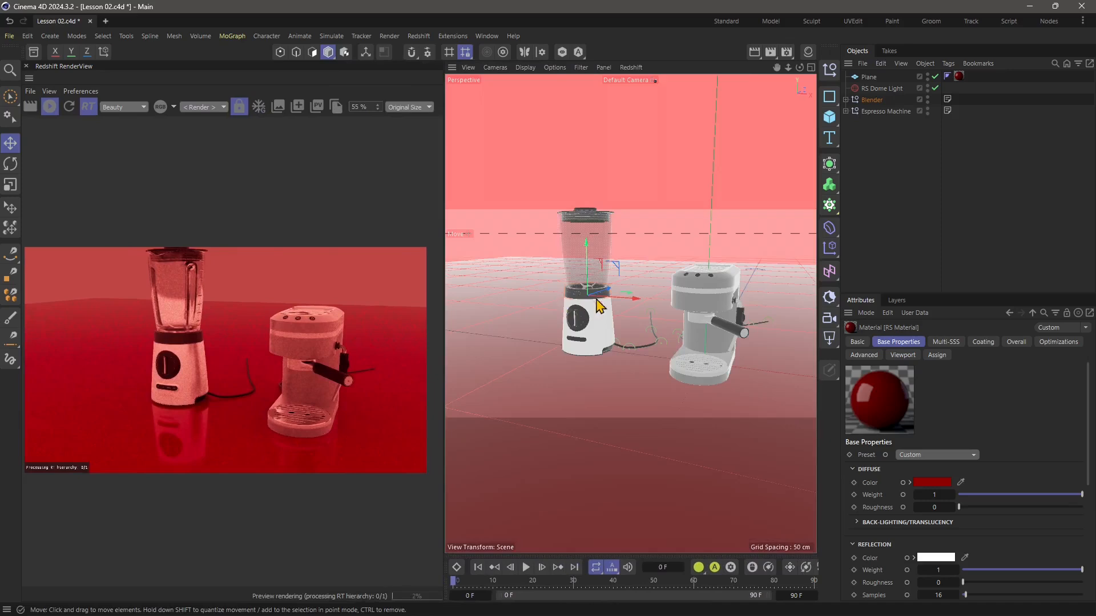
middle_click_drag(635, 308, 618, 315, "alt")
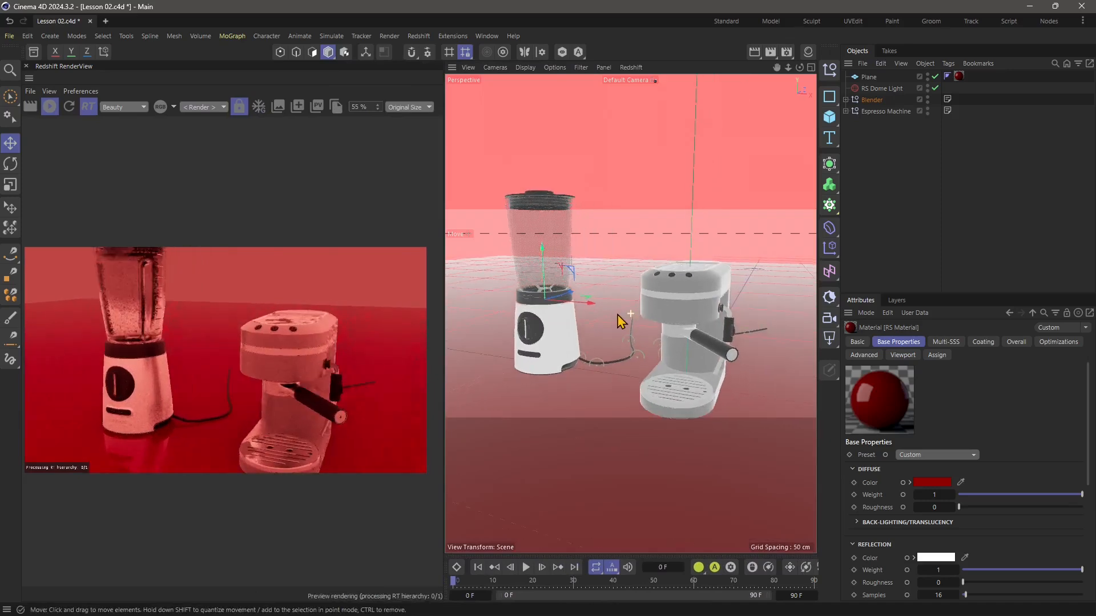
scroll(616, 321, "down", 3)
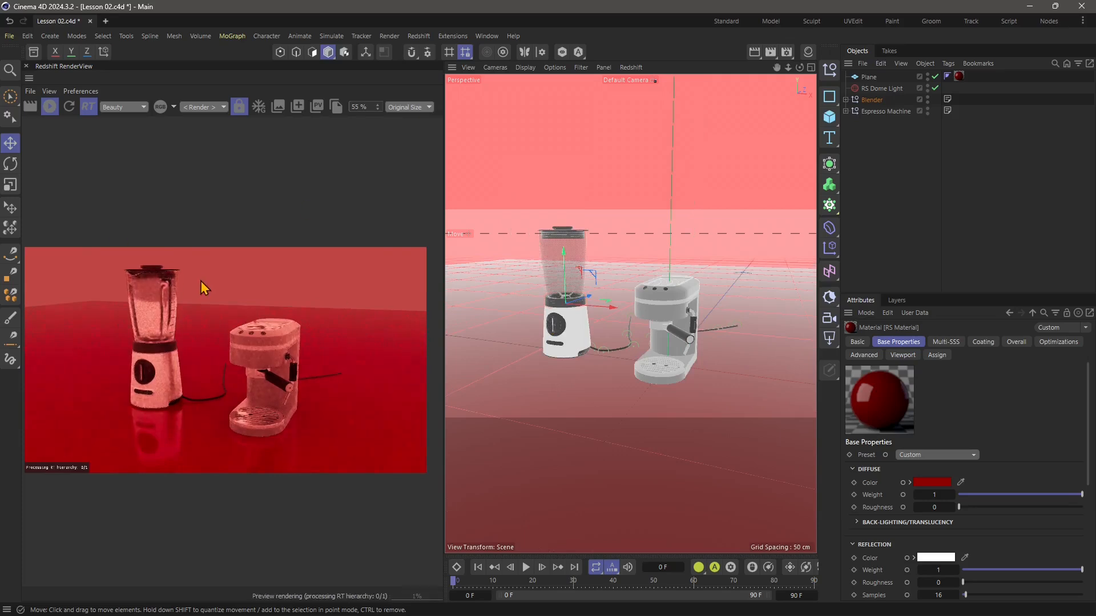
Check the RenderView's RT toggle and render pass choices, keeping RT on and Beauty as the displayed pass.
left_click(84, 110)
left_click(86, 111)
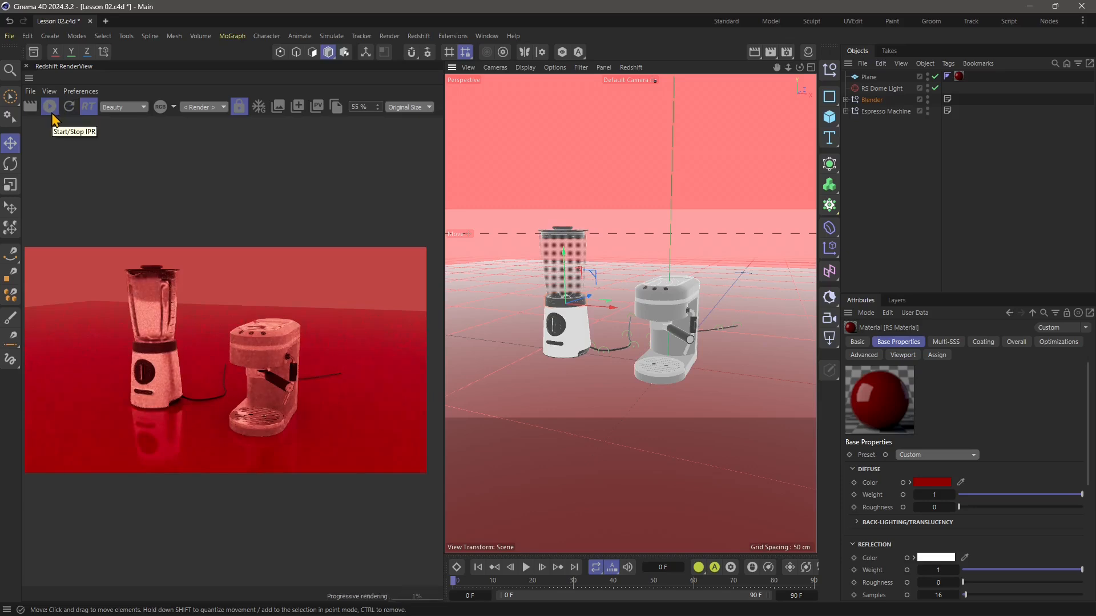
left_click(122, 108)
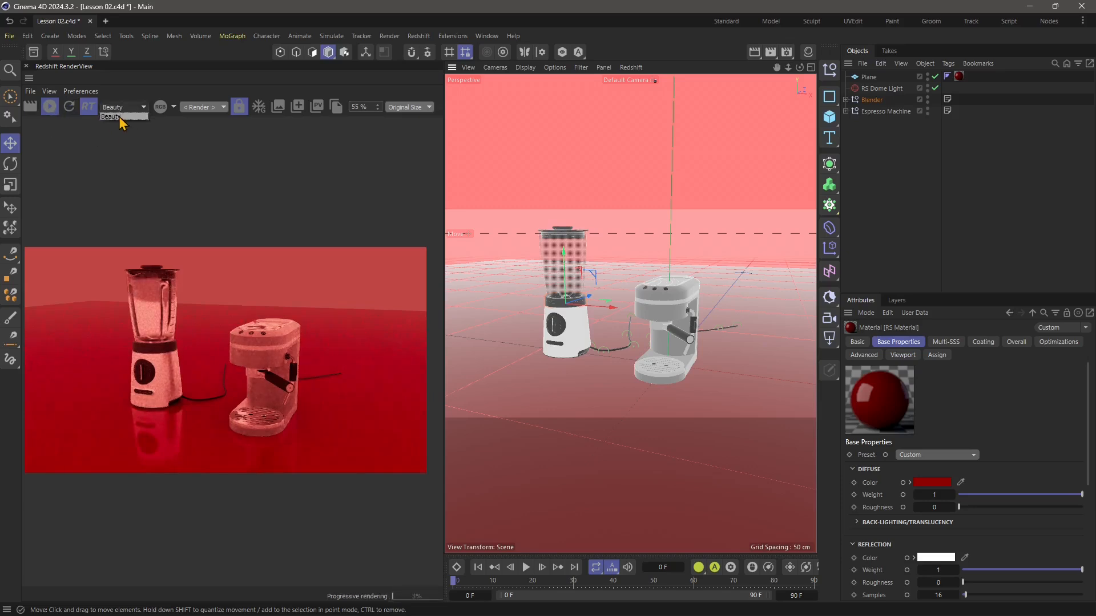
left_click(110, 116)
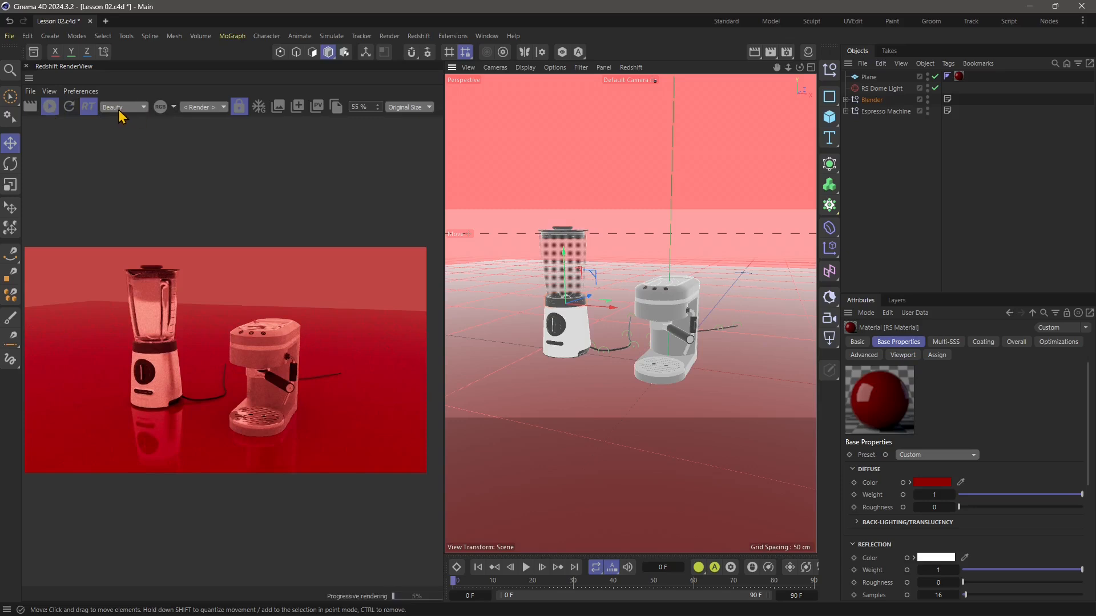
Preview the Red and Alpha channels of the render and return the display to RGB.
left_click(174, 108)
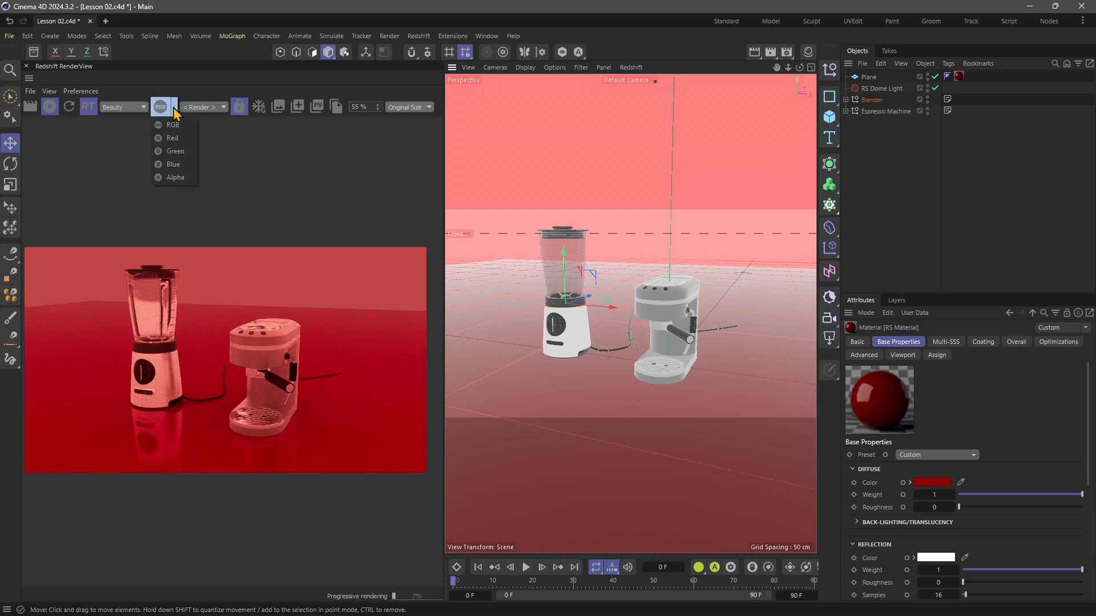
left_click(178, 140)
left_click(171, 109)
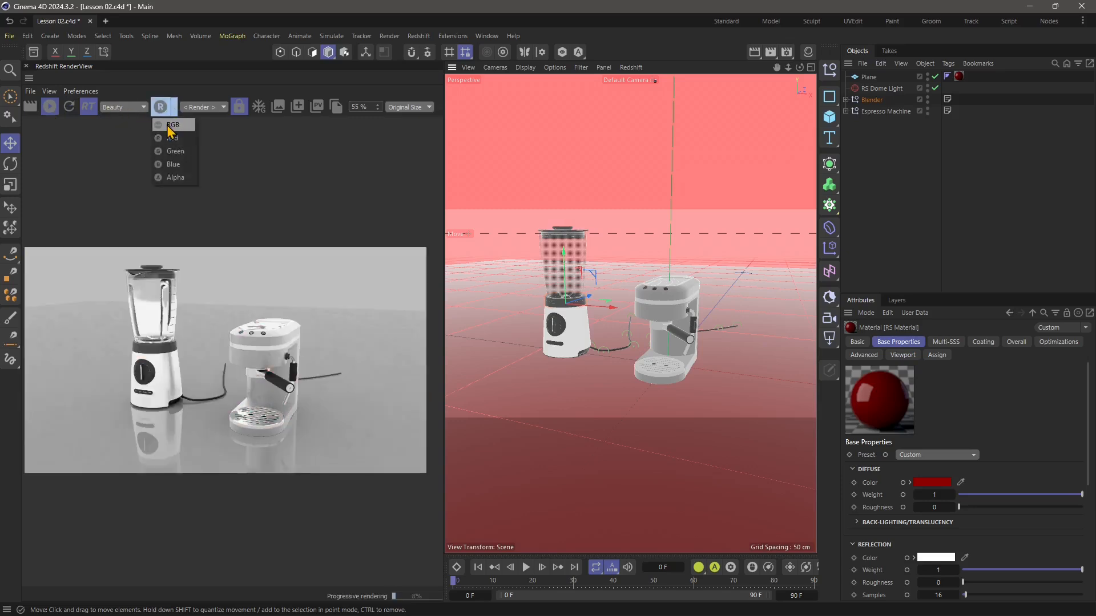
left_click(173, 177)
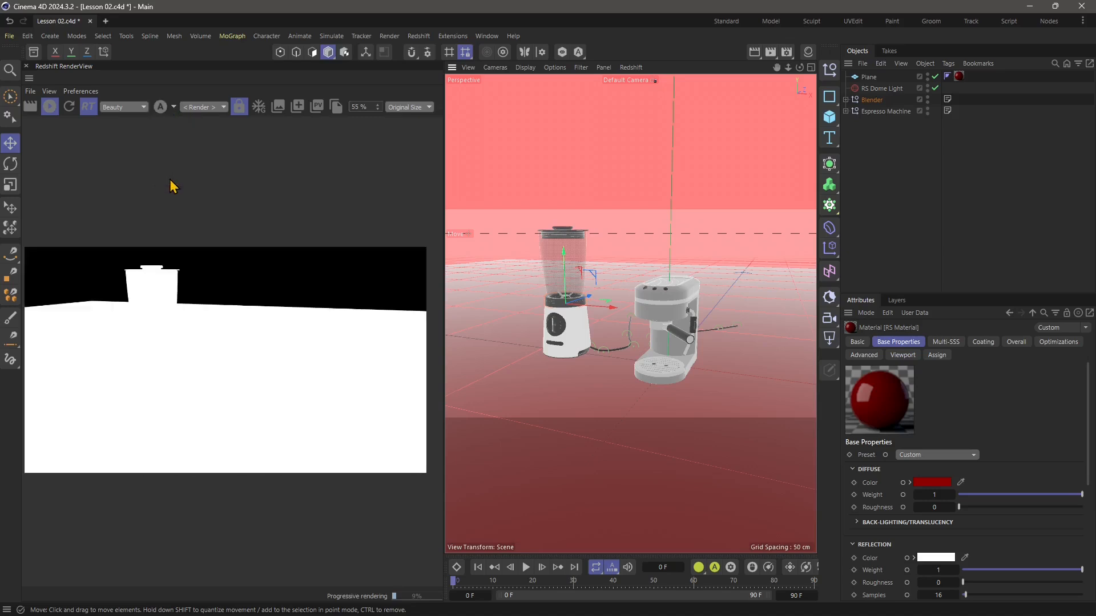
left_click(173, 108)
left_click(174, 128)
Set the RenderView camera to Perspective and show the render snapshots area.
left_click(195, 108)
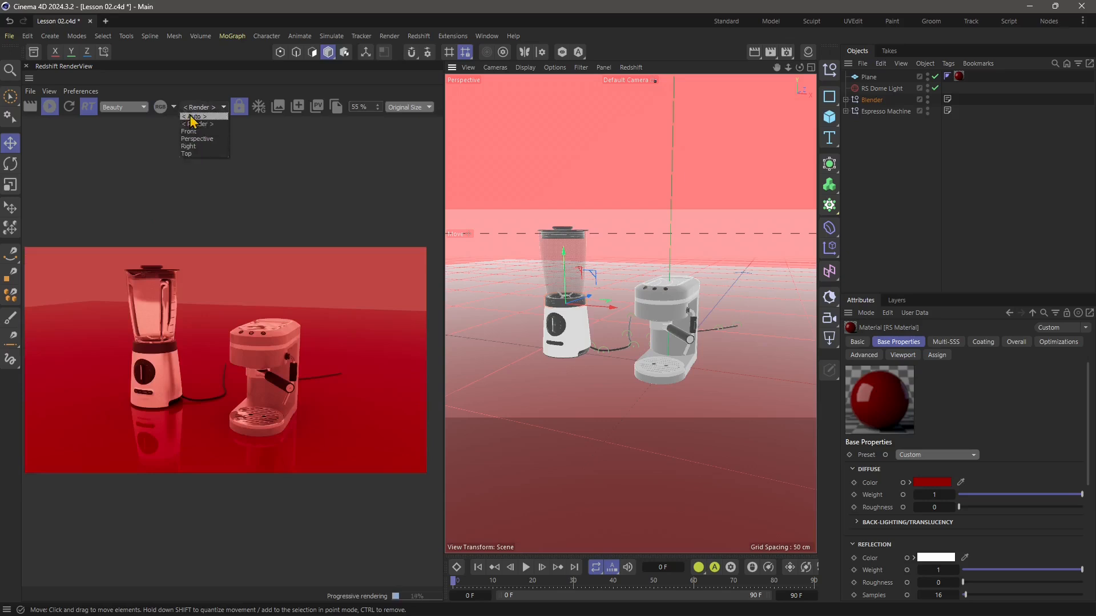
left_click(197, 139)
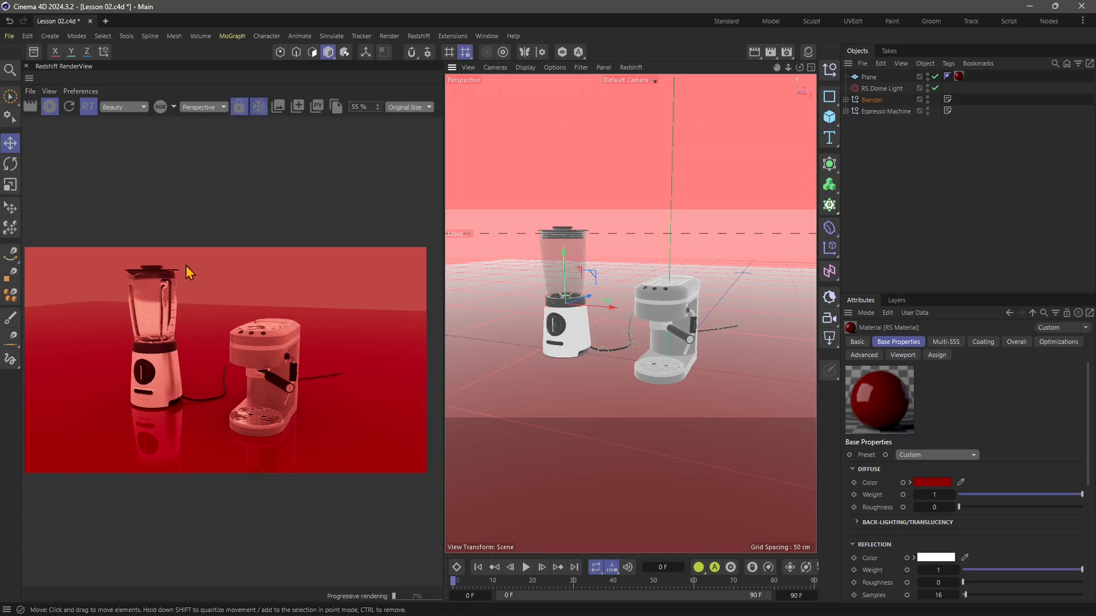
left_click(279, 113)
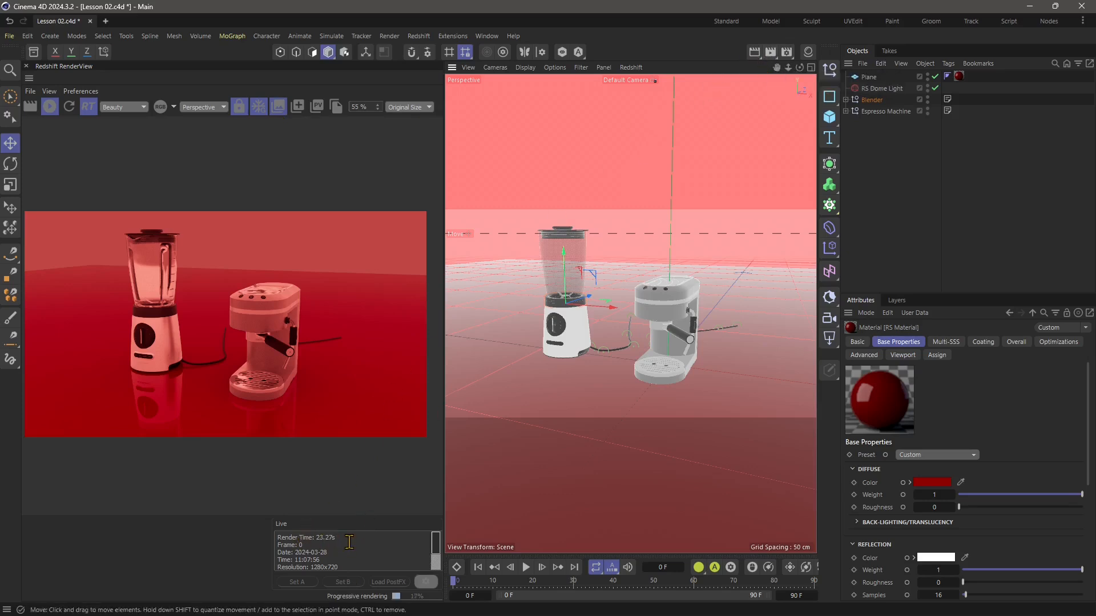
Examine the render time, date and resolution details listed for the live render.
left_click_drag(281, 538, 343, 539)
left_click(346, 536)
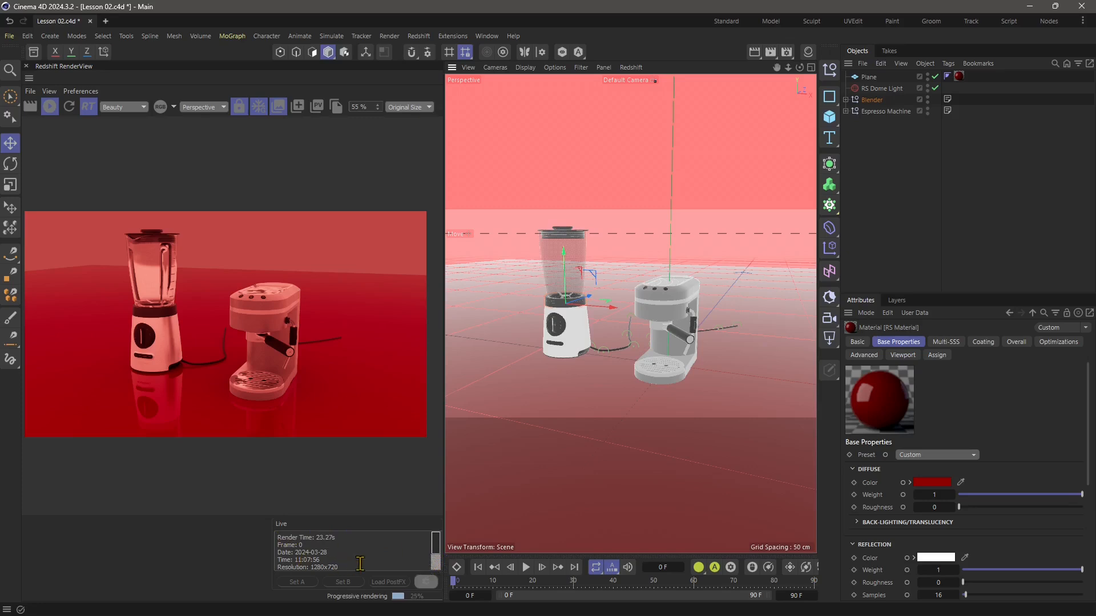
left_click_drag(338, 561, 306, 565)
double_click(316, 564)
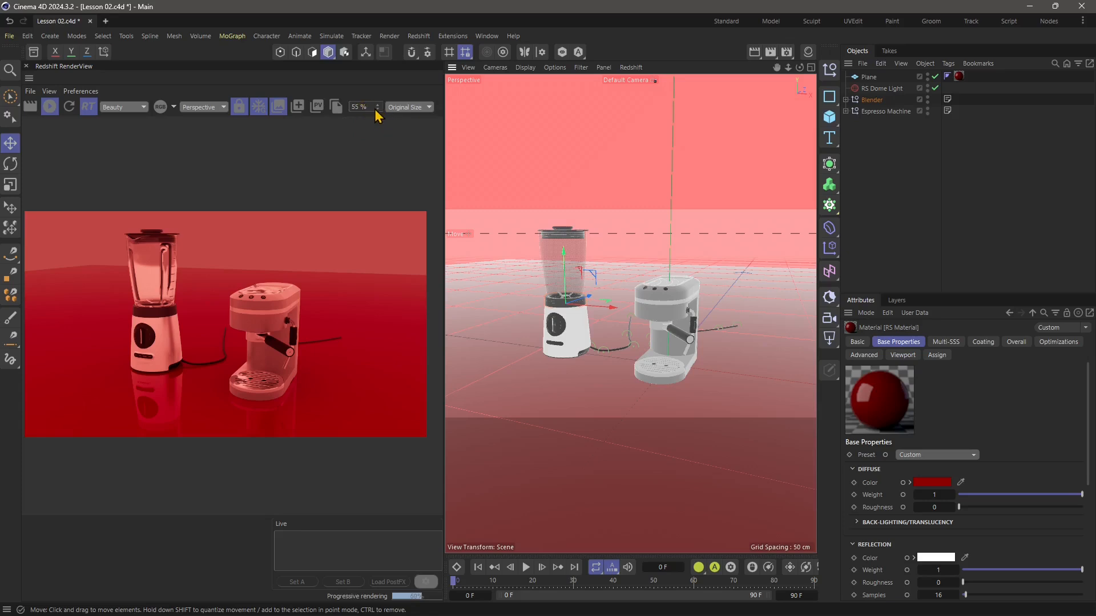
Set the RenderView zoom to 56% and try the Fit Window display scaling.
scroll(376, 109, "down", 8)
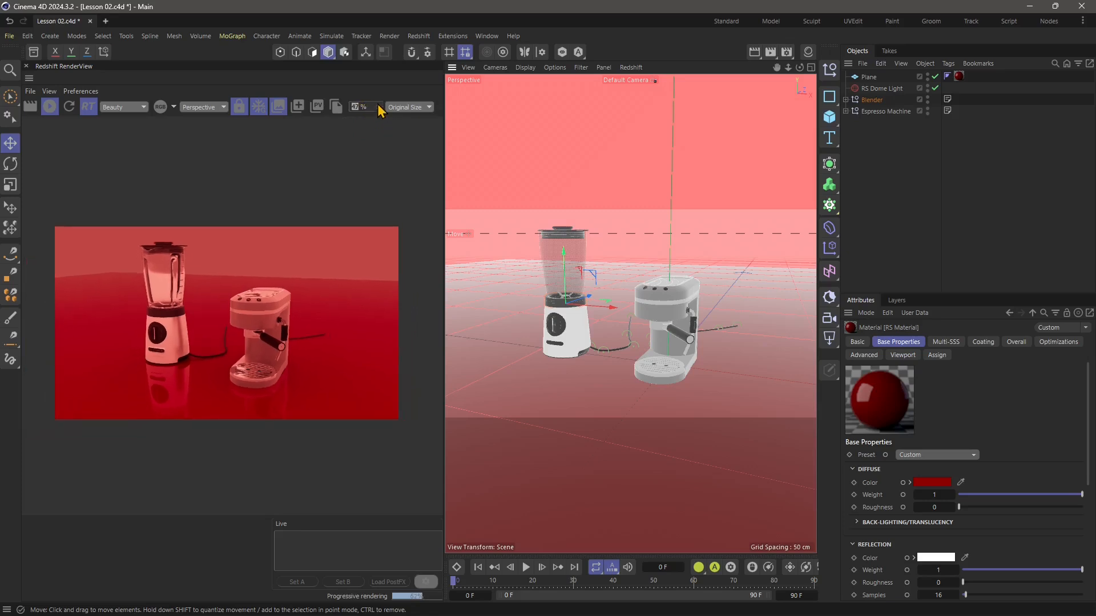
scroll(378, 110, "up", 8)
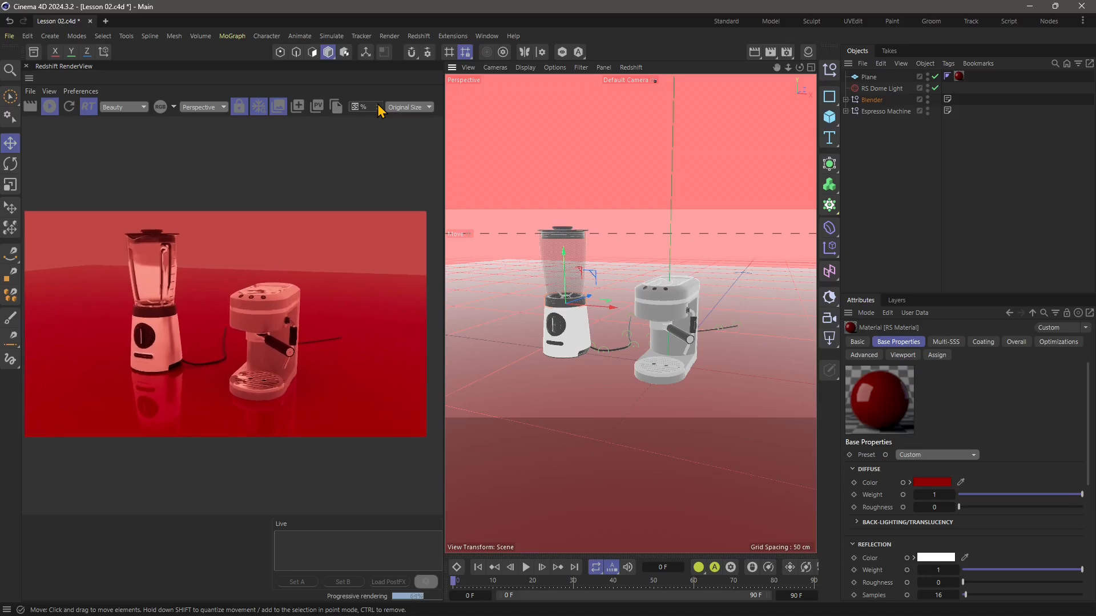
scroll(379, 110, "up", 1)
left_click(407, 107)
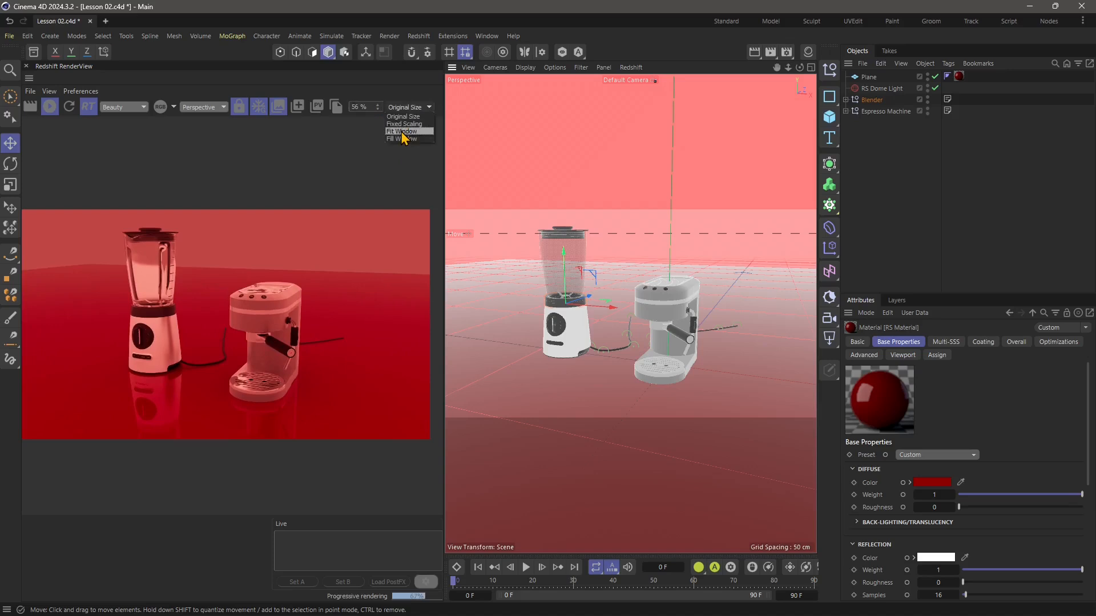
left_click(402, 131)
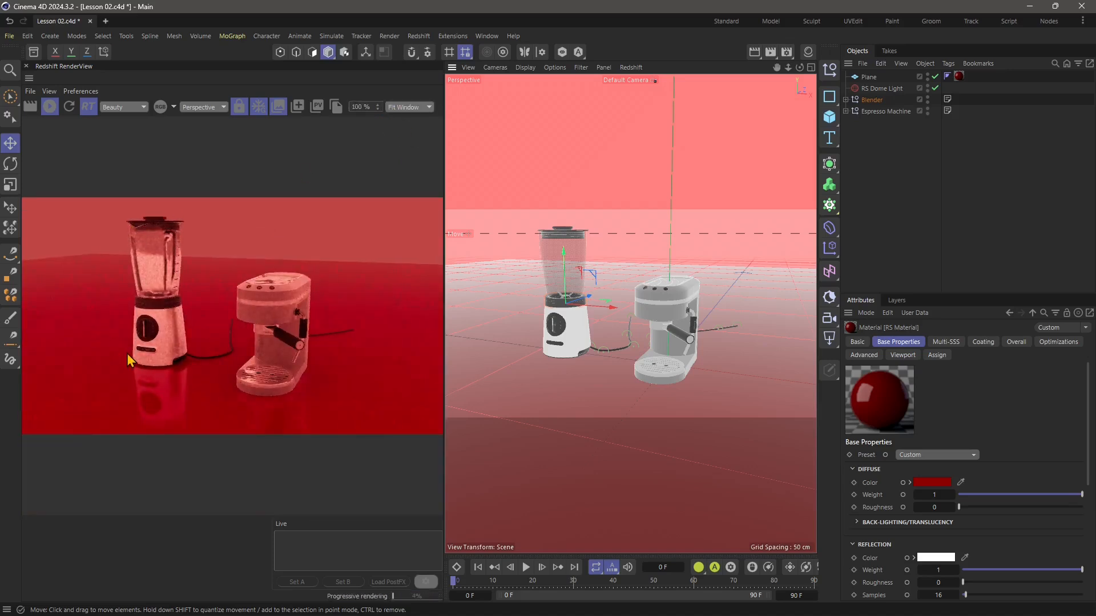
Compare the Fill Window and Original Size scaling in the RenderView and keep Fill Window.
left_click(416, 108)
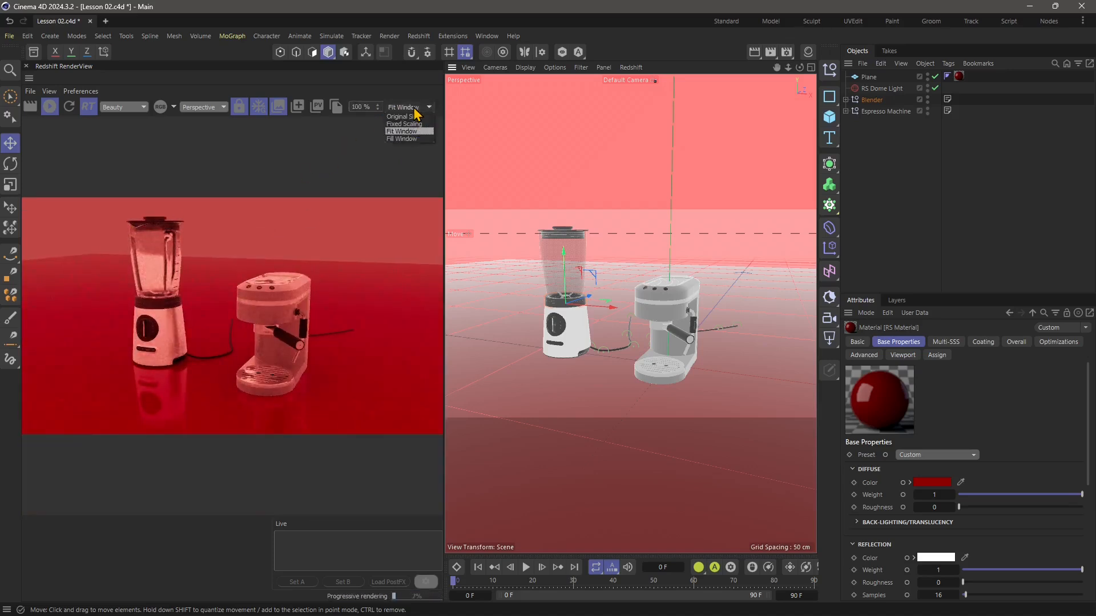
left_click(413, 139)
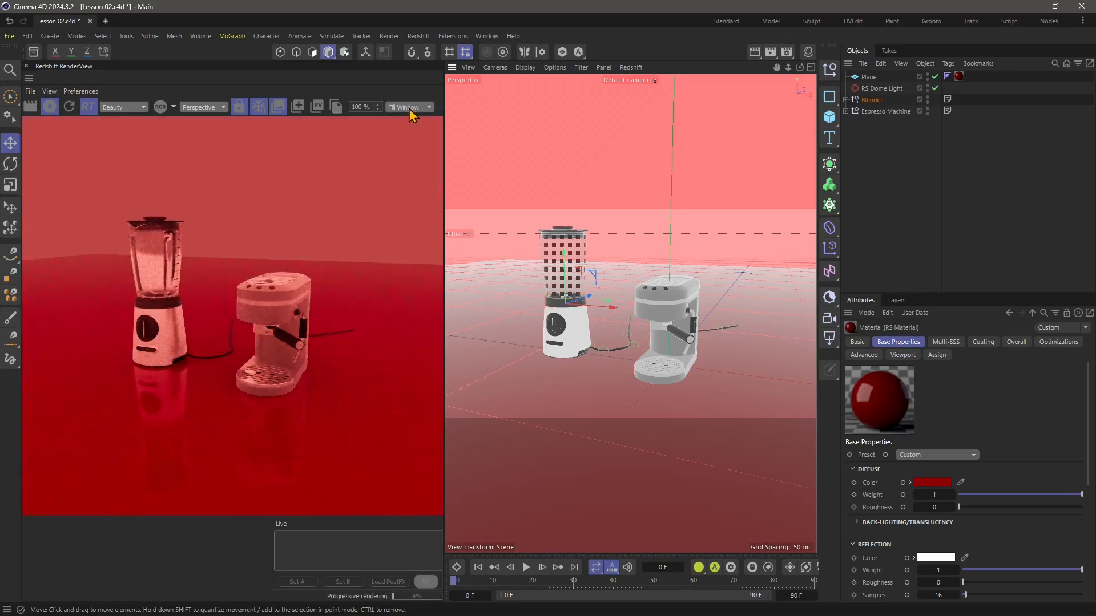
left_click(412, 109)
left_click(406, 116)
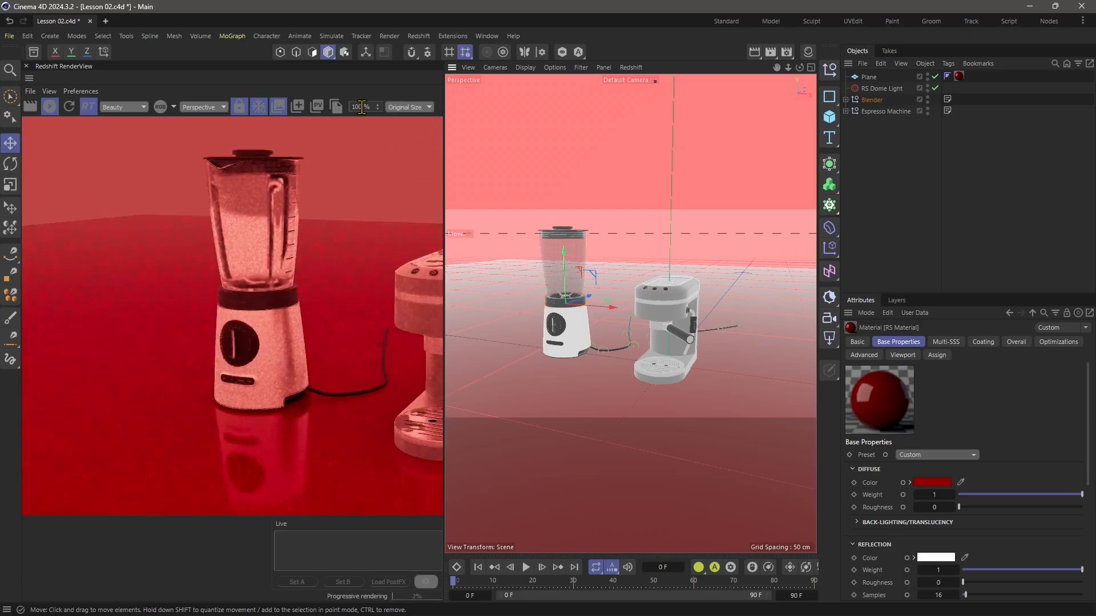
left_click(407, 108)
left_click(414, 139)
Take a snapshot of the current render and name it Test 01.
left_click(298, 109)
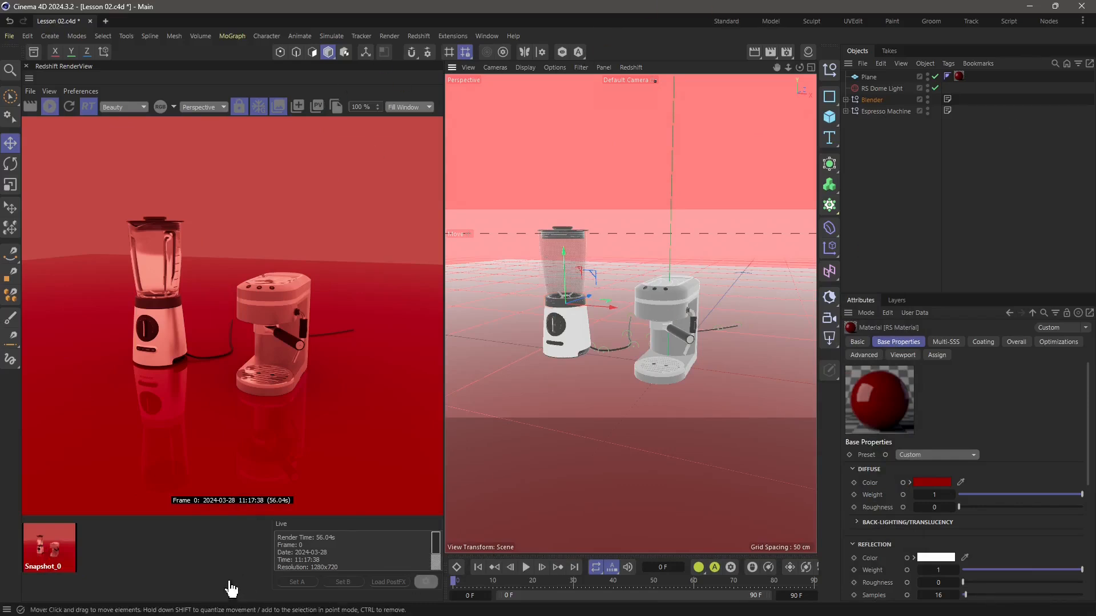
double_click(63, 565)
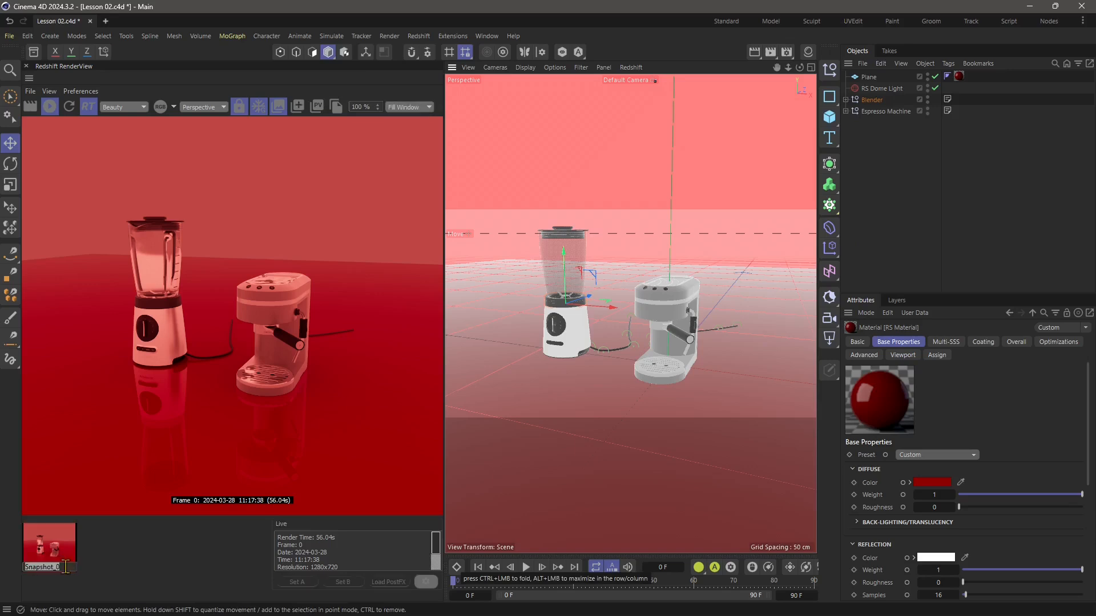
type("Test 01")
key("Return")
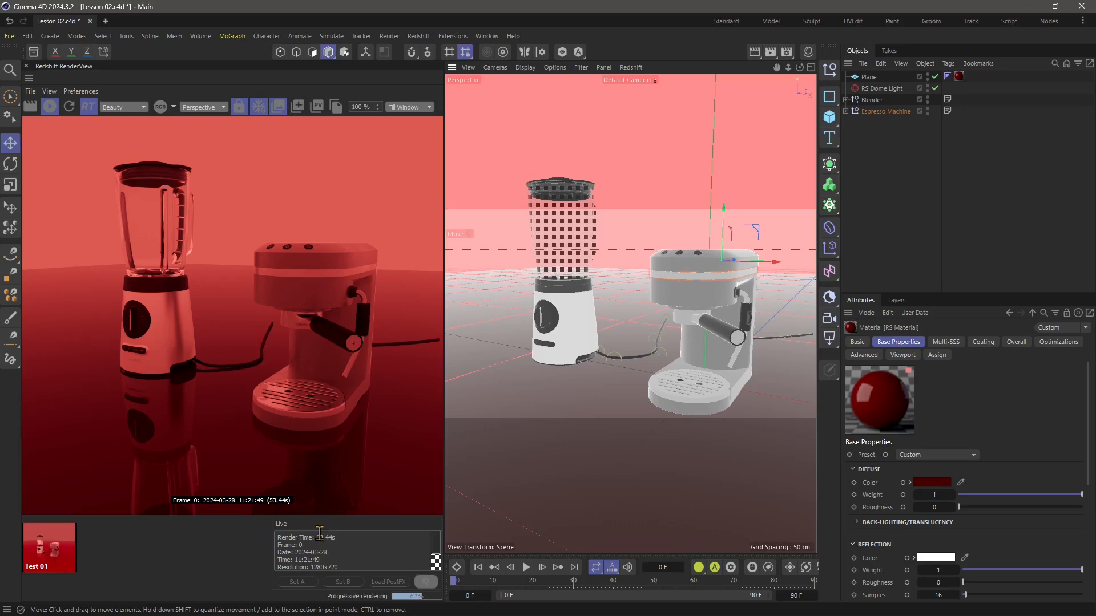
Take a second snapshot of the darker red, closer render and name it Test 02.
left_click(301, 114)
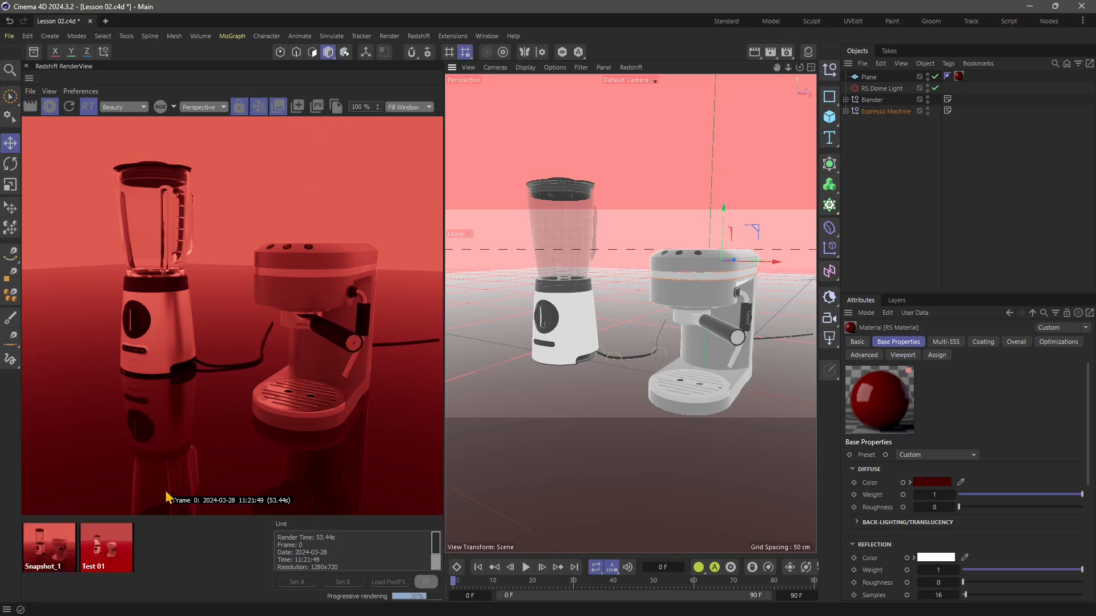
left_click(39, 569)
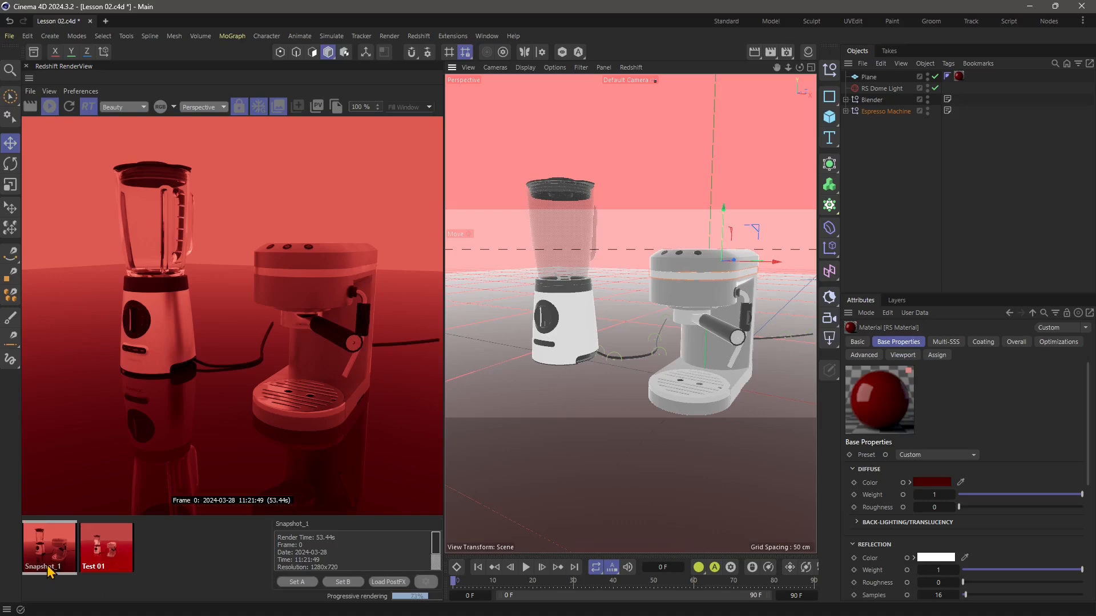
double_click(49, 566)
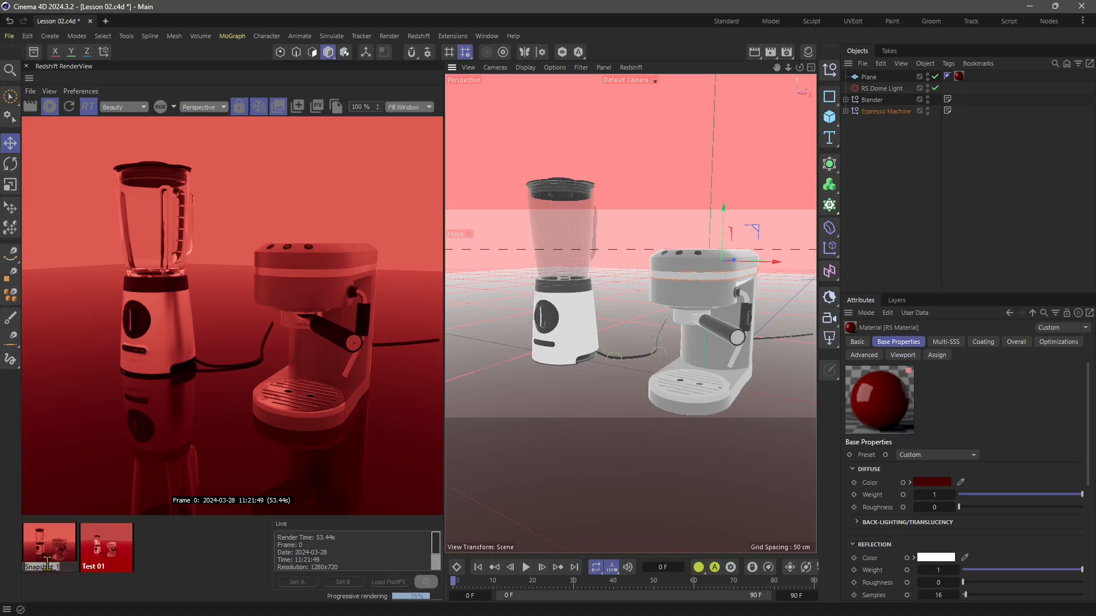
type("TEst 02")
key("Return")
Compare the Test 01 and Test 02 snapshots in the RenderView.
left_click(98, 556)
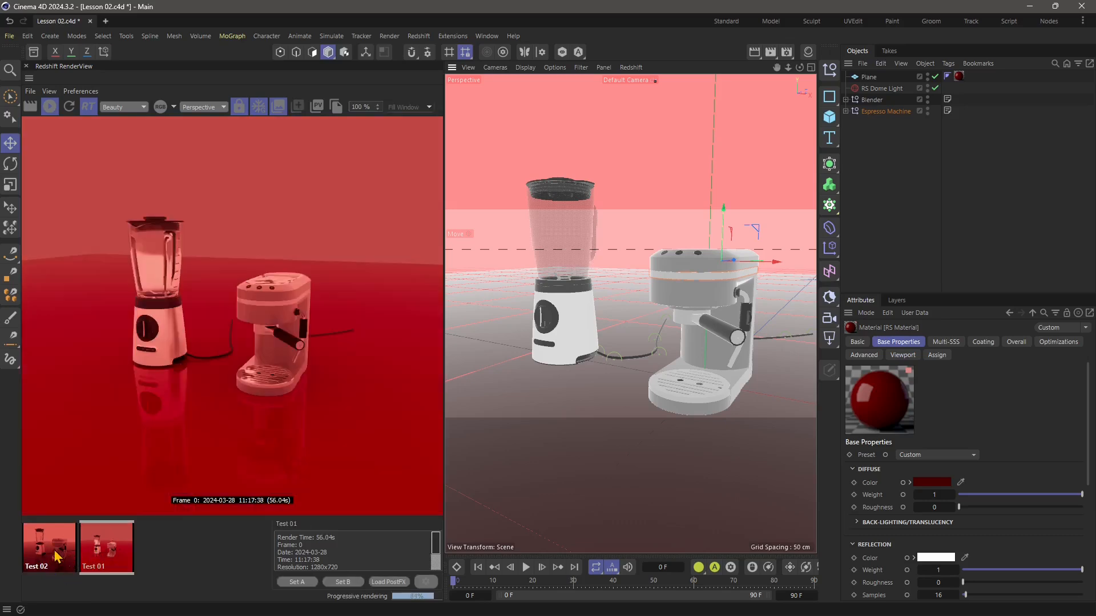
left_click(58, 556)
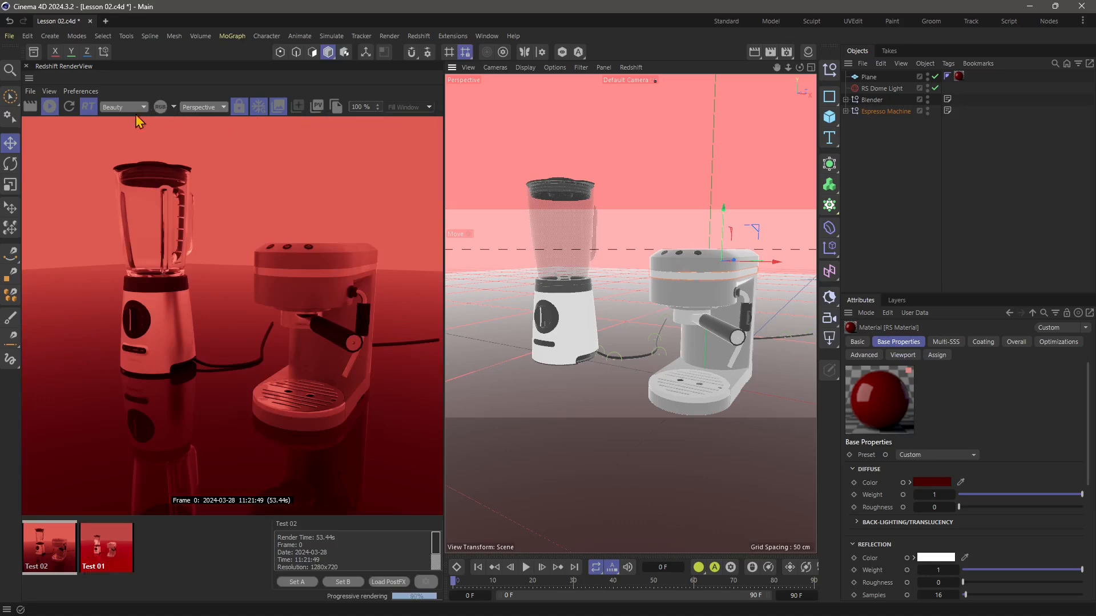
Widen the RenderView, review its Display and Pixel settings with the General group collapsed, and hide the settings again.
left_click_drag(446, 148, 555, 154)
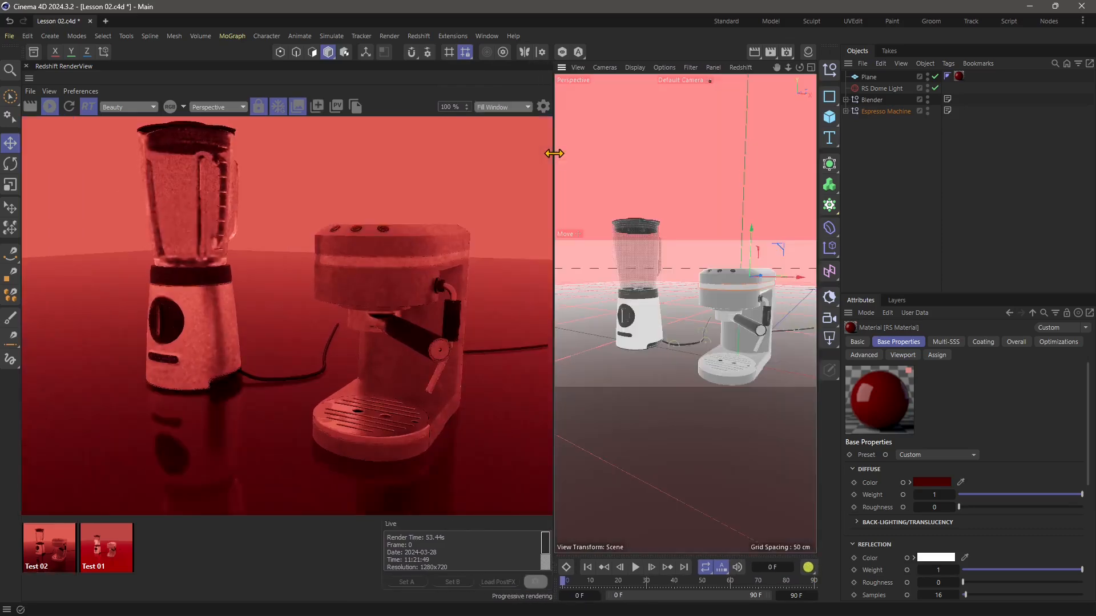
left_click(543, 107)
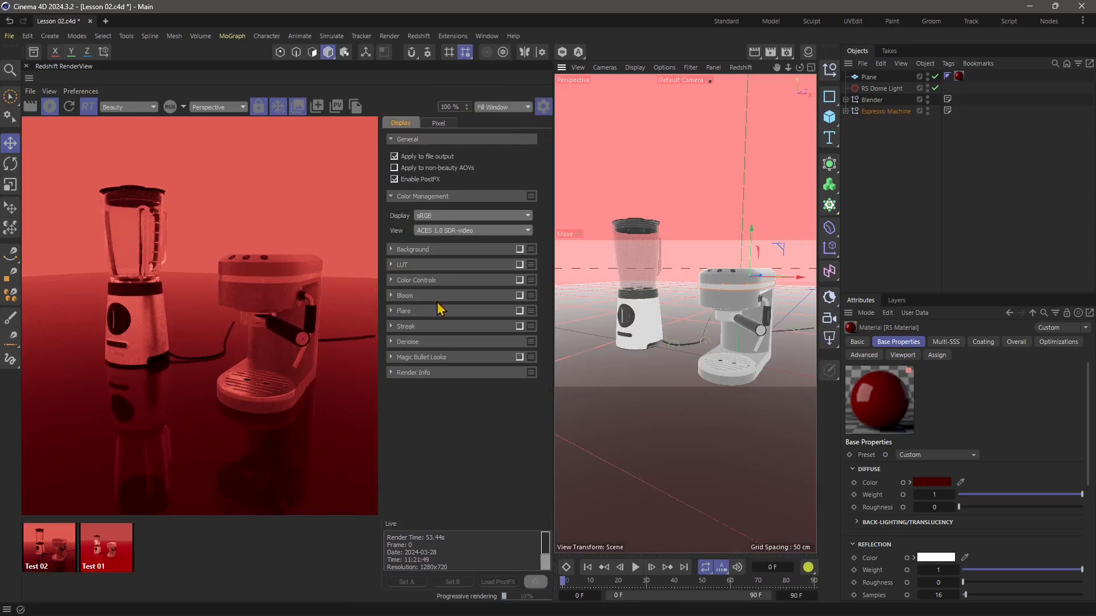
left_click(392, 140)
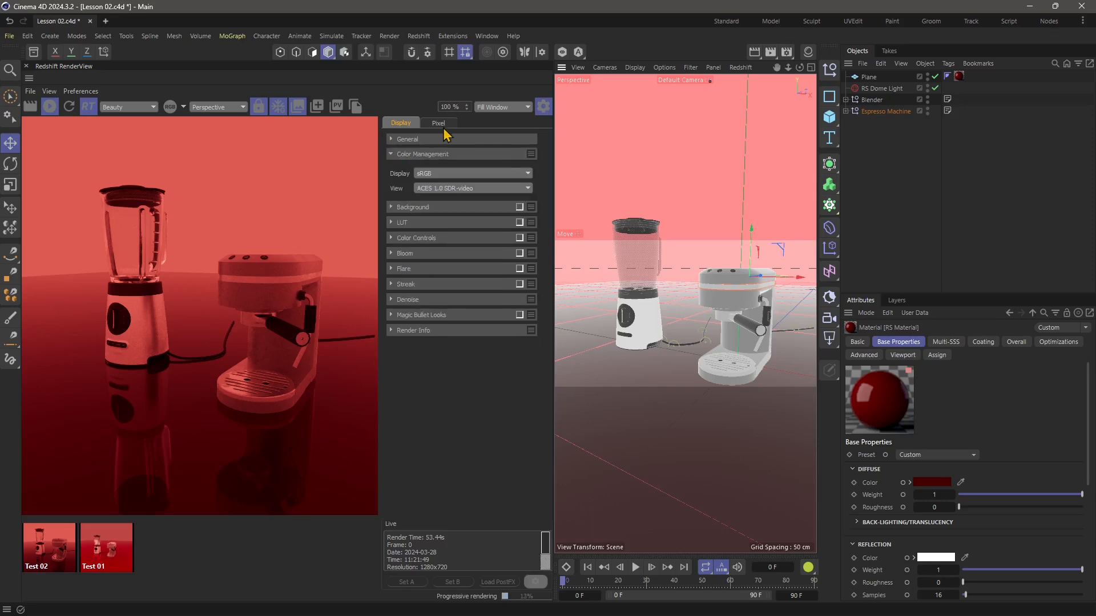
left_click(440, 123)
left_click(543, 106)
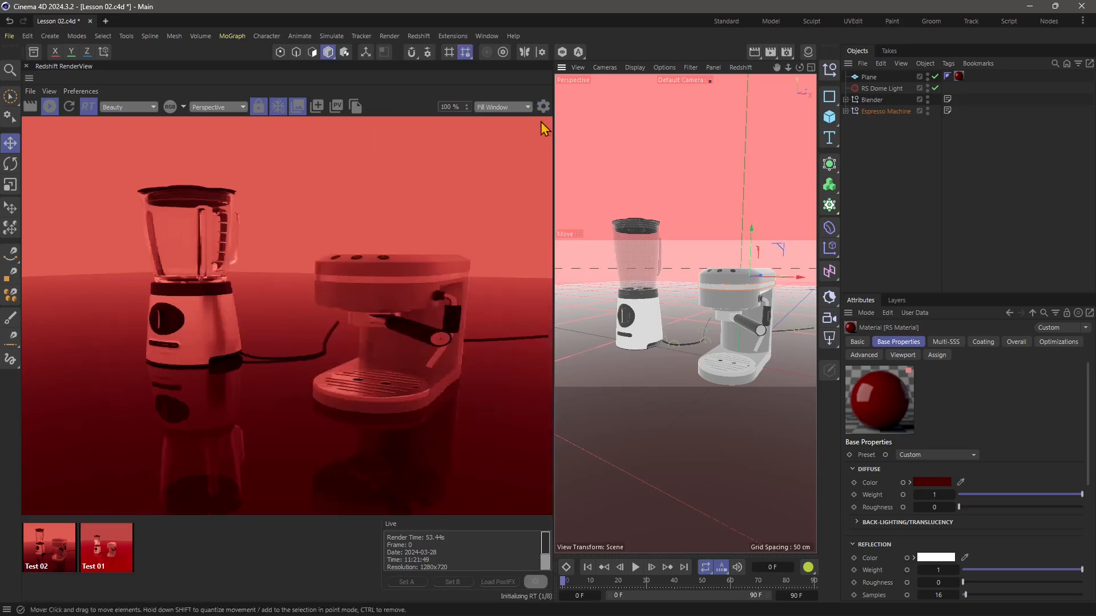
Turn off RT mode in the RenderView, switch to bucket rendering, and restart the interactive render.
left_click(88, 108)
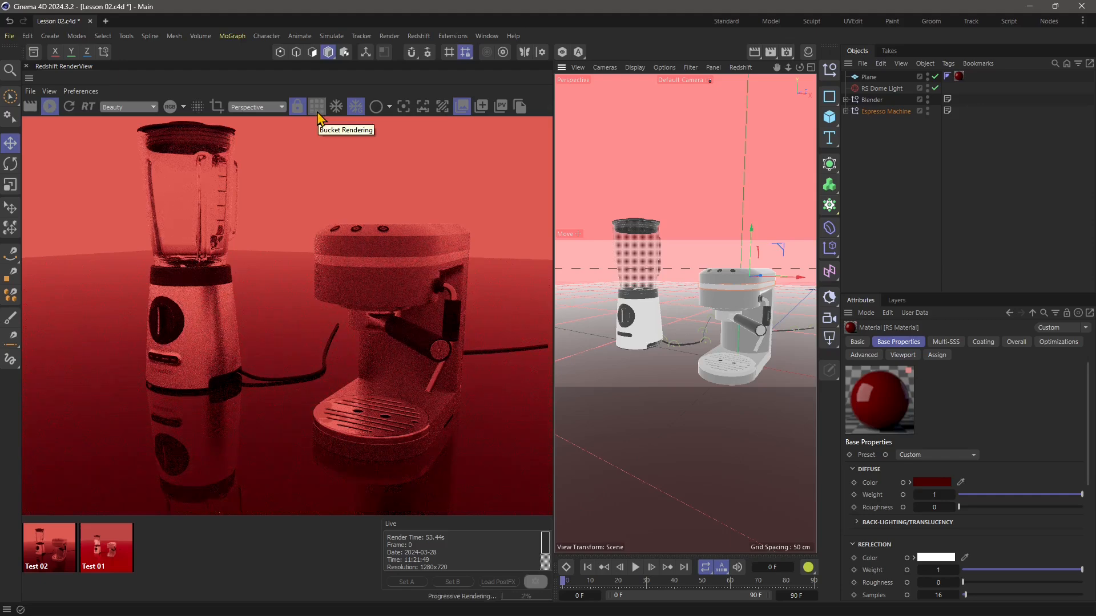
left_click(317, 111)
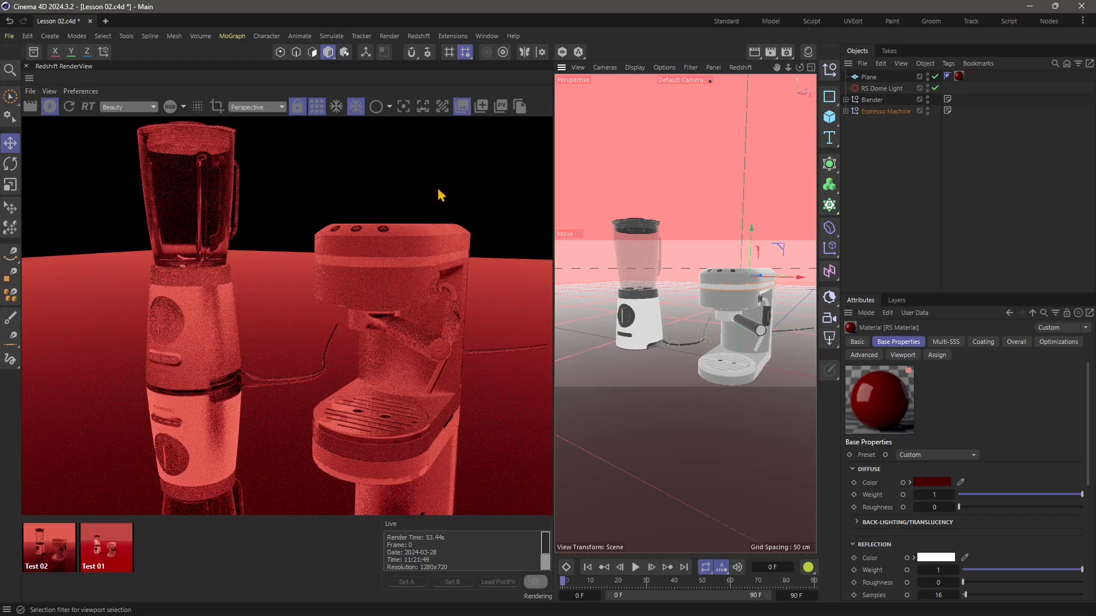
left_click(57, 114)
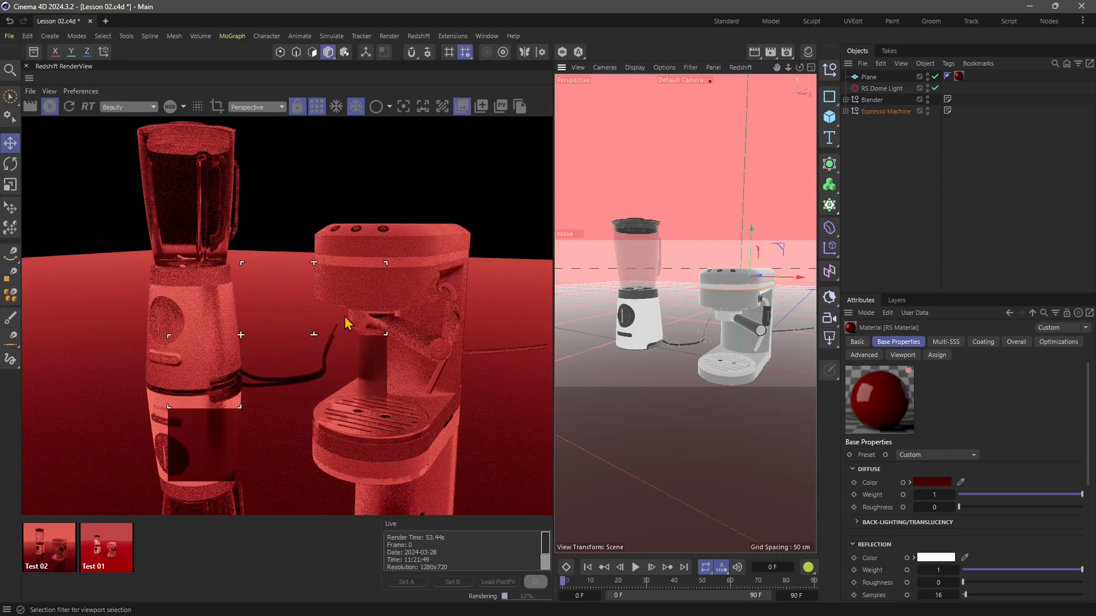
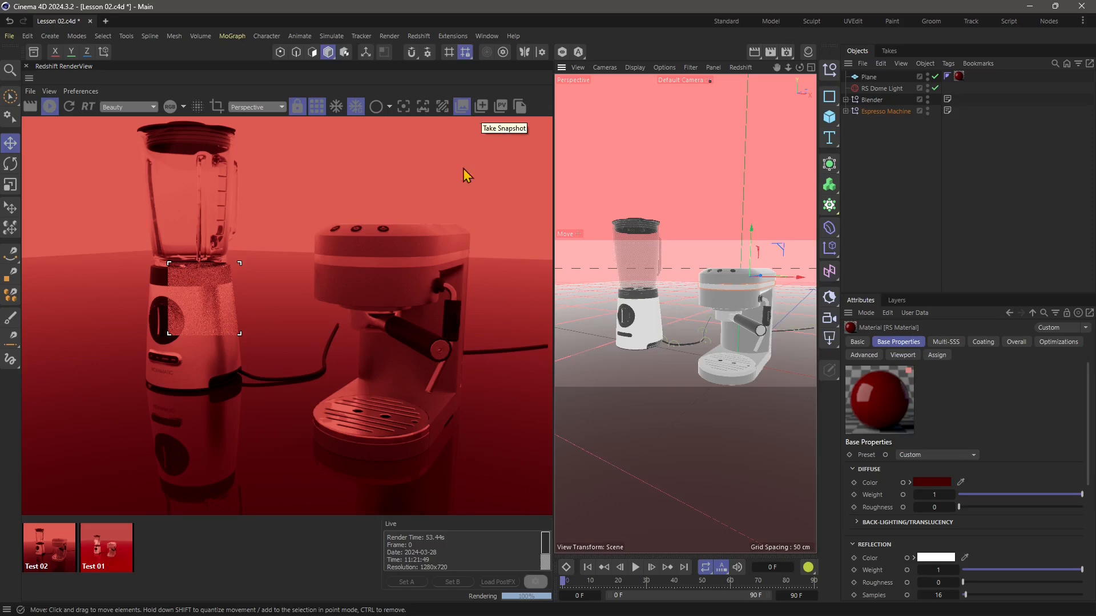
Take a snapshot of the current render and rename it Test 03.
left_click(481, 109)
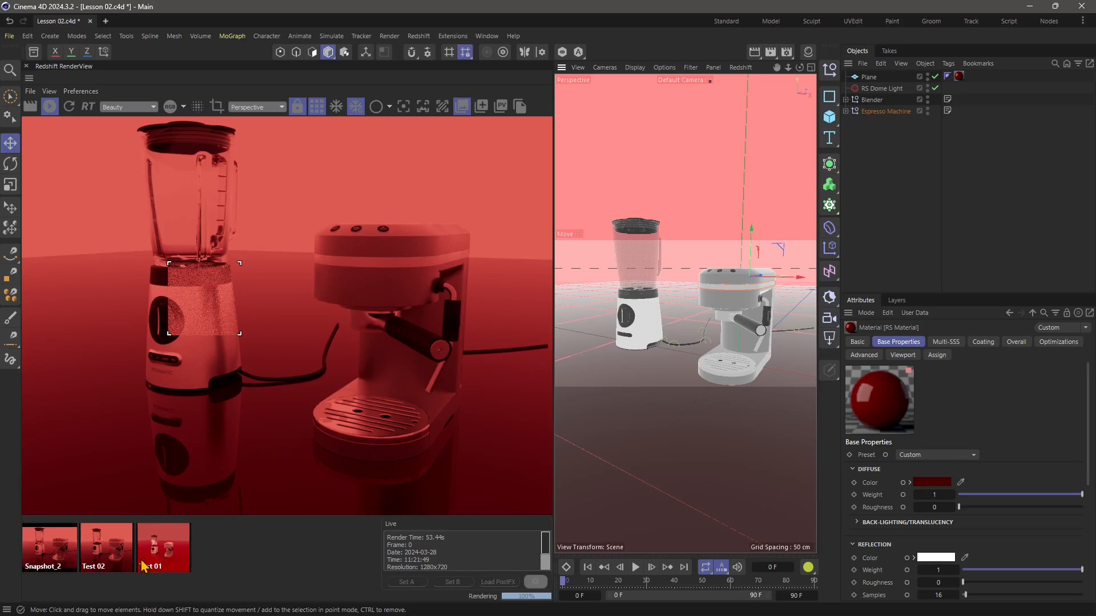
left_click(52, 567)
double_click(51, 567)
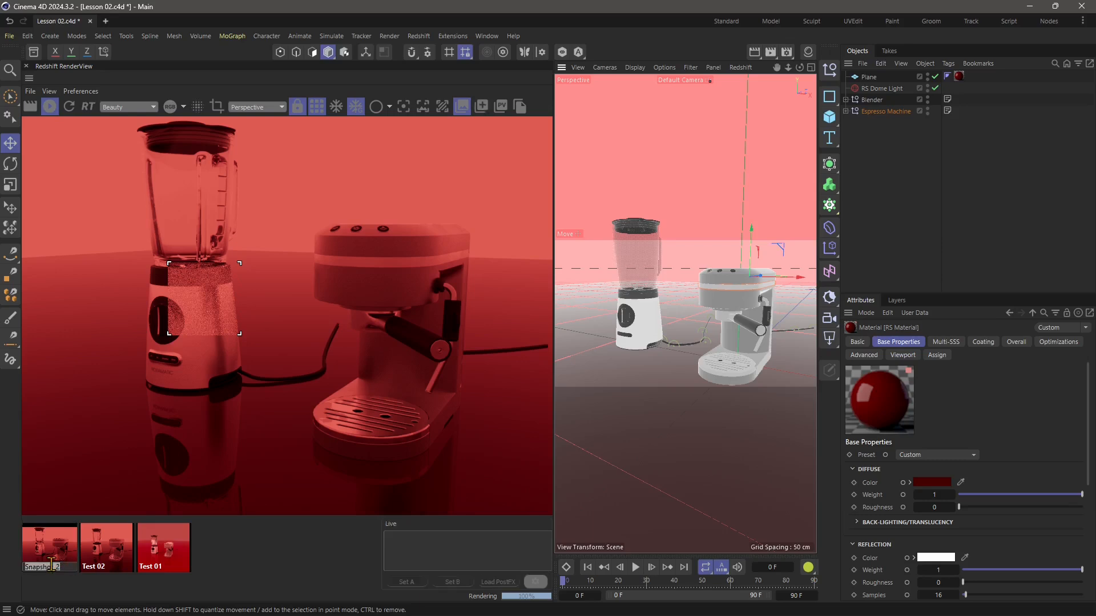
type("Te")
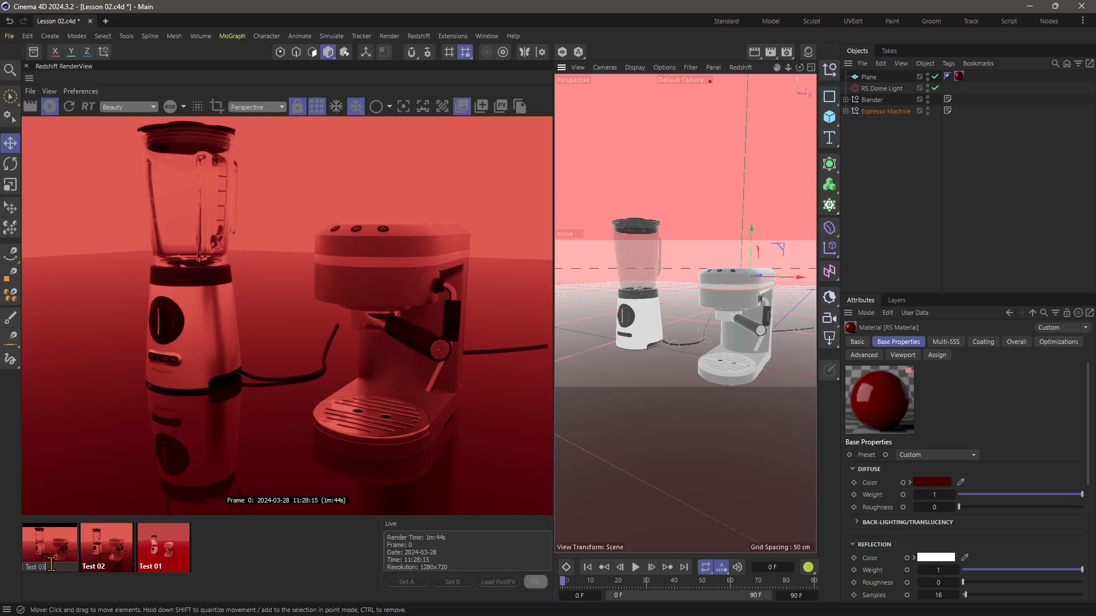
type("st 03")
key("Return")
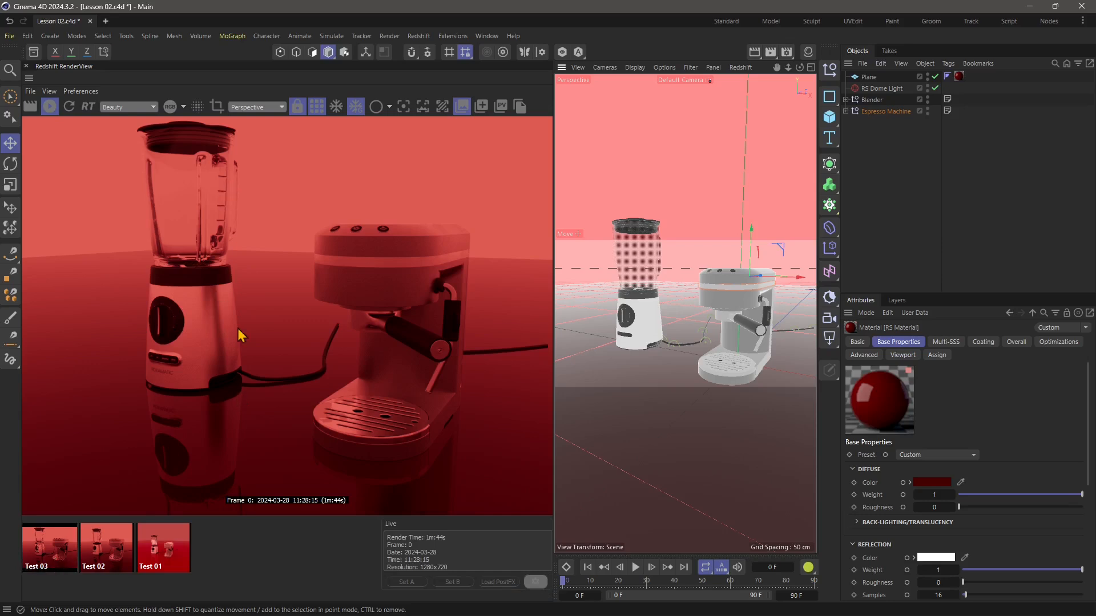
Stop the interactive render and start a full render of the frame, with the whole image in view.
left_click(46, 110)
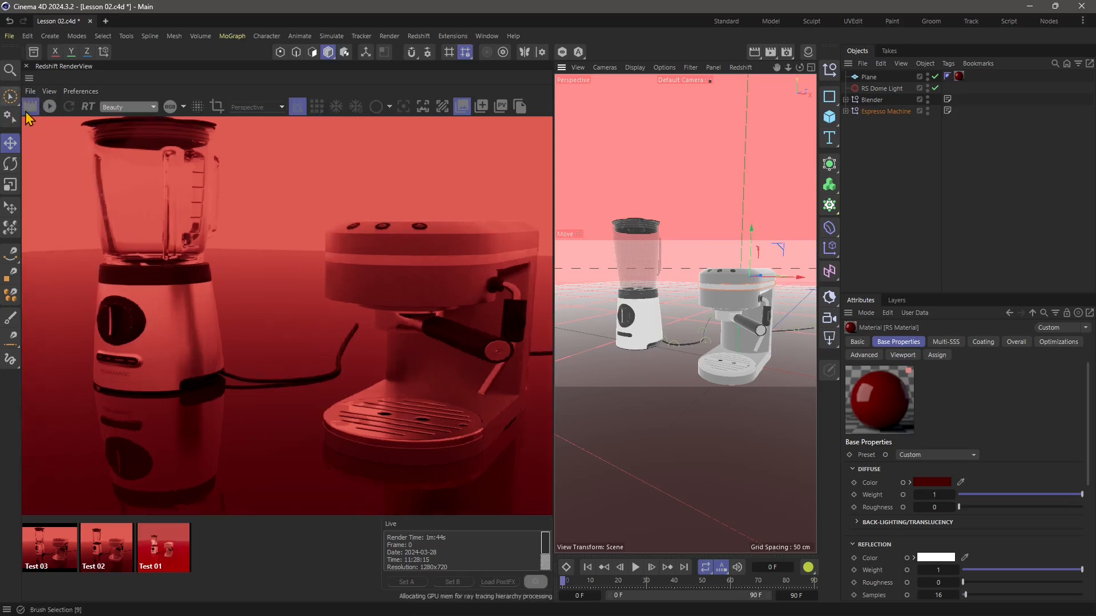
scroll(284, 303, "down", 1)
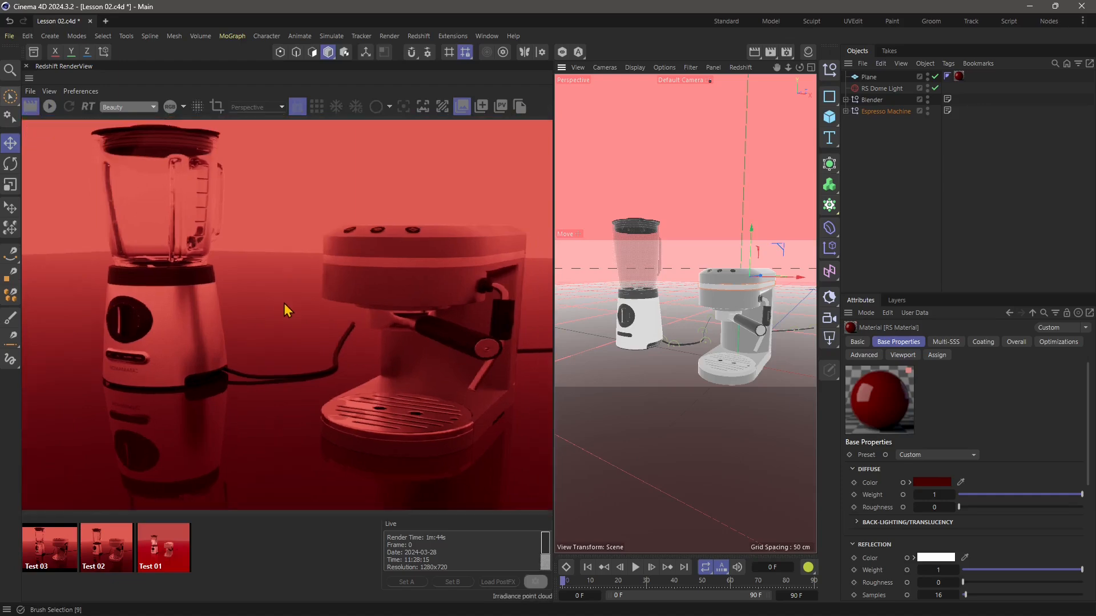
scroll(274, 301, "down", 1)
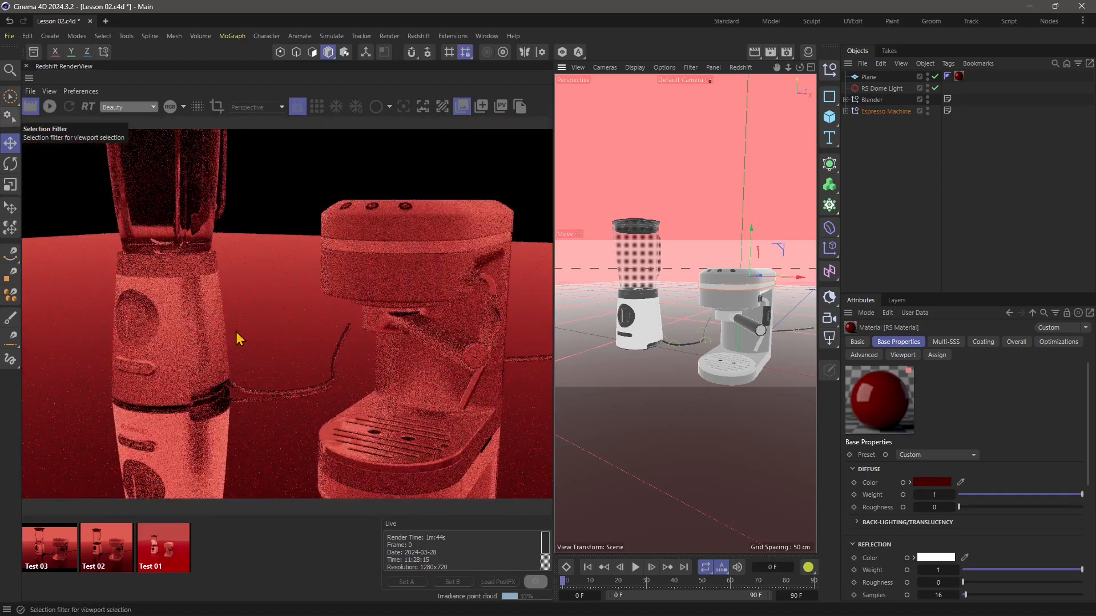
scroll(241, 333, "down", 1)
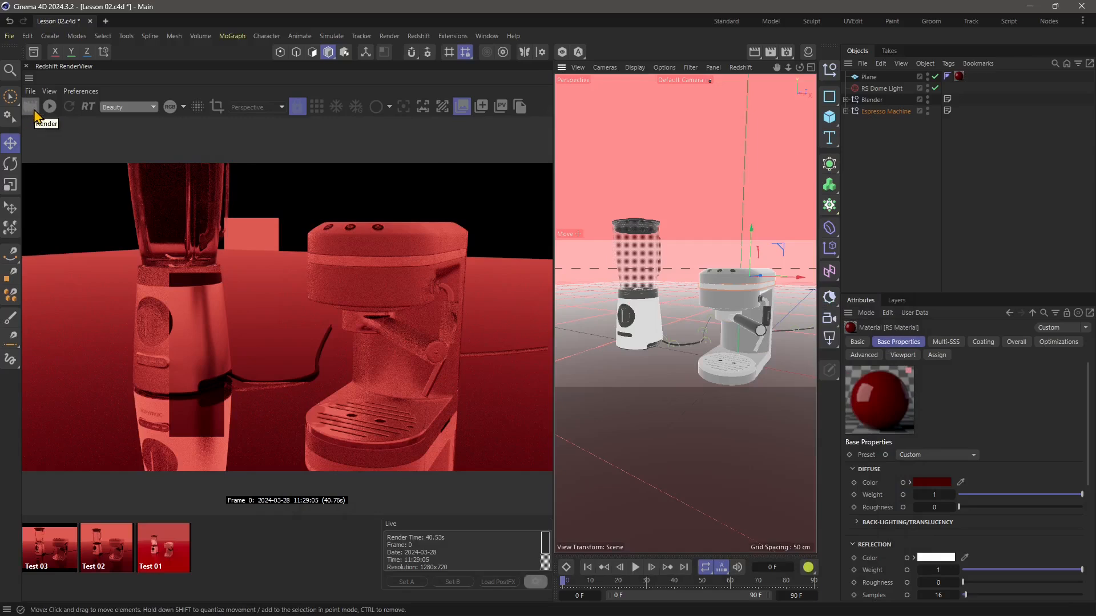
Turn on region rendering, fit the region around the upper part of the blender's base, and start the interactive render.
left_click(218, 107)
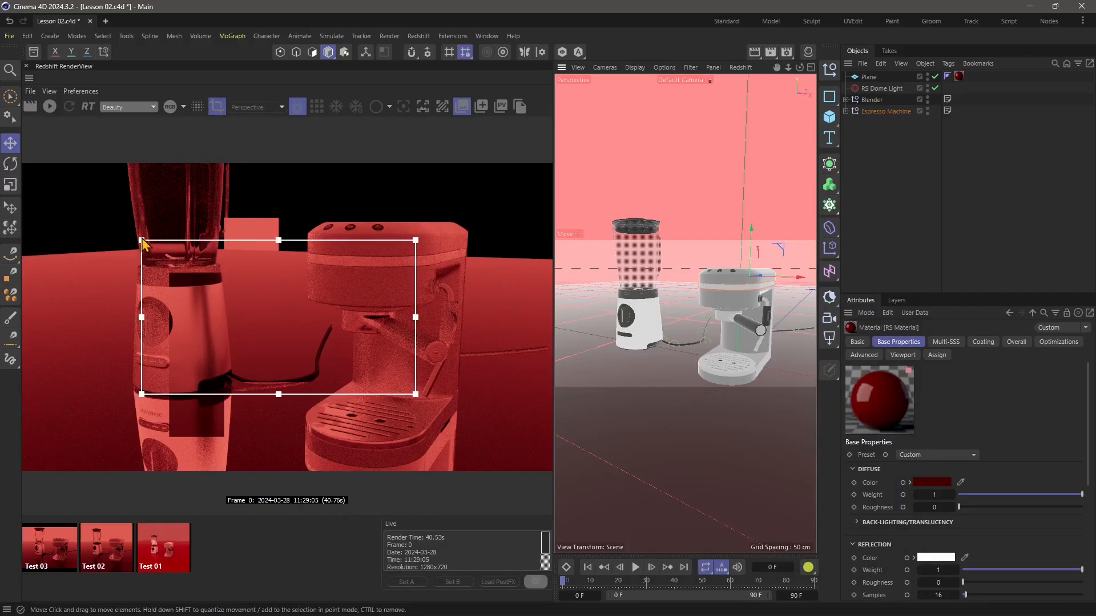
left_click_drag(143, 241, 354, 305)
scroll(394, 358, "up", 2)
left_click_drag(379, 362, 244, 315)
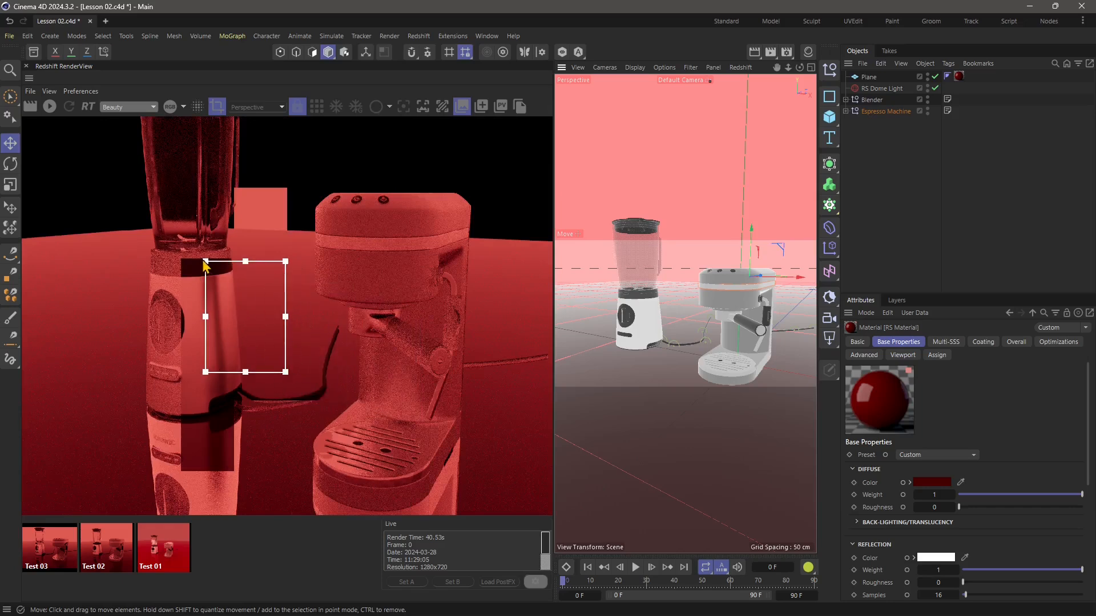
left_click_drag(205, 261, 171, 278)
left_click_drag(227, 322, 218, 305)
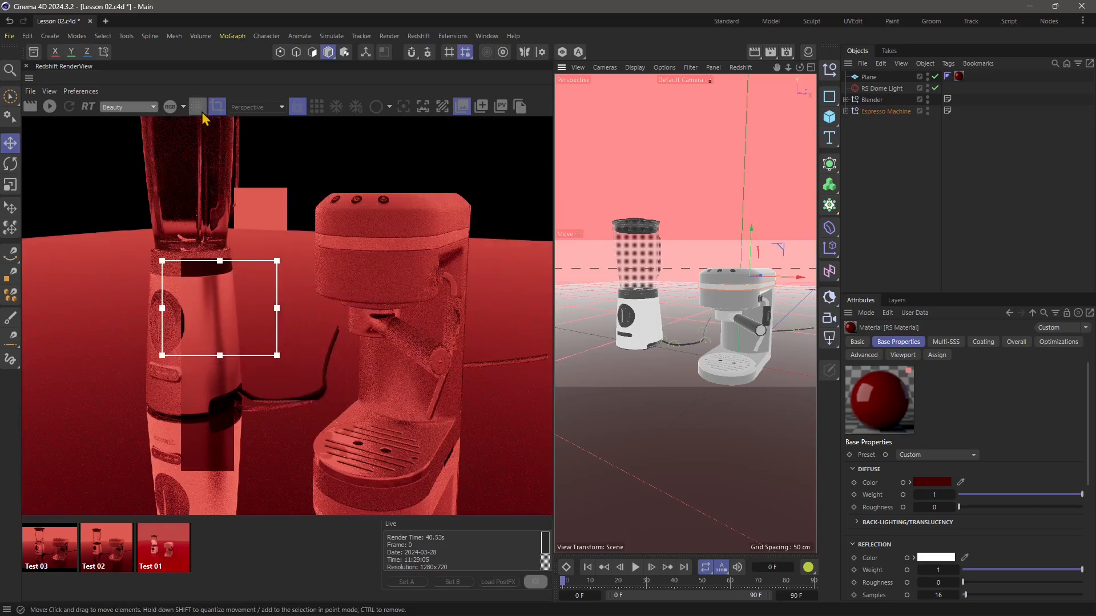
left_click(49, 106)
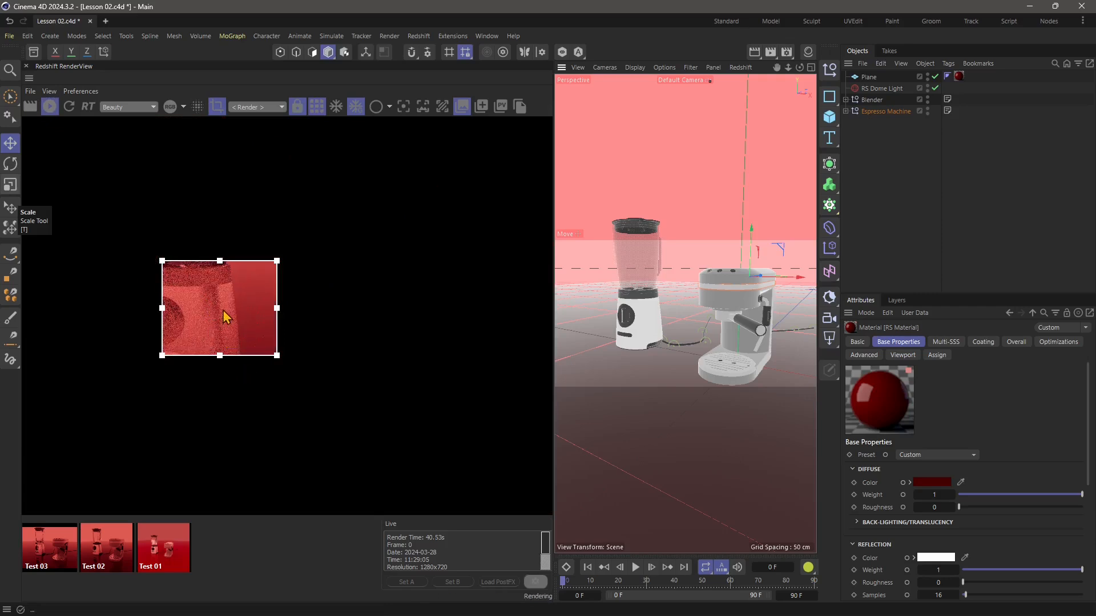
Extend the render region upward, shift it over the blender, and turn region rendering off.
left_click_drag(223, 267, 223, 235)
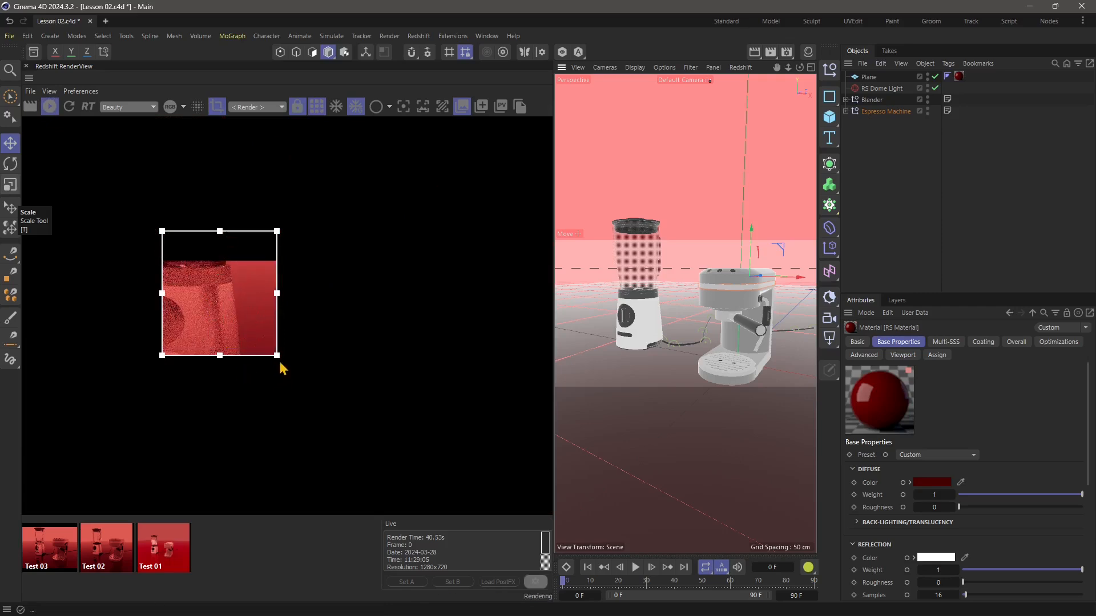
left_click_drag(277, 359, 239, 363)
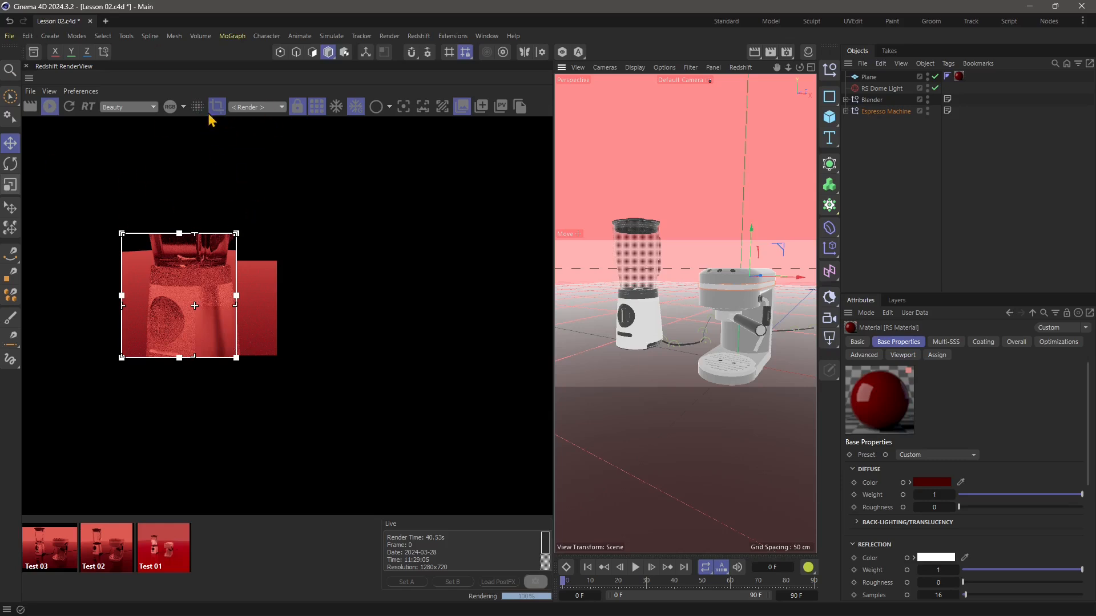
left_click(216, 107)
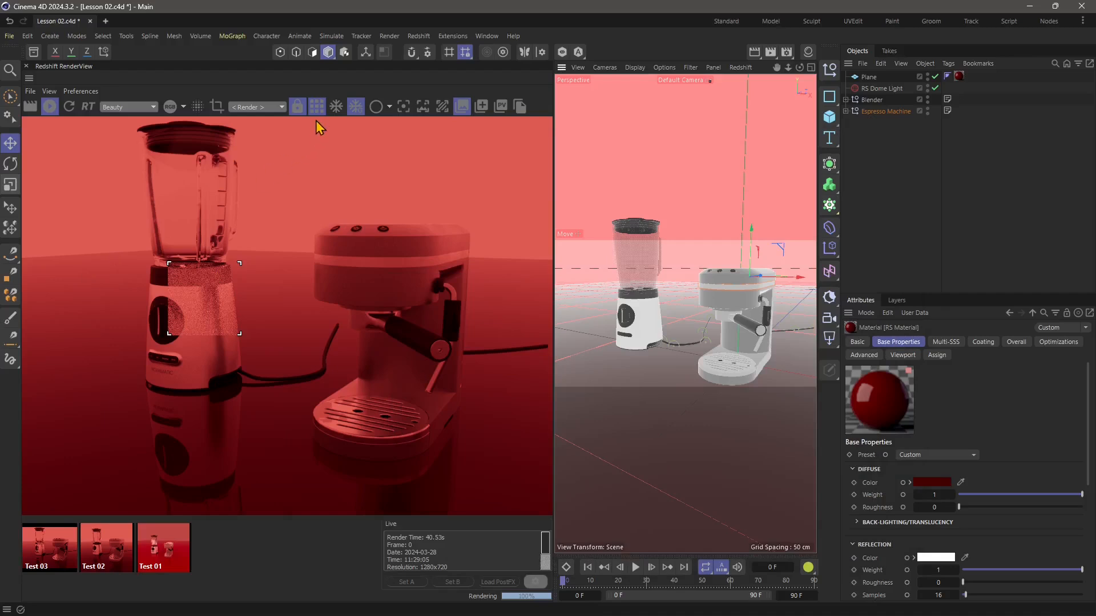
Compare the render with and without the output before denoising.
left_click(199, 108)
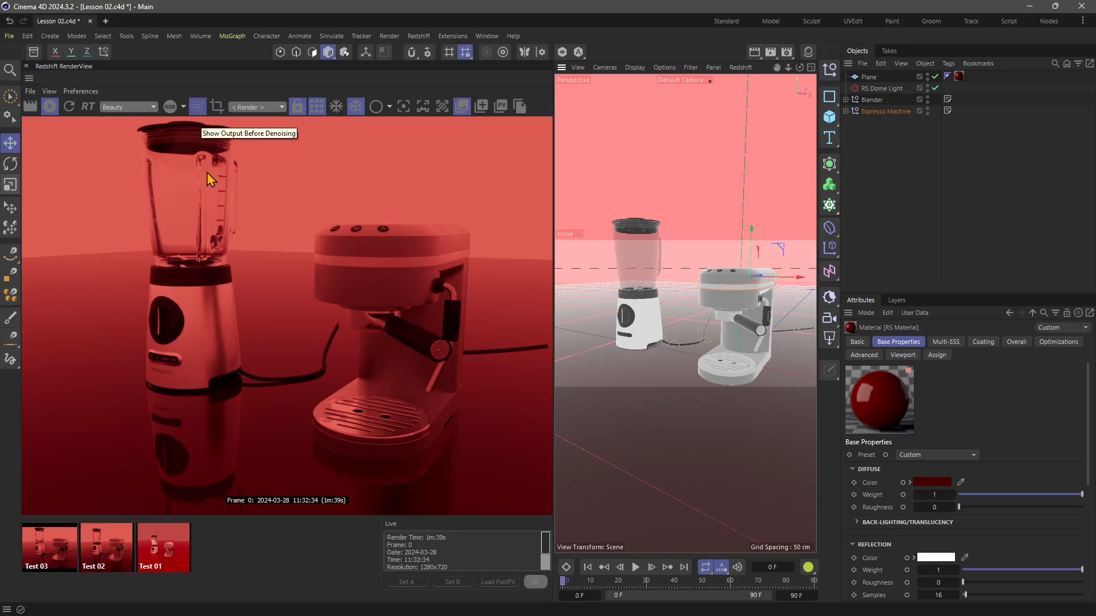
left_click(197, 108)
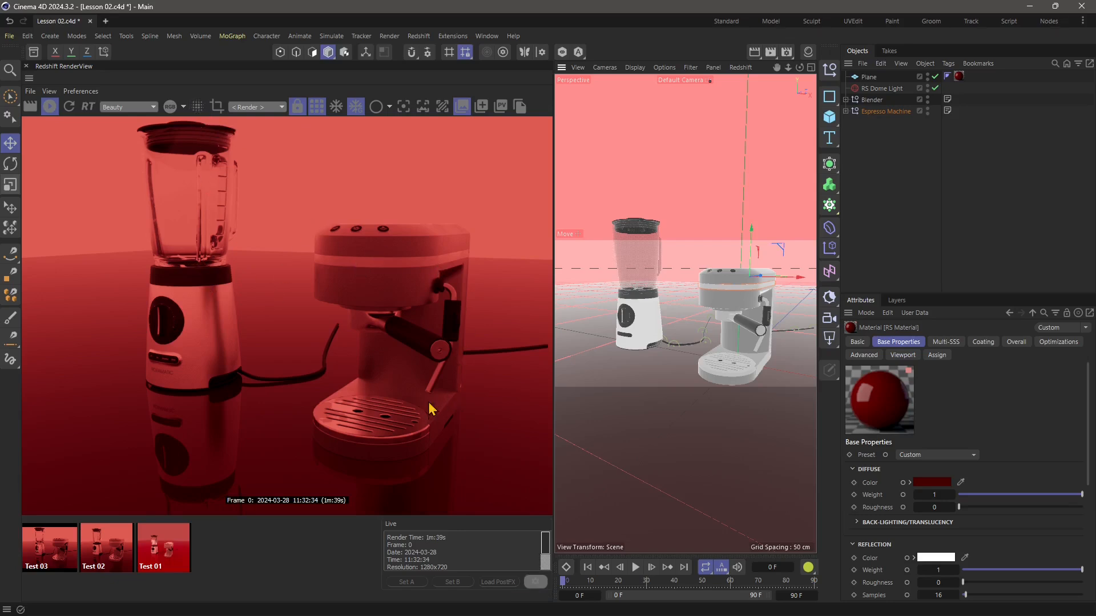
left_click(195, 109)
left_click(198, 113)
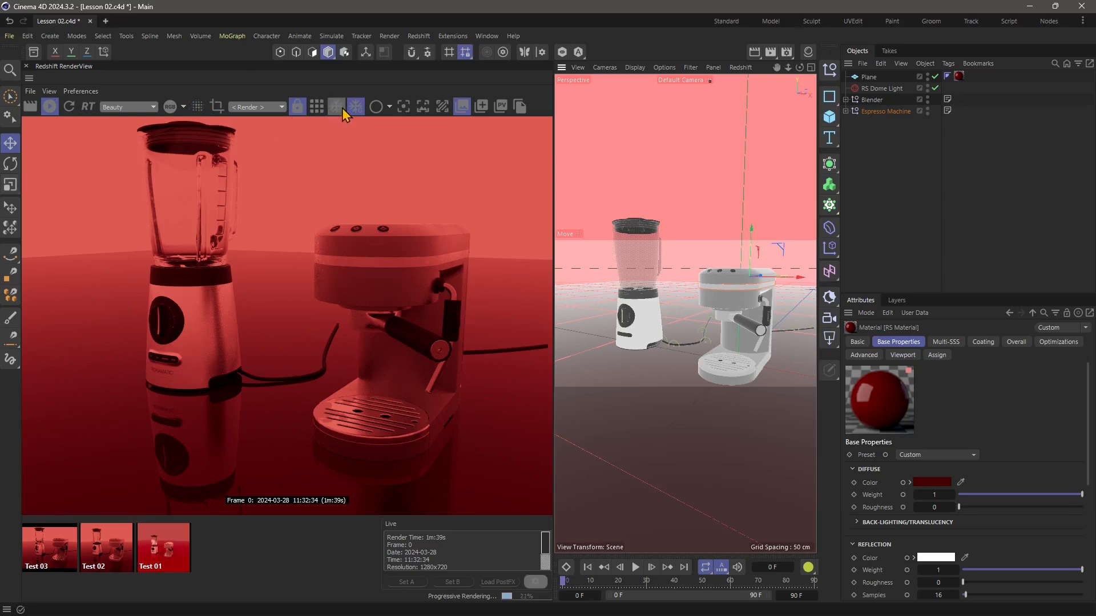
Preview the appliances in the RenderView's Clay mode instead of Regular.
left_click(389, 108)
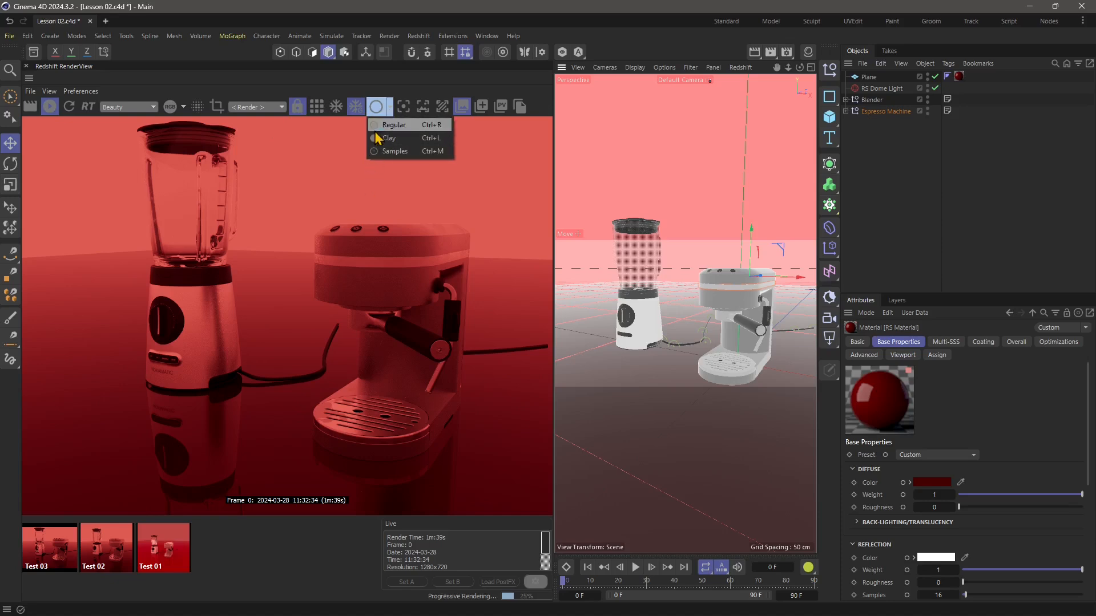
left_click(375, 131)
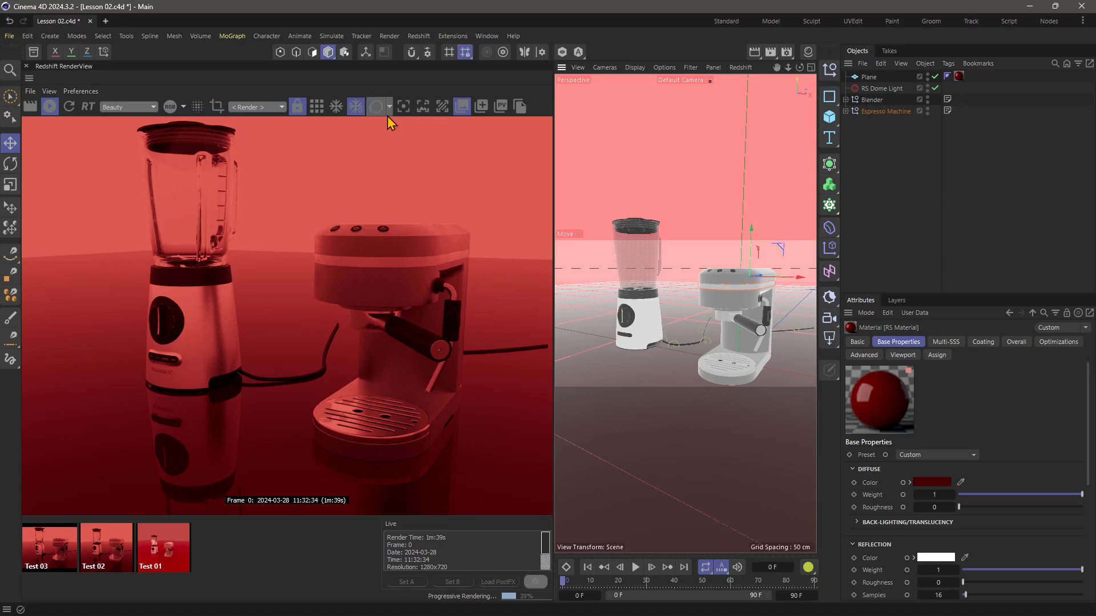
left_click(388, 107)
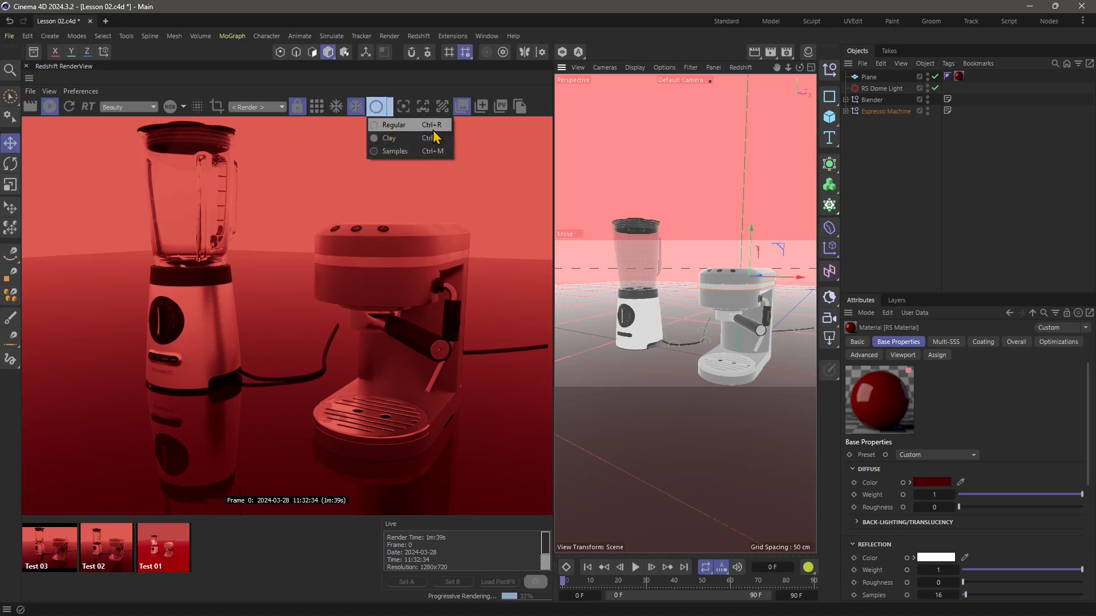
left_click(378, 126)
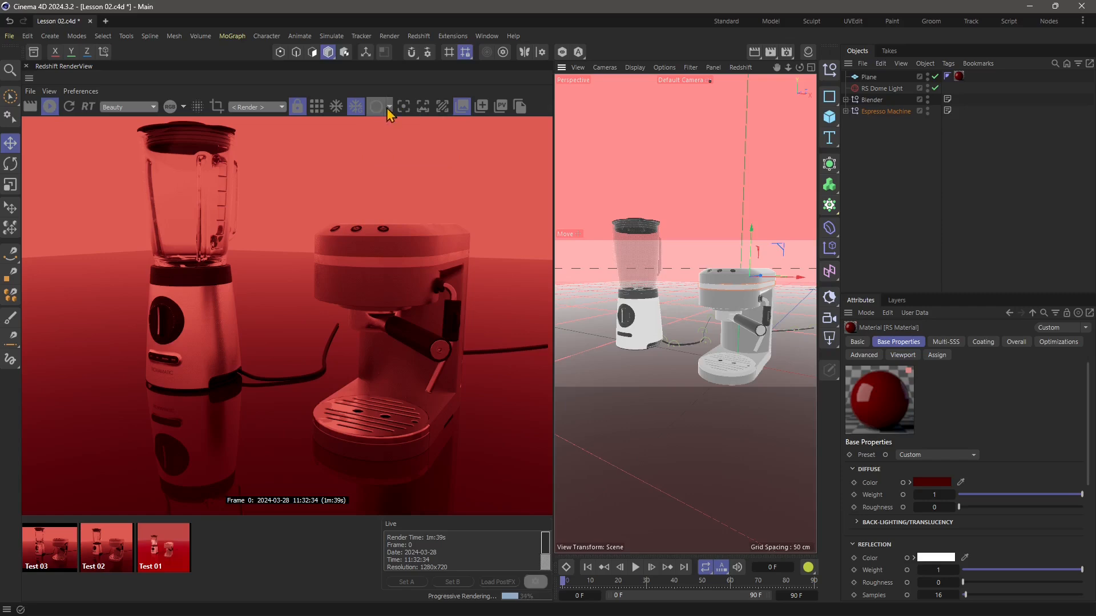
left_click(392, 109)
left_click(398, 143)
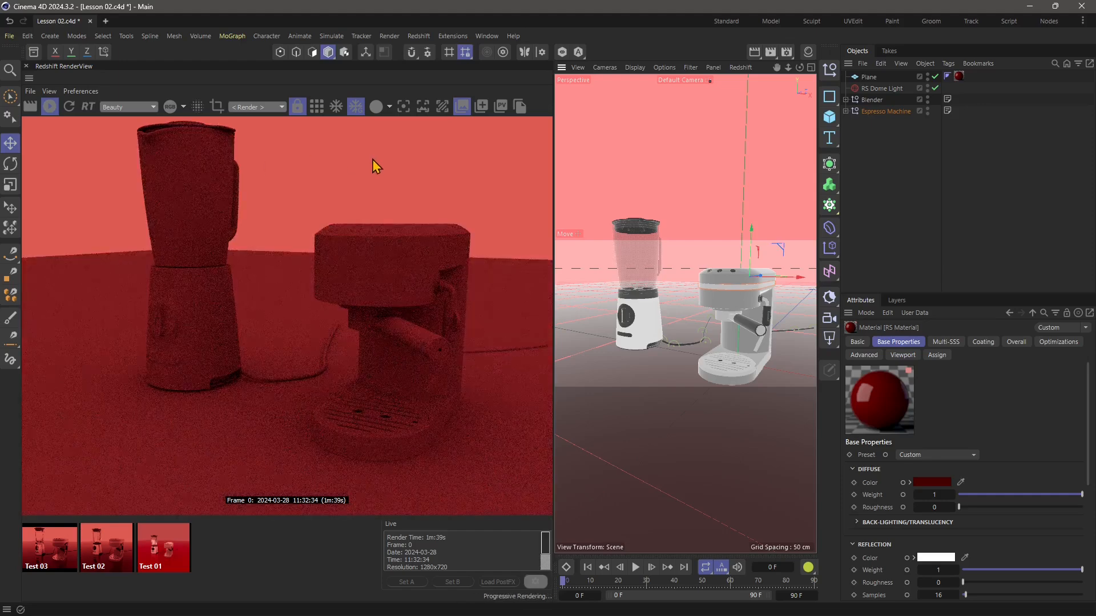
Preview the scene in Samples mode and return the RenderView to Regular mode.
left_click(390, 107)
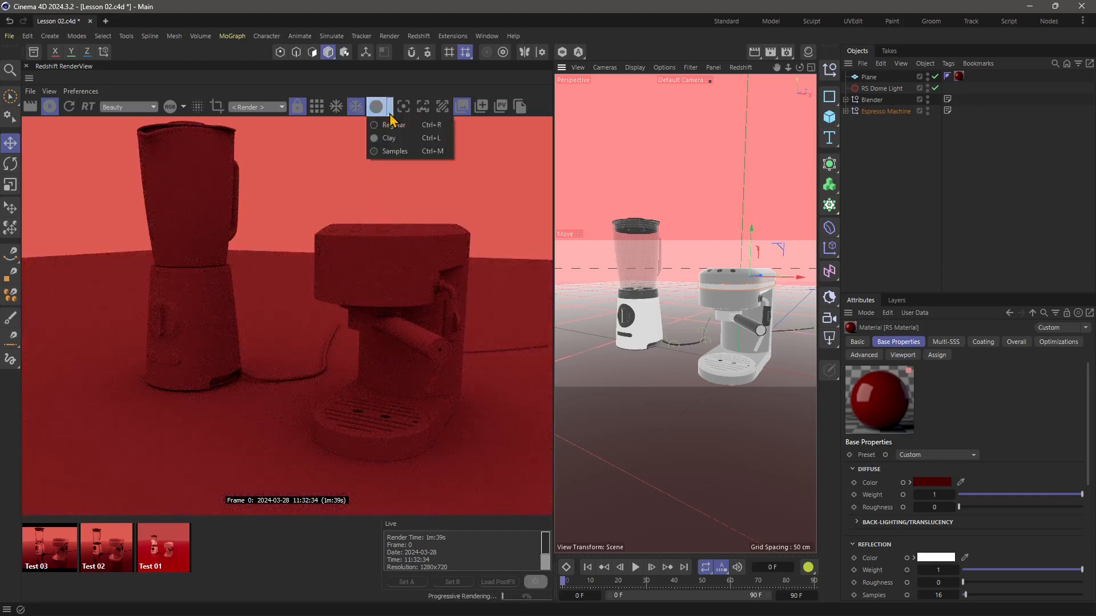
left_click(398, 152)
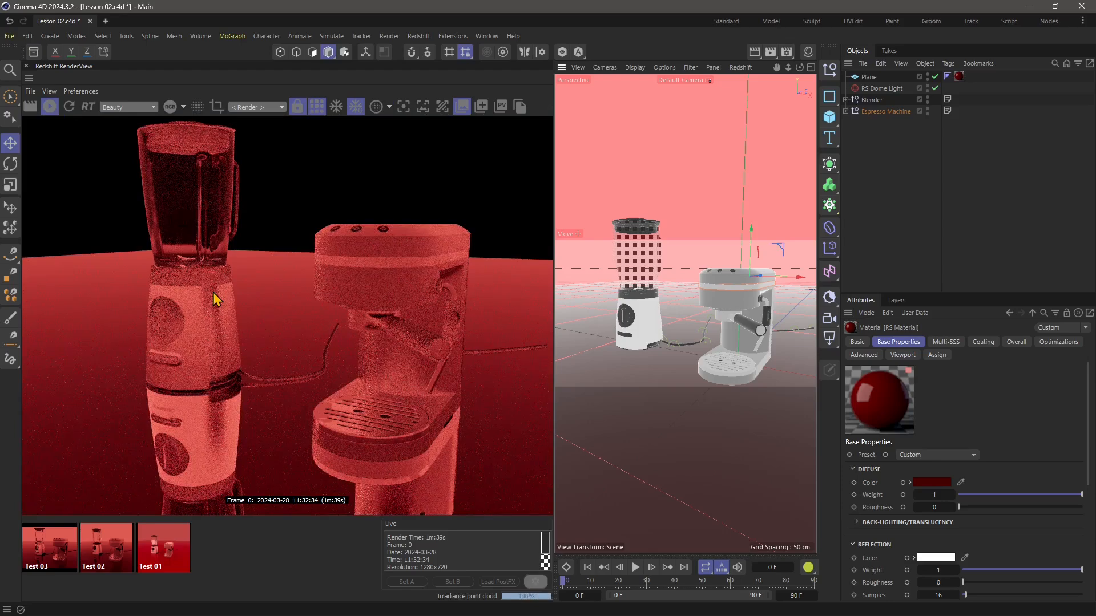
left_click(389, 107)
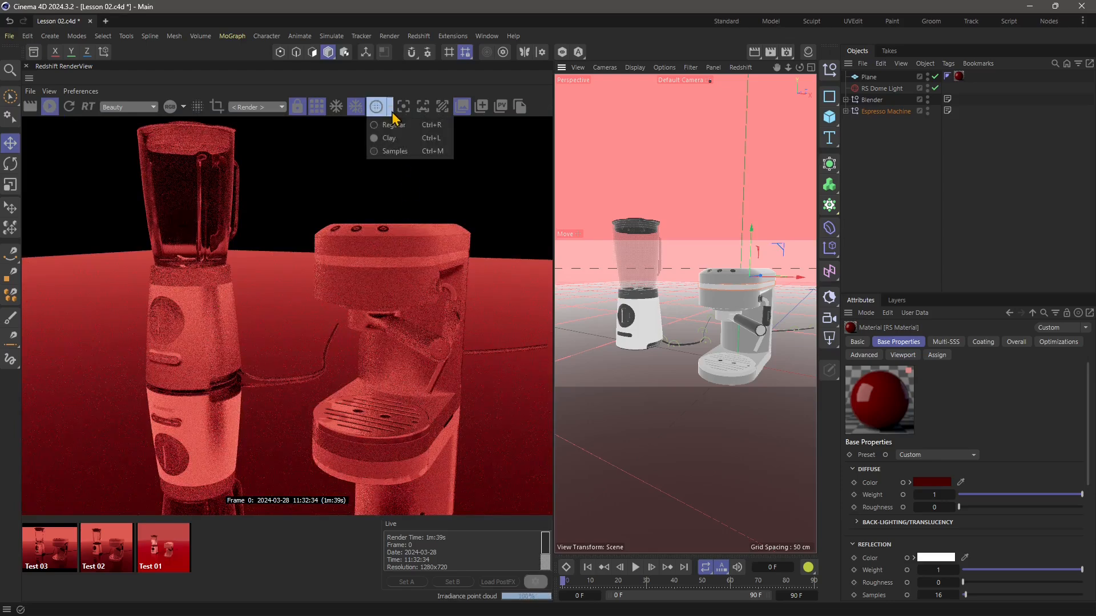
left_click(393, 125)
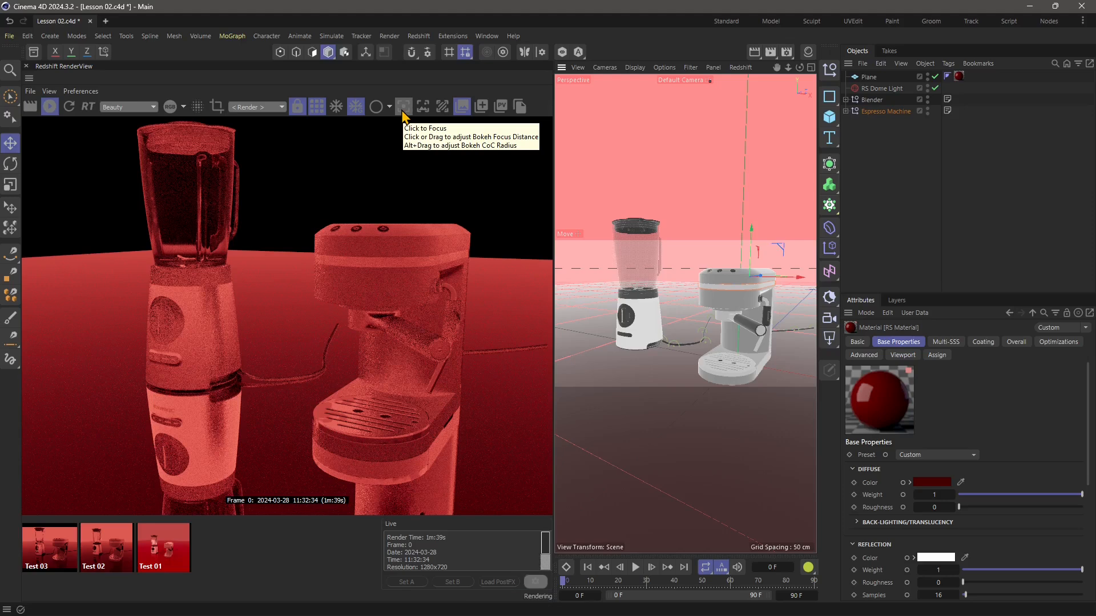
Turn on the RenderView's Click to Focus mode and switch it off again.
left_click(402, 112)
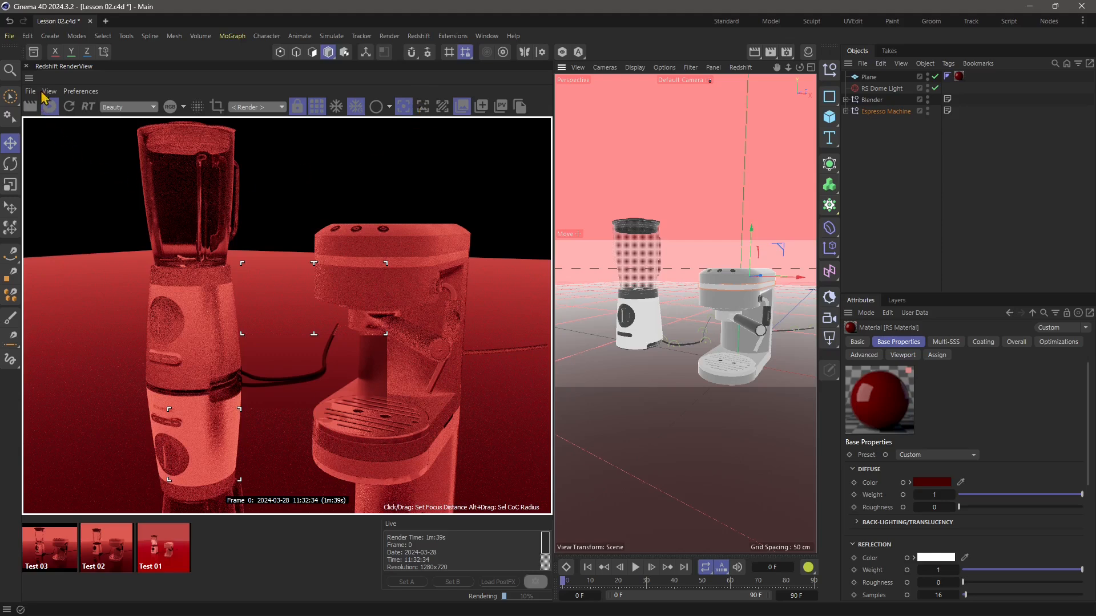
left_click(66, 104)
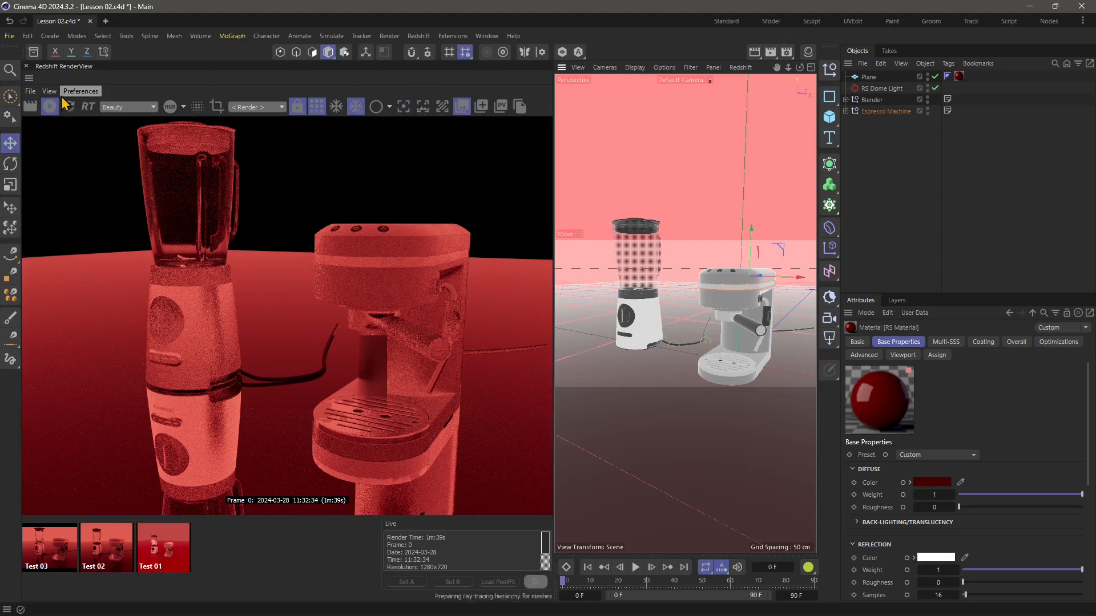
Pick the espresso machine's body with Select Object, and the red floor's material with Select Material in the render.
left_click(423, 106)
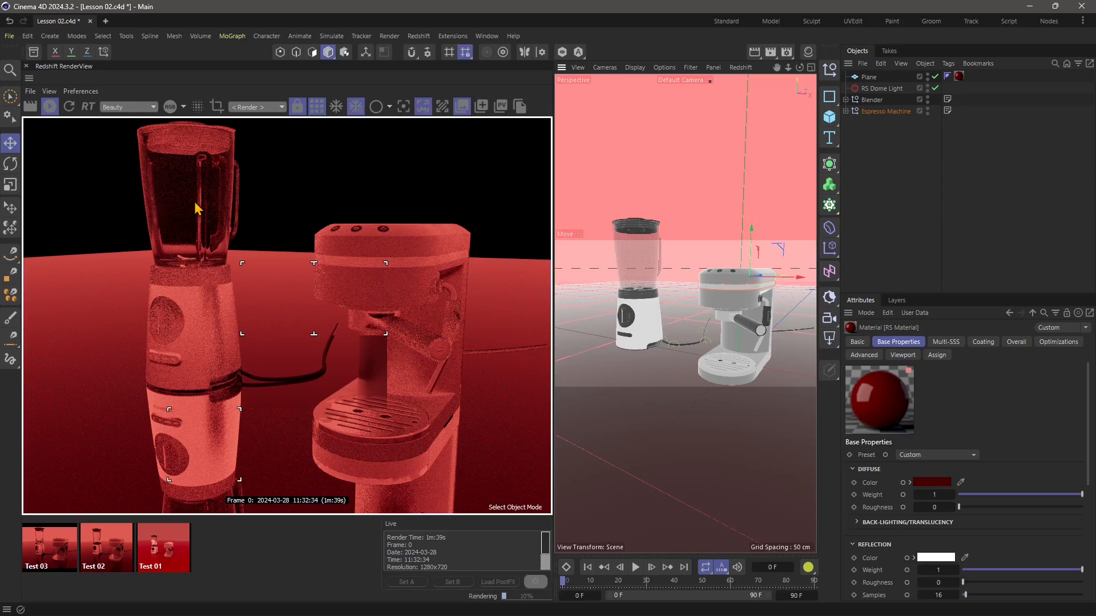
left_click(424, 125)
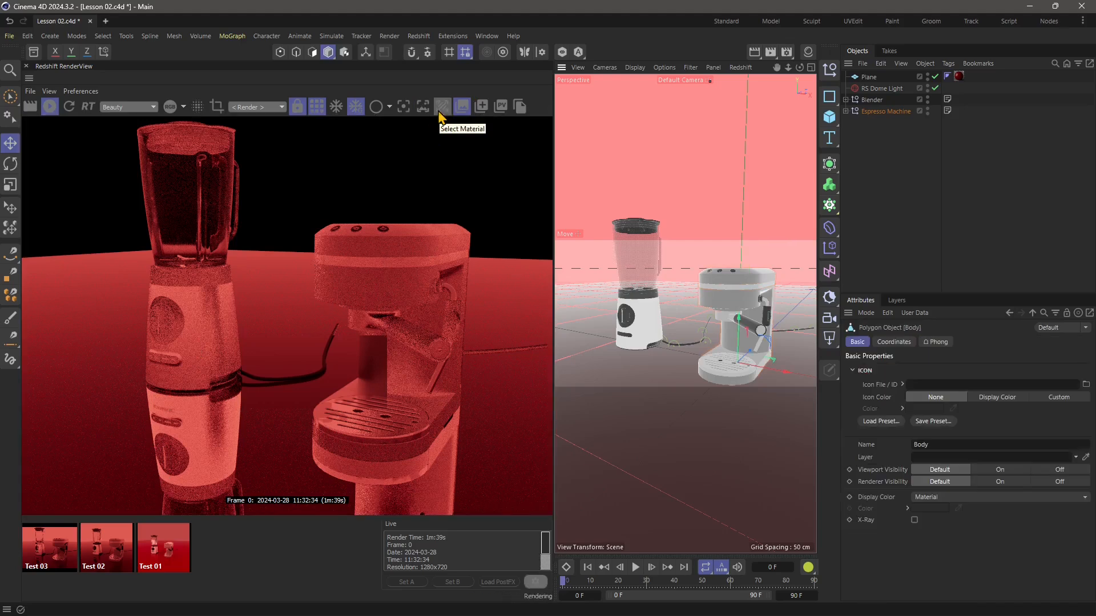
left_click(441, 108)
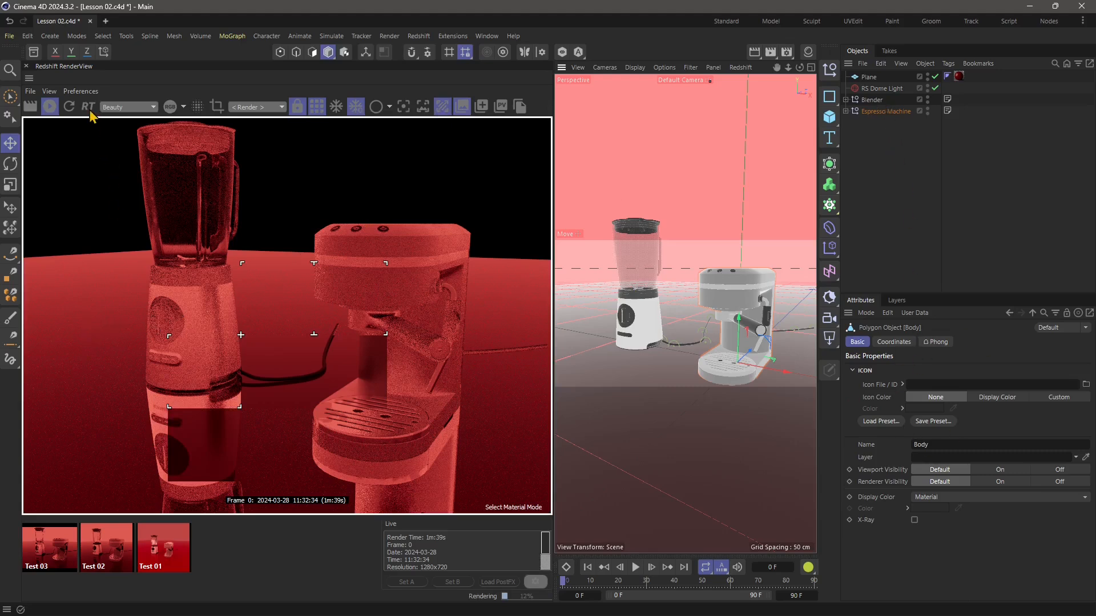
left_click(115, 335)
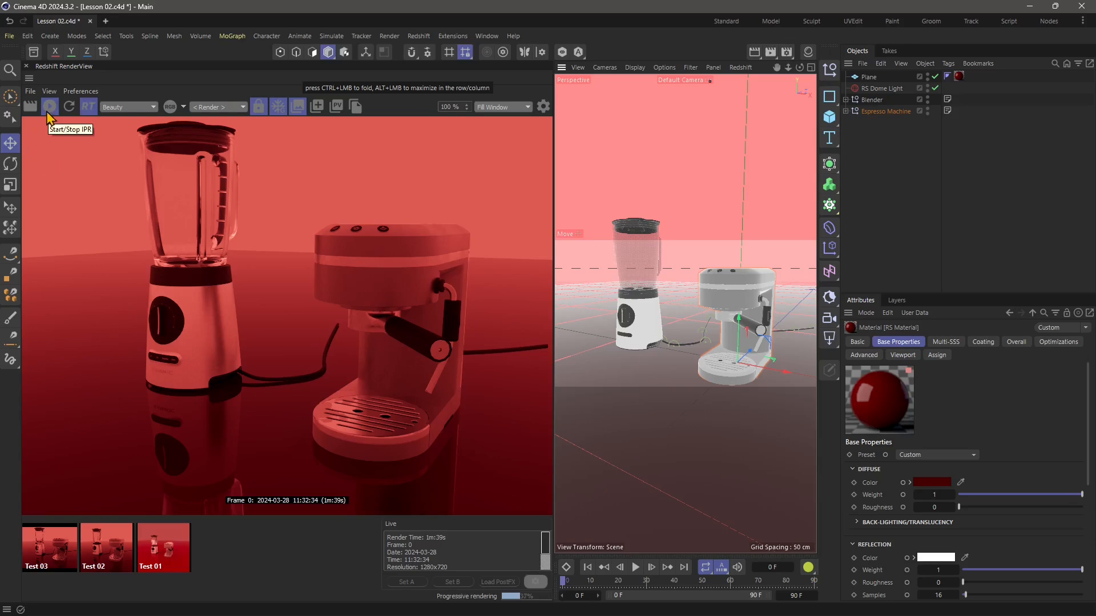
Start saving the render as an image and create and open a new folder named Images inside REDSHIFT C4D.
left_click(29, 92)
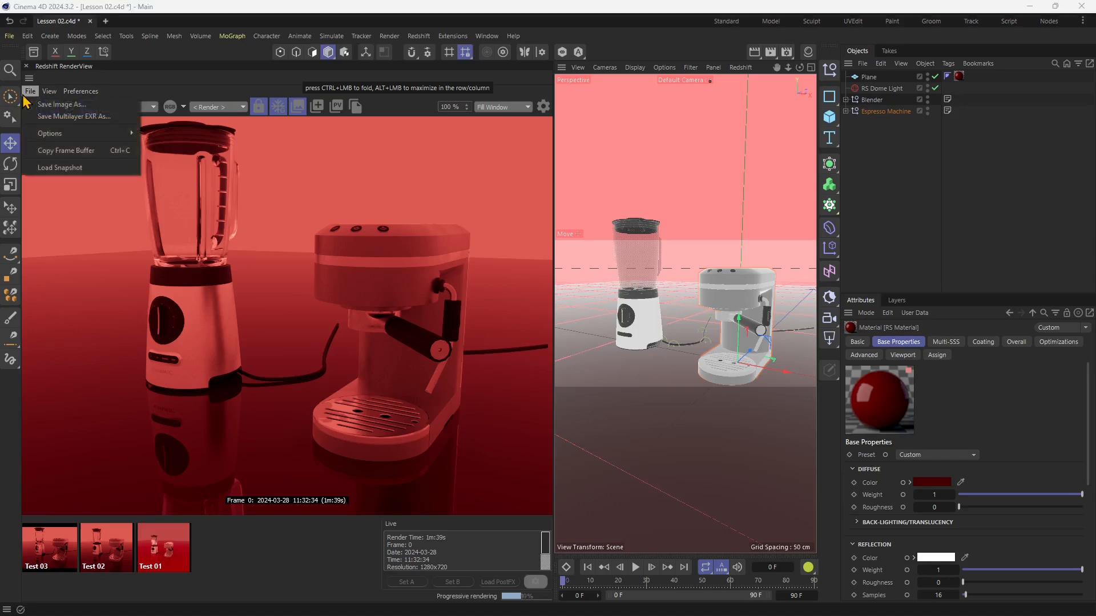
left_click(54, 105)
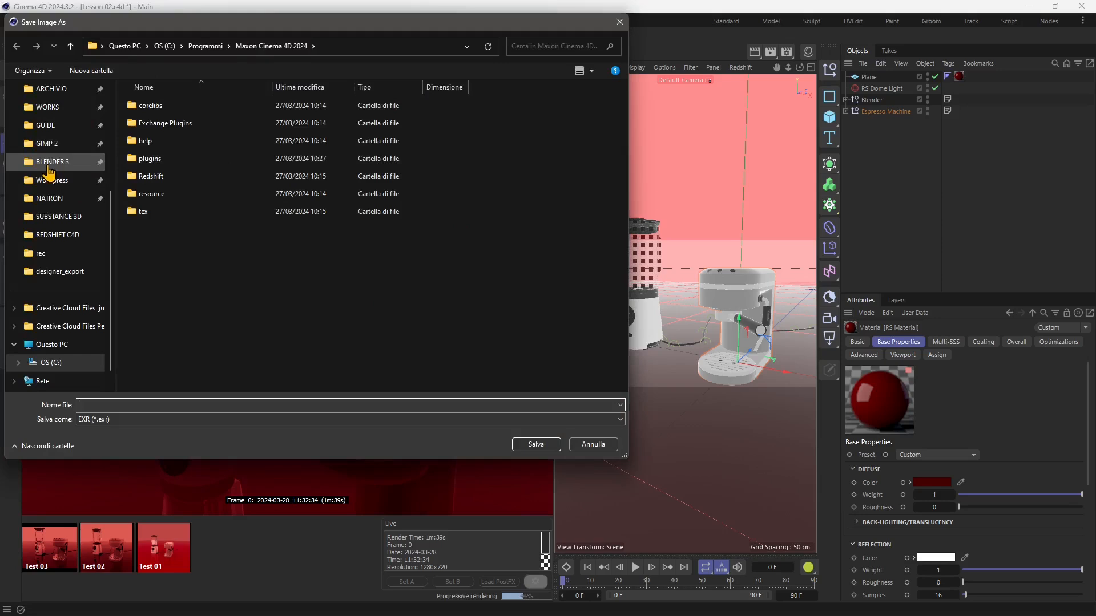
left_click(60, 236)
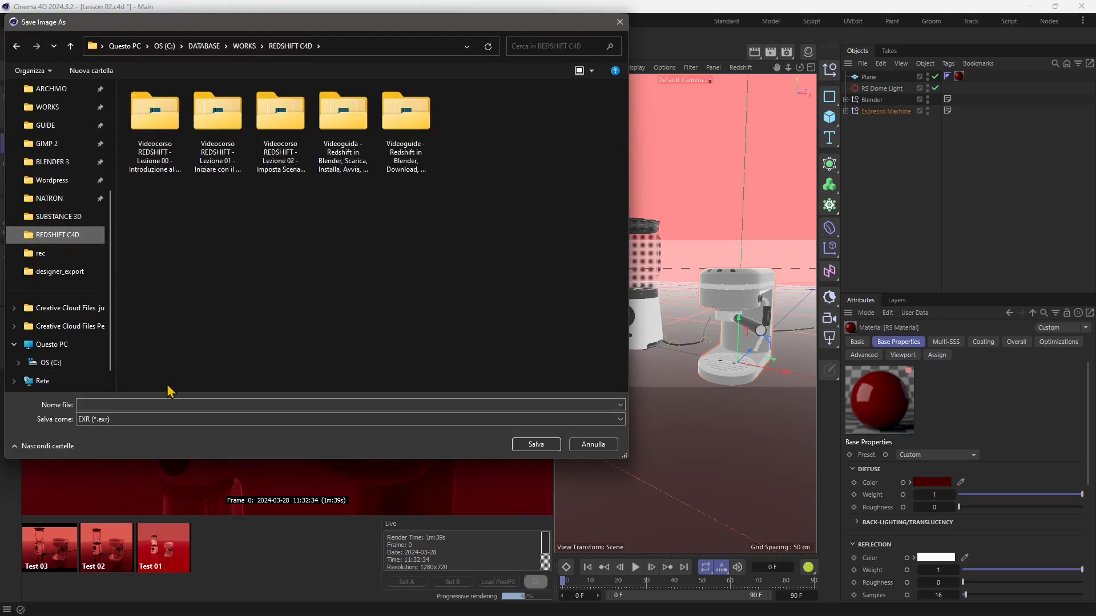
right_click(242, 302)
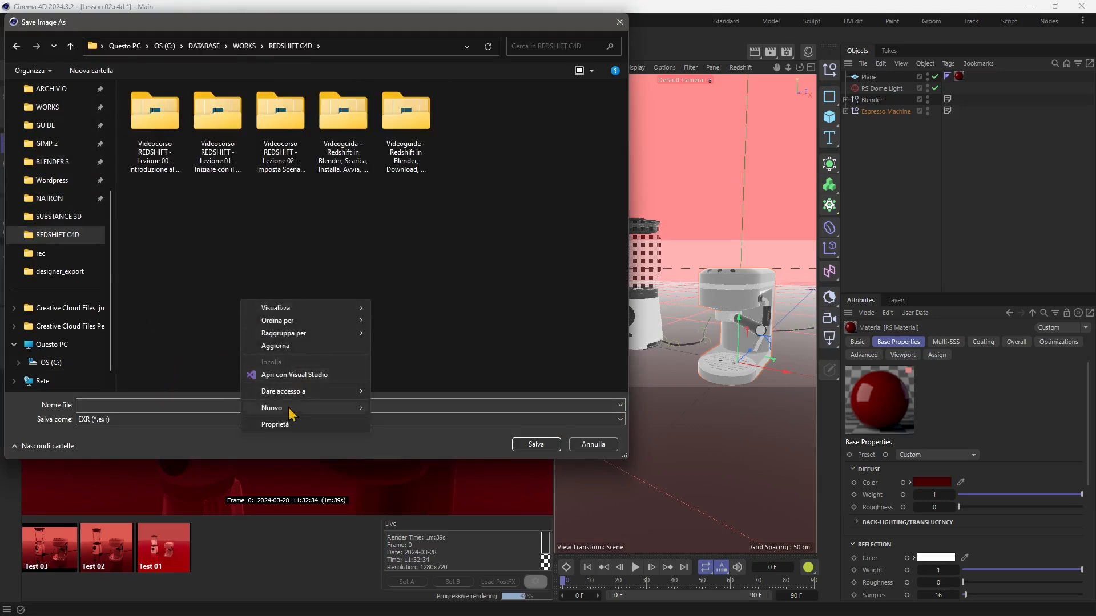
mouse_move(288, 407)
left_click(399, 408)
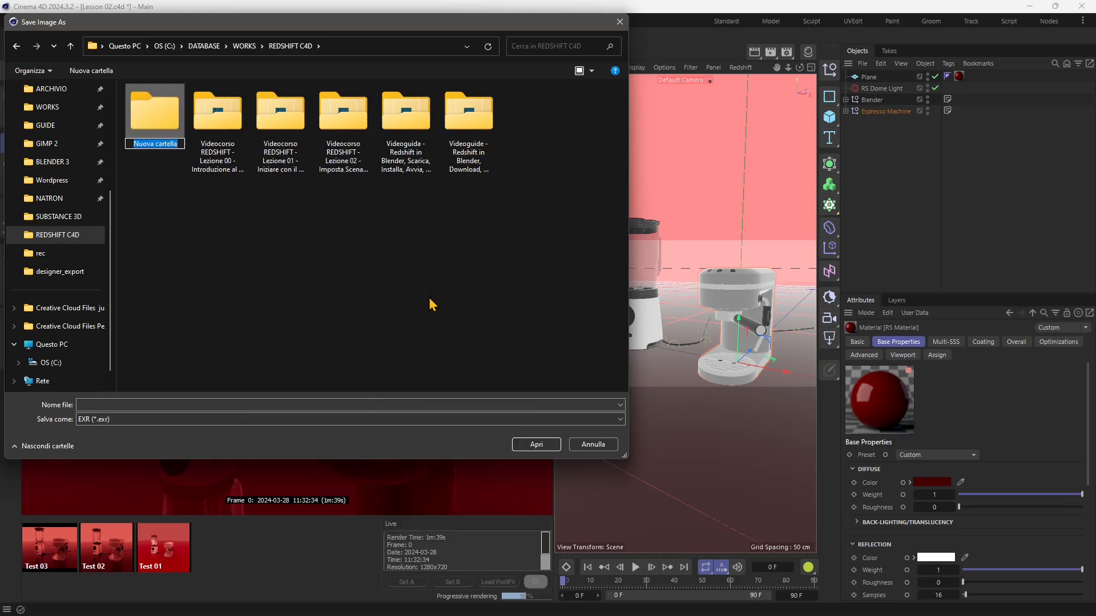
type("Images")
key("Return")
double_click(154, 127)
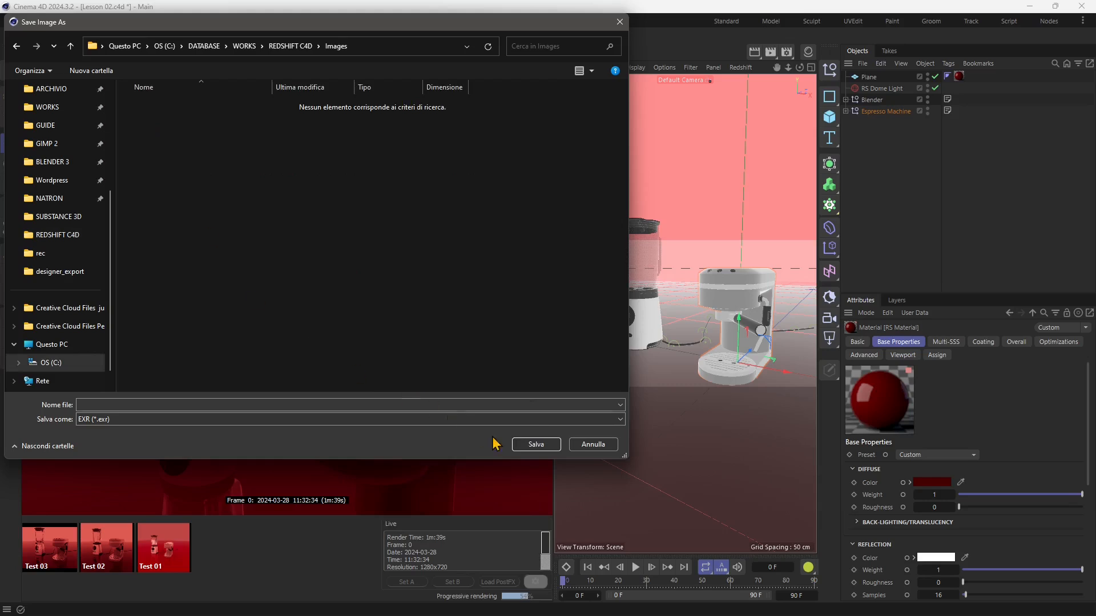
Save the render in the Images folder as an EXR file named TEst 0.
left_click(452, 404)
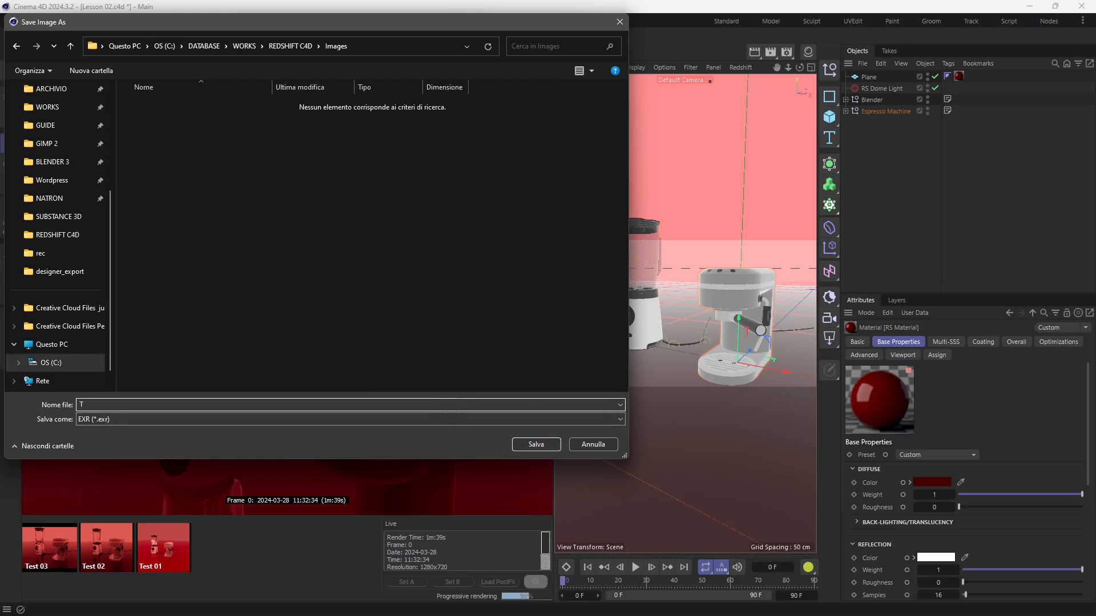
type("TEst 0\\")
key("Return")
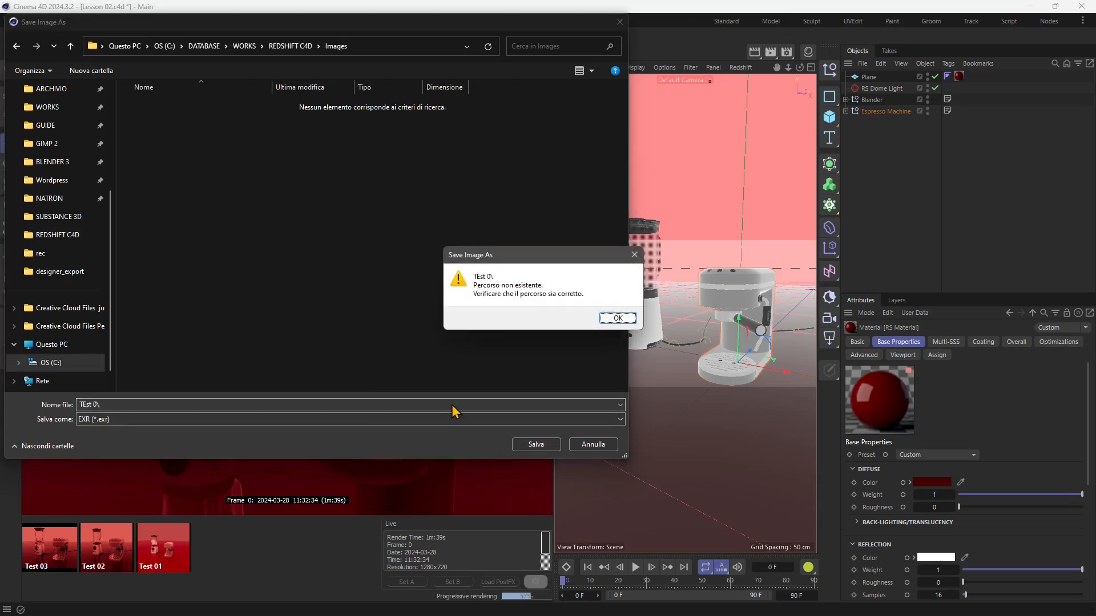
key("Return")
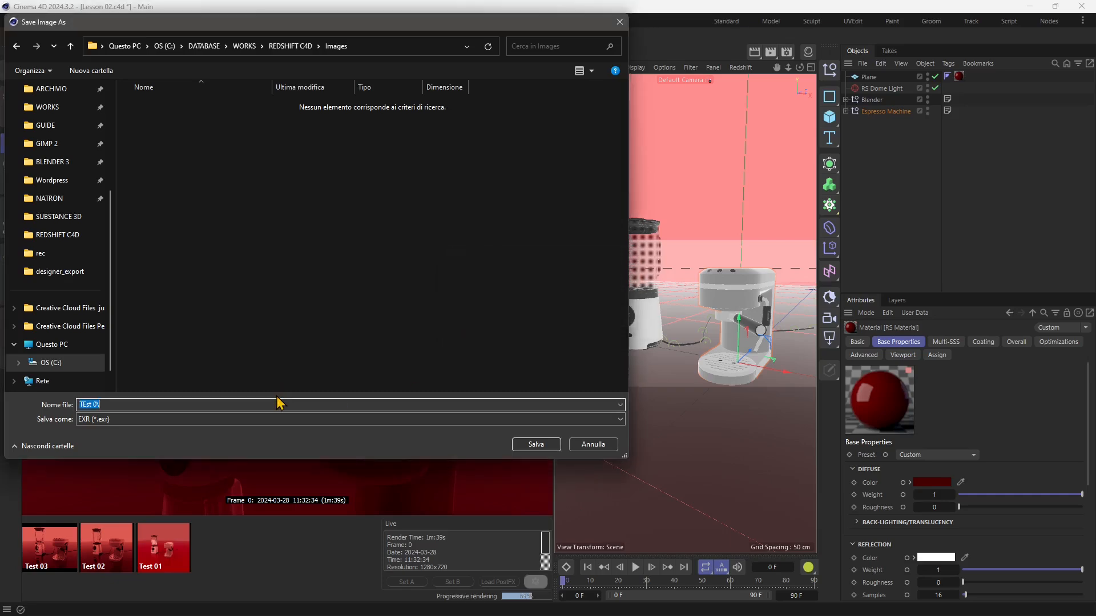
left_click(276, 403)
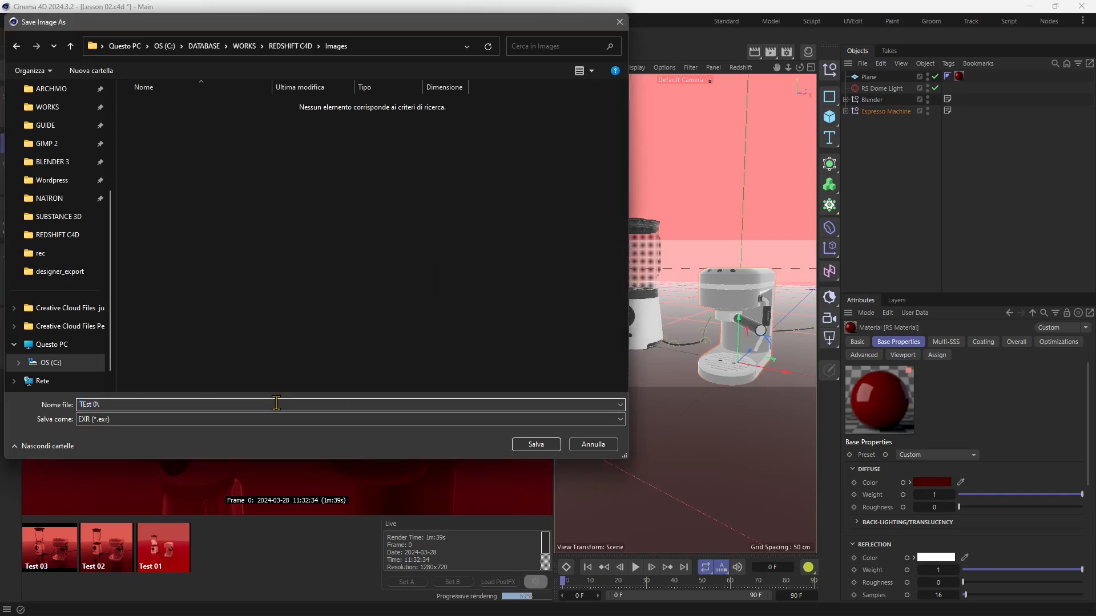
left_click(534, 446)
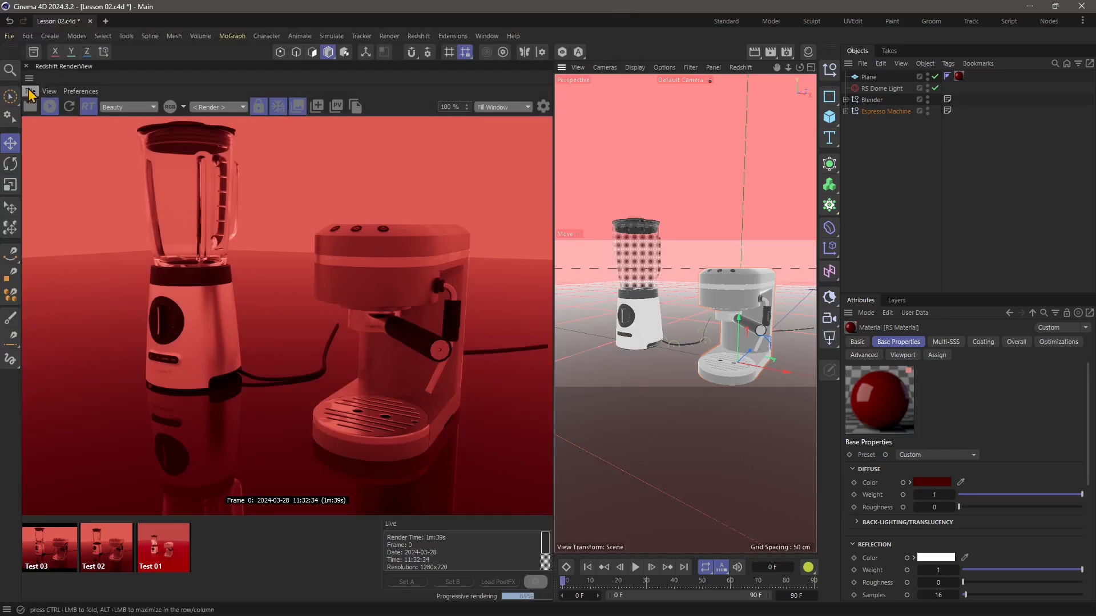
left_click(30, 92)
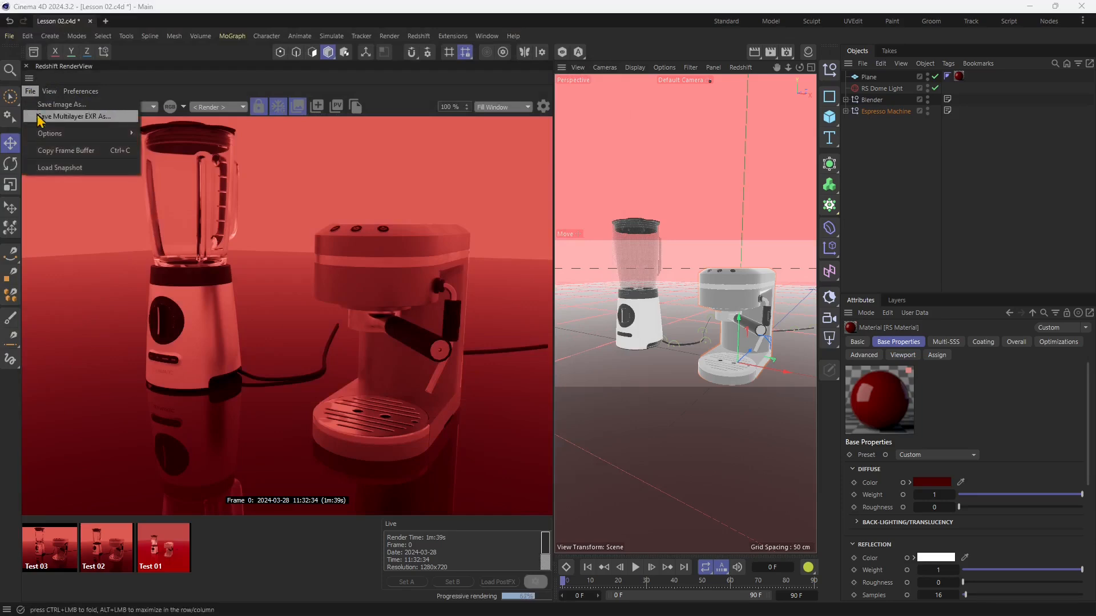
mouse_move(48, 136)
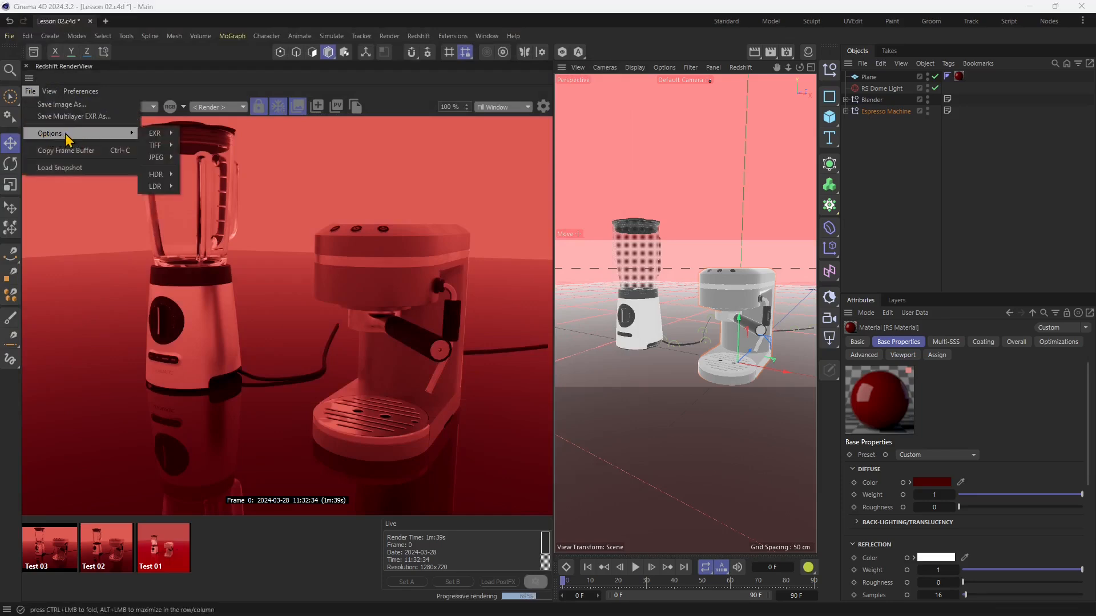
mouse_move(164, 142)
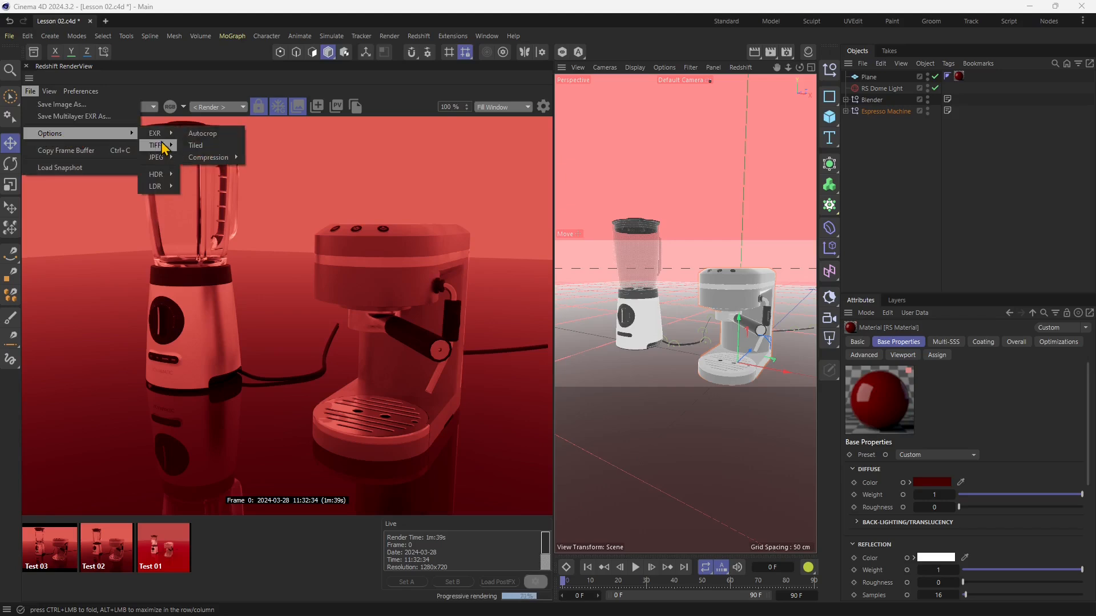
mouse_move(166, 178)
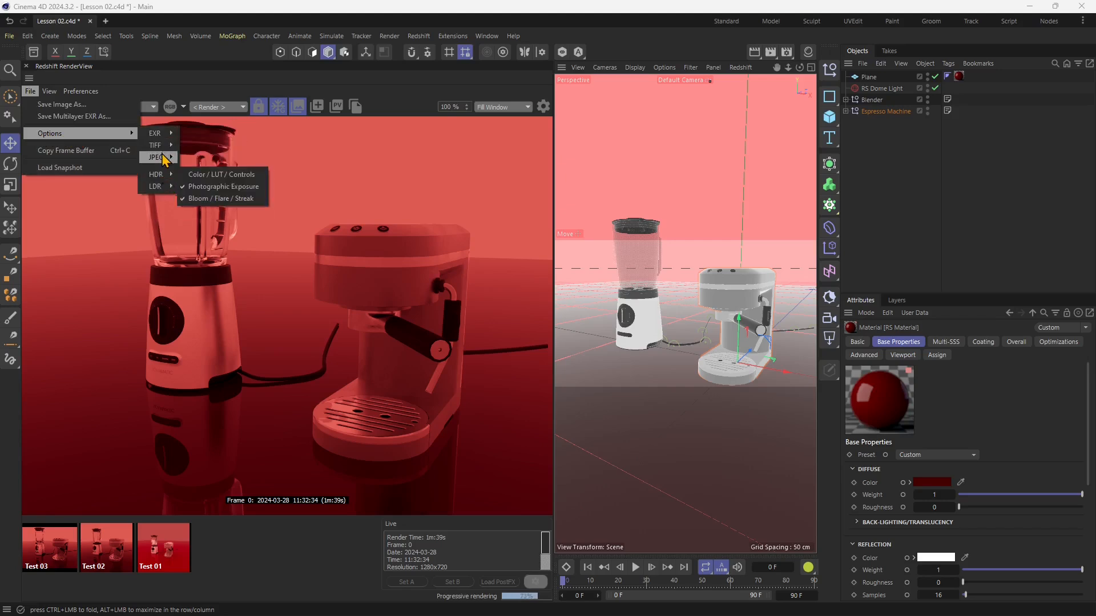
left_click(54, 95)
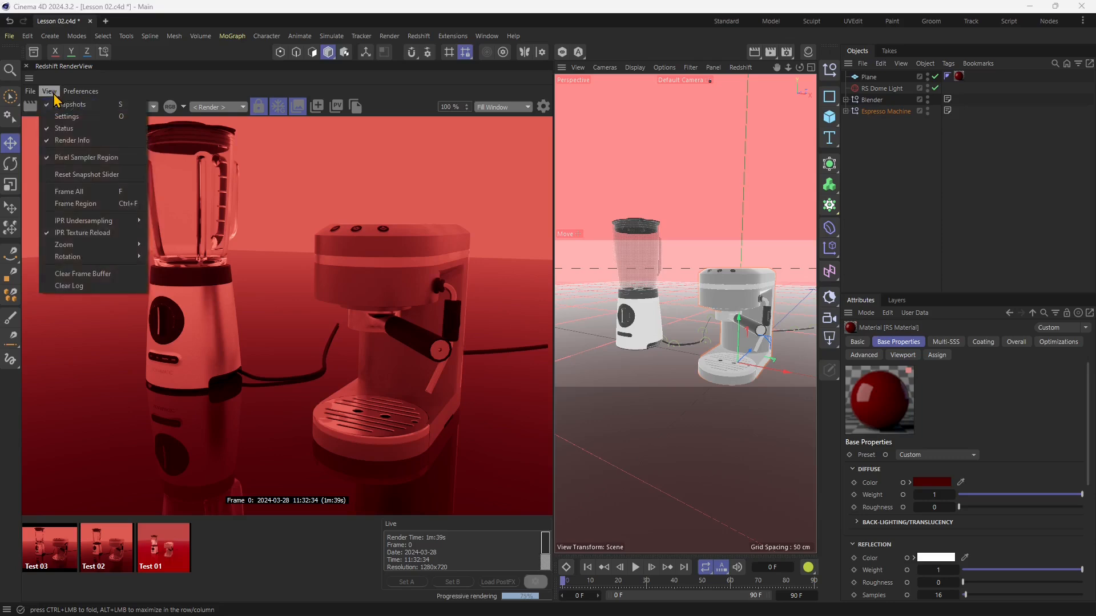
left_click(54, 95)
Show the RenderView's Settings beside the render and reset the snapshot slider.
left_click(51, 93)
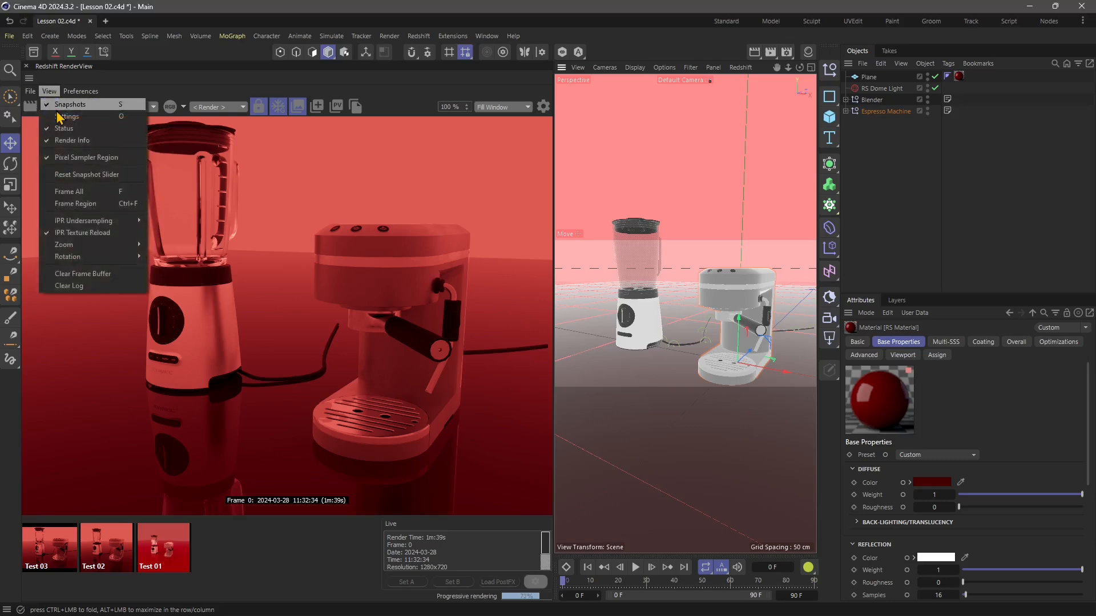
left_click(63, 116)
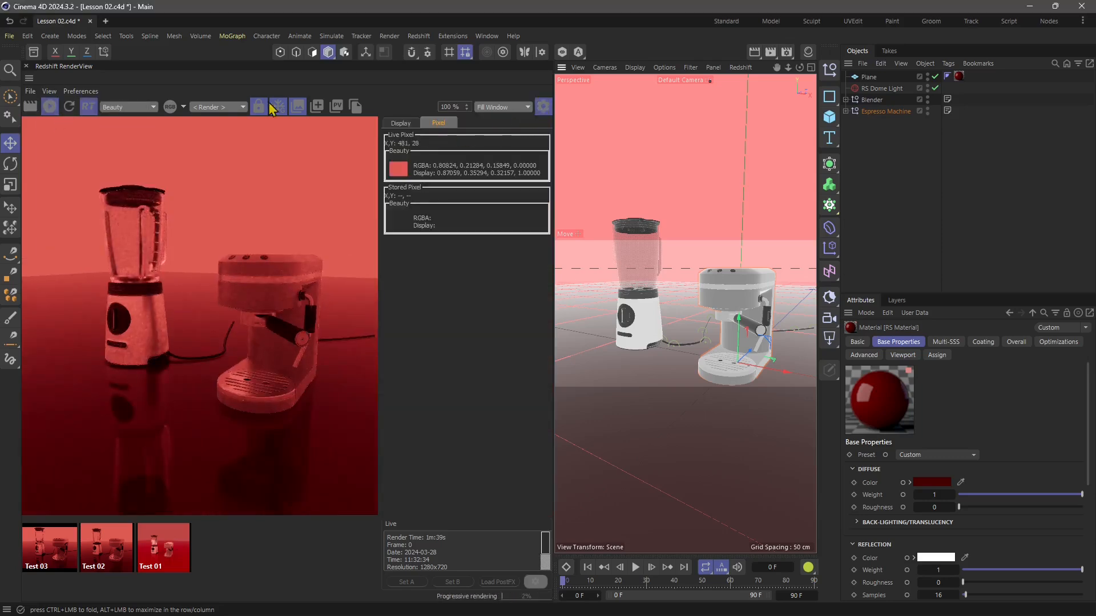
left_click(55, 95)
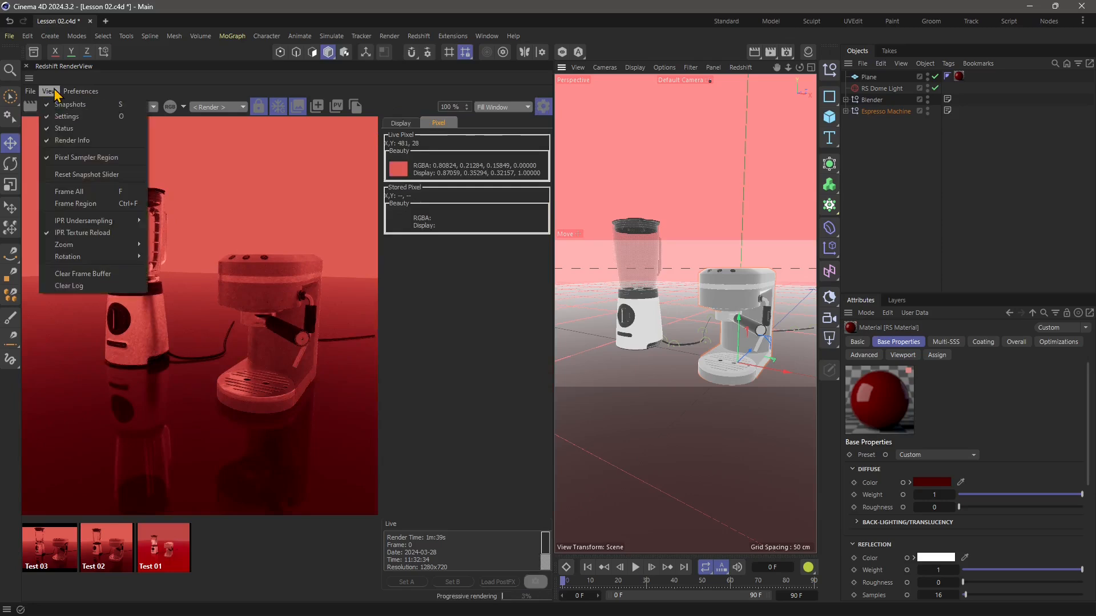
left_click(86, 174)
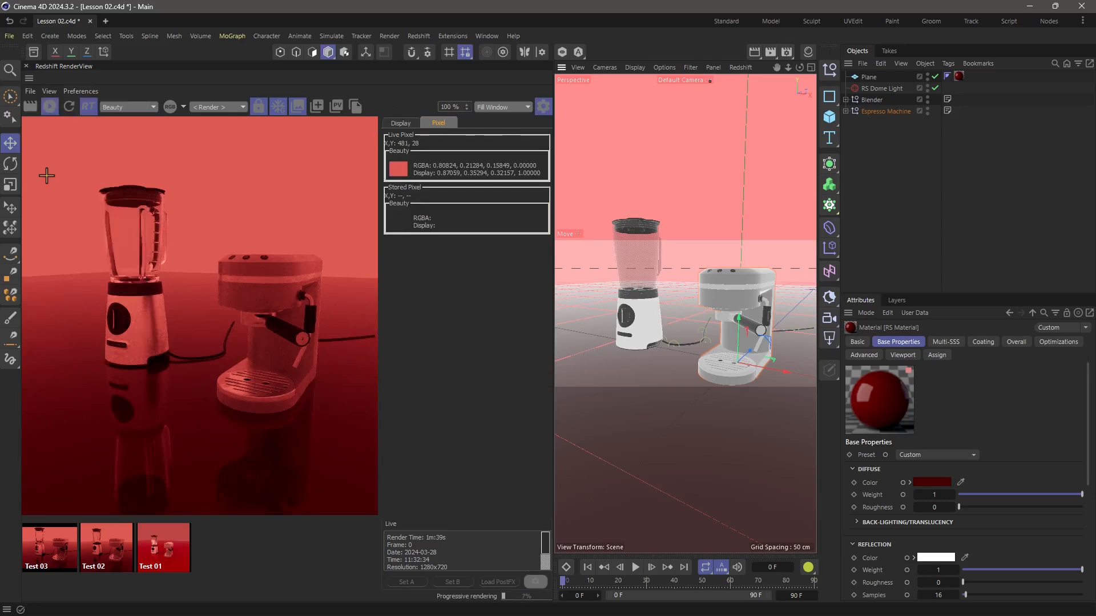
Apply Frame All and Frame Region to the image in the RenderView.
left_click(55, 96)
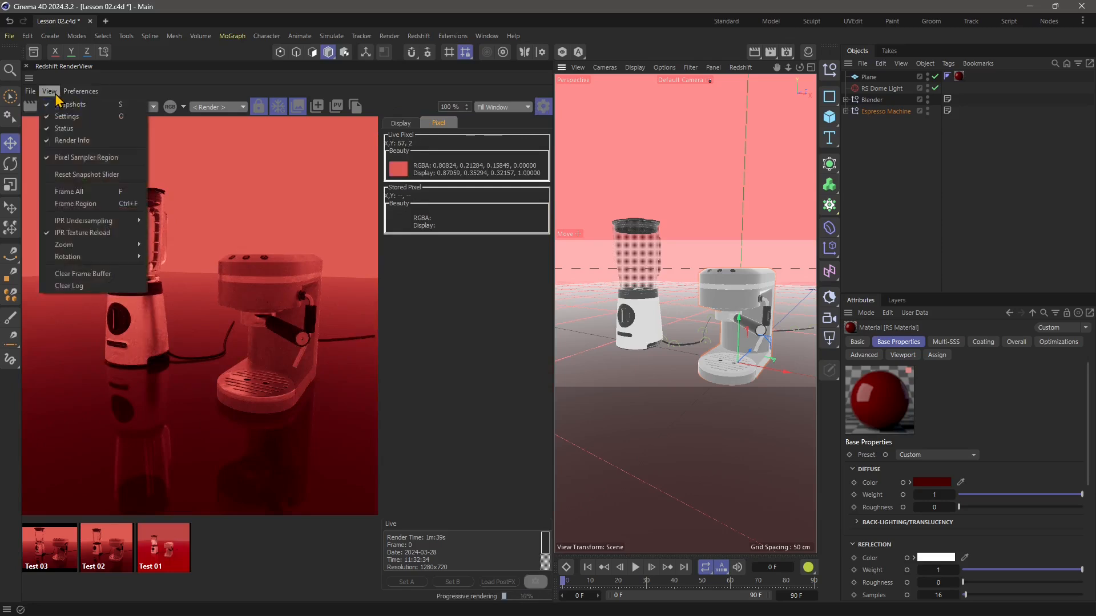
left_click(89, 193)
left_click(50, 93)
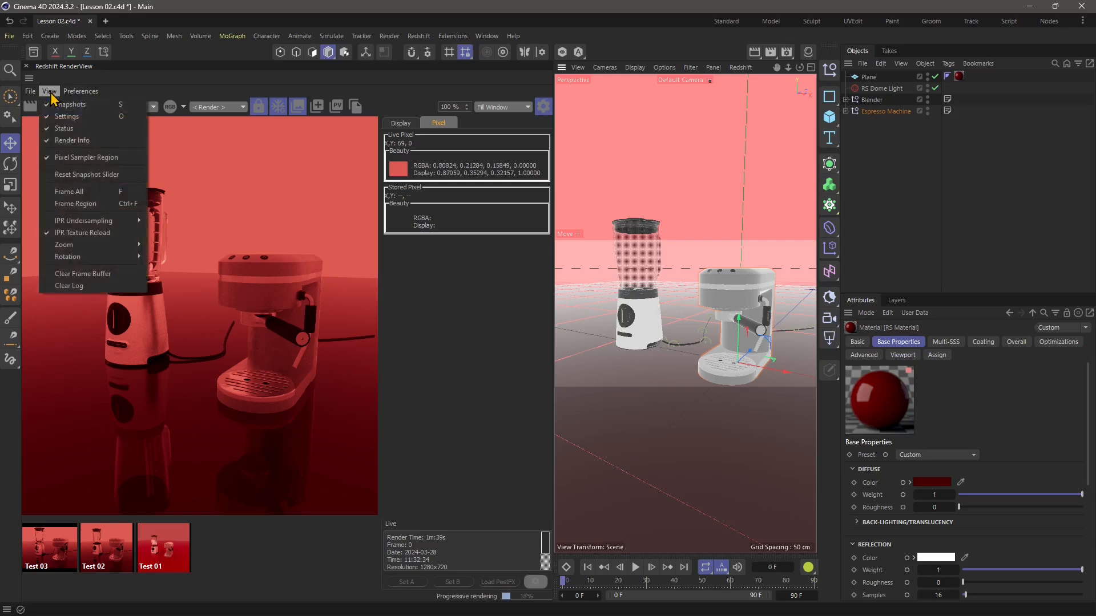
left_click(76, 204)
Mark a rectangular pixel sampler region around both appliances in the render and apply Frame Region again.
left_click_drag(72, 167, 356, 456)
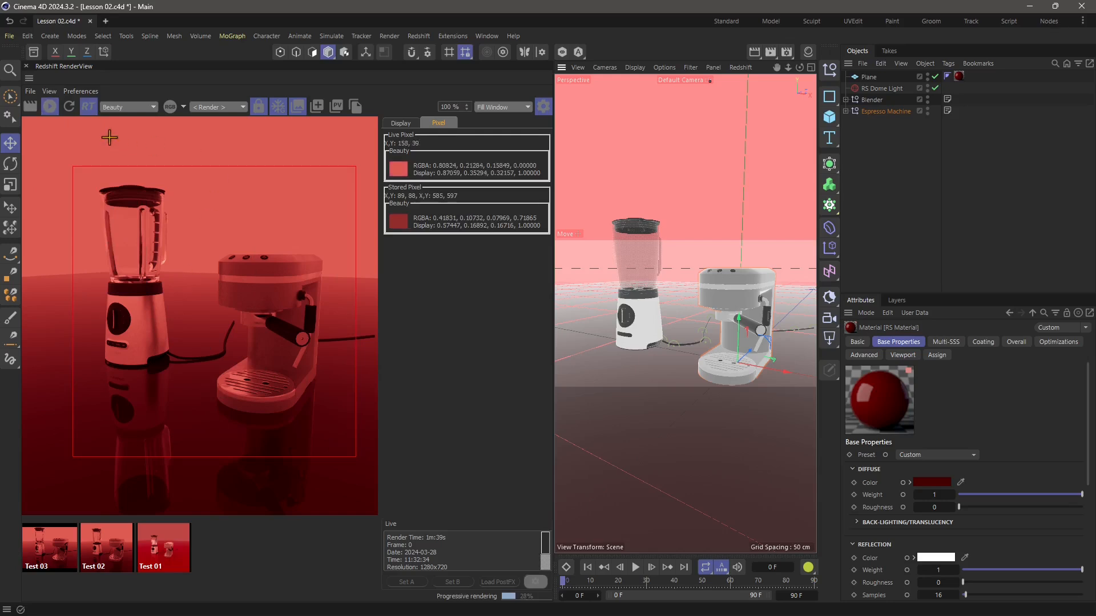
left_click(50, 92)
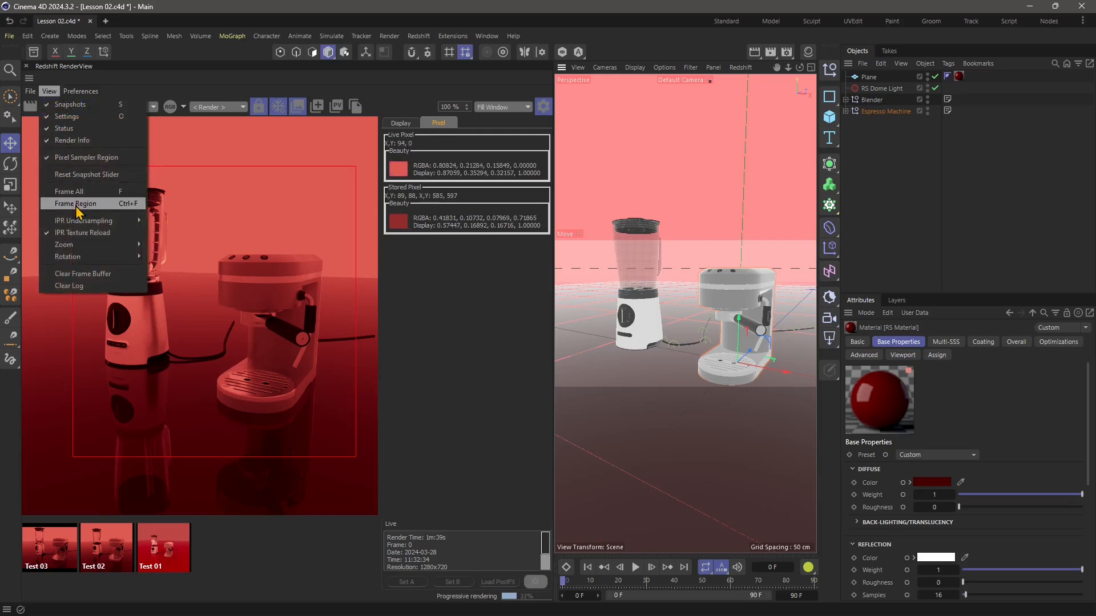
left_click(78, 204)
Try an IPR Undersampling of 4 in the RenderView and raise it to 5.
left_click(50, 92)
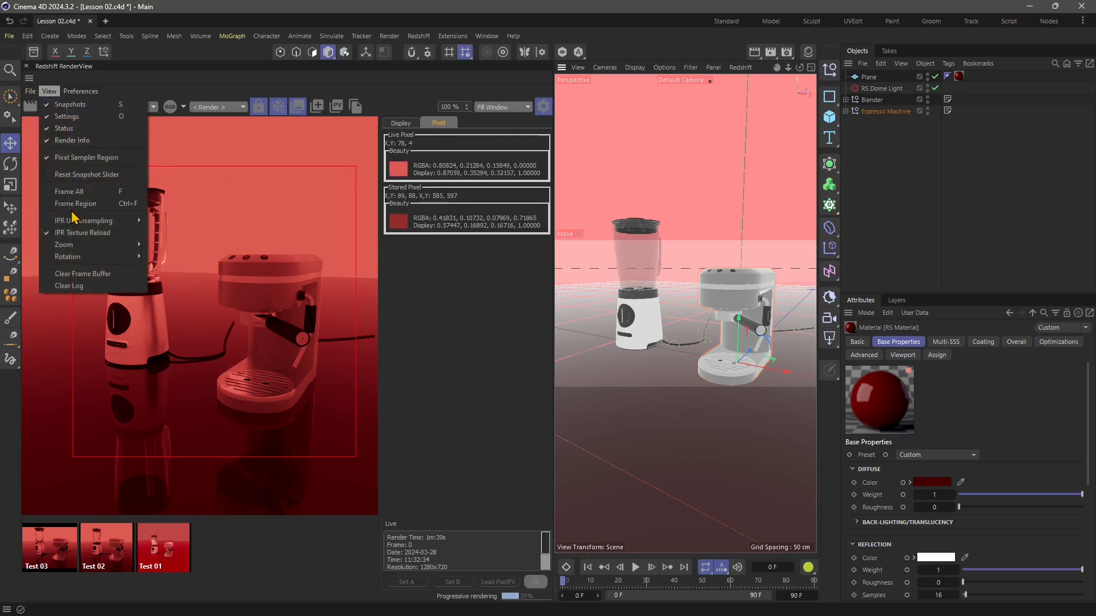
mouse_move(81, 224)
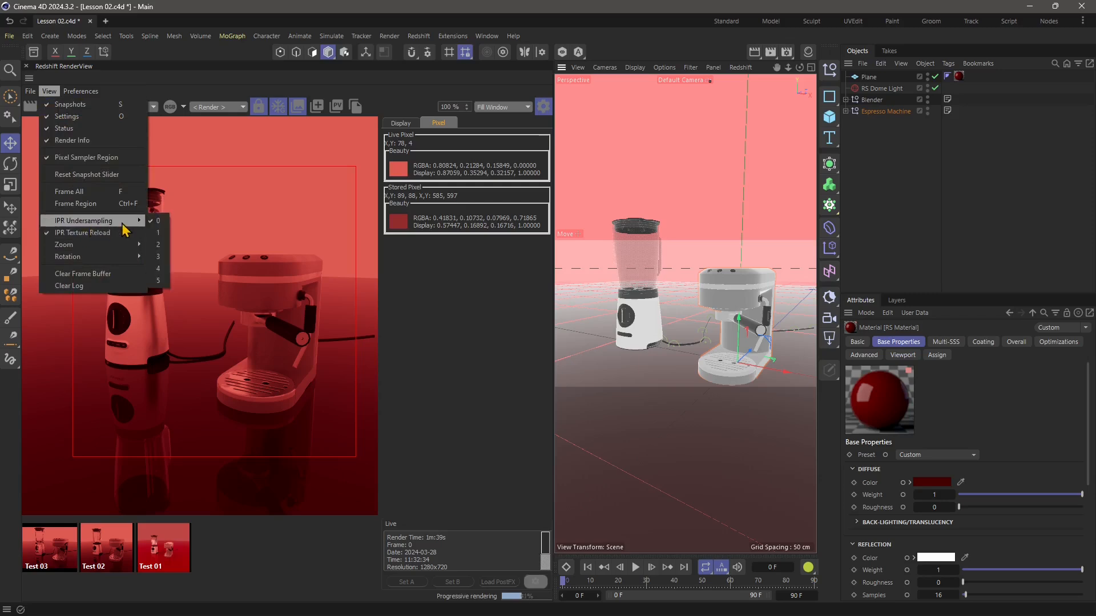
left_click(158, 269)
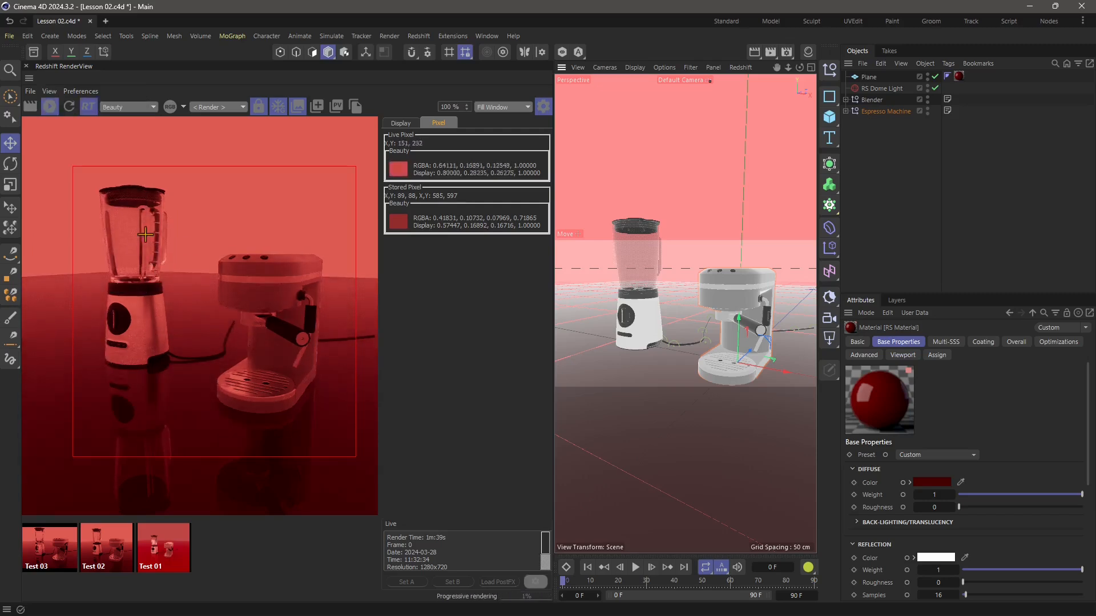
left_click(49, 93)
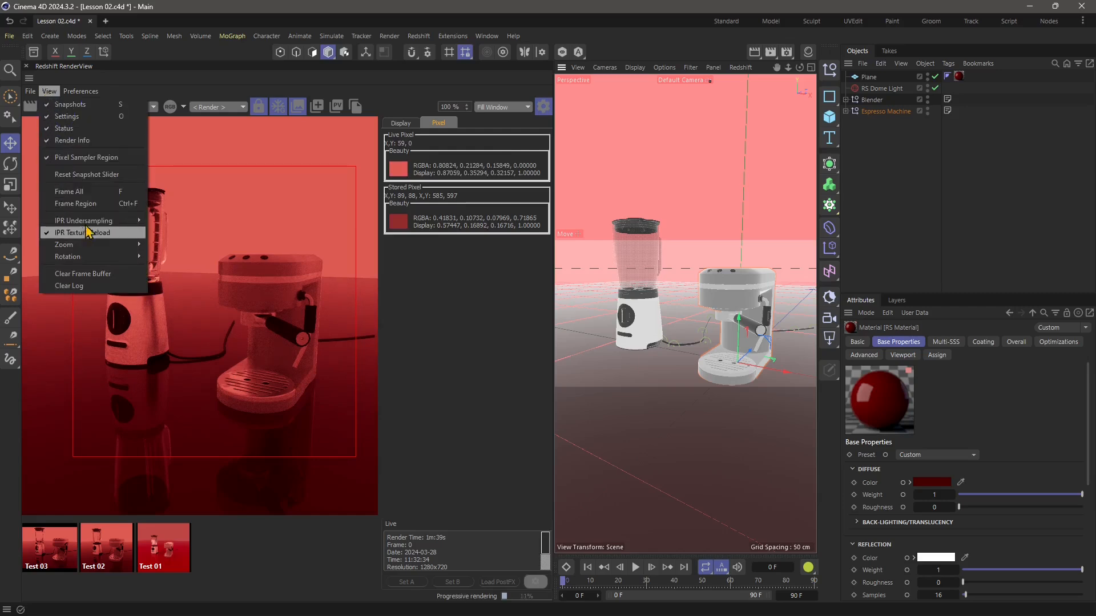
mouse_move(147, 227)
left_click(164, 281)
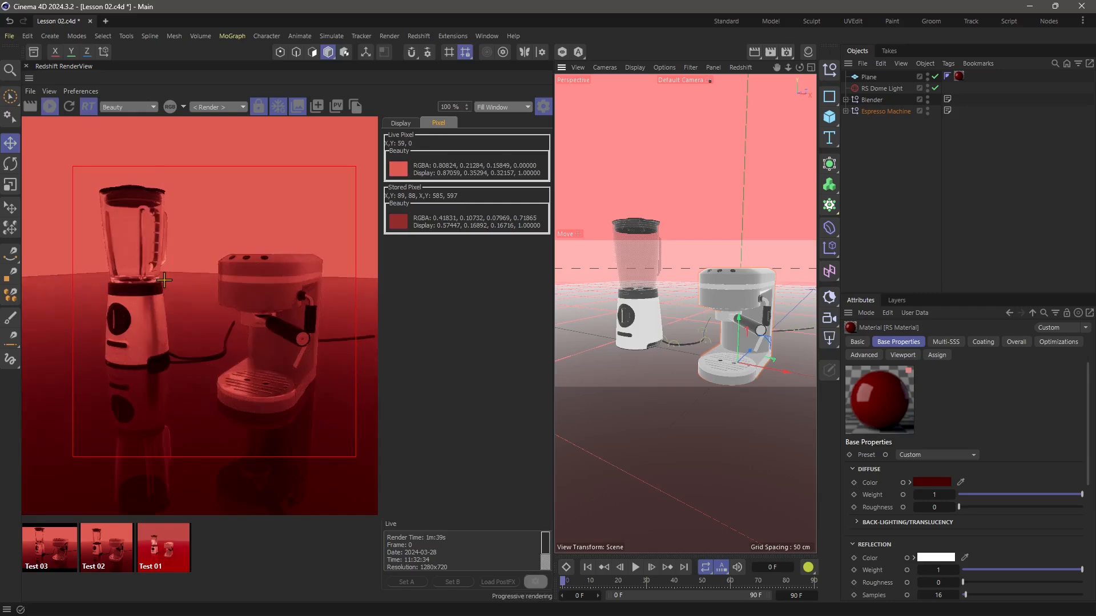
Flip the RenderView image so that the appliances are mirrored left to right.
left_click(48, 91)
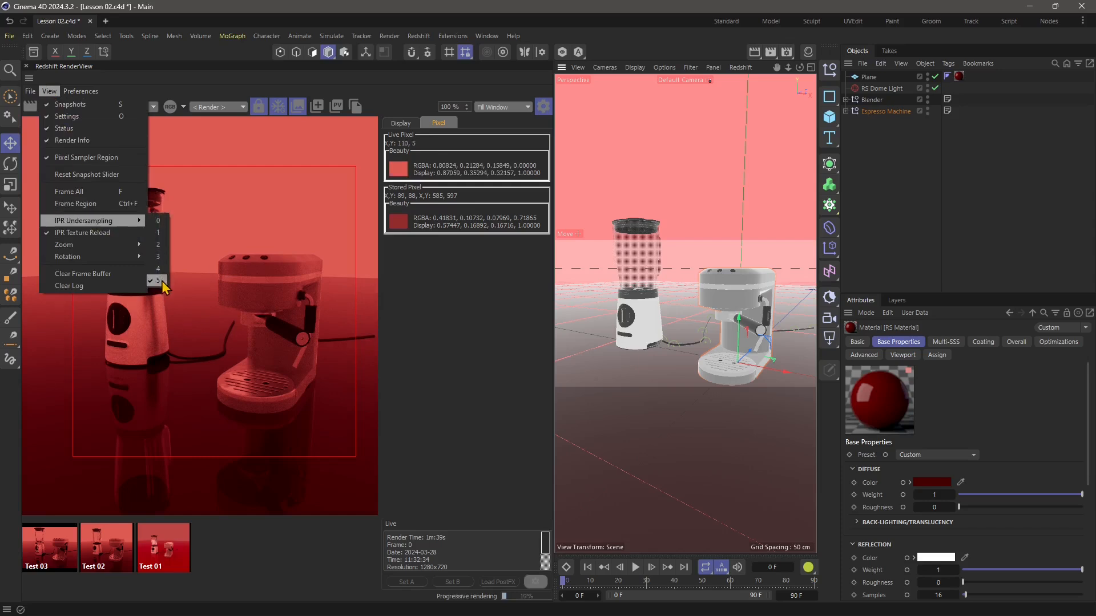
mouse_move(116, 246)
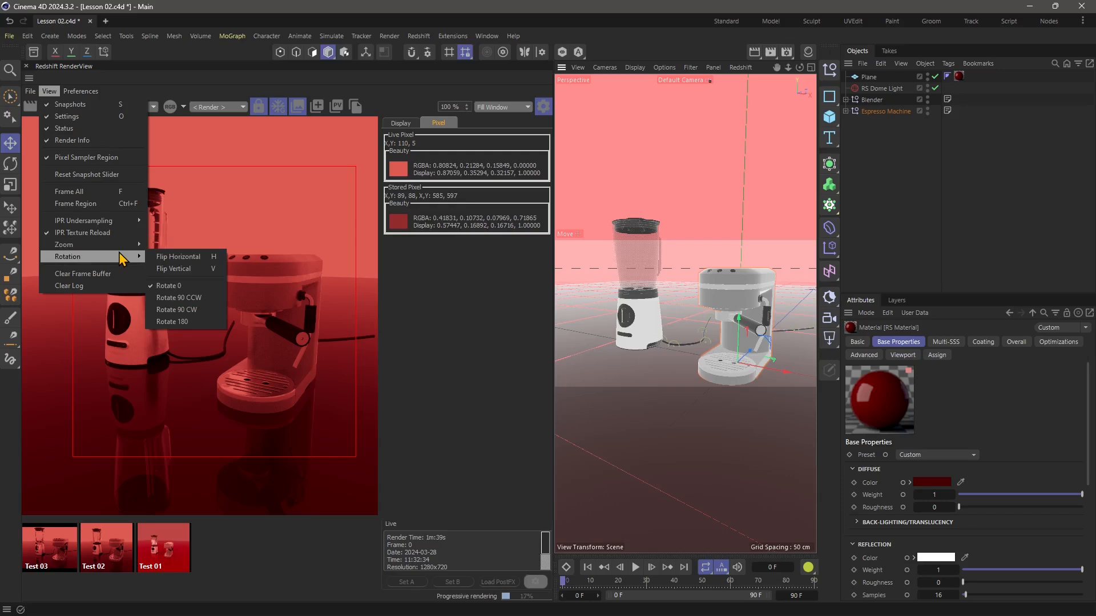
left_click(174, 271)
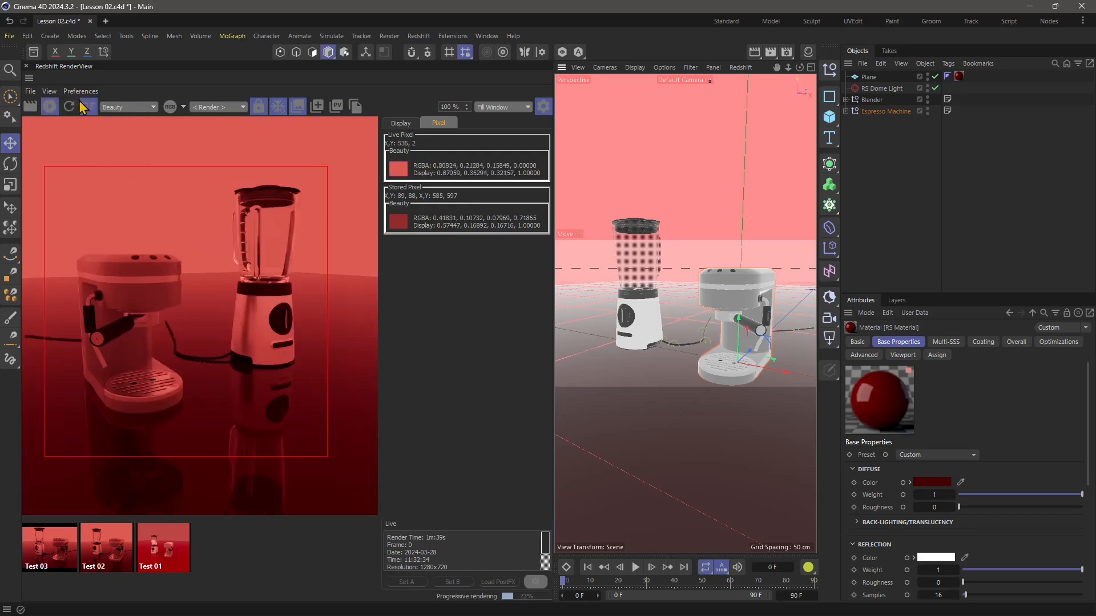
Open the RenderView's Shortcuts preferences.
left_click(53, 93)
mouse_move(75, 259)
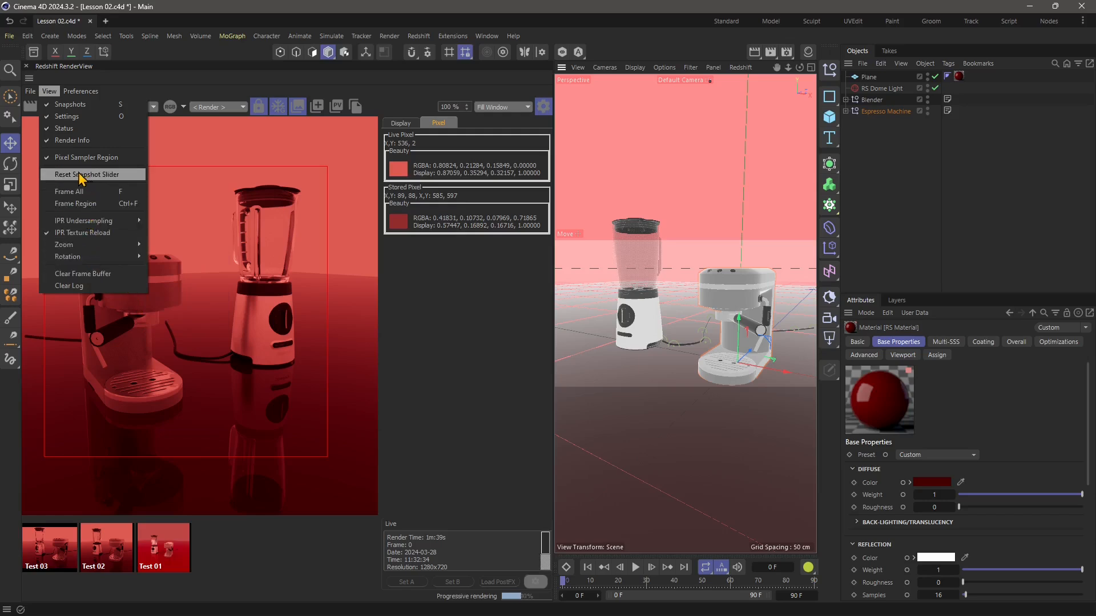
mouse_move(81, 91)
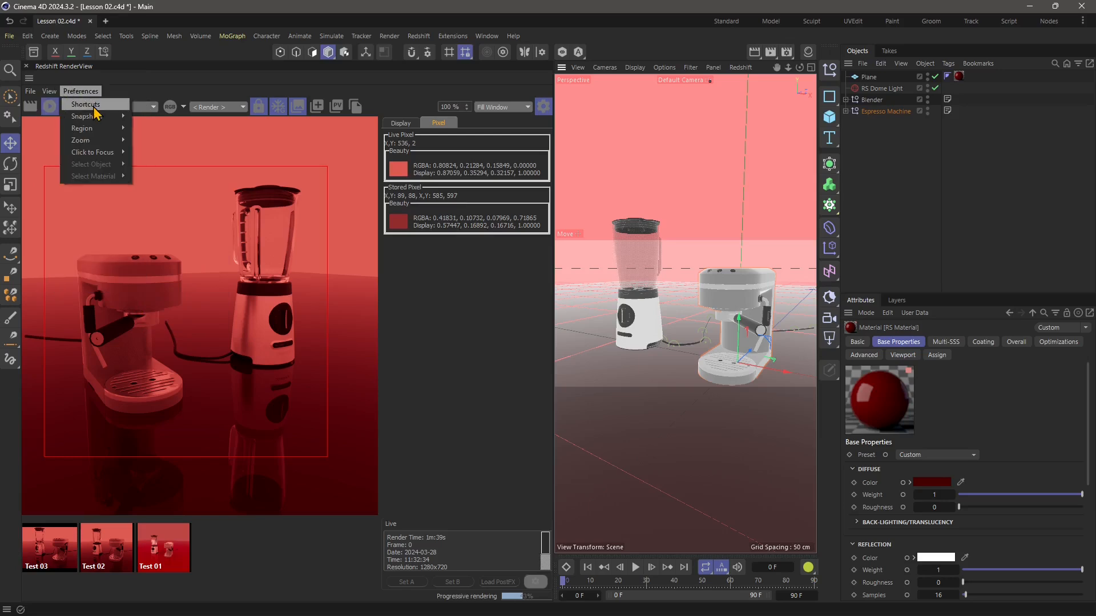
left_click(88, 105)
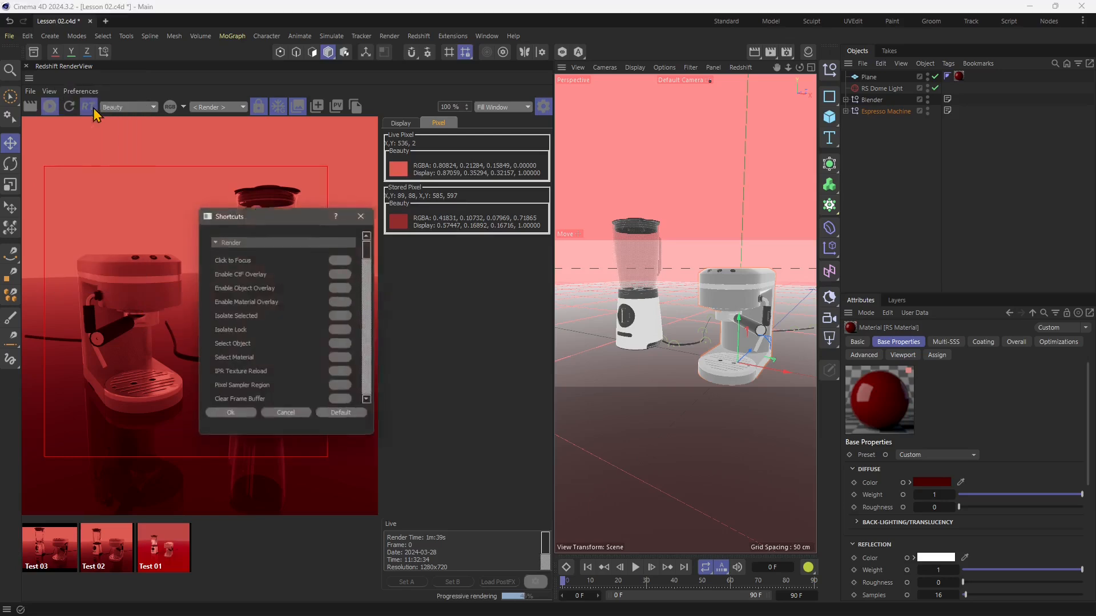
Look through the Render shortcuts, close the Shortcuts dialog and examine the RenderView's other preference categories, including Region and Zoom.
left_click_drag(370, 254, 370, 299)
left_click(364, 214)
left_click(80, 91)
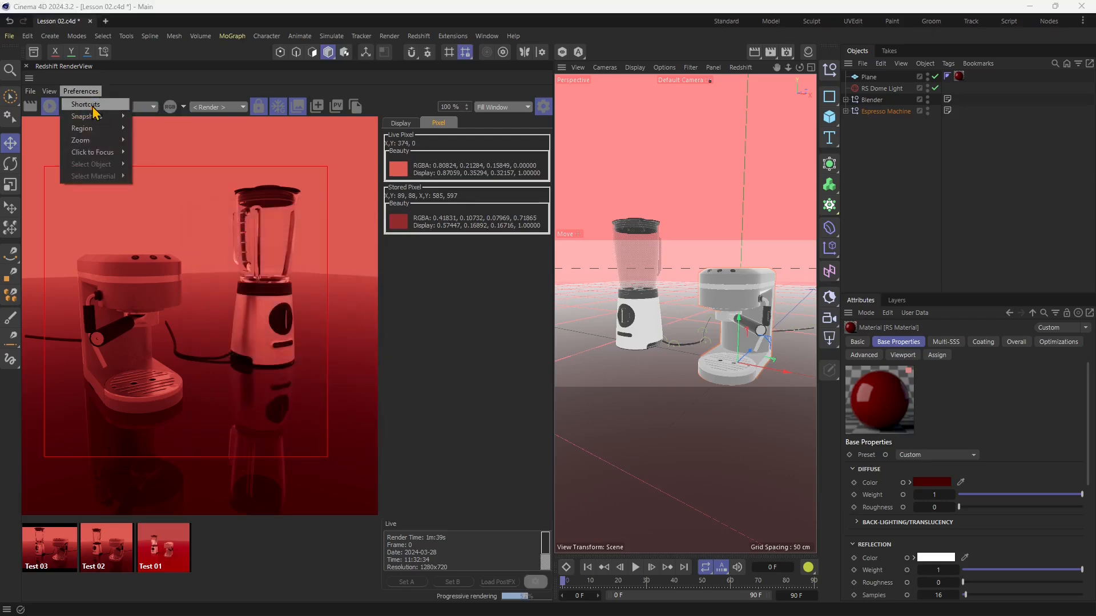
mouse_move(103, 120)
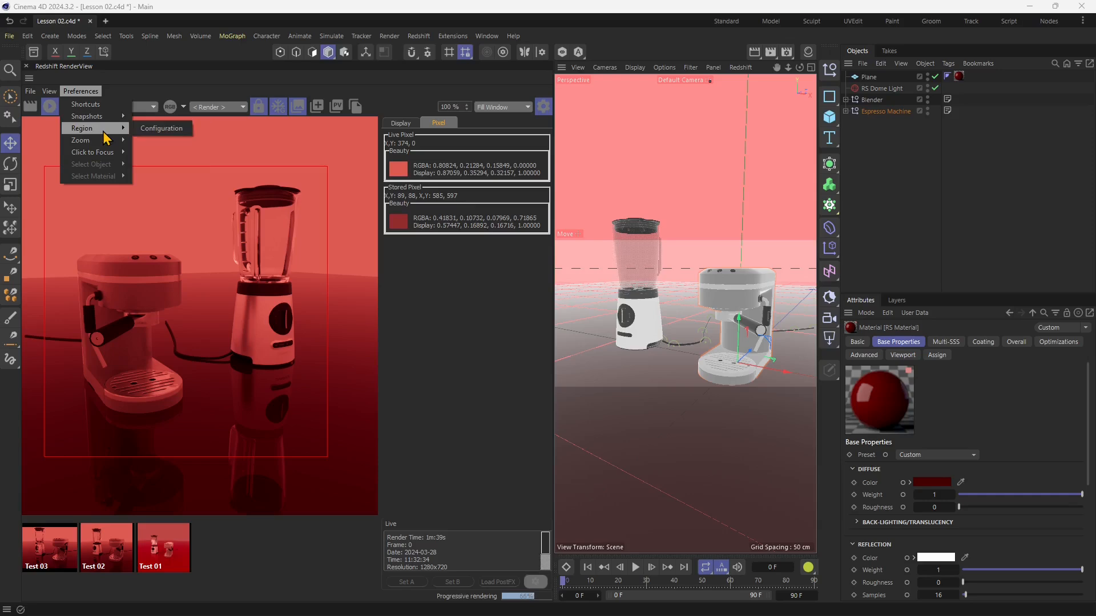
mouse_move(106, 147)
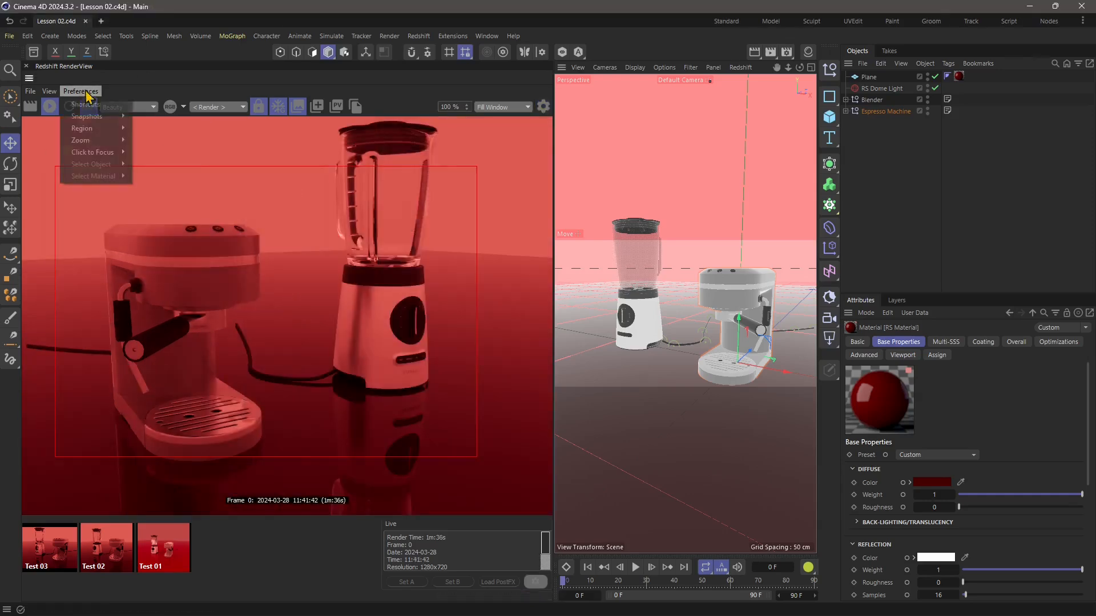
Open the Snapshot Configuration to examine its path, saving and post-effect options, and dismiss it without changes.
mouse_move(102, 119)
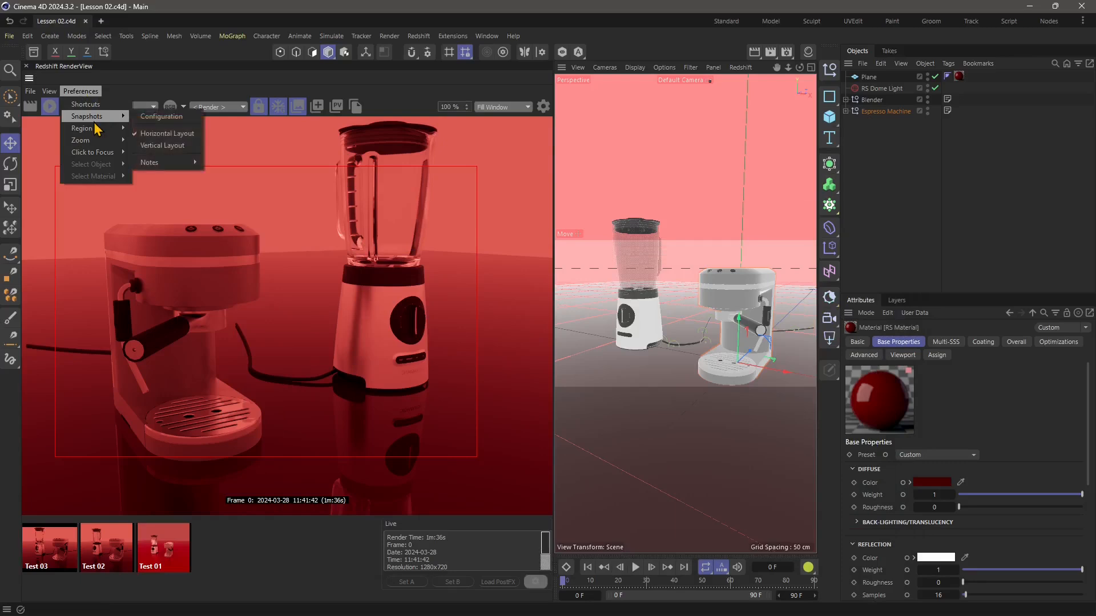
left_click(162, 116)
left_click_drag(275, 231, 273, 154)
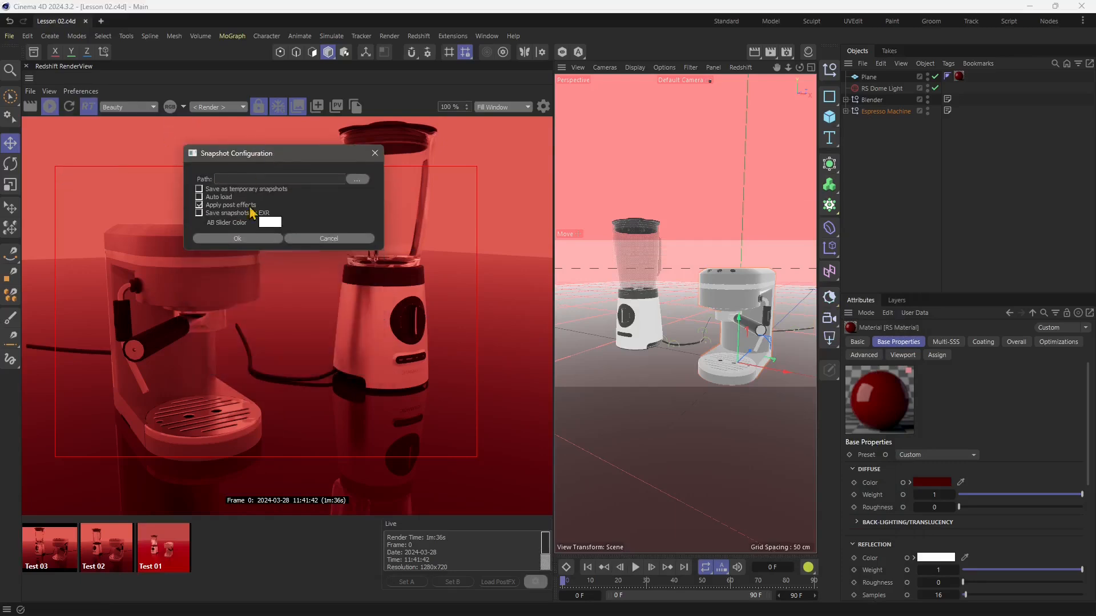
left_click(328, 239)
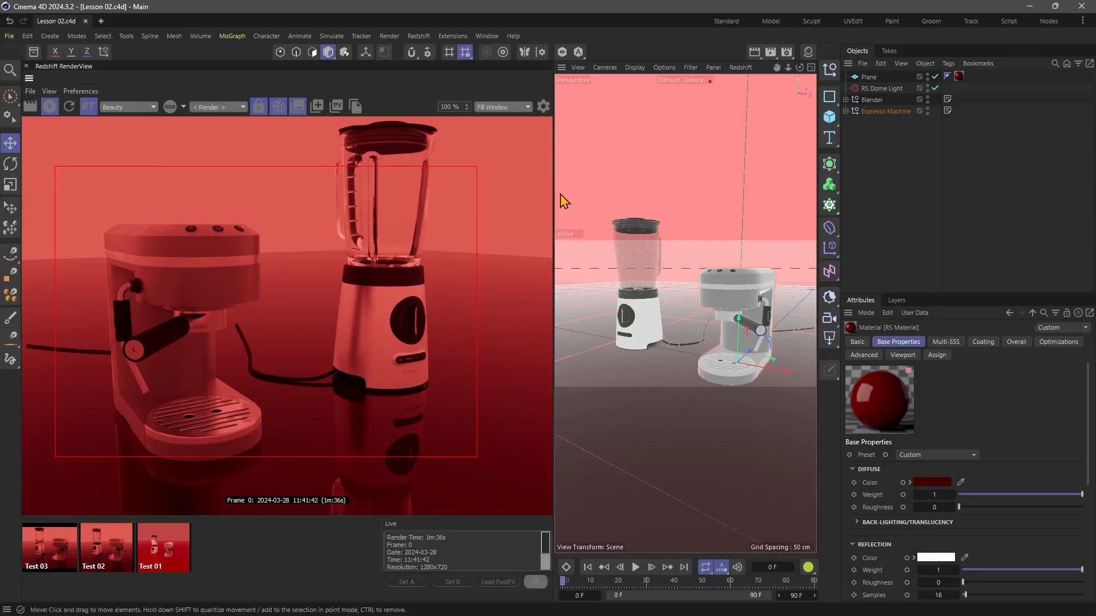
Narrow the RenderView to about a third of the window's width, giving the perspective viewport more room.
left_click_drag(553, 209, 300, 210)
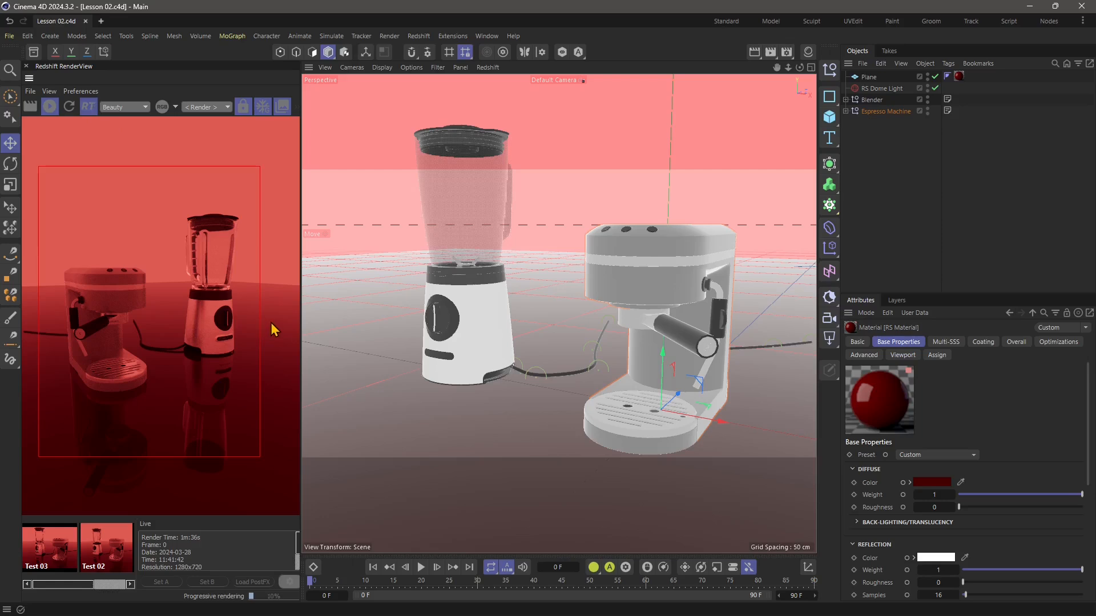
left_click_drag(301, 318, 384, 334)
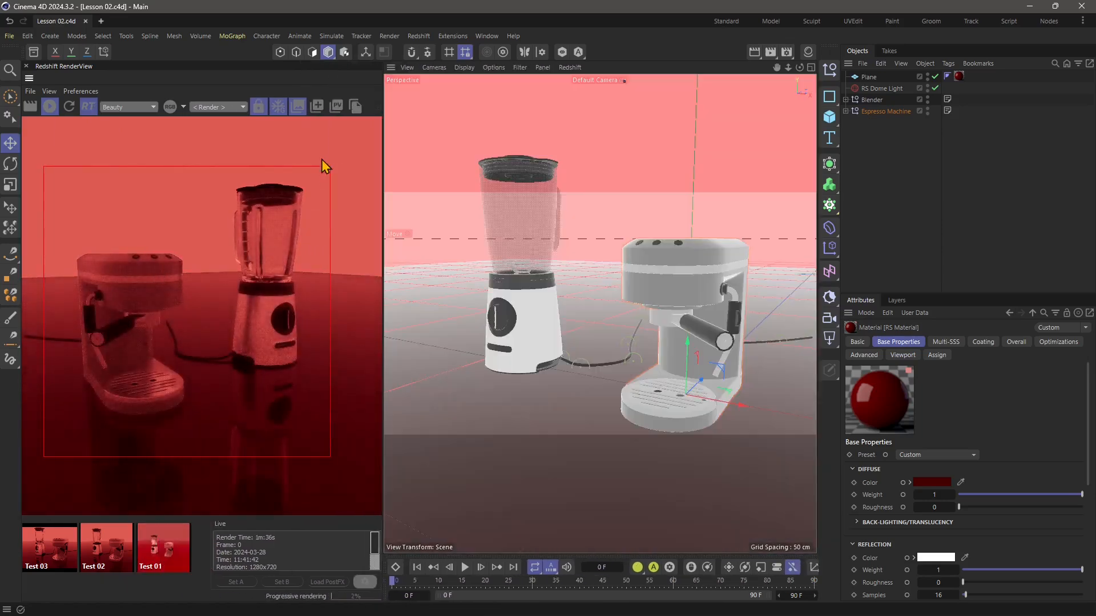
End the interactive RT rendering and render the frame non-interactively, restarting the render once and showing both appliances.
left_click(88, 110)
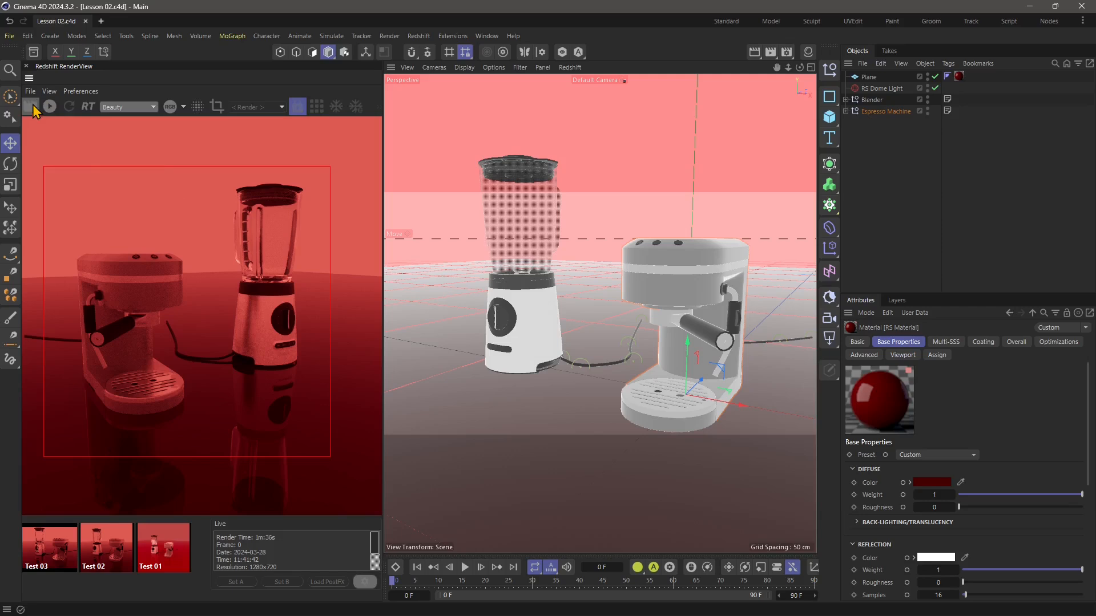
left_click(31, 108)
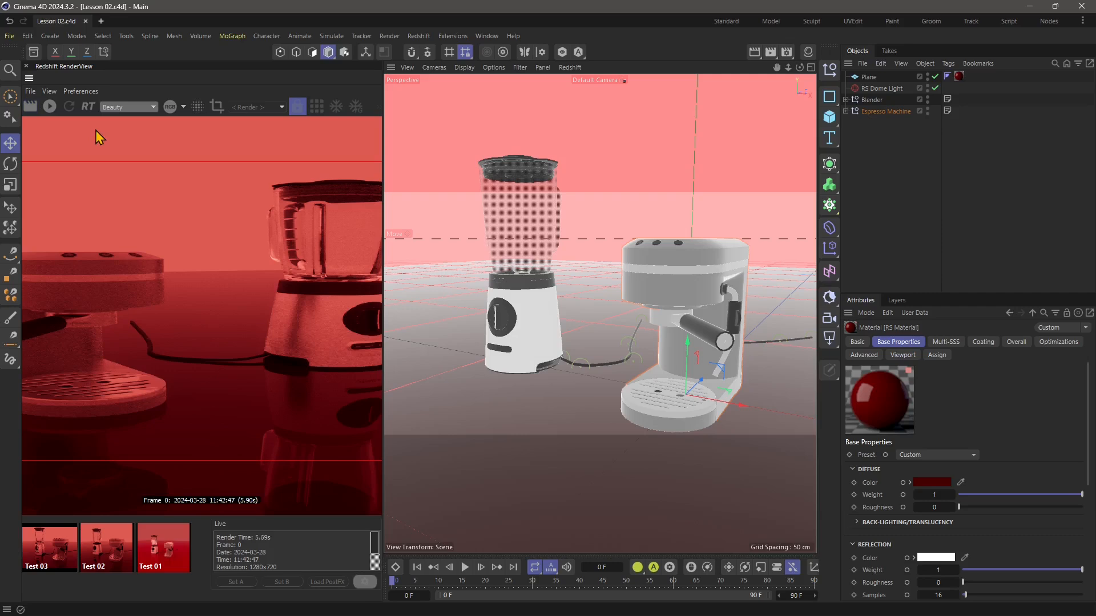
left_click(32, 108)
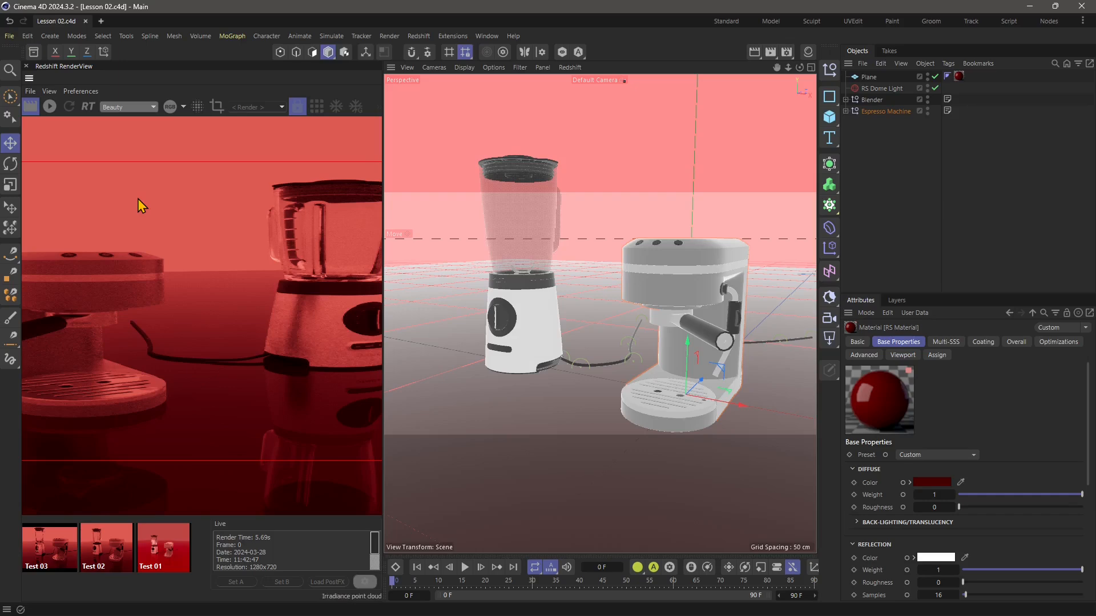
scroll(199, 278, "down", 5)
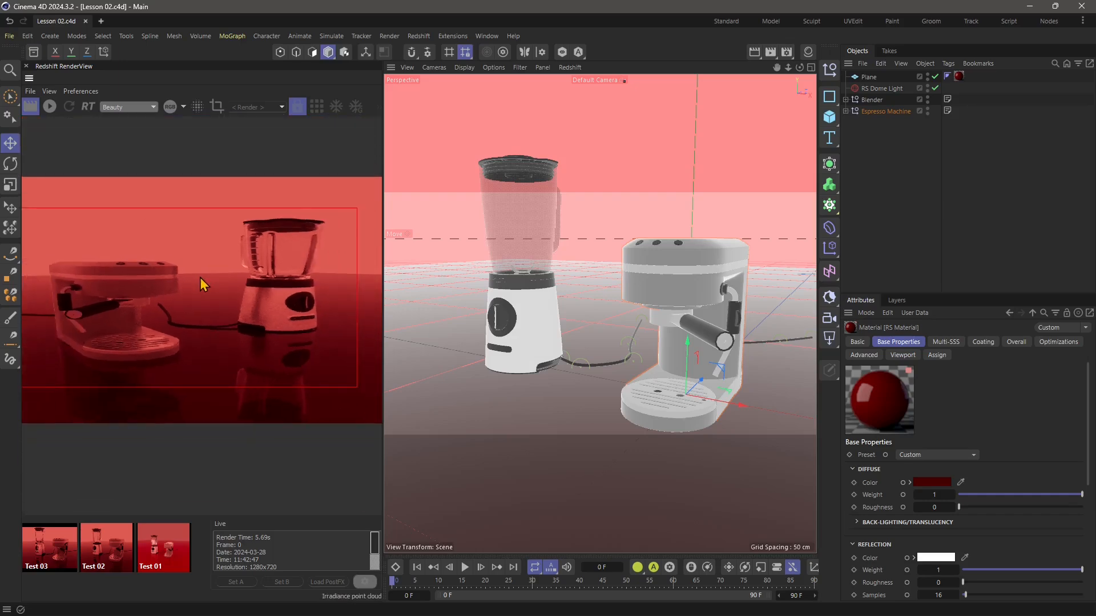